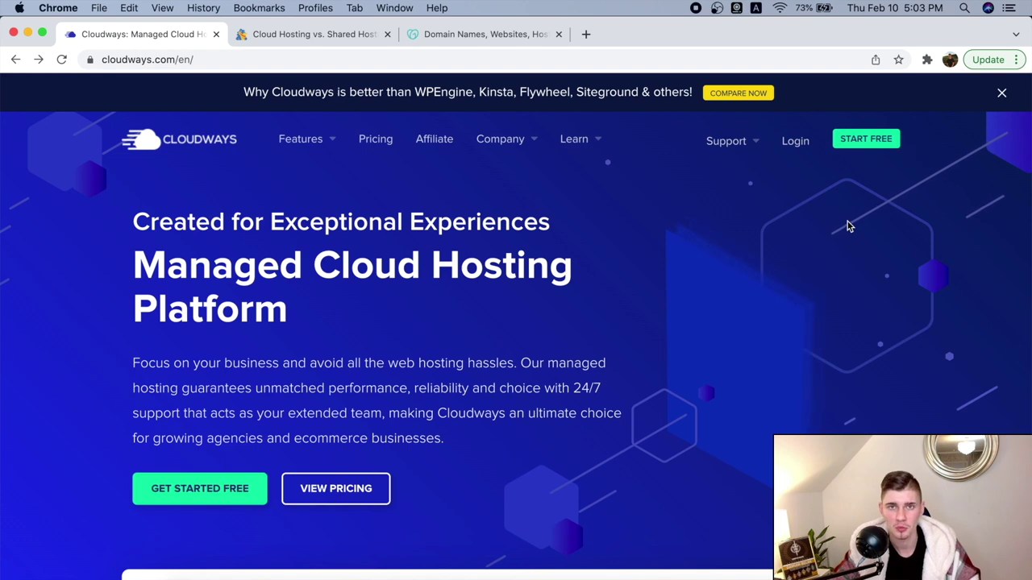
Step: Open the free sign-up form on the Cloudways site and go through its name and email fields
{"action": "left_click", "coordinate": [848, 151]}
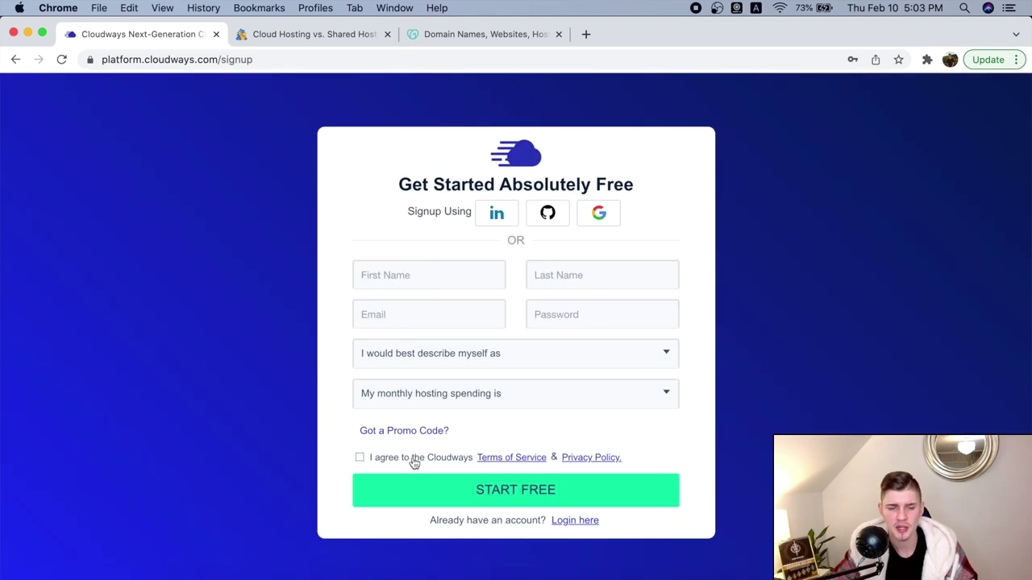
{"action": "left_click", "coordinate": [412, 276]}
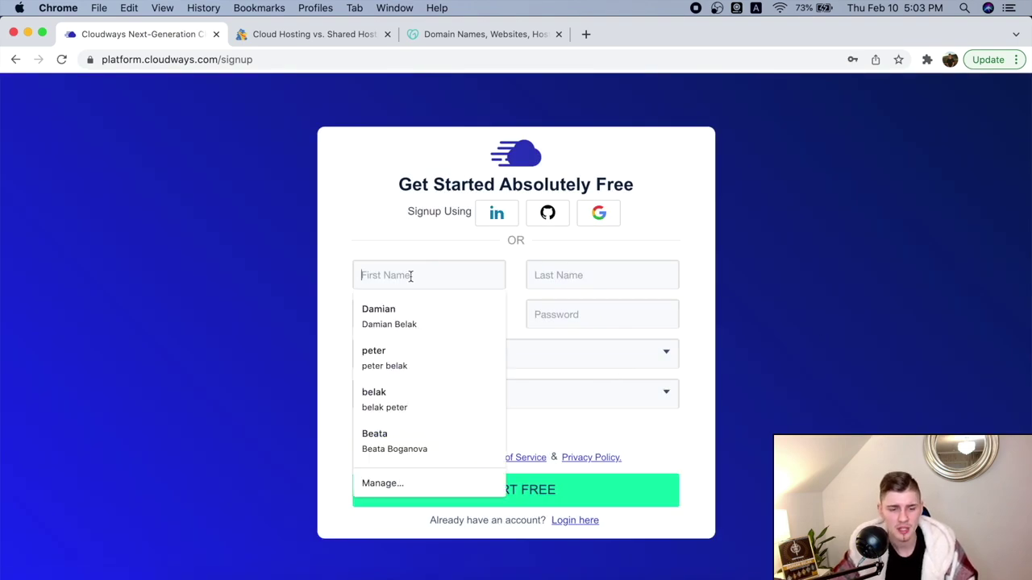
{"action": "left_click", "coordinate": [595, 271]}
{"action": "left_click", "coordinate": [412, 339]}
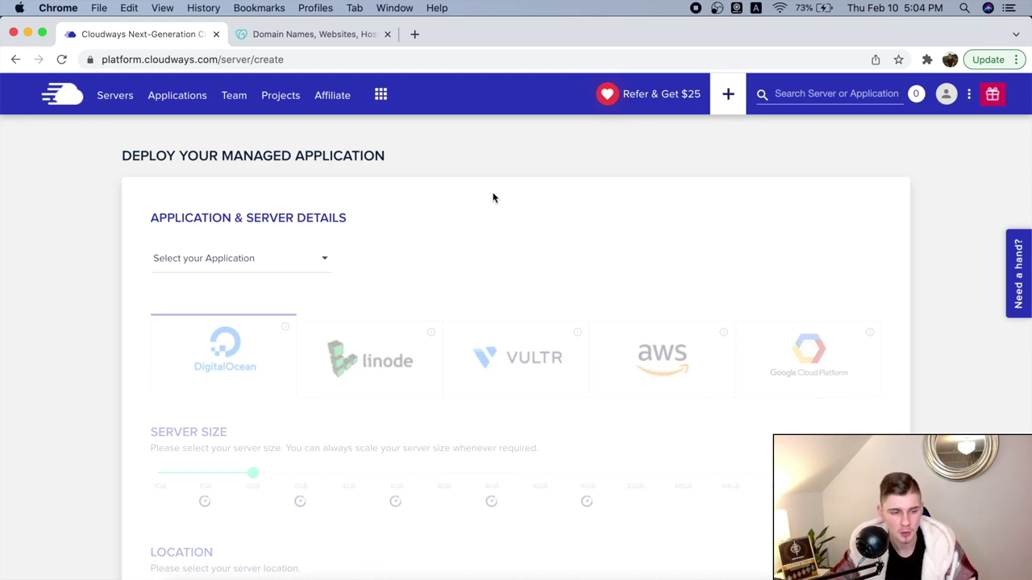
Step: Review the available applications and select WordPress Version 5.8 for the managed deployment
{"action": "left_click", "coordinate": [310, 268]}
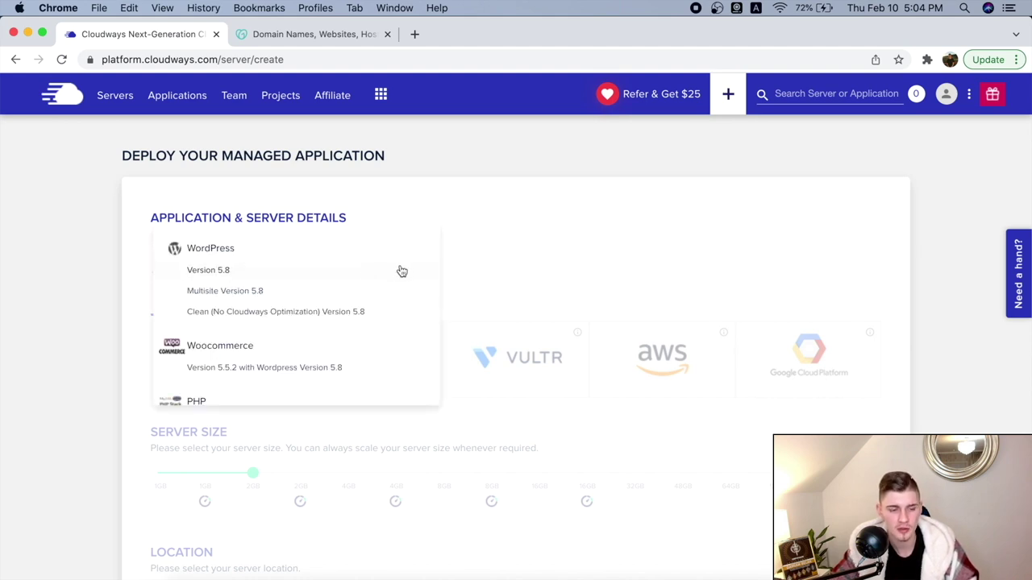
{"action": "scroll", "coordinate": [402, 271], "scroll_direction": "down", "scroll_amount": 1}
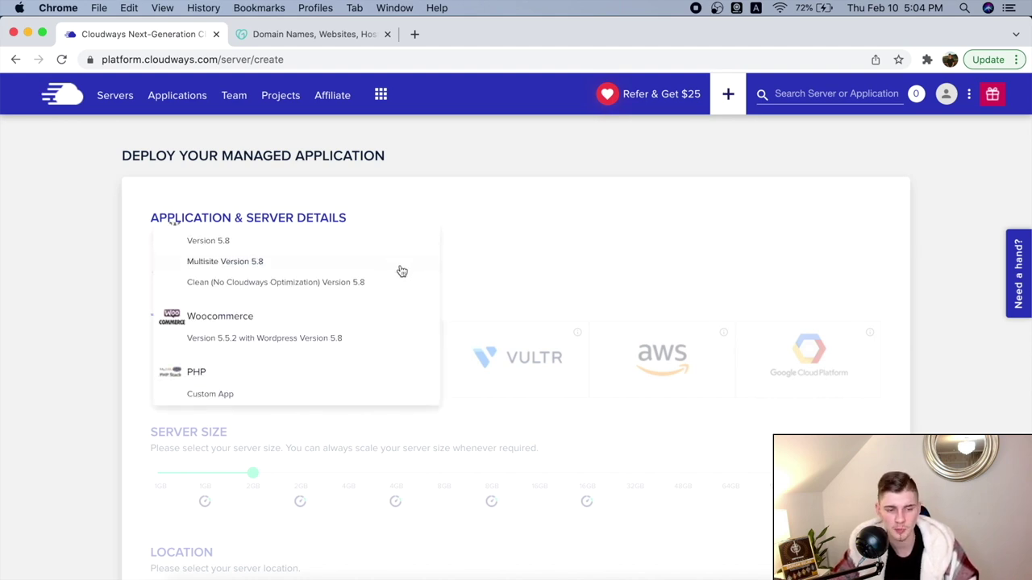
{"action": "scroll", "coordinate": [402, 271], "scroll_direction": "down", "scroll_amount": 4}
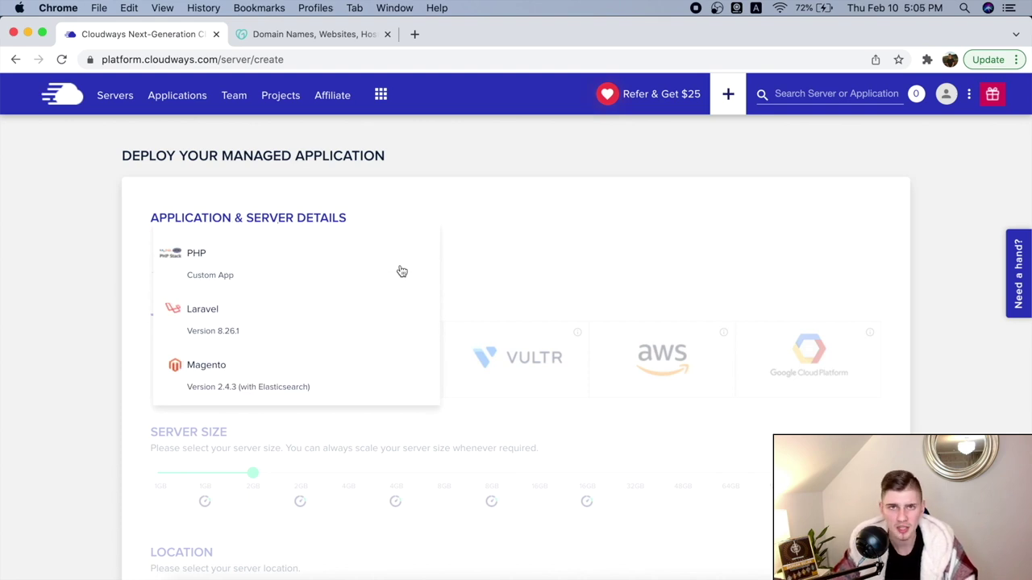
{"action": "scroll", "coordinate": [401, 270], "scroll_direction": "up", "scroll_amount": 5}
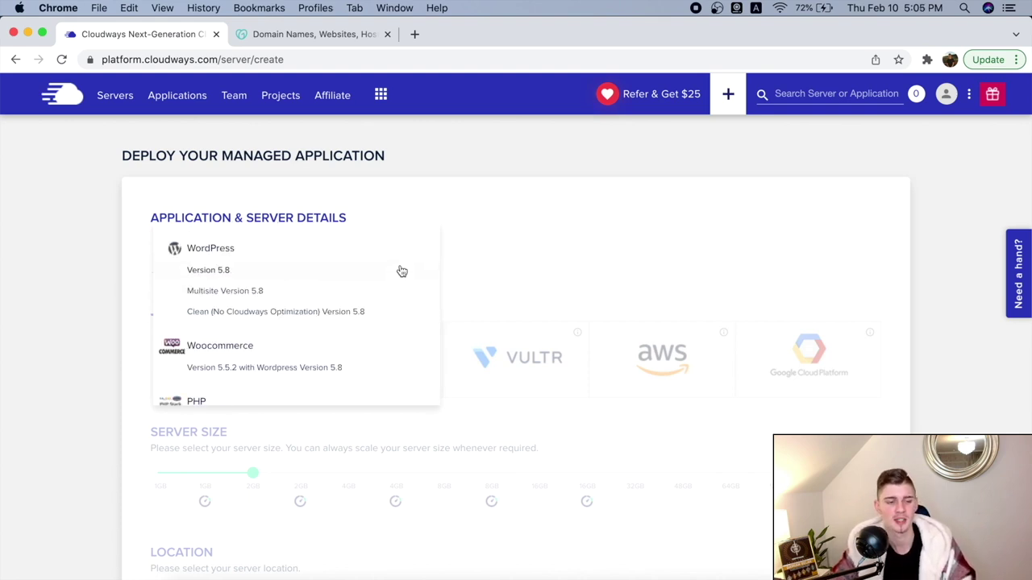
{"action": "left_click", "coordinate": [255, 272]}
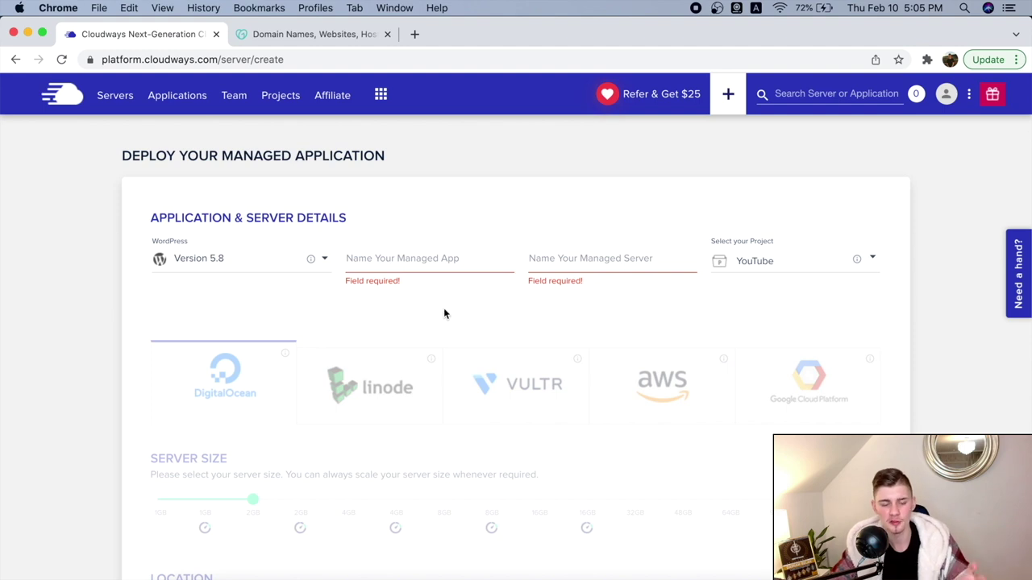
Step: Name the managed app DBApplications and the managed server DBServer
{"action": "left_click", "coordinate": [425, 262]}
{"action": "type", "text": "DBApplications"}
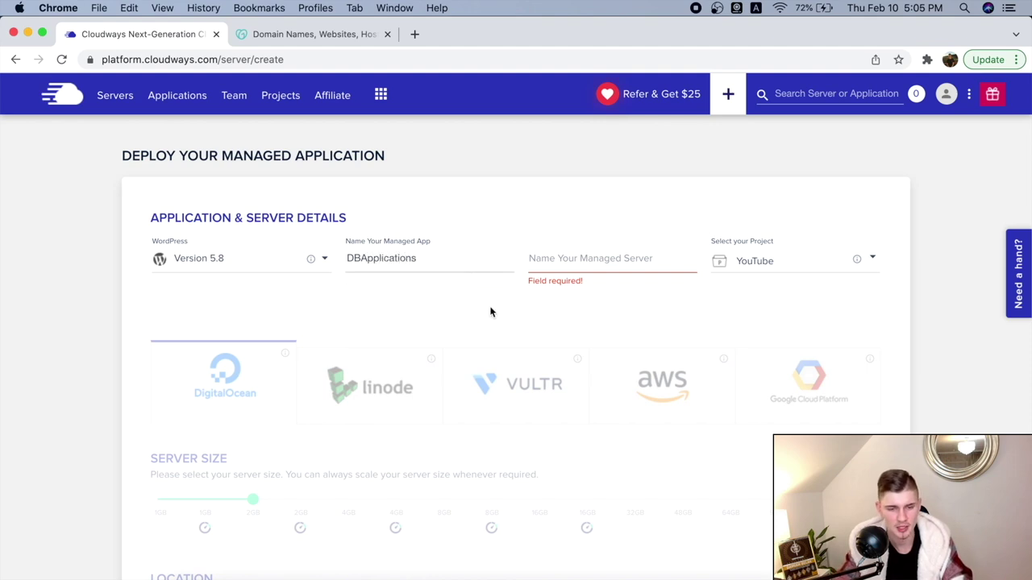
{"action": "left_click", "coordinate": [597, 253]}
{"action": "type", "text": "DB"}
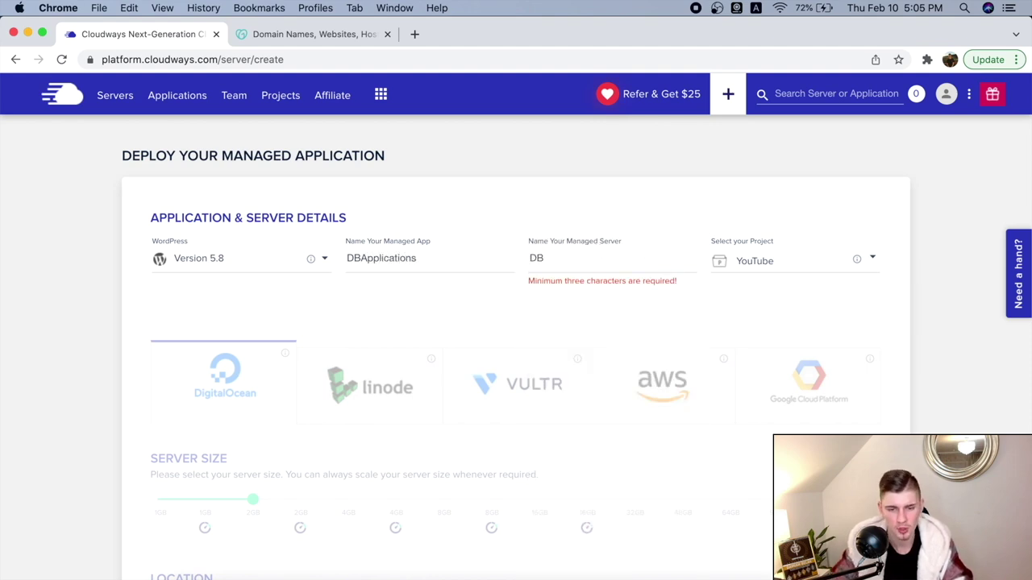
{"action": "type", "text": "Server"}
Step: Launch the DigitalOcean server with the second 1GB size option and New York as its location
{"action": "scroll", "coordinate": [608, 496], "scroll_direction": "down", "scroll_amount": 3}
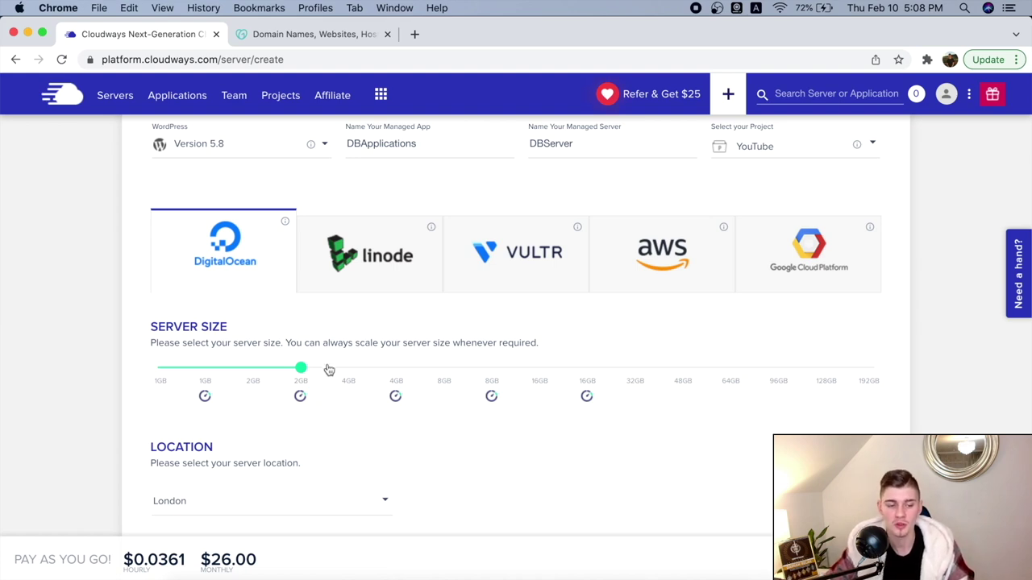
{"action": "left_click_drag", "start_coordinate": [301, 368], "coordinate": [202, 374]}
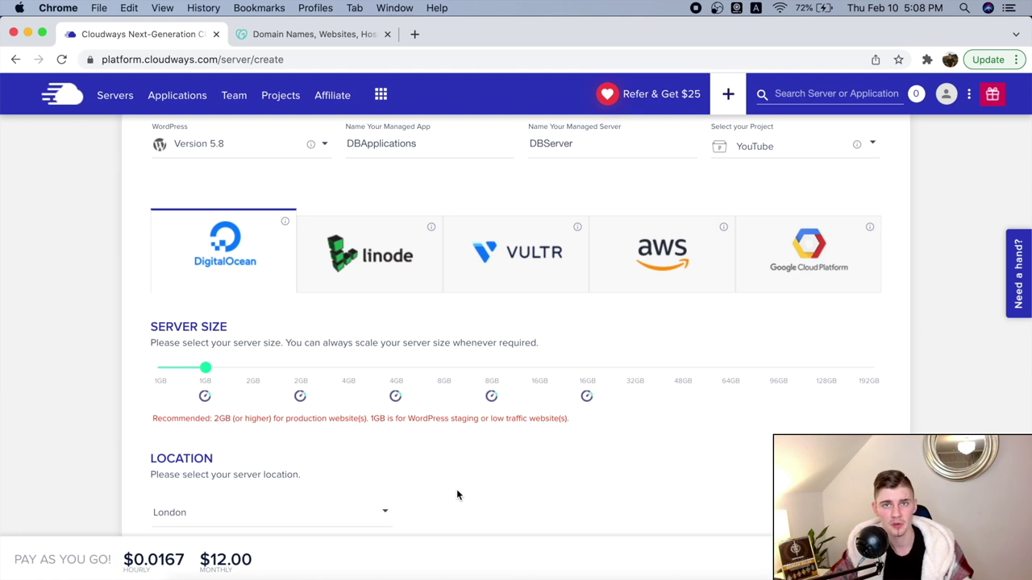
{"action": "left_click", "coordinate": [258, 512]}
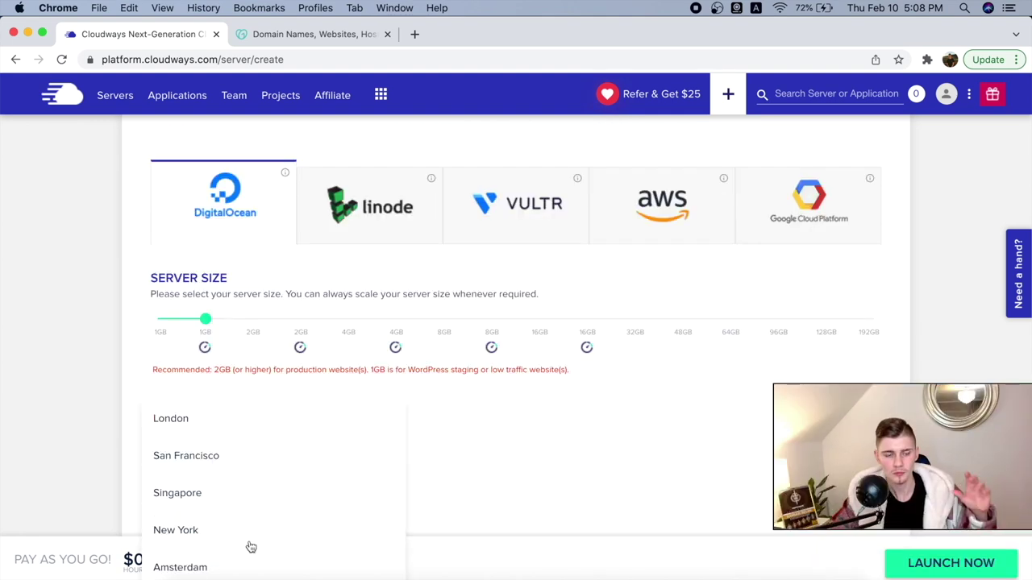
{"action": "left_click", "coordinate": [489, 486]}
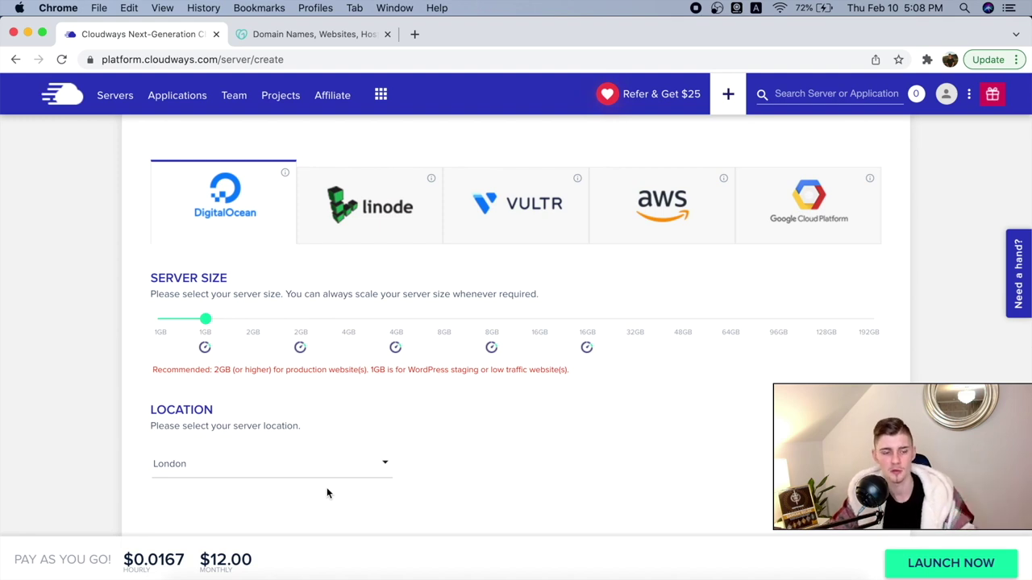
{"action": "left_click", "coordinate": [372, 475]}
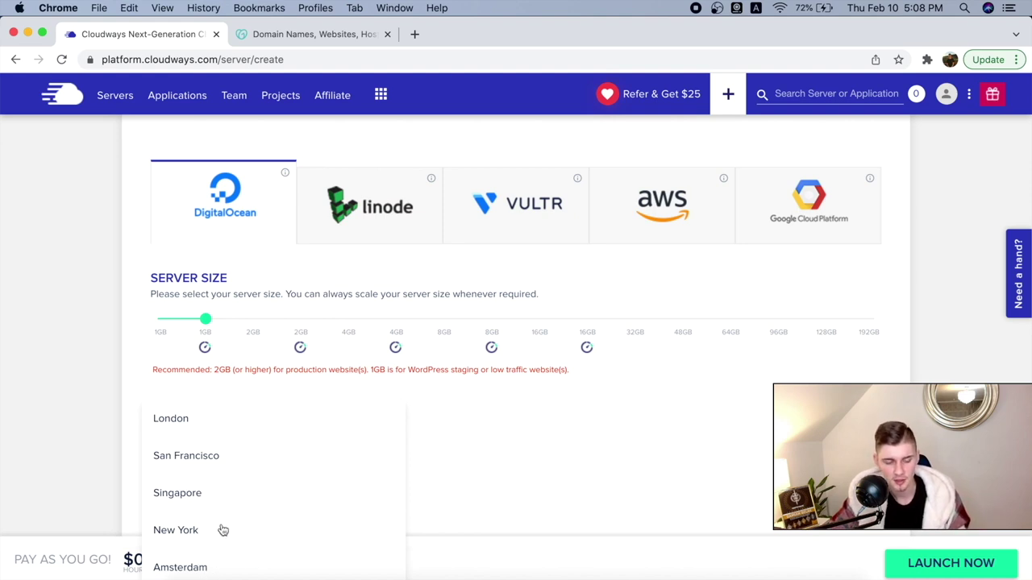
{"action": "left_click", "coordinate": [190, 531]}
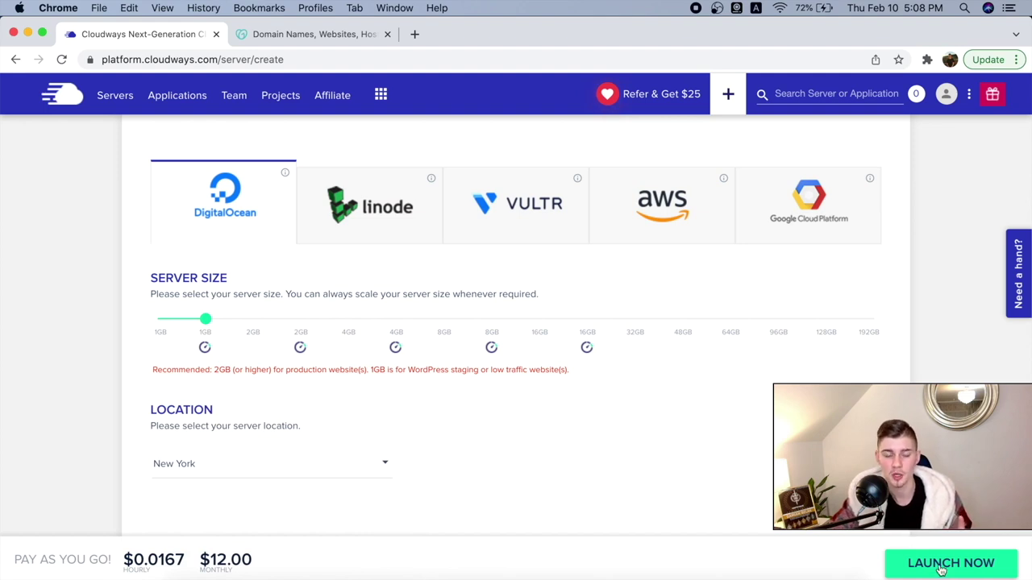
{"action": "left_click", "coordinate": [907, 562]}
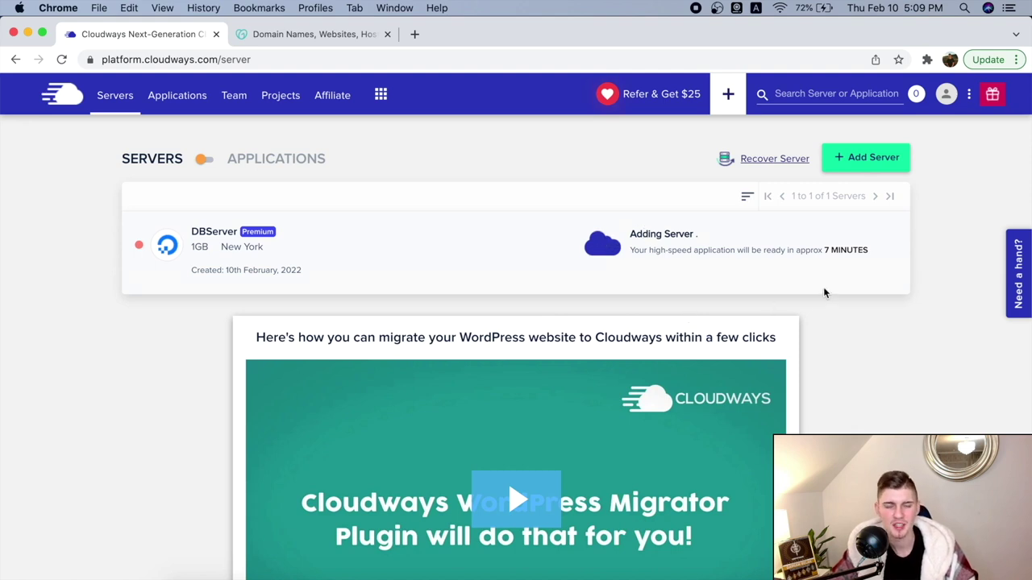
Step: Look through the support panel's conversation option and help article collections, and close it
{"action": "left_click", "coordinate": [1018, 274]}
{"action": "left_click", "coordinate": [995, 108]}
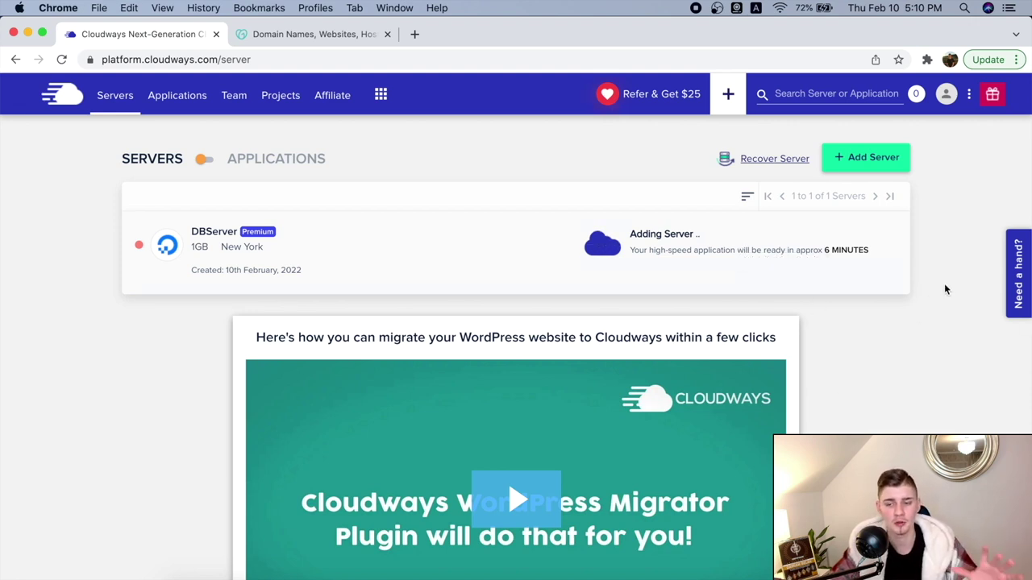
{"action": "left_click", "coordinate": [1019, 282]}
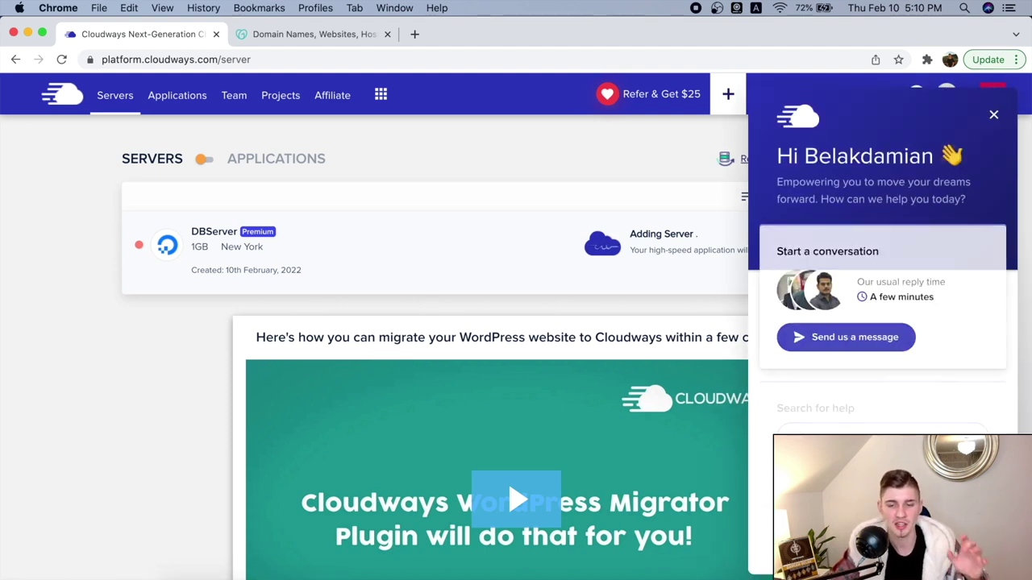
{"action": "scroll", "coordinate": [879, 323], "scroll_direction": "down", "scroll_amount": 3}
{"action": "left_click", "coordinate": [852, 235]}
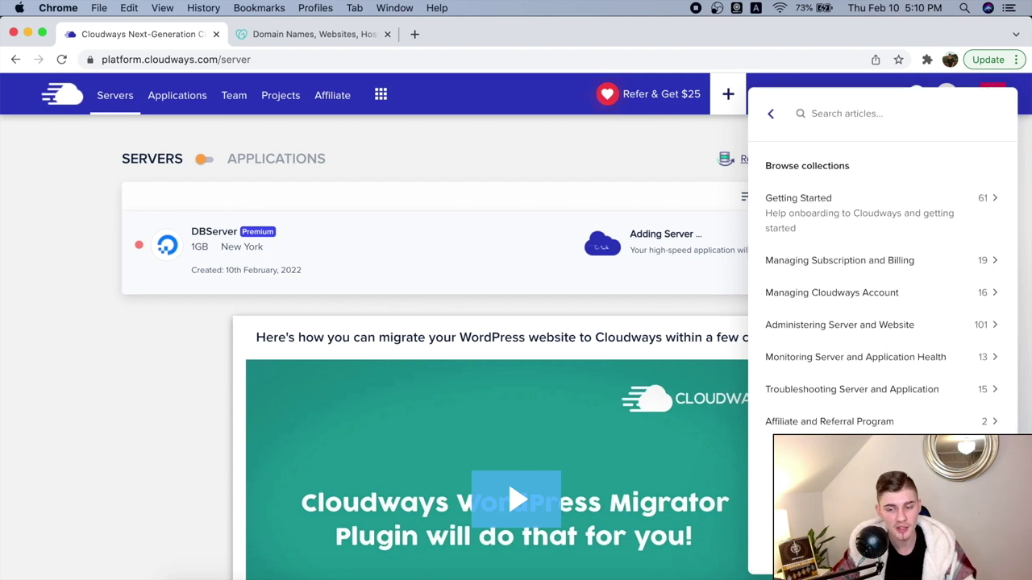
{"action": "left_click", "coordinate": [771, 114]}
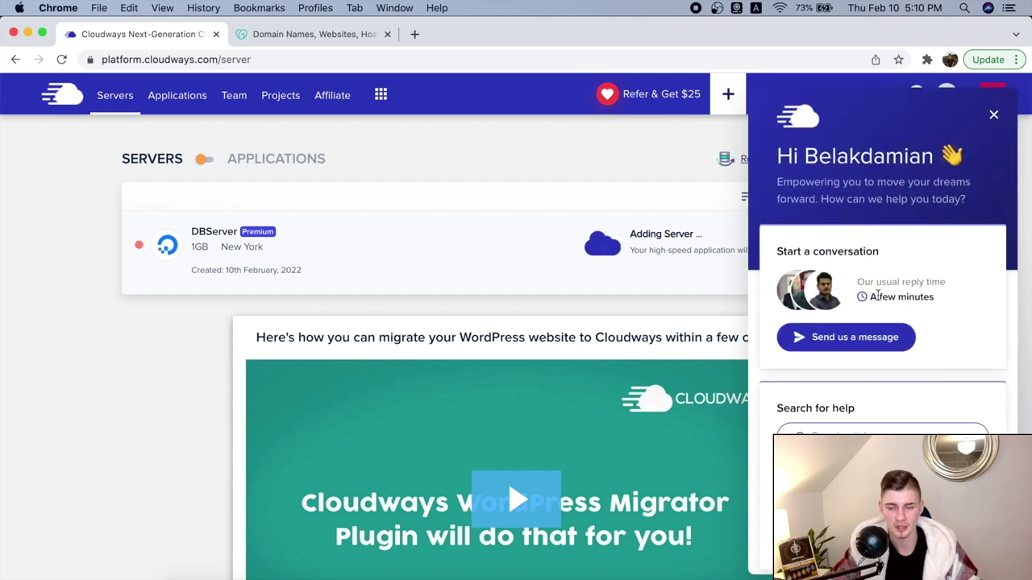
{"action": "key", "text": "Escape"}
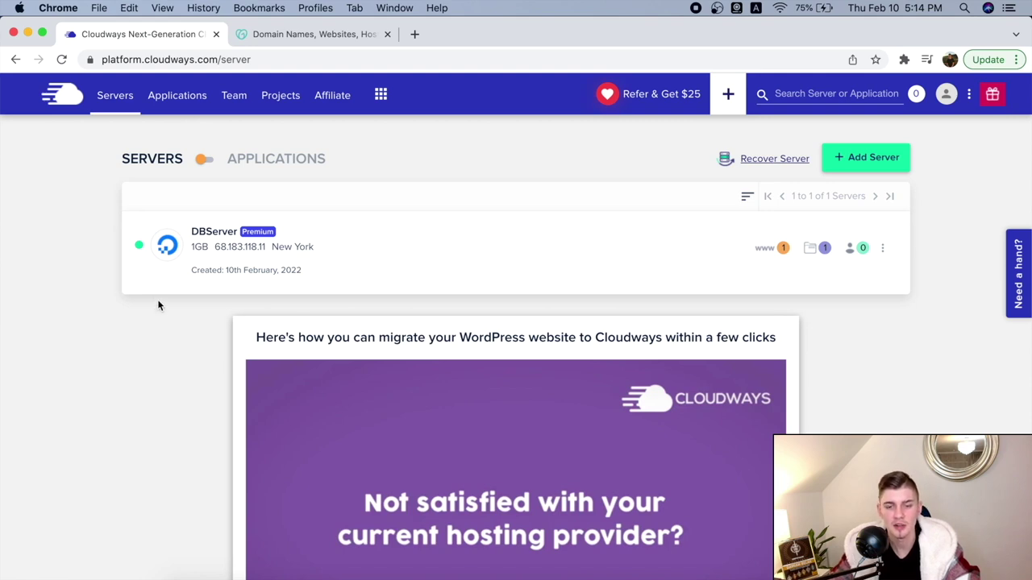
Step: Open the access details of the DBApplications app on DBServer and visit the site at its application URL
{"action": "left_click", "coordinate": [765, 251]}
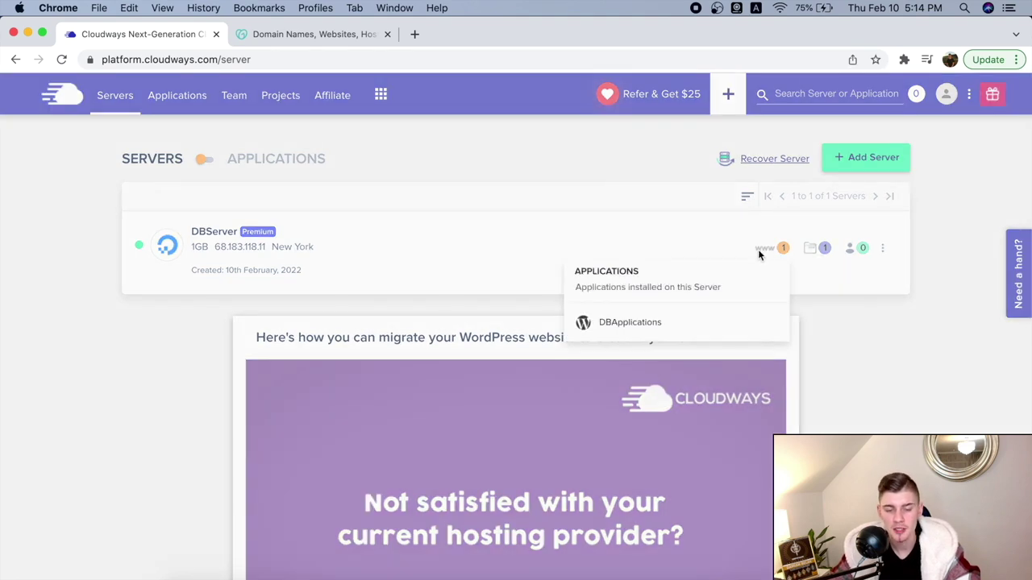
{"action": "left_click", "coordinate": [643, 322]}
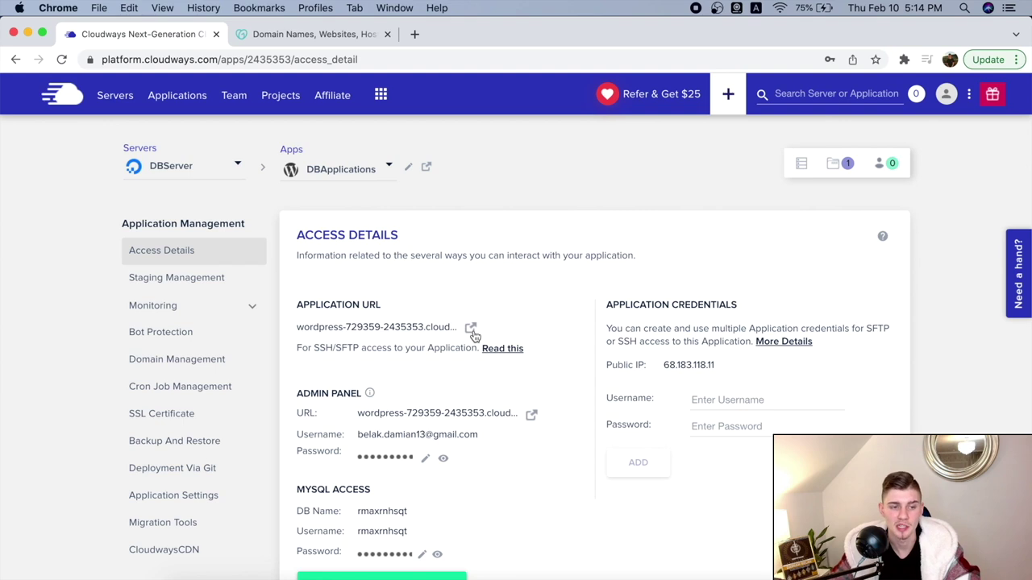
{"action": "left_click", "coordinate": [471, 329]}
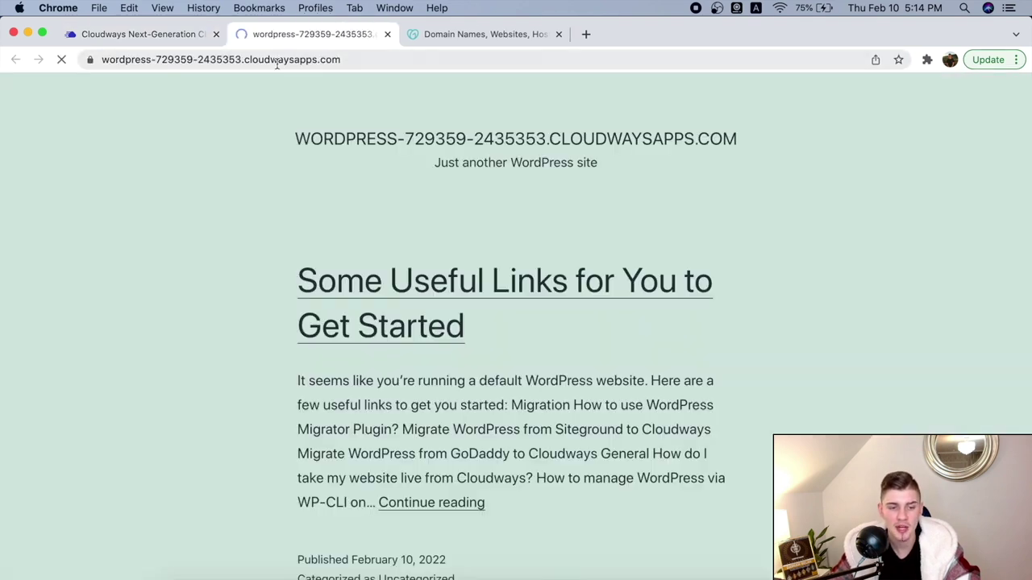
Step: Examine the default WordPress site from header to footer, its temporary address and the application's access details
{"action": "left_click", "coordinate": [277, 62]}
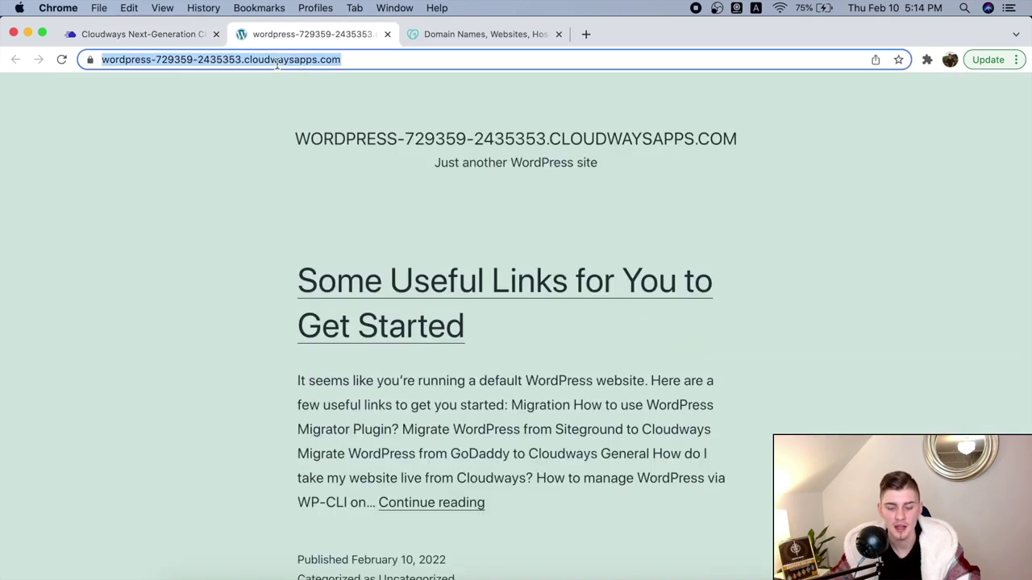
{"action": "left_click", "coordinate": [234, 206]}
{"action": "scroll", "coordinate": [235, 207], "scroll_direction": "down", "scroll_amount": 5}
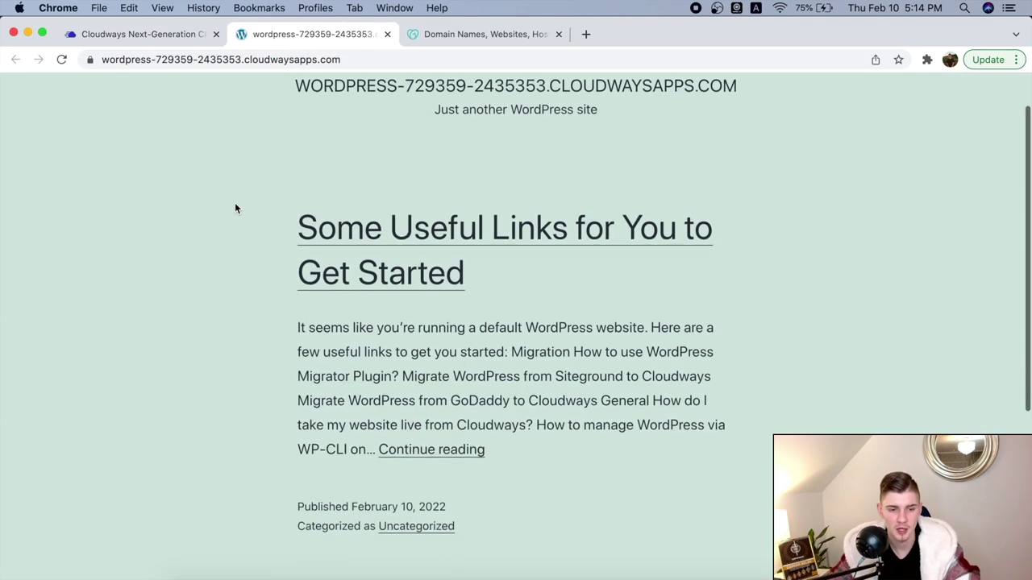
{"action": "scroll", "coordinate": [235, 208], "scroll_direction": "down", "scroll_amount": 3}
{"action": "scroll", "coordinate": [235, 208], "scroll_direction": "up", "scroll_amount": 5}
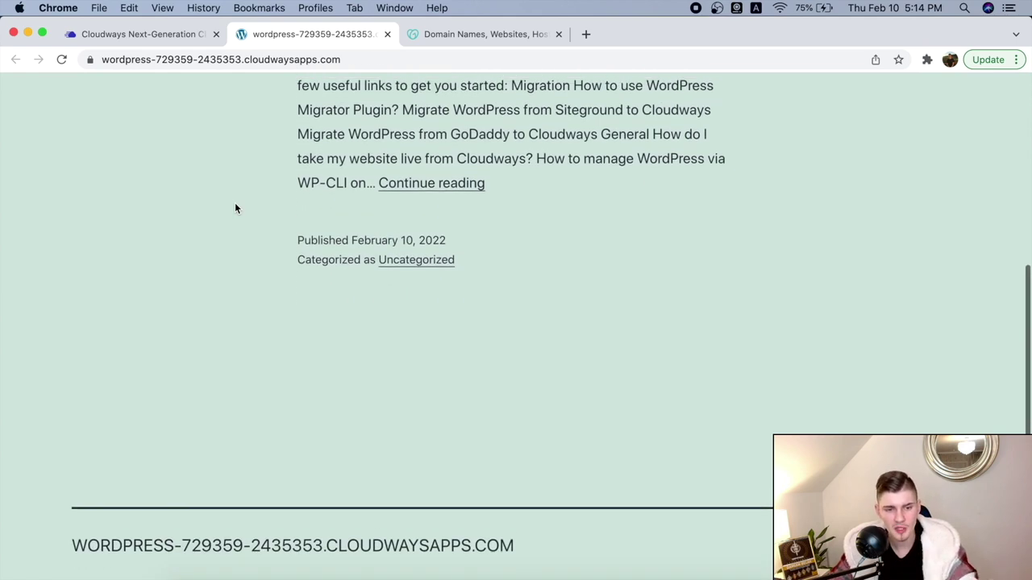
{"action": "scroll", "coordinate": [235, 208], "scroll_direction": "up", "scroll_amount": 4}
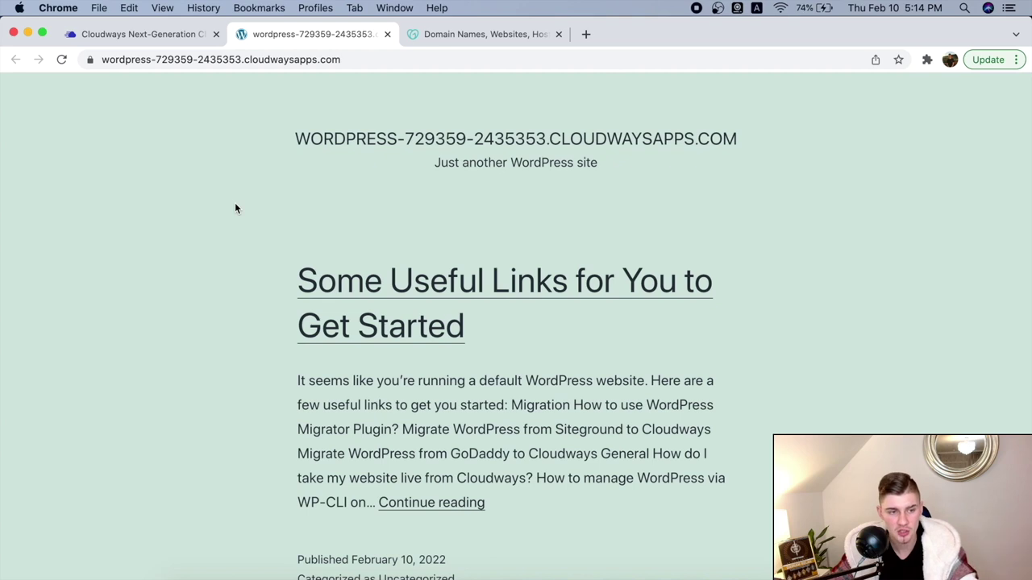
{"action": "left_click", "coordinate": [232, 68]}
{"action": "left_click", "coordinate": [184, 257]}
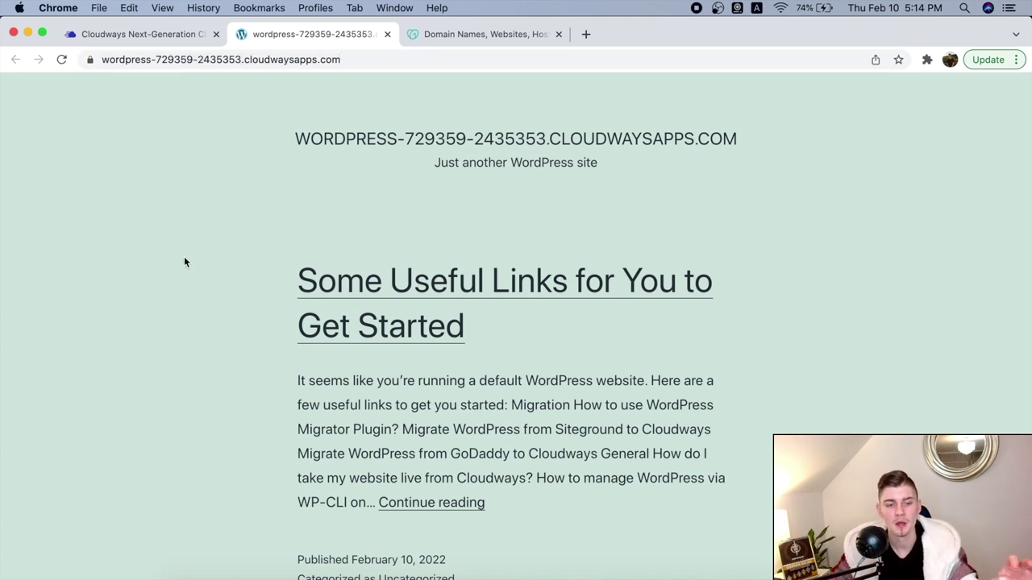
{"action": "left_click", "coordinate": [173, 35]}
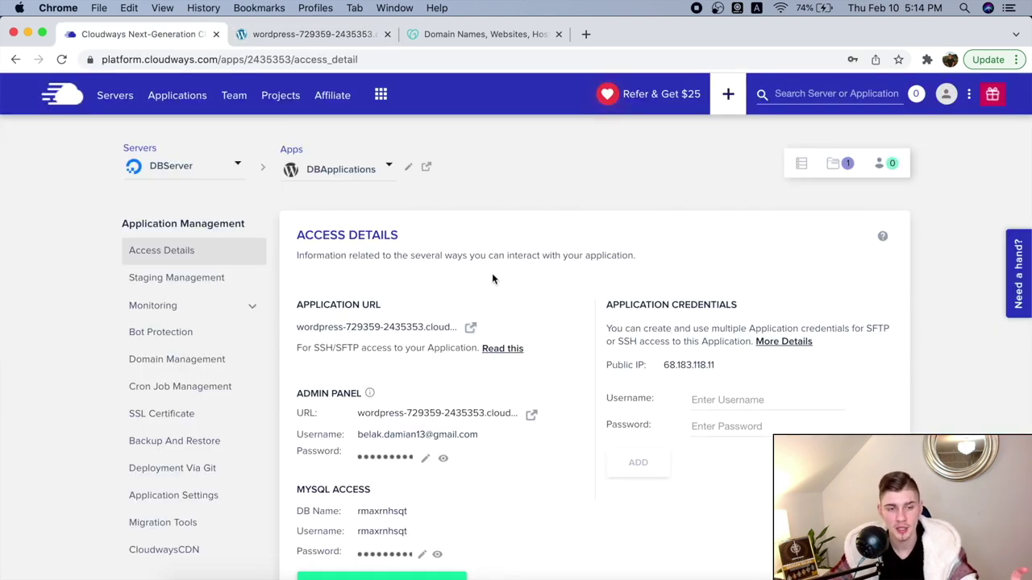
{"action": "left_click", "coordinate": [345, 34]}
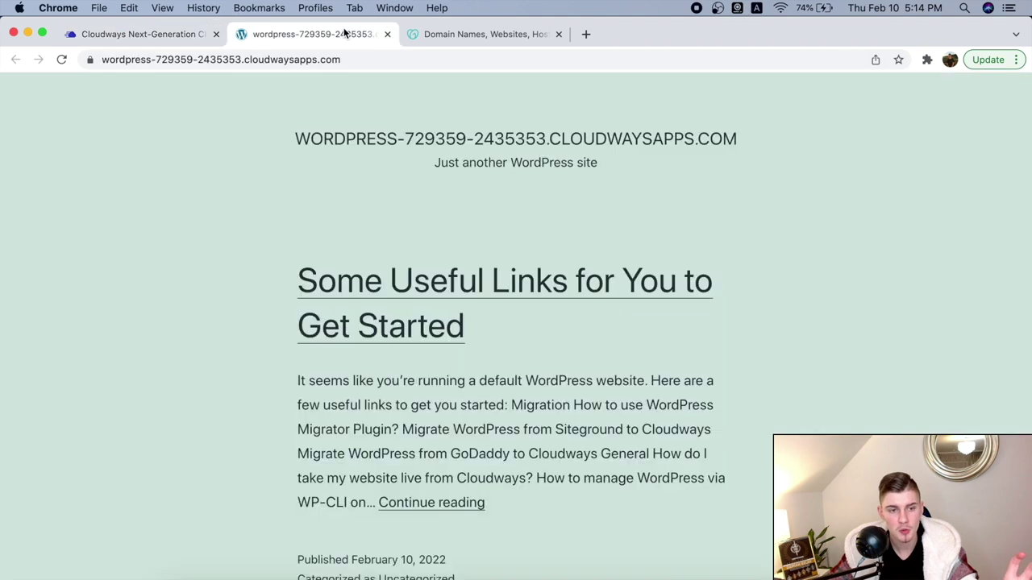
Step: Open the WordPress login page by adding /login to the end of the site's address
{"action": "left_click", "coordinate": [354, 61]}
{"action": "left_click", "coordinate": [414, 63]}
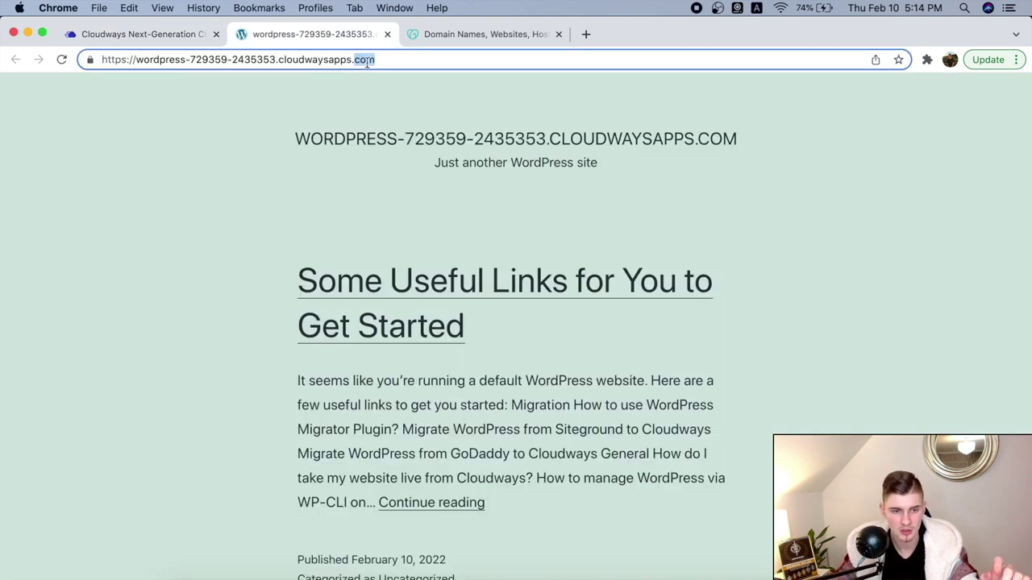
{"action": "type", "text": "/login"}
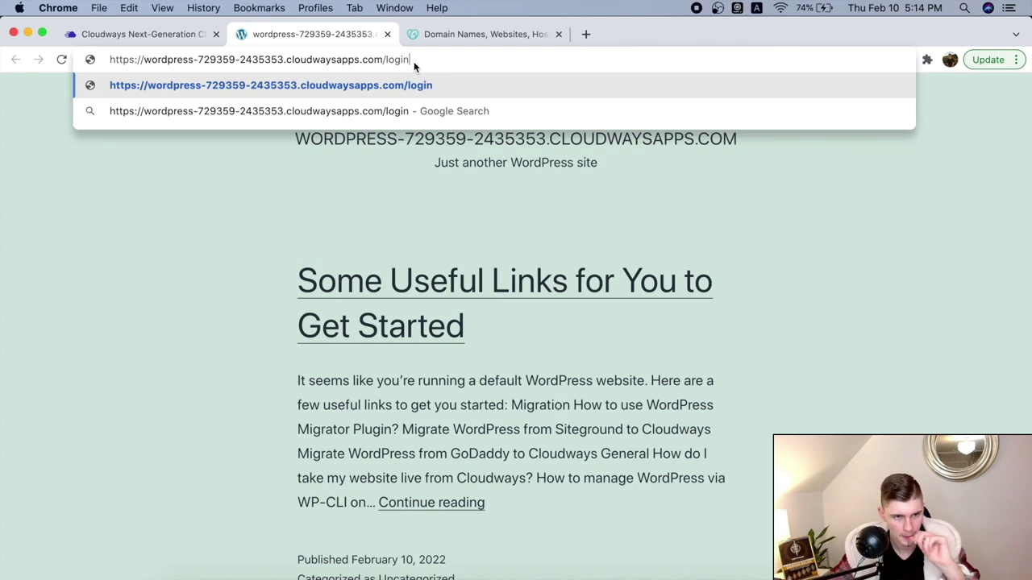
{"action": "key", "text": "Return"}
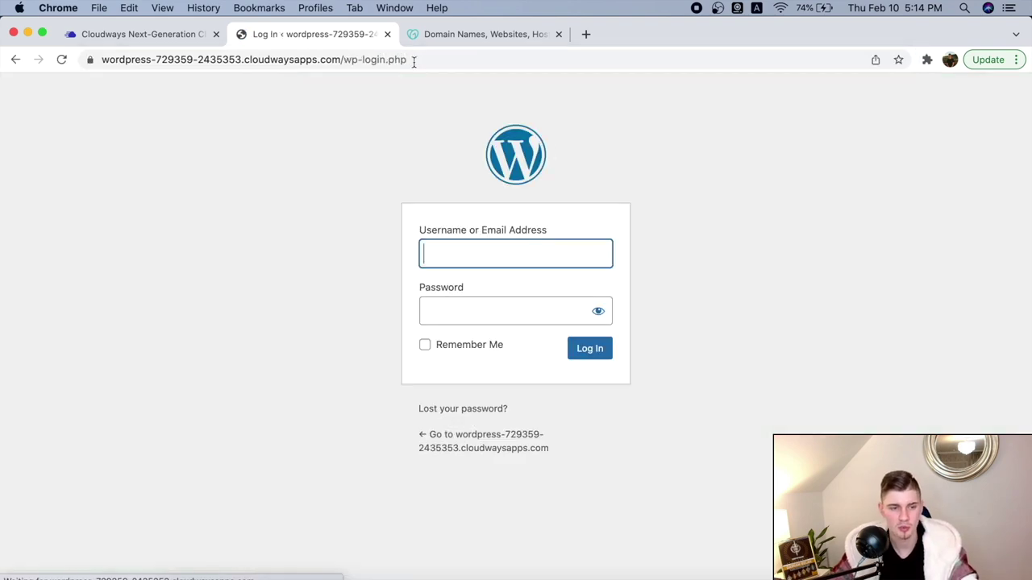
Step: Log in to WordPress with the admin e-mail and the admin panel password copied from the application's Cloudways access details
{"action": "left_click", "coordinate": [159, 36]}
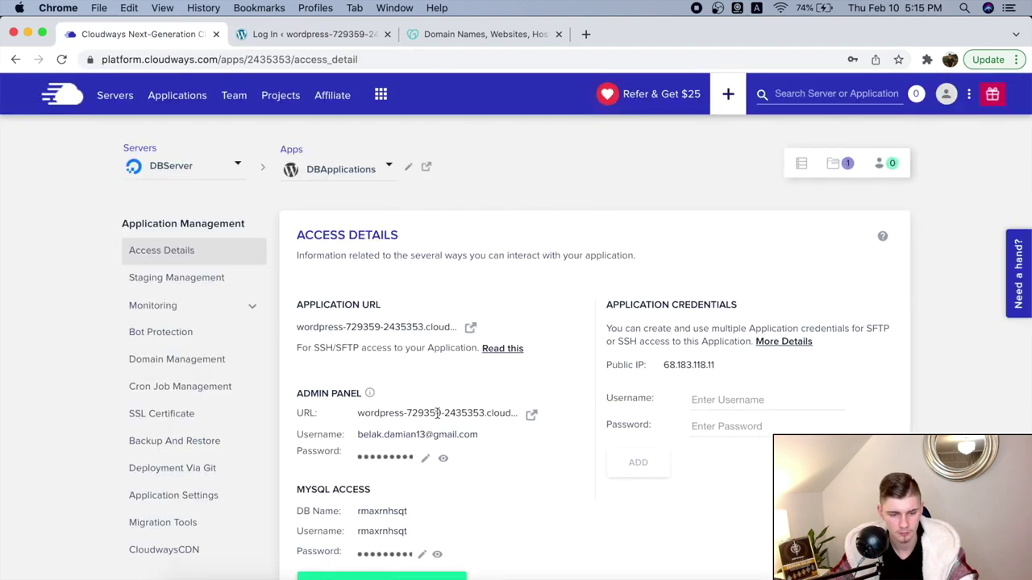
{"action": "left_click", "coordinate": [385, 457]}
{"action": "left_click", "coordinate": [341, 33]}
{"action": "left_click", "coordinate": [515, 308]}
{"action": "key", "text": "super+v"}
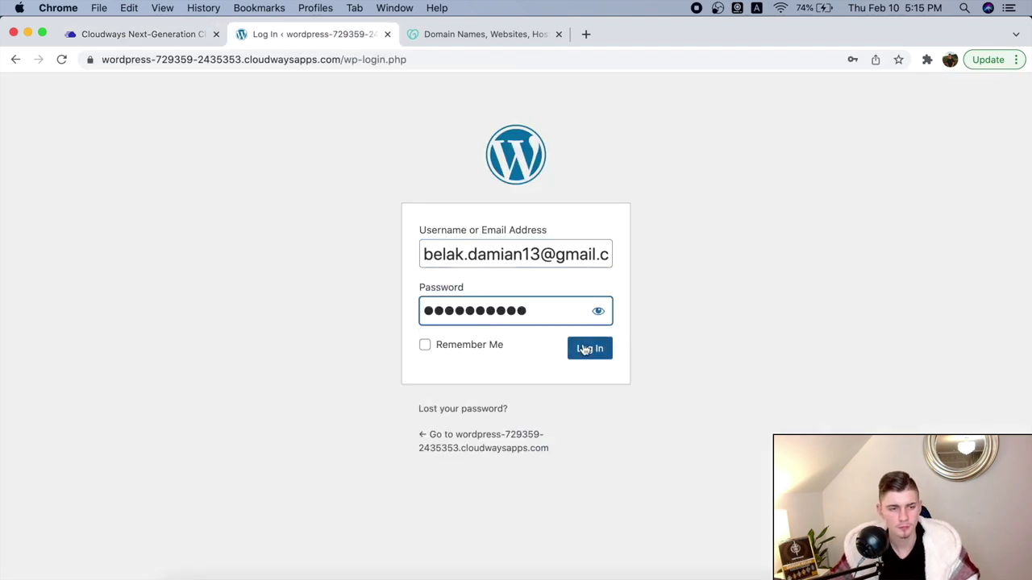
{"action": "left_click", "coordinate": [588, 348]}
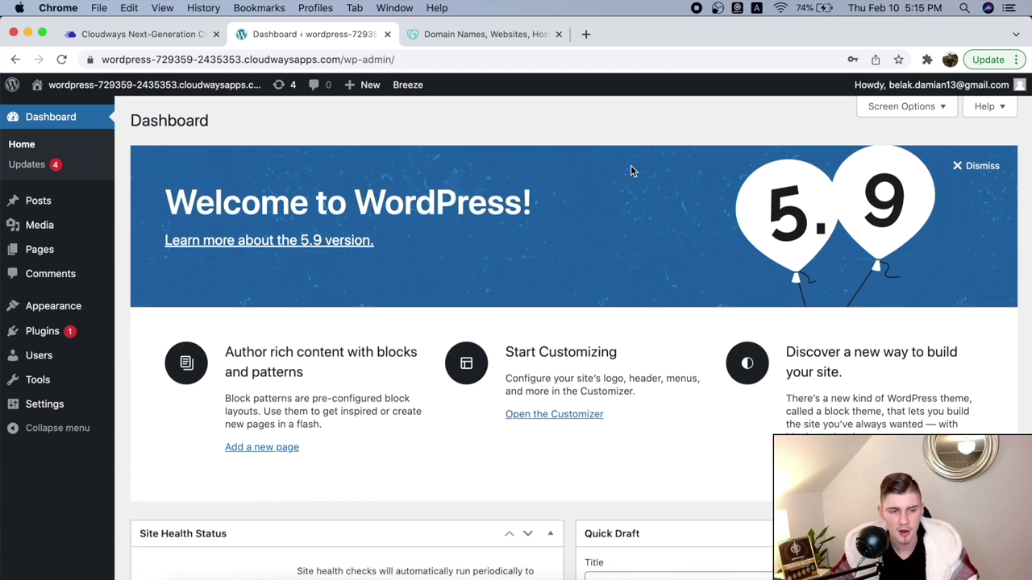
Step: Visit the live site from the WordPress dashboard and return to the dashboard
{"action": "mouse_move", "coordinate": [233, 89]}
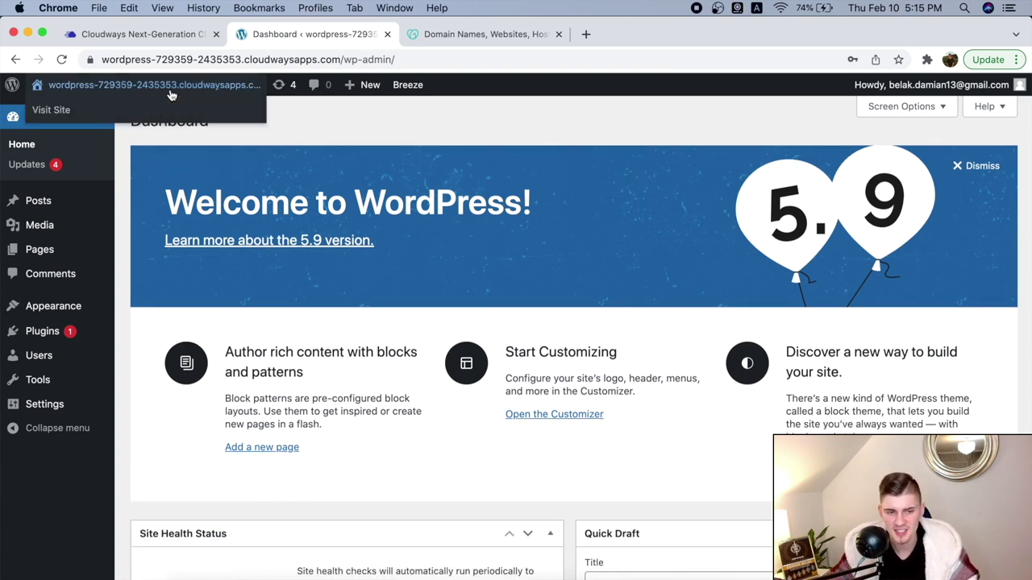
{"action": "left_click", "coordinate": [51, 110]}
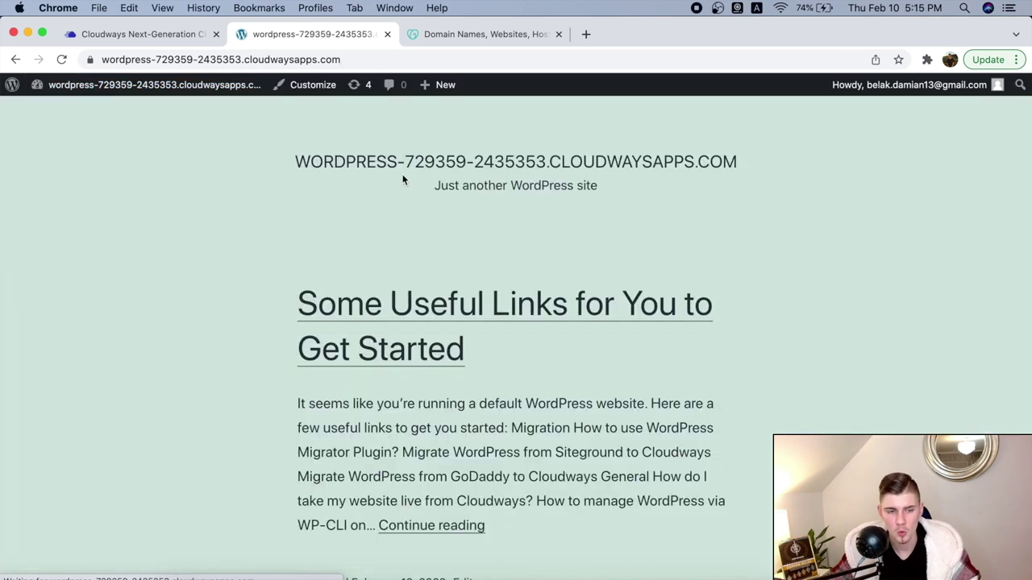
{"action": "key", "text": "super+bracketleft"}
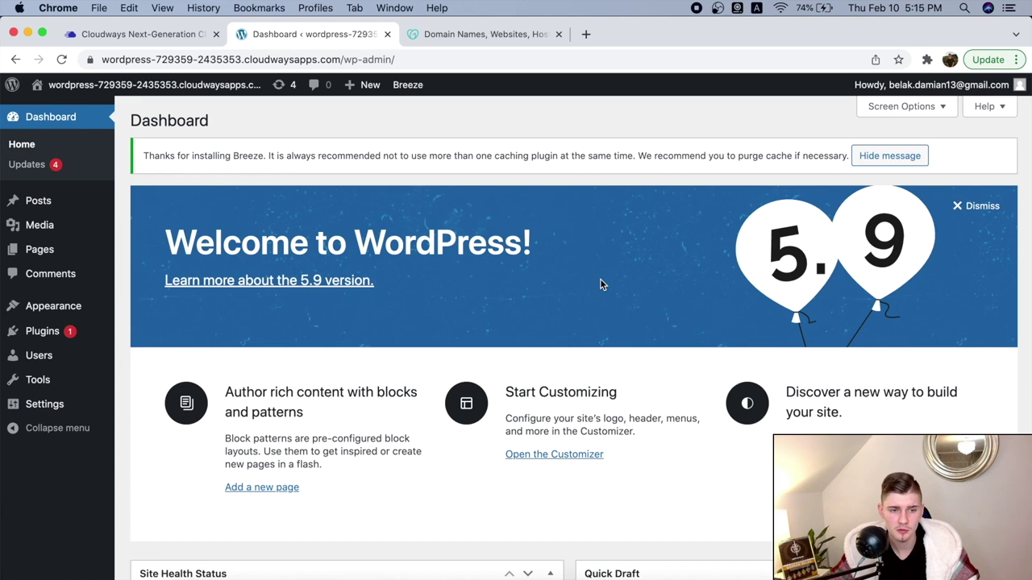
Step: Switch to Cloudways and open the Domain Management settings of the DBApplications app
{"action": "left_click", "coordinate": [148, 34]}
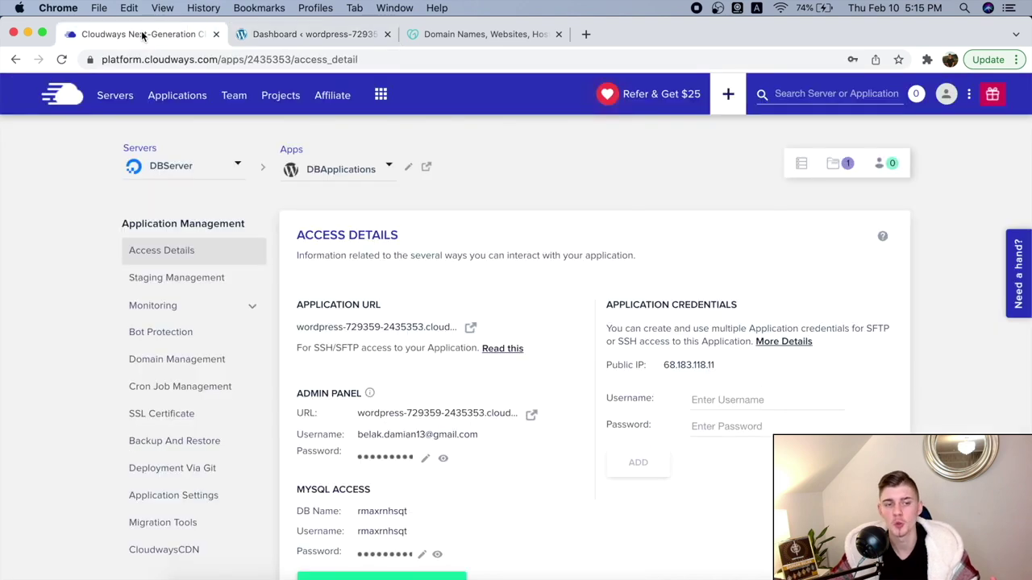
{"action": "left_click", "coordinate": [274, 35]}
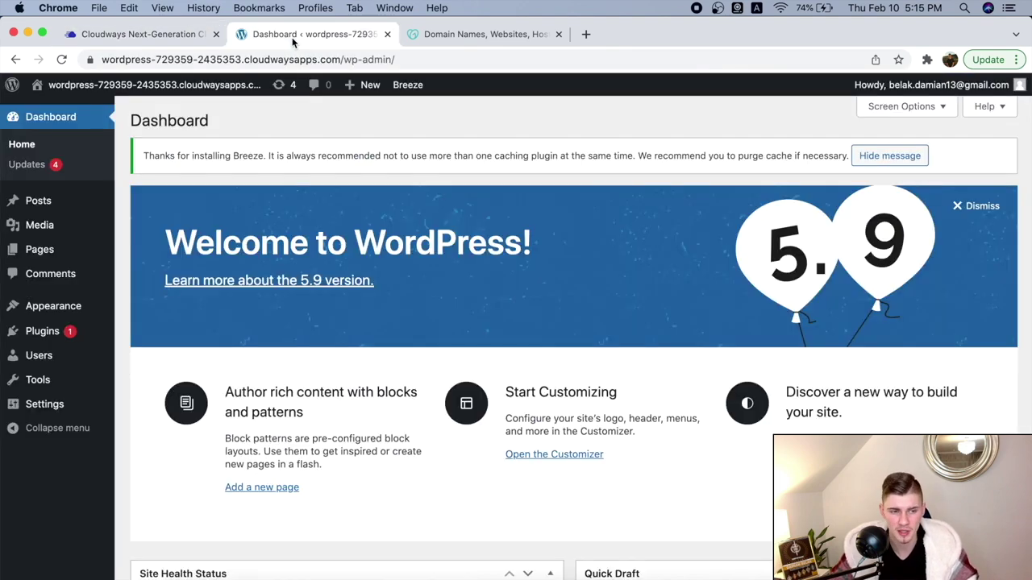
{"action": "left_click", "coordinate": [147, 34]}
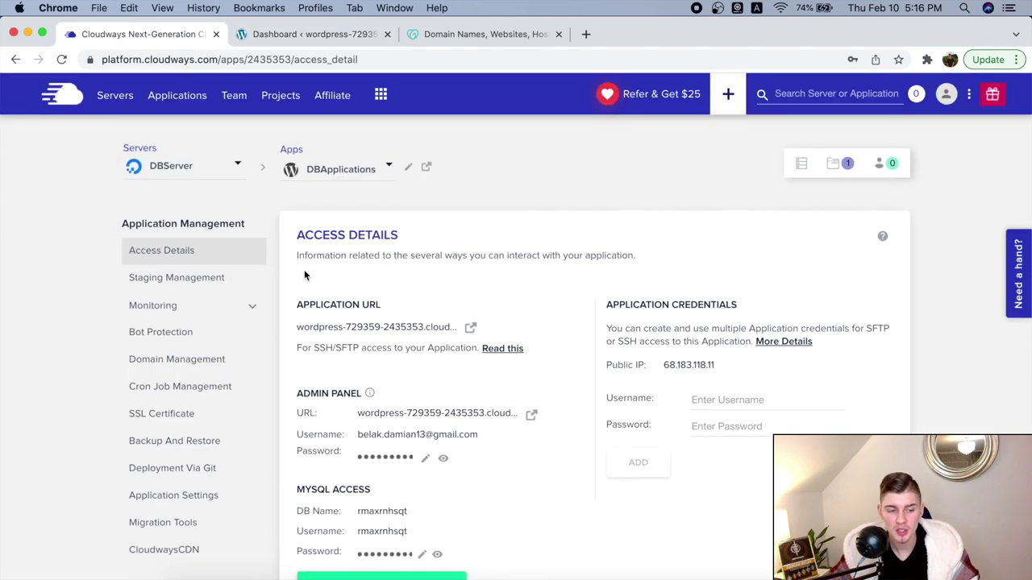
{"action": "left_click", "coordinate": [179, 369]}
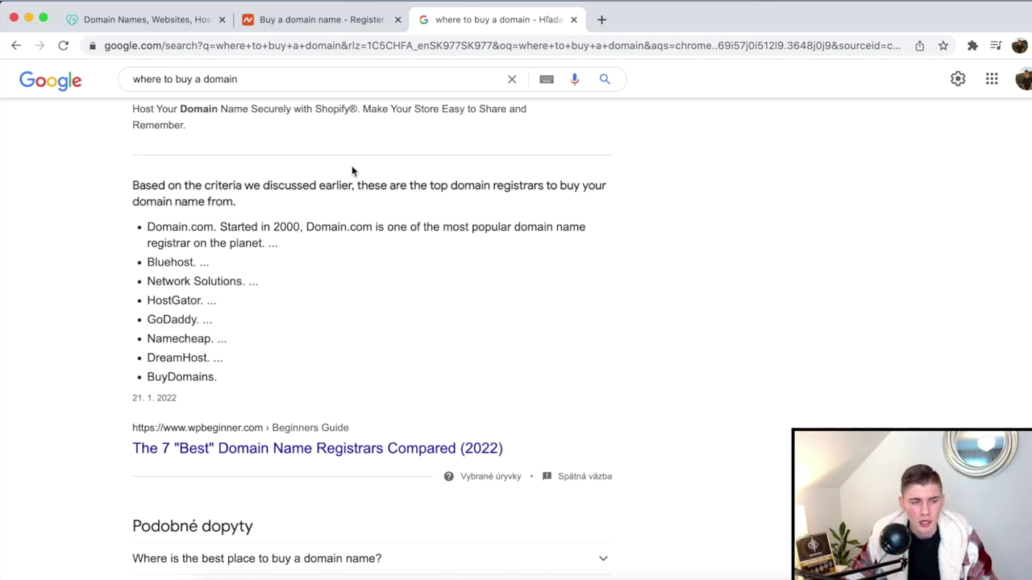
Step: Look over the GoDaddy and Namecheap sites and the Google results listing the top domain registrars
{"action": "left_click", "coordinate": [170, 24]}
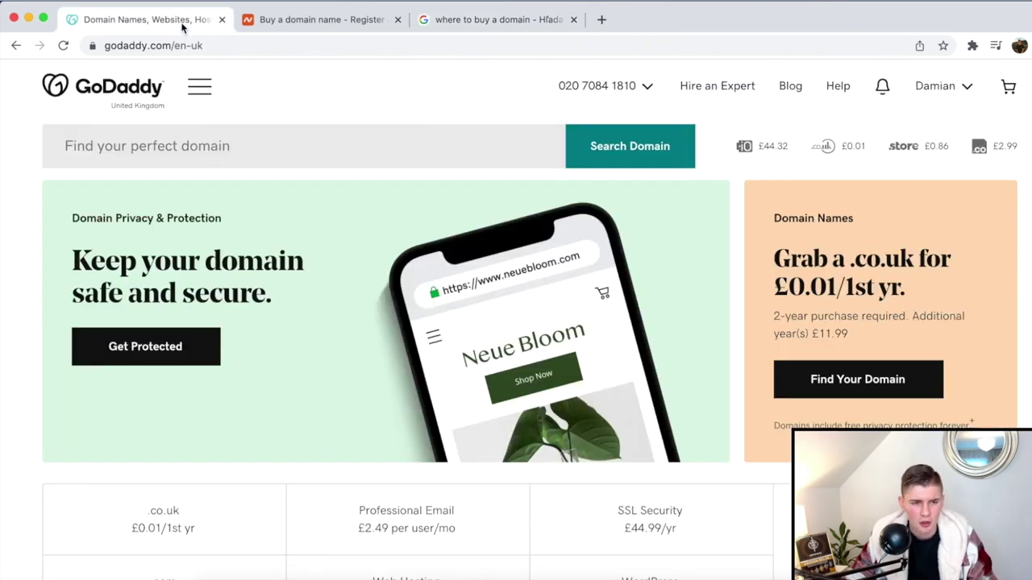
{"action": "left_click", "coordinate": [326, 30]}
{"action": "left_click", "coordinate": [521, 21]}
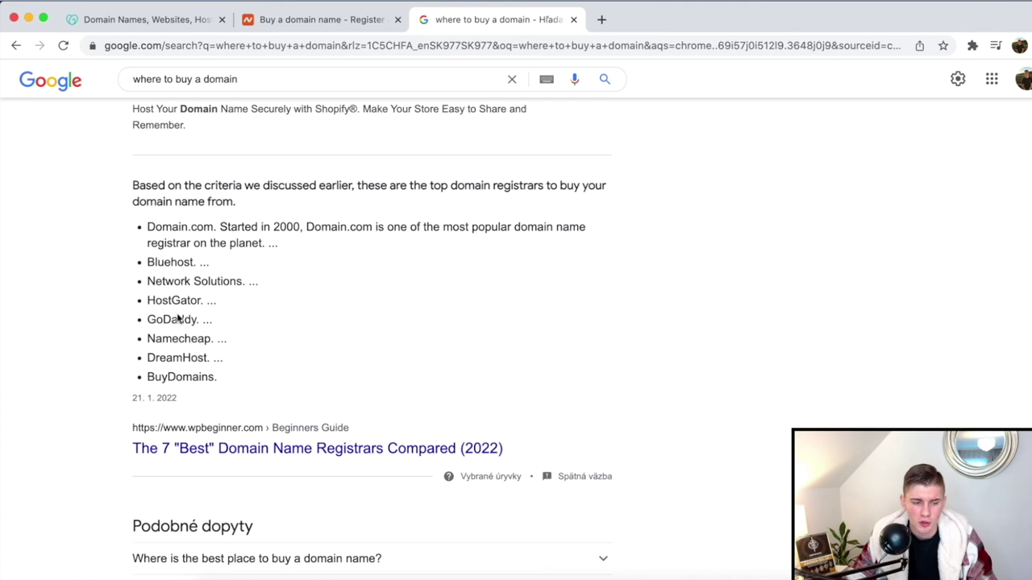
Step: Search GoDaddy for the domain laptoplifestyle and look through the suggested alternatives and their prices
{"action": "left_click", "coordinate": [165, 23]}
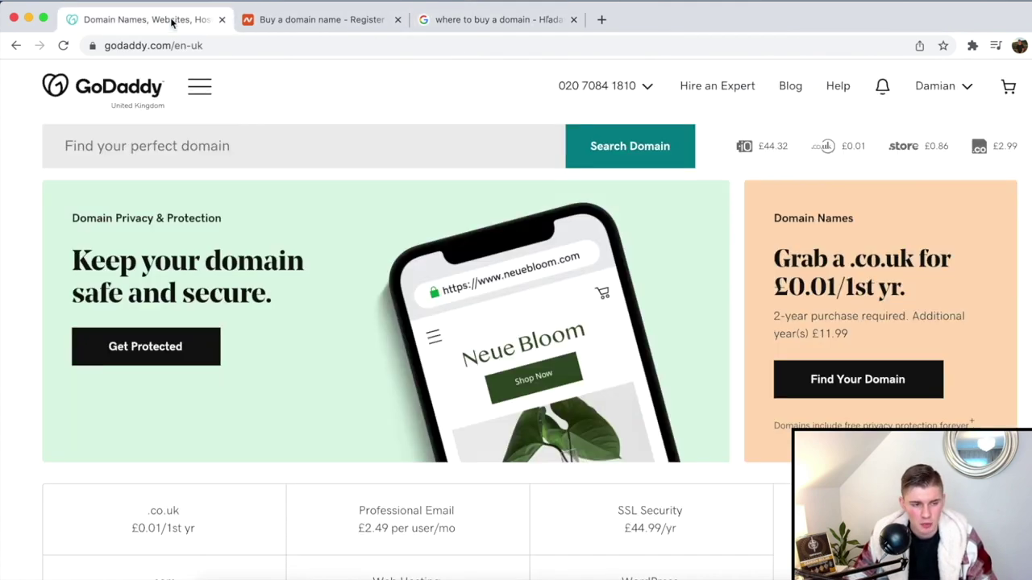
{"action": "left_click", "coordinate": [225, 160]}
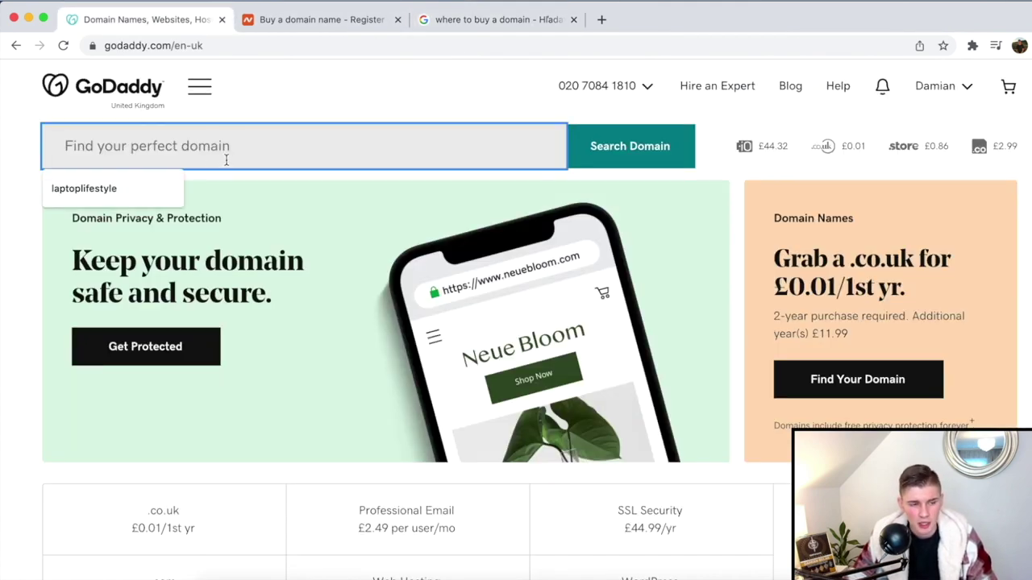
{"action": "left_click", "coordinate": [159, 194]}
{"action": "left_click", "coordinate": [612, 165]}
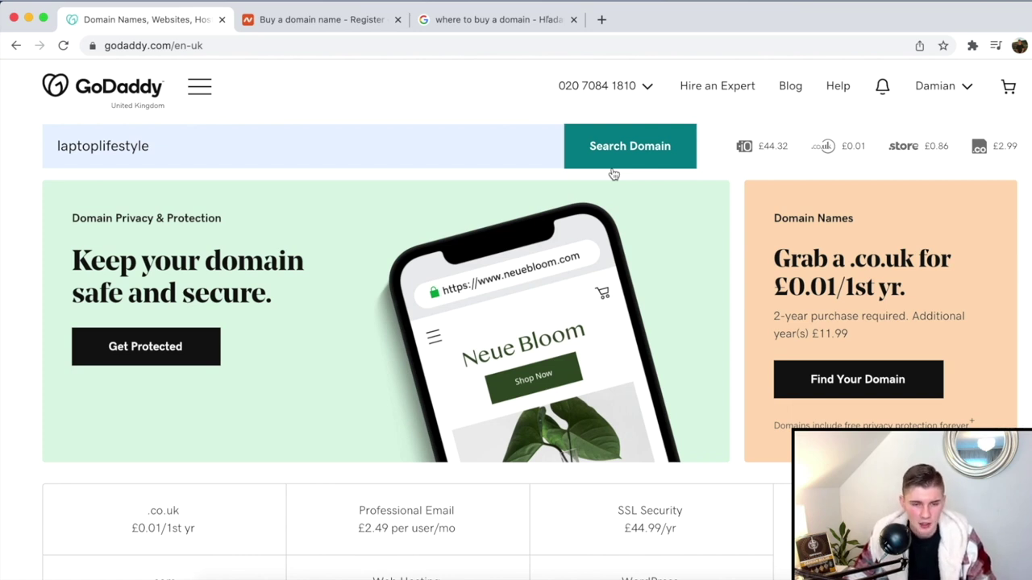
{"action": "left_click", "coordinate": [636, 152]}
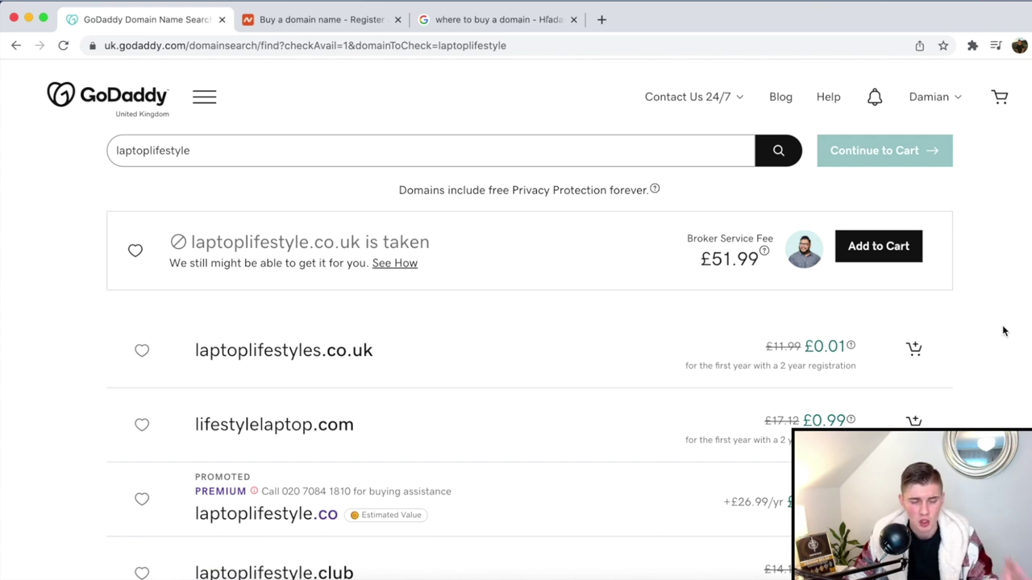
{"action": "scroll", "coordinate": [1003, 331], "scroll_direction": "down", "scroll_amount": 3}
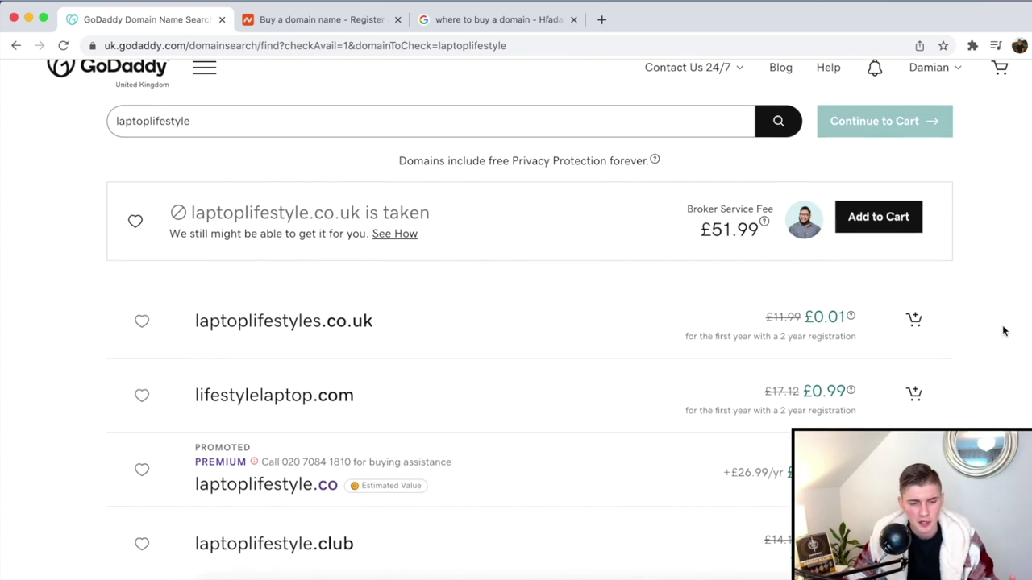
{"action": "scroll", "coordinate": [1003, 330], "scroll_direction": "down", "scroll_amount": 3}
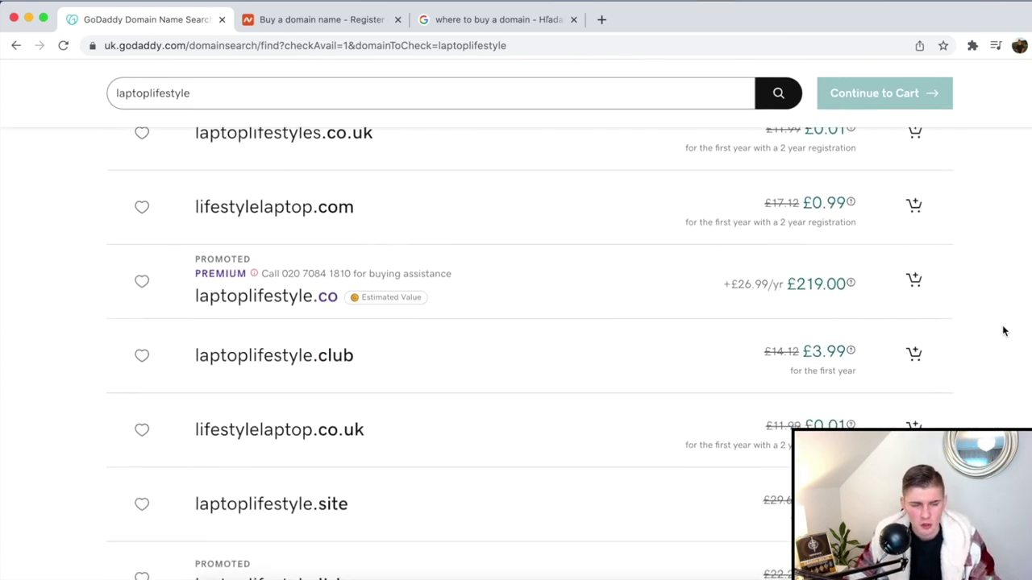
{"action": "scroll", "coordinate": [1003, 330], "scroll_direction": "up", "scroll_amount": 6}
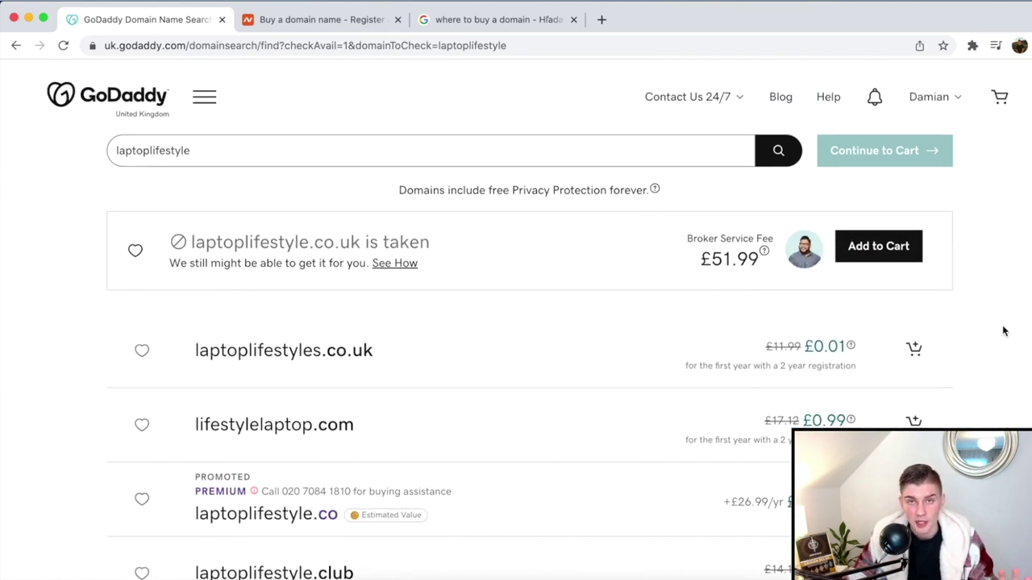
Step: Open the GoDaddy account's product list and go to its Domains section
{"action": "left_click", "coordinate": [939, 97]}
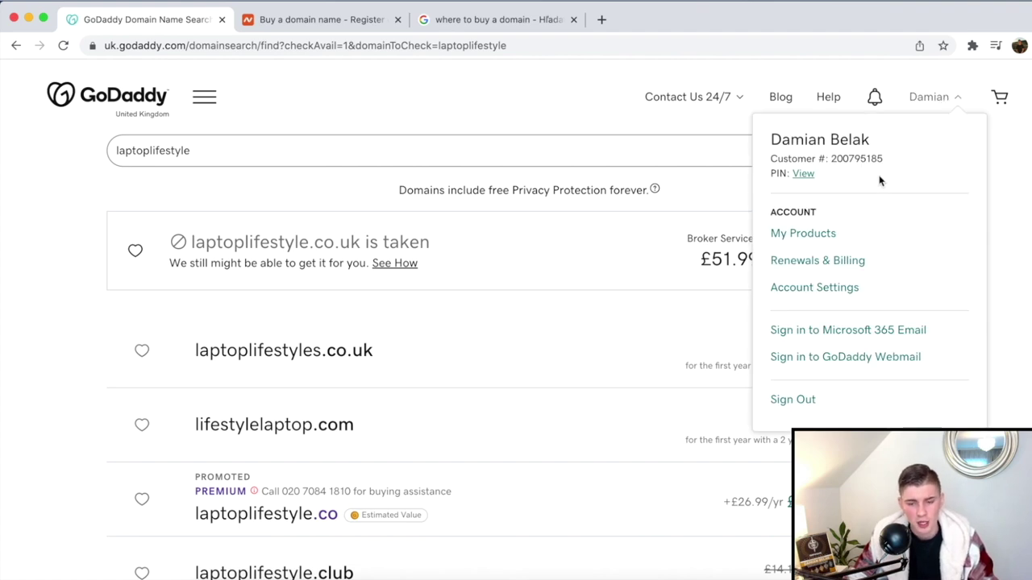
{"action": "left_click", "coordinate": [804, 236]}
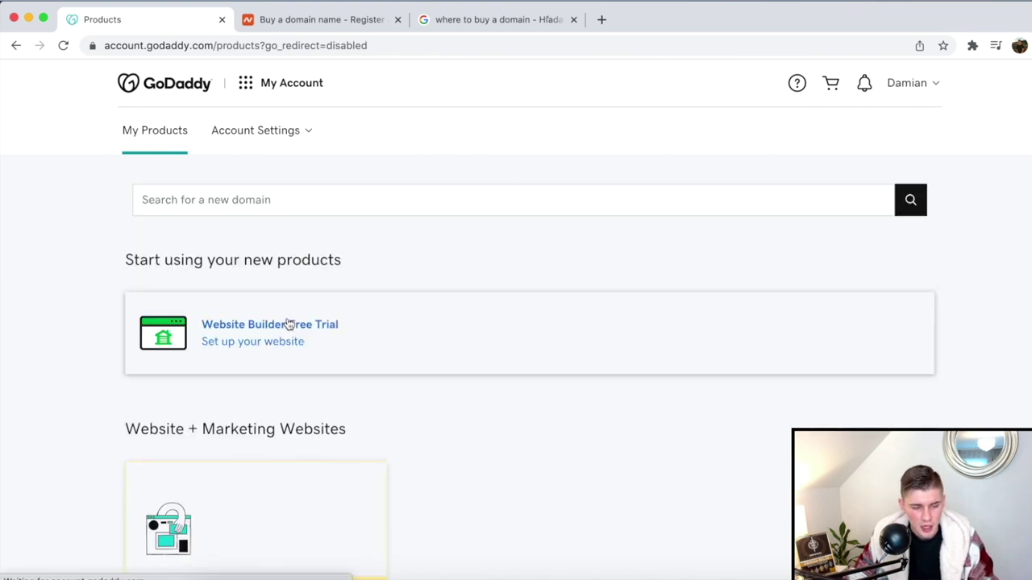
{"action": "scroll", "coordinate": [288, 322], "scroll_direction": "down", "scroll_amount": 5}
{"action": "scroll", "coordinate": [288, 323], "scroll_direction": "down", "scroll_amount": 5}
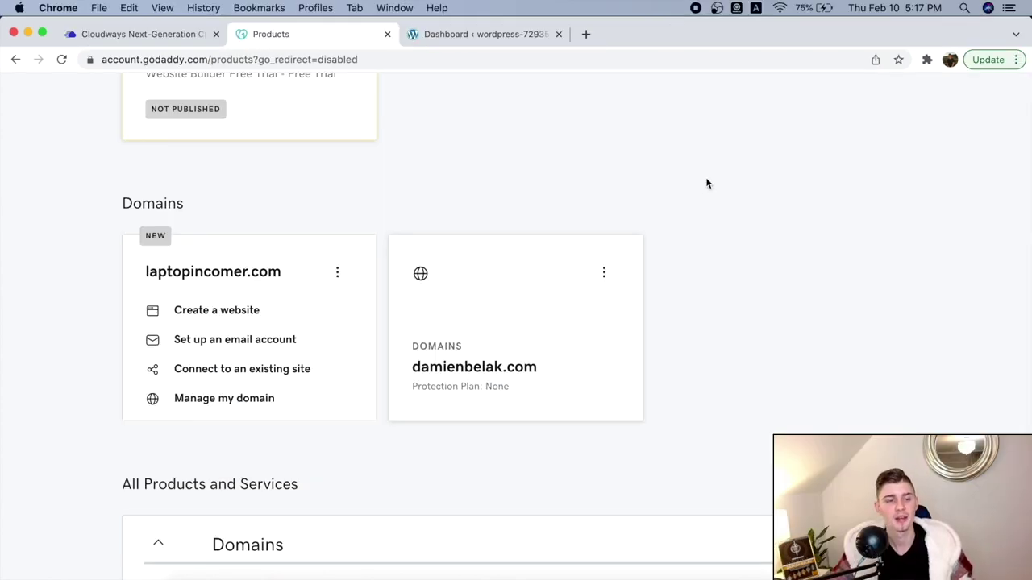
Step: Copy the domain laptopincomer.com from the GoDaddy products and save it as the primary domain of DBApplications in Cloudways
{"action": "left_click", "coordinate": [137, 34]}
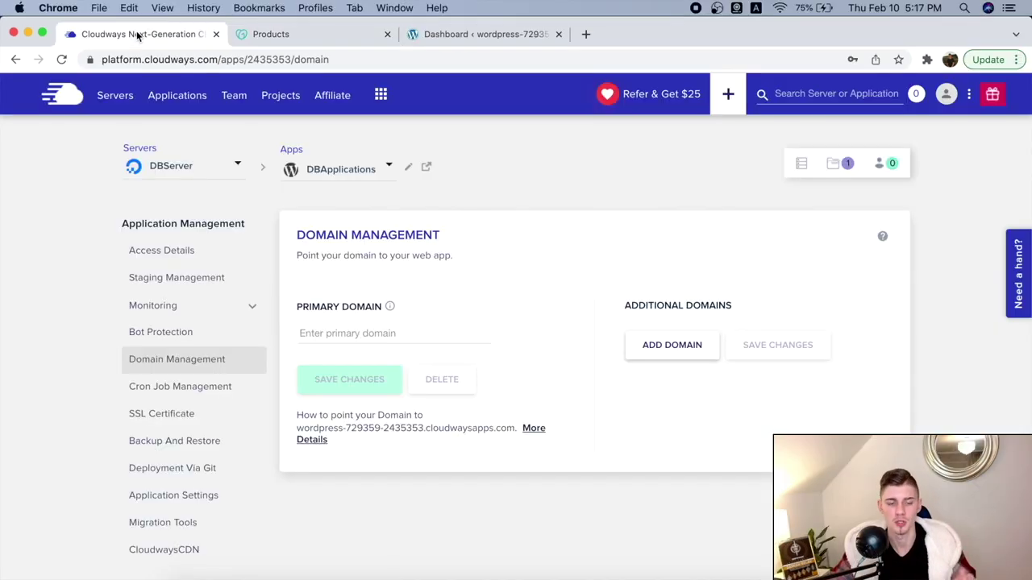
{"action": "left_click", "coordinate": [380, 332]}
{"action": "left_click", "coordinate": [319, 33]}
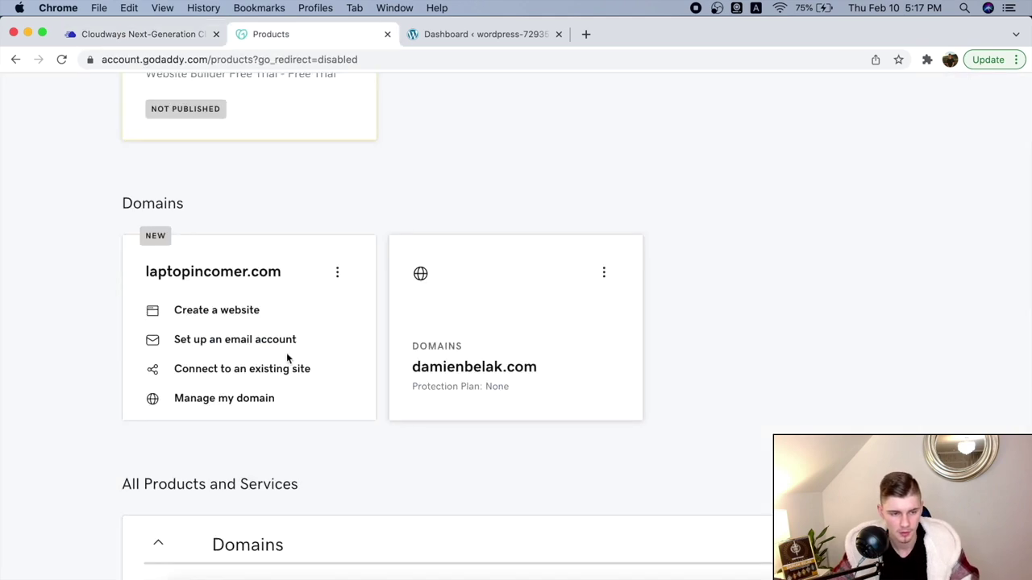
{"action": "left_click", "coordinate": [327, 278]}
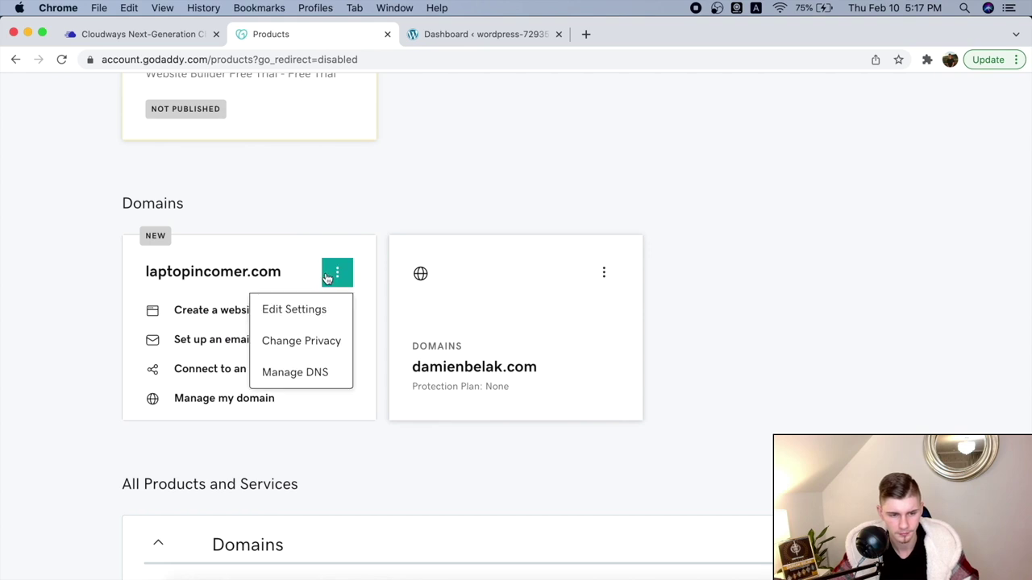
{"action": "left_click", "coordinate": [327, 278]}
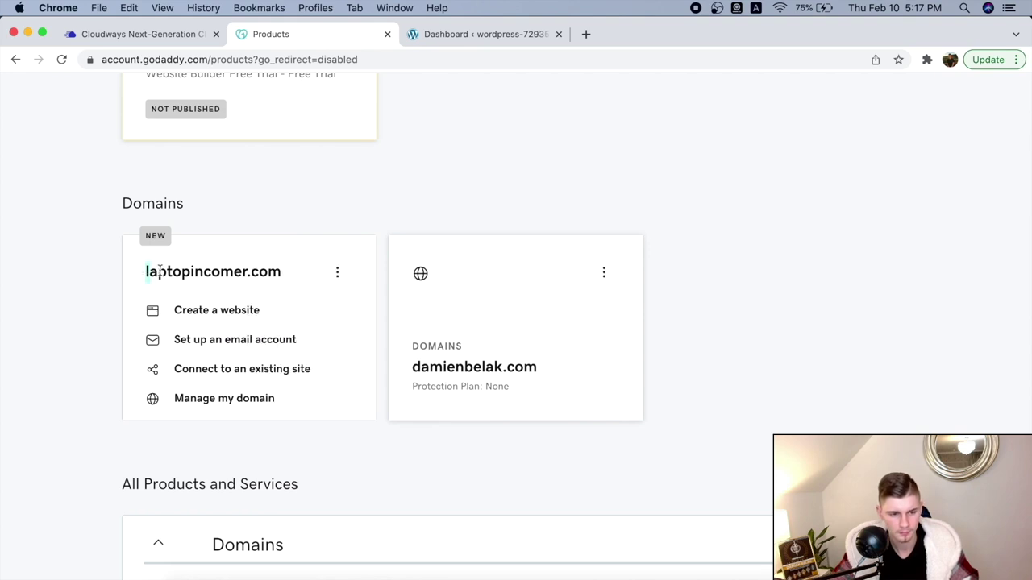
{"action": "left_click_drag", "start_coordinate": [143, 275], "coordinate": [317, 295]}
{"action": "key", "text": "super+c"}
{"action": "left_click", "coordinate": [123, 34]}
{"action": "left_click", "coordinate": [352, 333]}
{"action": "key", "text": "super+v"}
{"action": "left_click", "coordinate": [362, 383]}
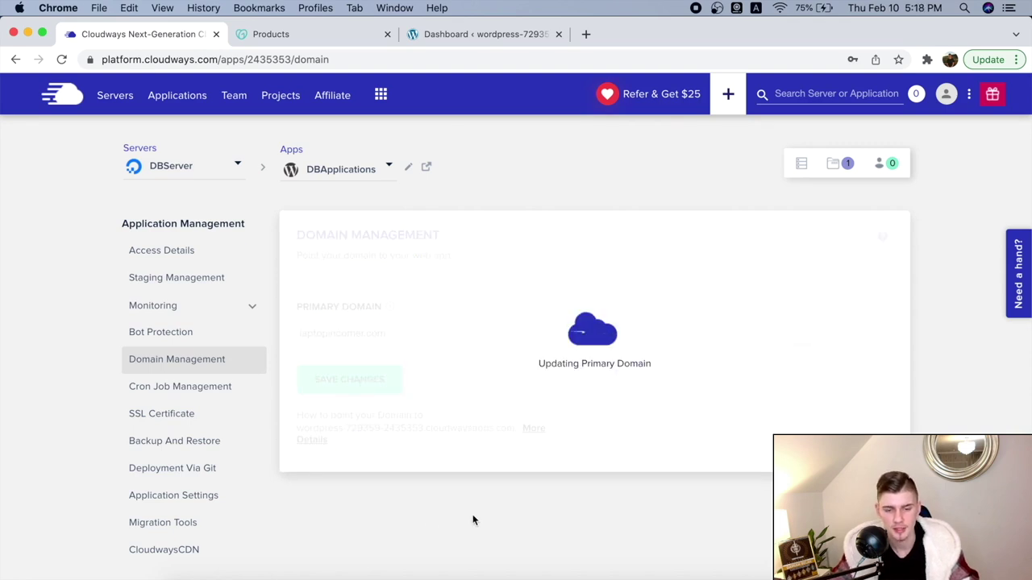
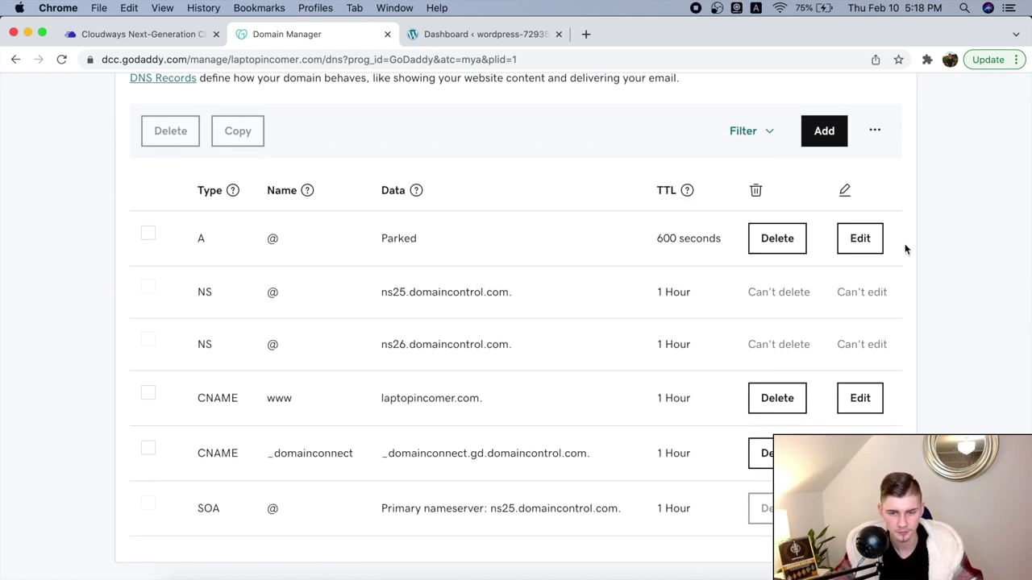
Step: Edit the @ A record of laptopincomer.com in GoDaddy, set its value to 68.183.118.11 and save it
{"action": "left_click", "coordinate": [859, 238]}
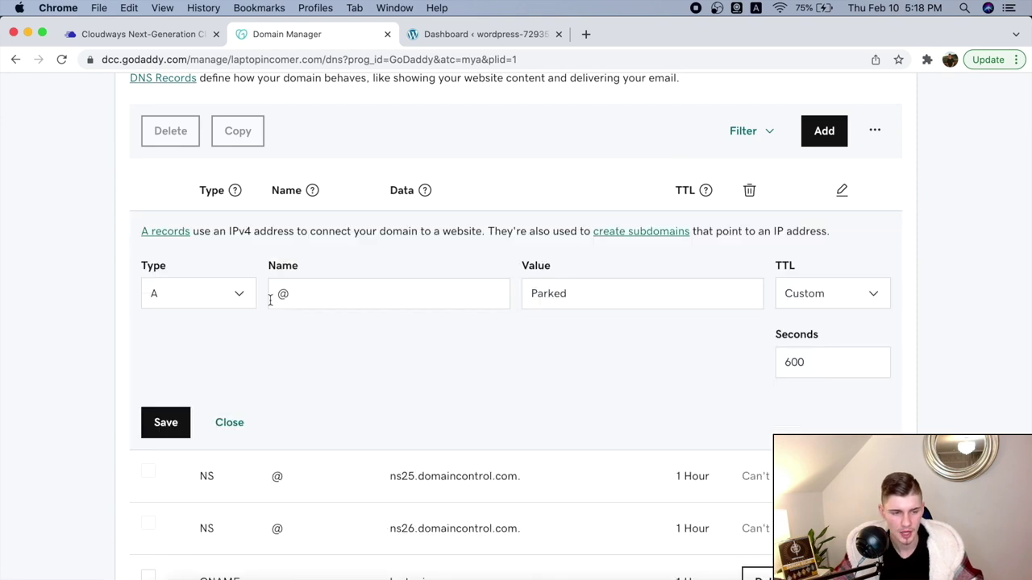
{"action": "left_click", "coordinate": [484, 302]}
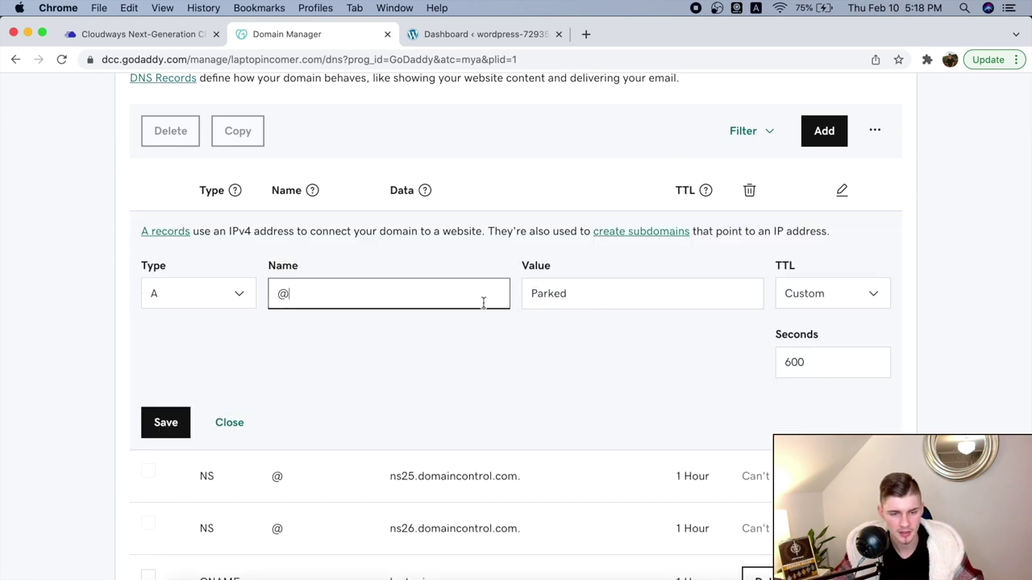
{"action": "double_click", "coordinate": [604, 293]}
{"action": "type", "text": "68.183.118.11"}
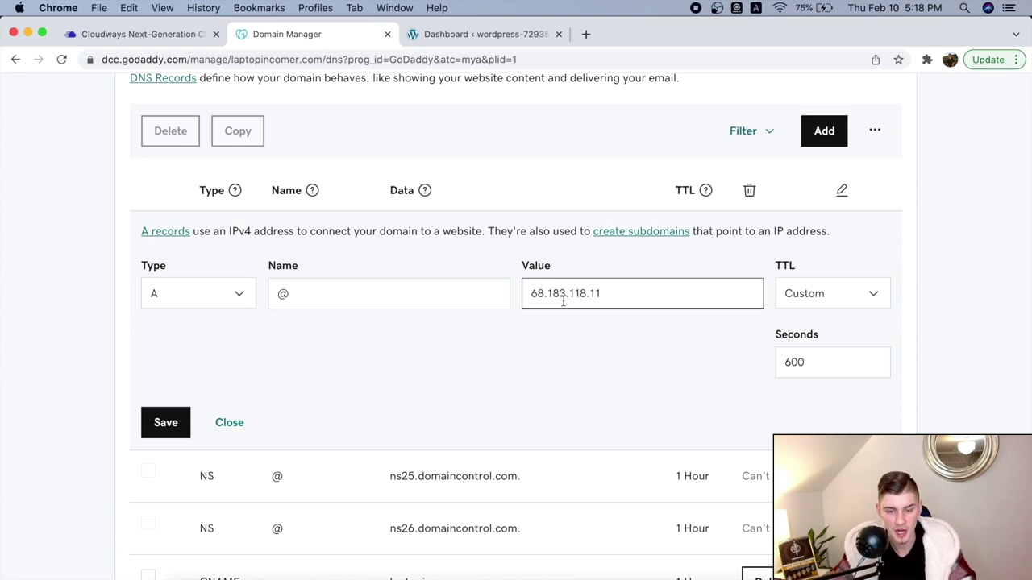
{"action": "left_click", "coordinate": [166, 422]}
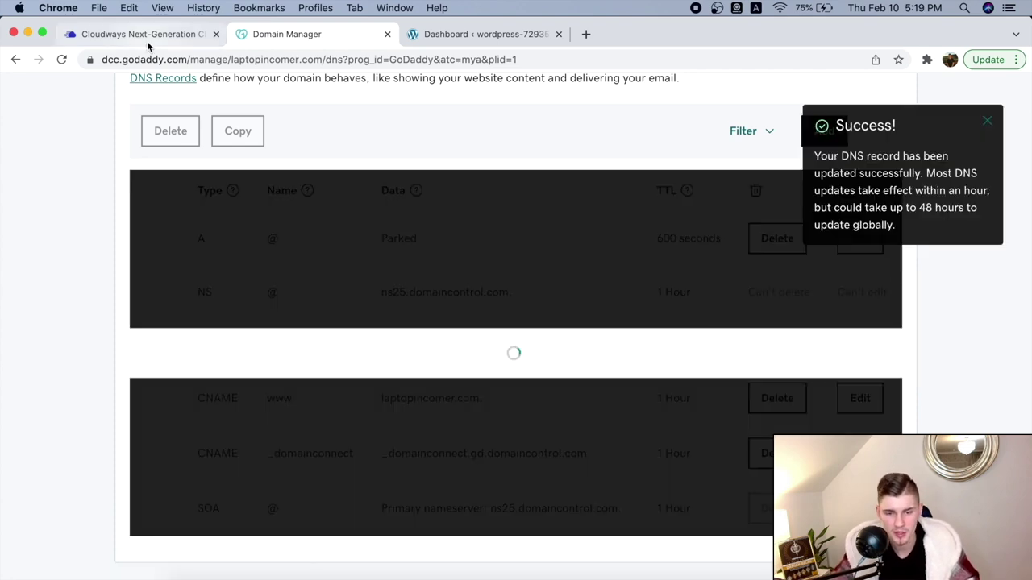
Step: Compare the public IP in the Cloudways access details with the A record in GoDaddy's DNS records
{"action": "left_click", "coordinate": [197, 35]}
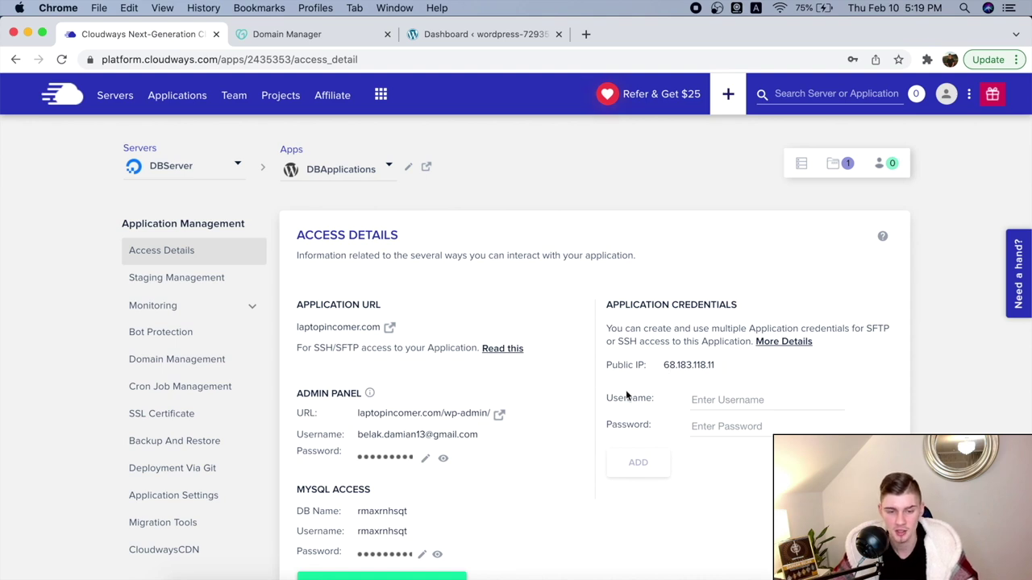
{"action": "left_click", "coordinate": [292, 34]}
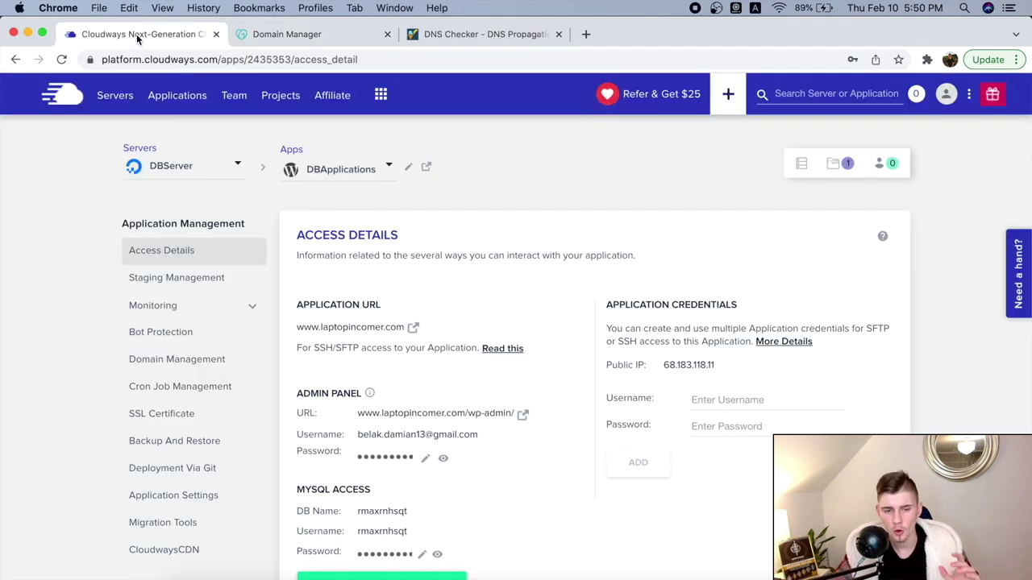
{"action": "left_click", "coordinate": [259, 35]}
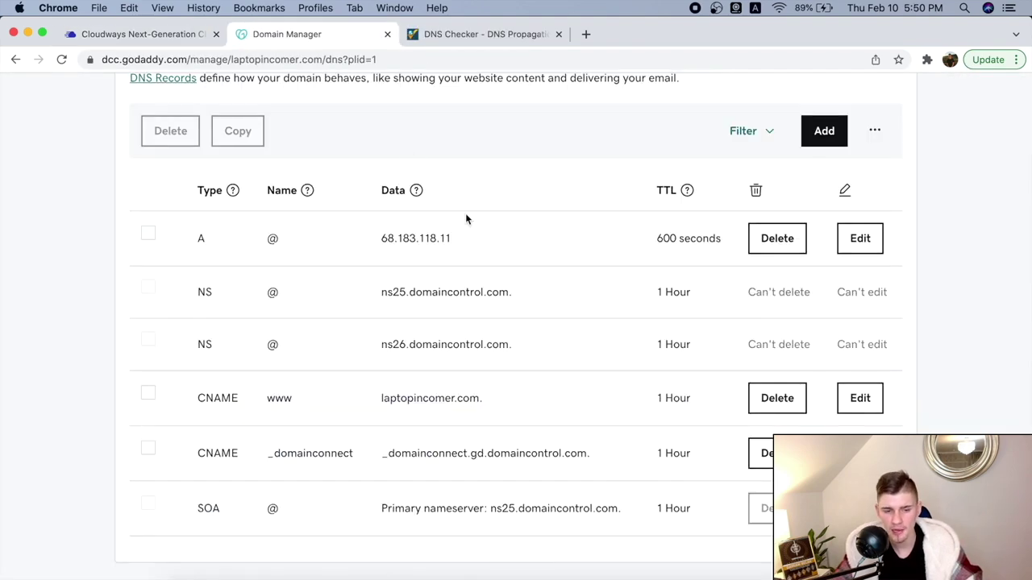
Step: Check the data of the @ A record and the www CNAME record in GoDaddy's DNS records for laptopincomer.com
{"action": "left_click_drag", "start_coordinate": [477, 242], "coordinate": [376, 240]}
{"action": "left_click", "coordinate": [513, 271]}
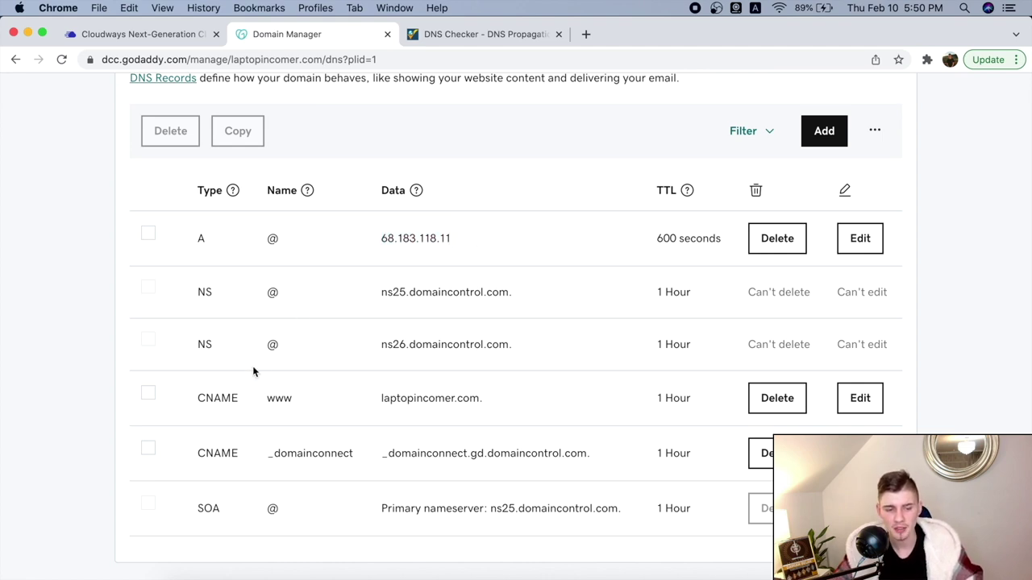
{"action": "left_click_drag", "start_coordinate": [200, 398], "coordinate": [281, 399]}
{"action": "left_click_drag", "start_coordinate": [485, 401], "coordinate": [373, 410]}
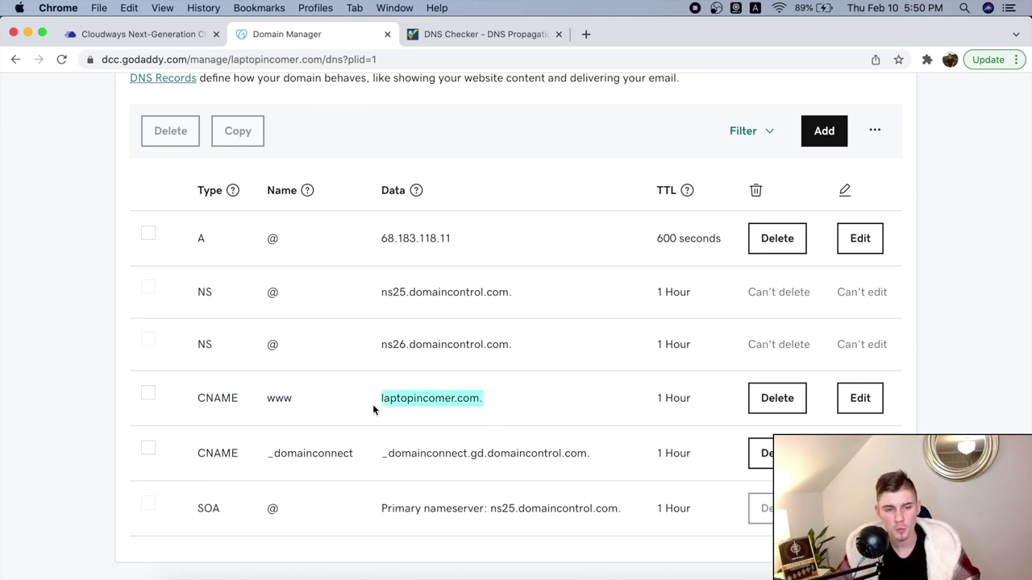
{"action": "left_click", "coordinate": [461, 399]}
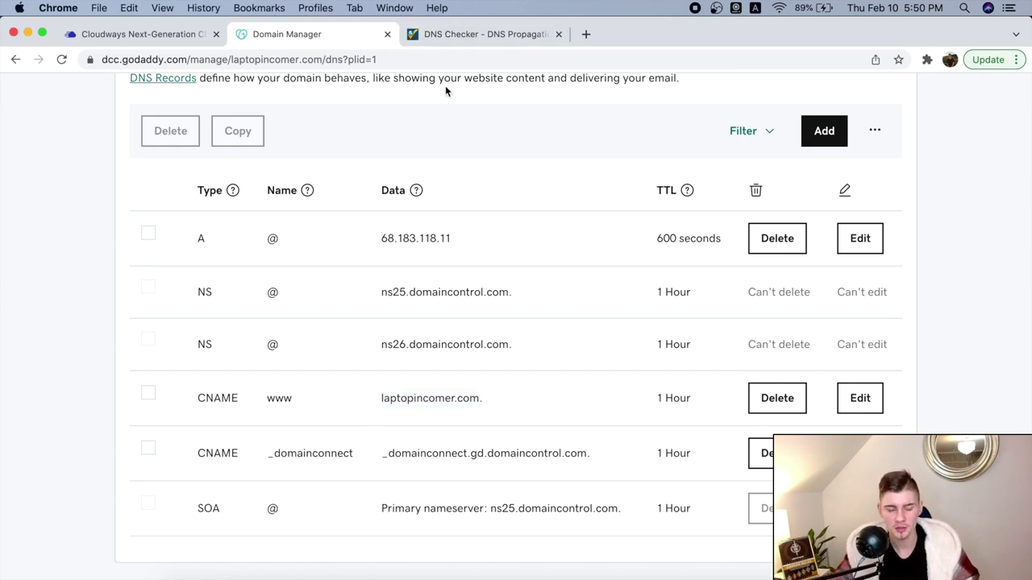
Step: Look up the A record of laptopincomer.com in the whatsmydns.net propagation checker and review the results for all locations
{"action": "left_click", "coordinate": [507, 33]}
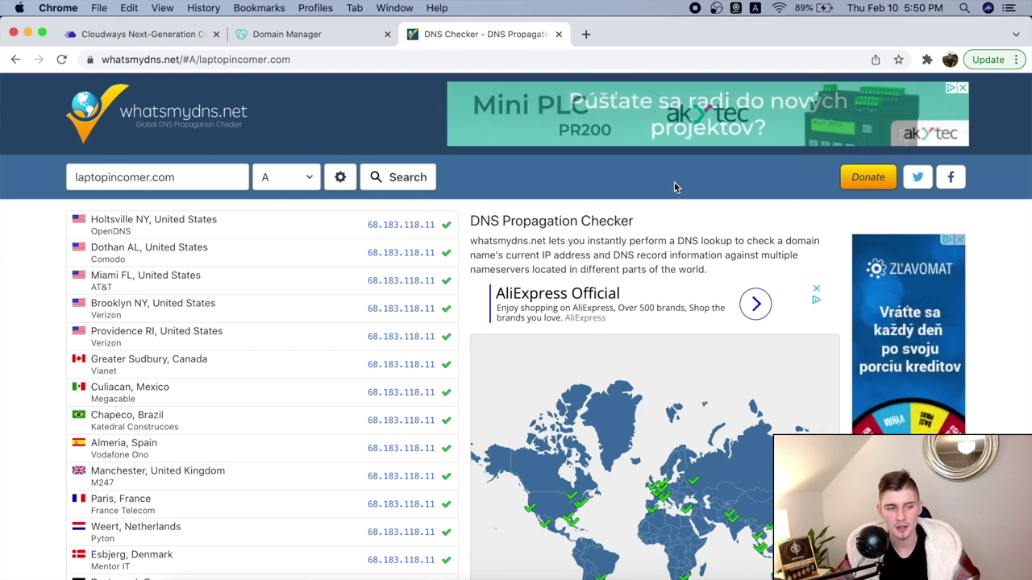
{"action": "left_click_drag", "start_coordinate": [181, 182], "coordinate": [62, 179]}
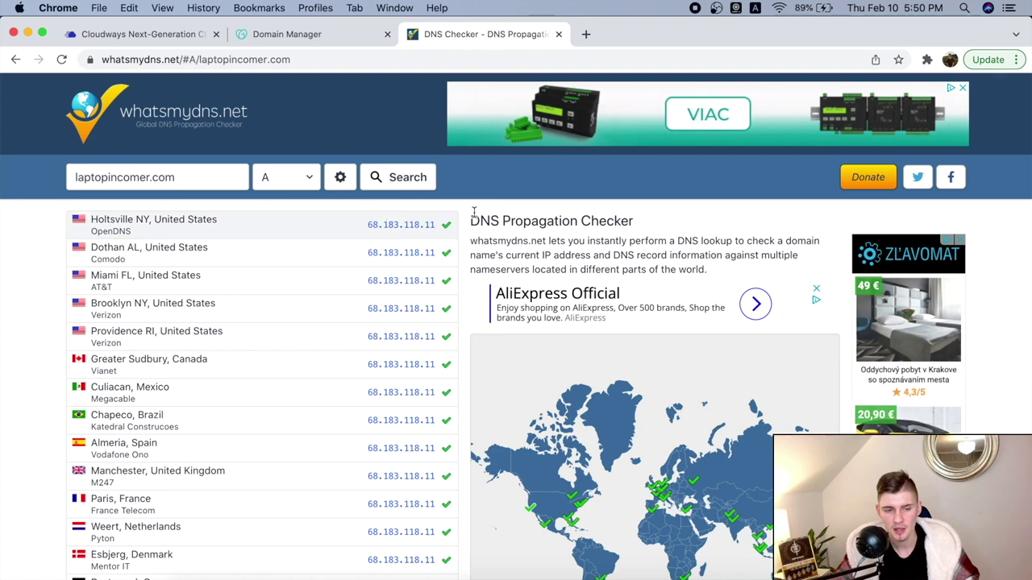
{"action": "left_click", "coordinate": [399, 181]}
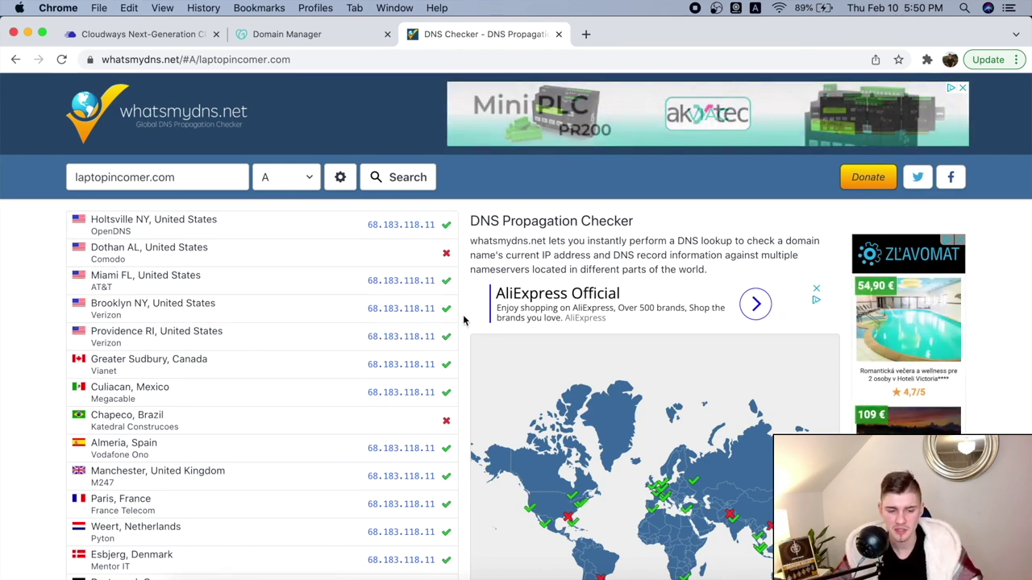
{"action": "scroll", "coordinate": [464, 321], "scroll_direction": "down", "scroll_amount": 5}
{"action": "scroll", "coordinate": [464, 321], "scroll_direction": "down", "scroll_amount": 4}
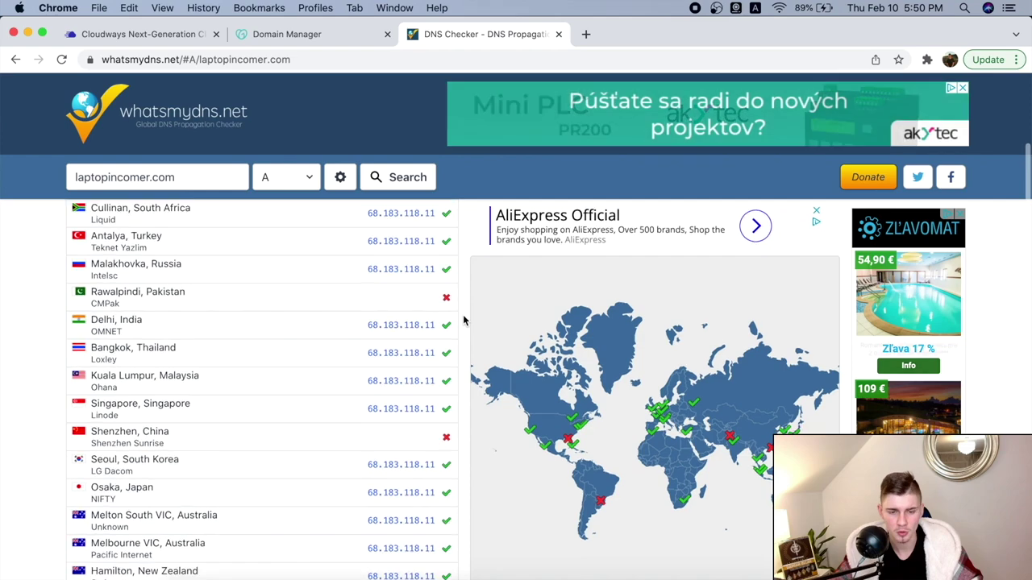
{"action": "scroll", "coordinate": [463, 321], "scroll_direction": "up", "scroll_amount": 9}
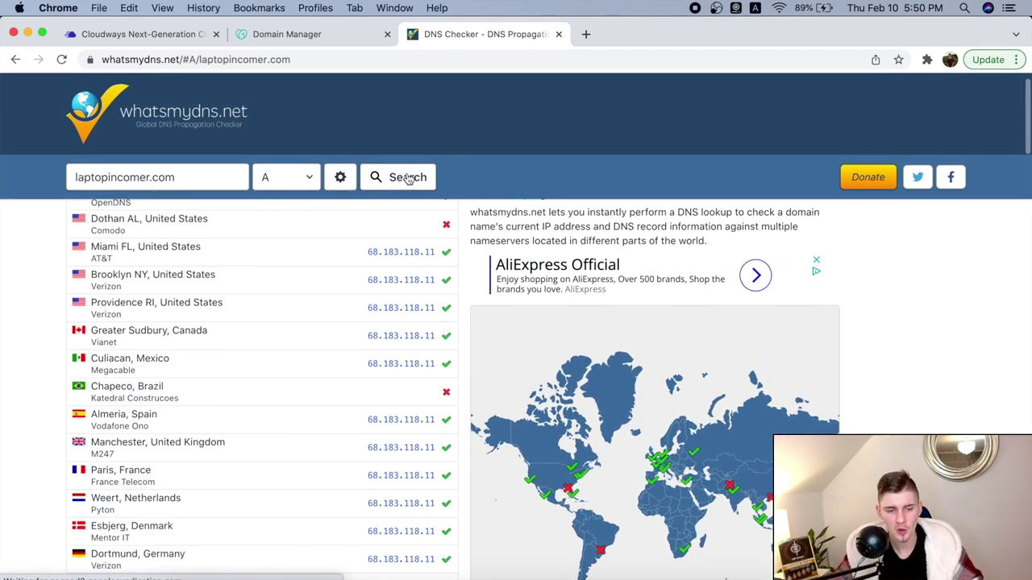
{"action": "scroll", "coordinate": [466, 257], "scroll_direction": "down", "scroll_amount": 4}
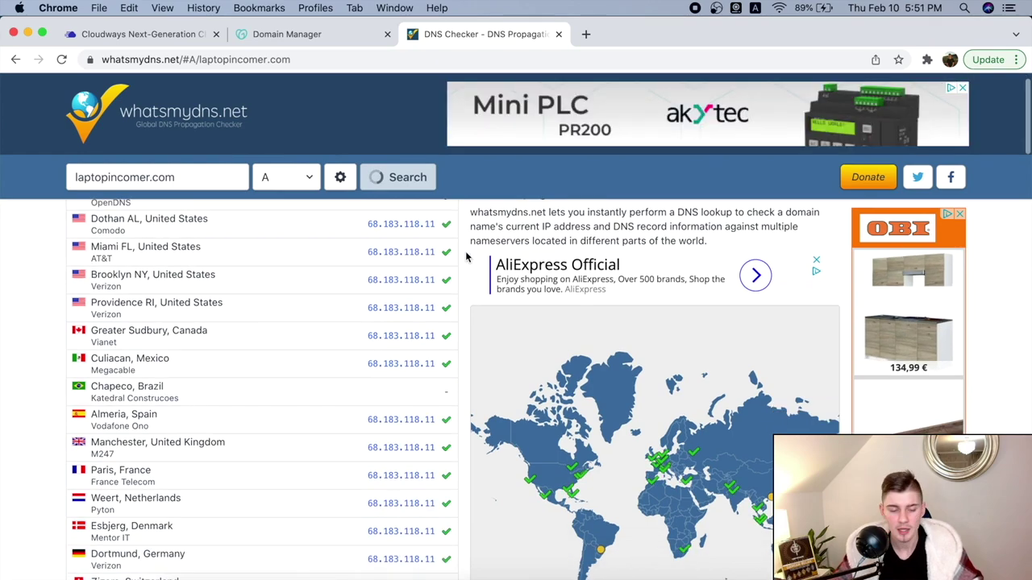
{"action": "scroll", "coordinate": [466, 256], "scroll_direction": "down", "scroll_amount": 5}
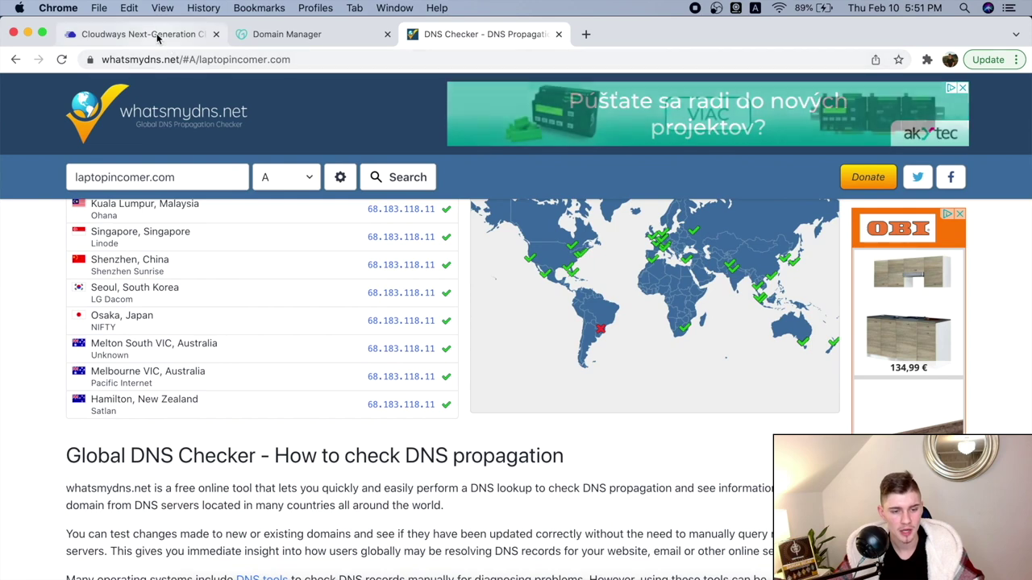
Step: Return to Cloudways, view the browser's connection security information, and examine the Let's Encrypt SSL certificate settings of DBApplications
{"action": "key", "text": "super+1"}
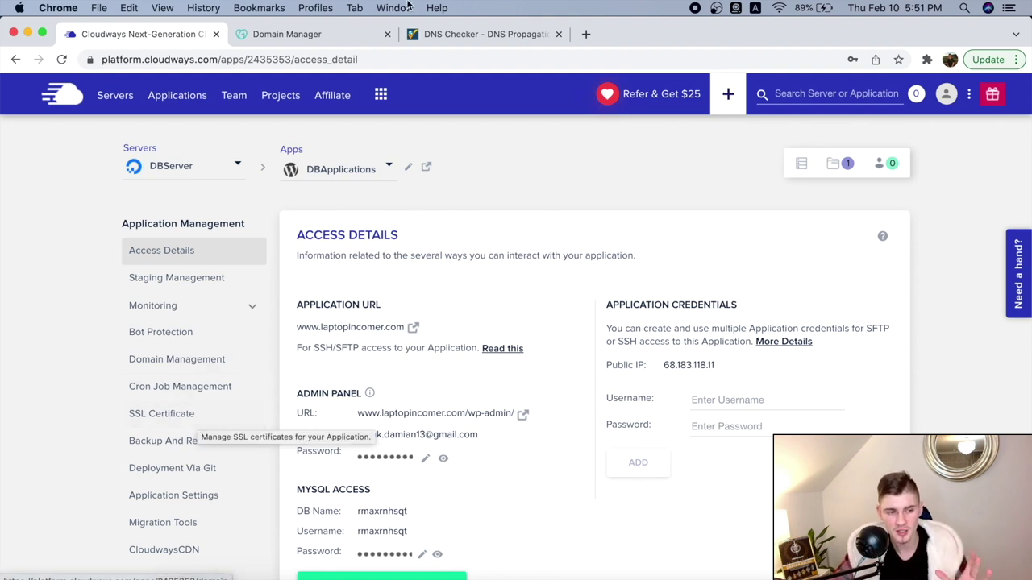
{"action": "left_click", "coordinate": [89, 60]}
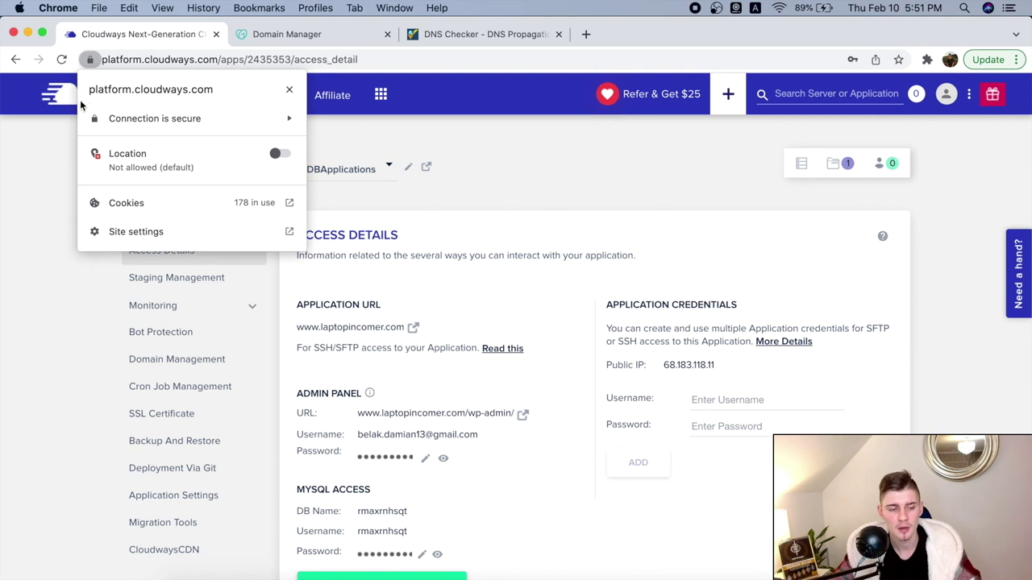
{"action": "left_click", "coordinate": [21, 351]}
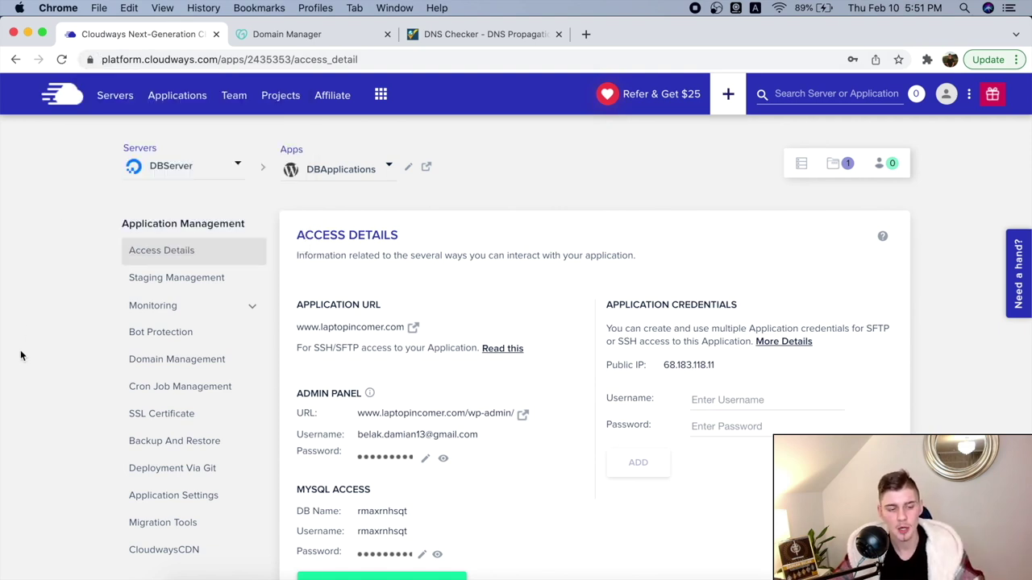
{"action": "left_click", "coordinate": [225, 428]}
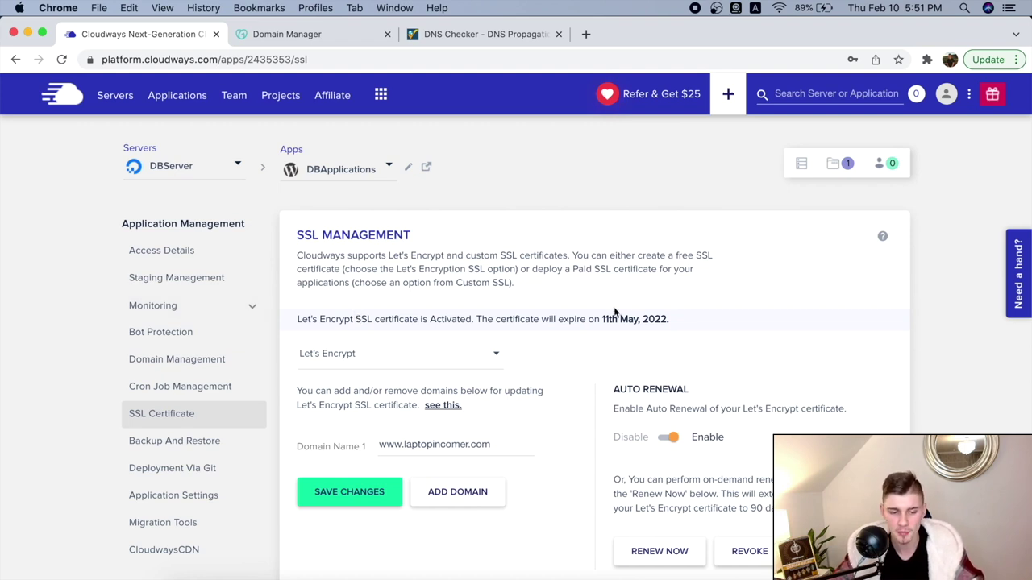
{"action": "left_click", "coordinate": [359, 364]}
{"action": "left_click", "coordinate": [357, 358]}
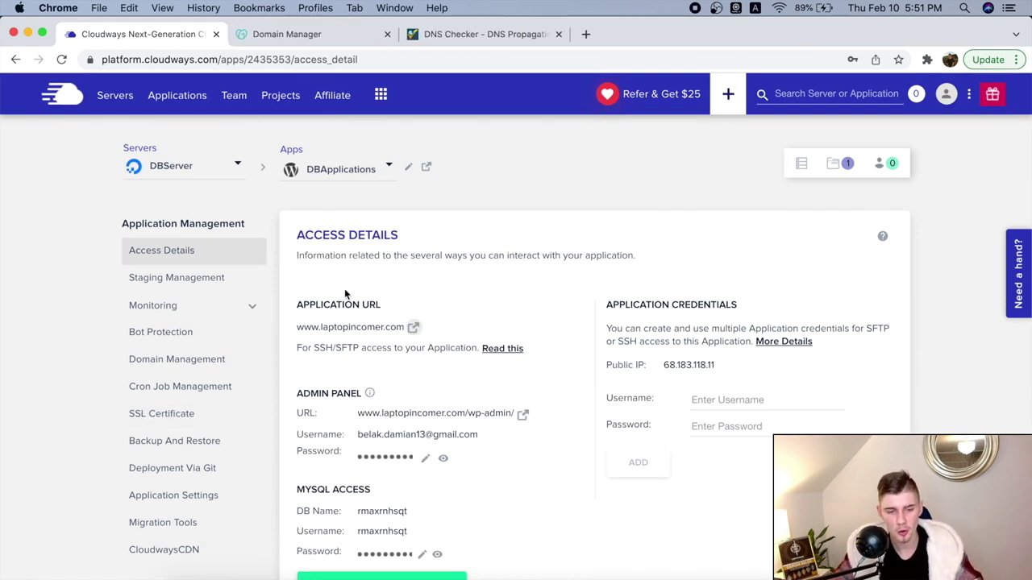
{"action": "left_click", "coordinate": [412, 330]}
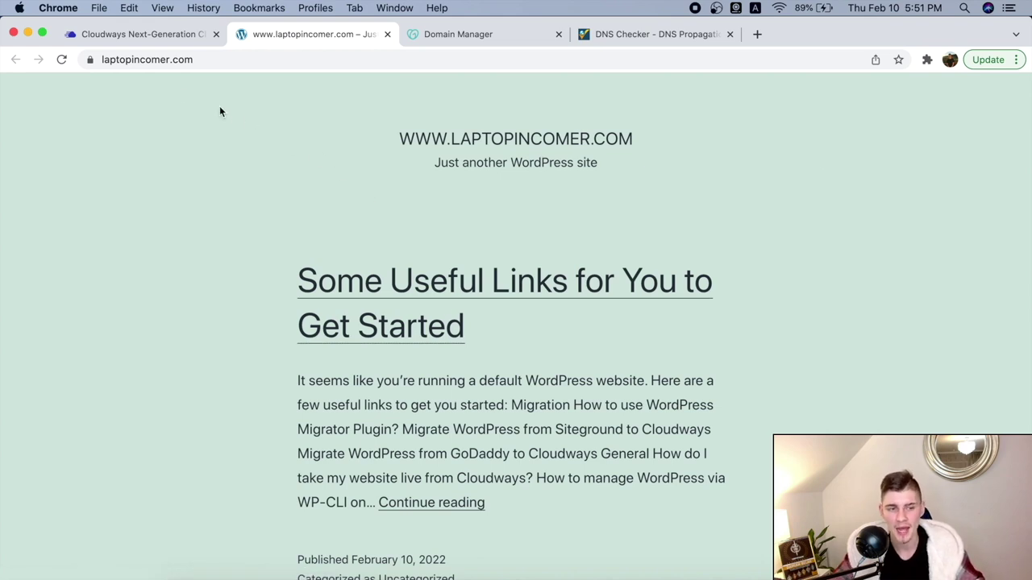
{"action": "double_click", "coordinate": [146, 60]}
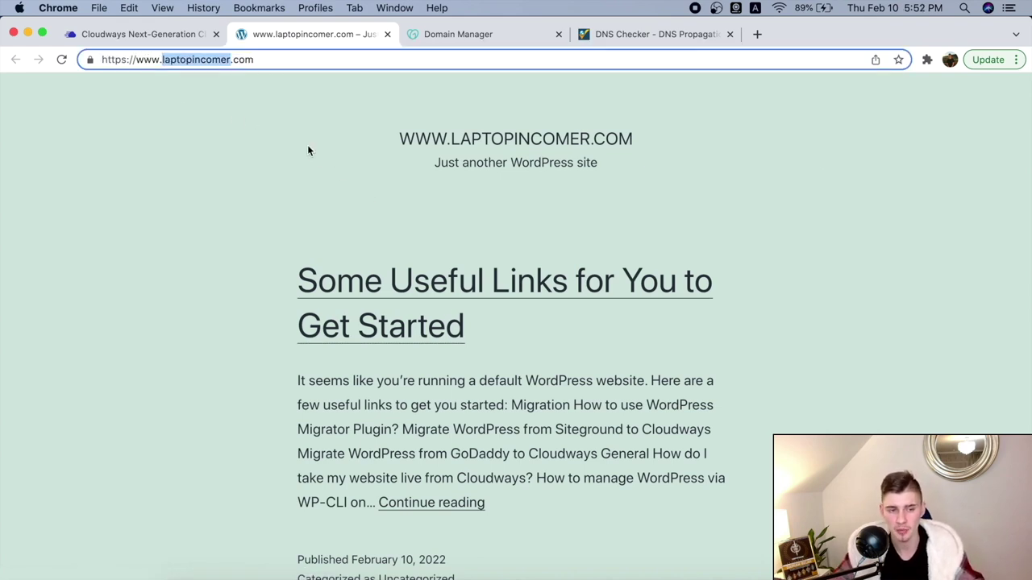
{"action": "left_click", "coordinate": [223, 99]}
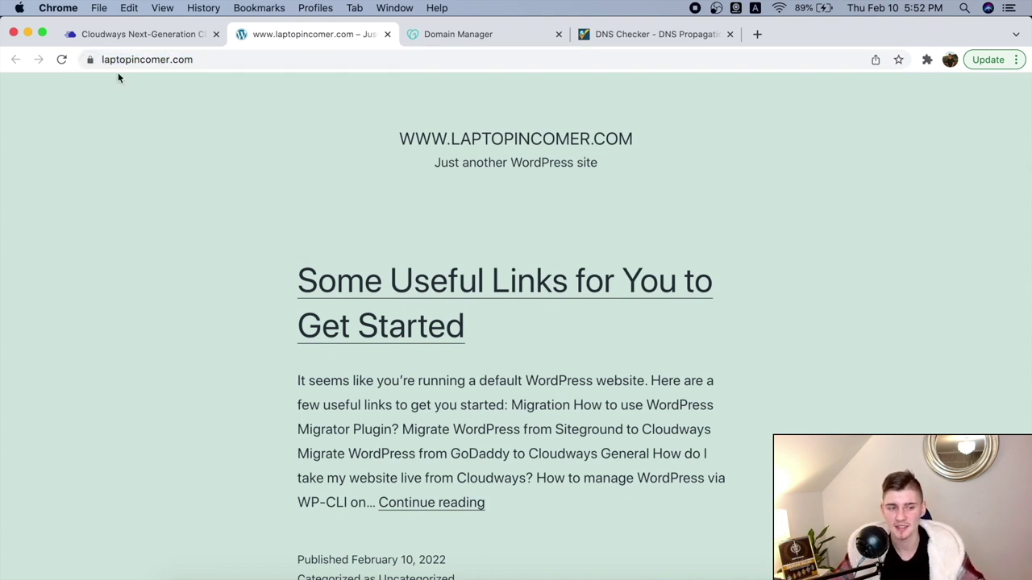
{"action": "left_click", "coordinate": [91, 59]}
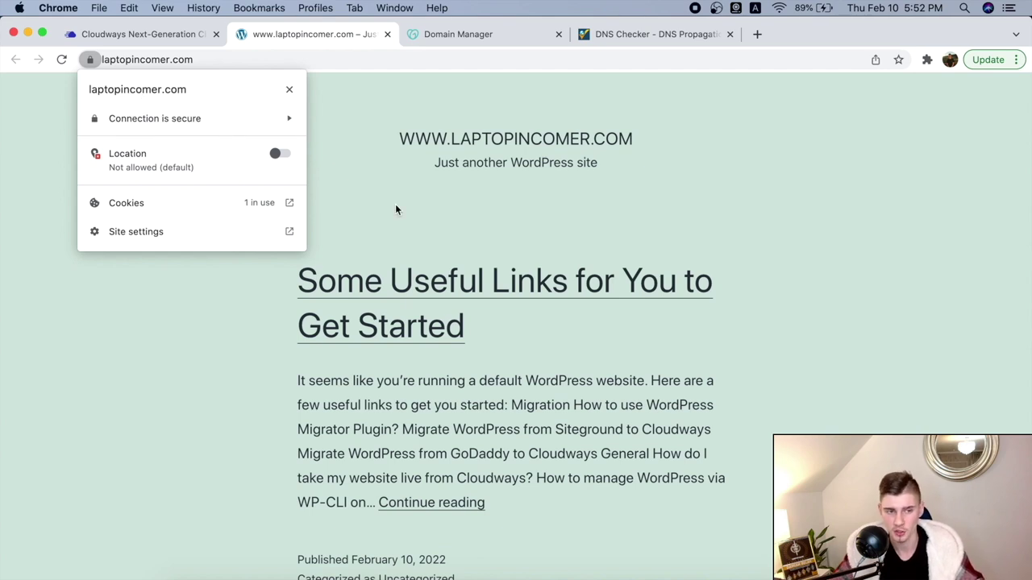
Step: Open the WordPress admin panel from the Cloudways access details and go to the site's installed themes
{"action": "key", "text": "ctrl+shift+Tab"}
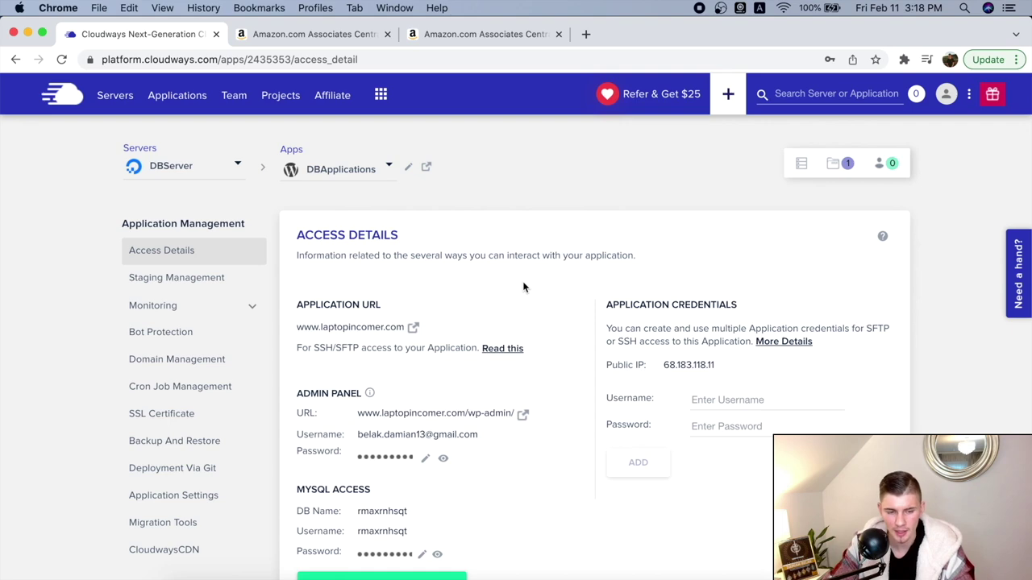
{"action": "left_click", "coordinate": [522, 414]}
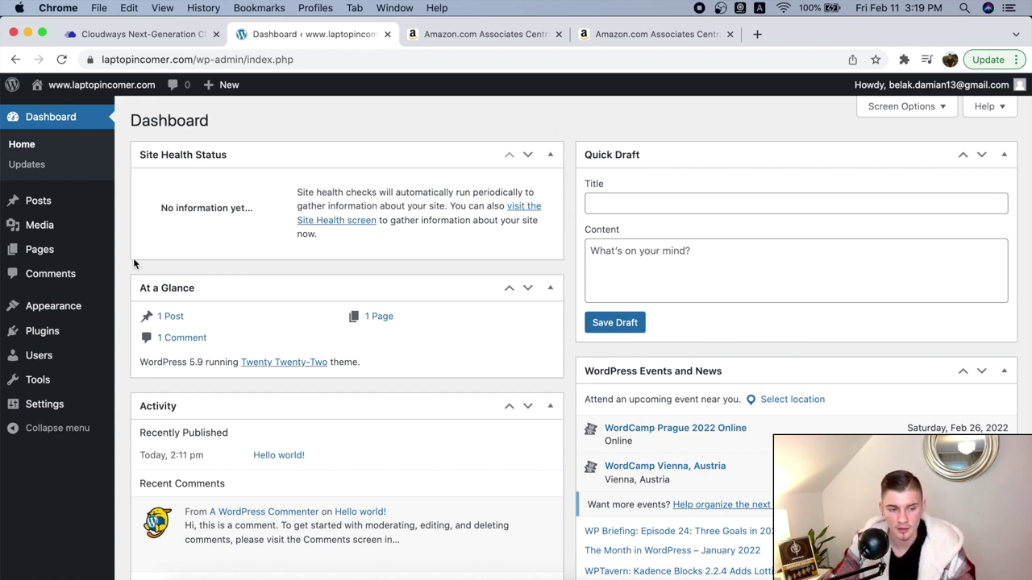
{"action": "mouse_move", "coordinate": [51, 307]}
{"action": "left_click", "coordinate": [149, 313]}
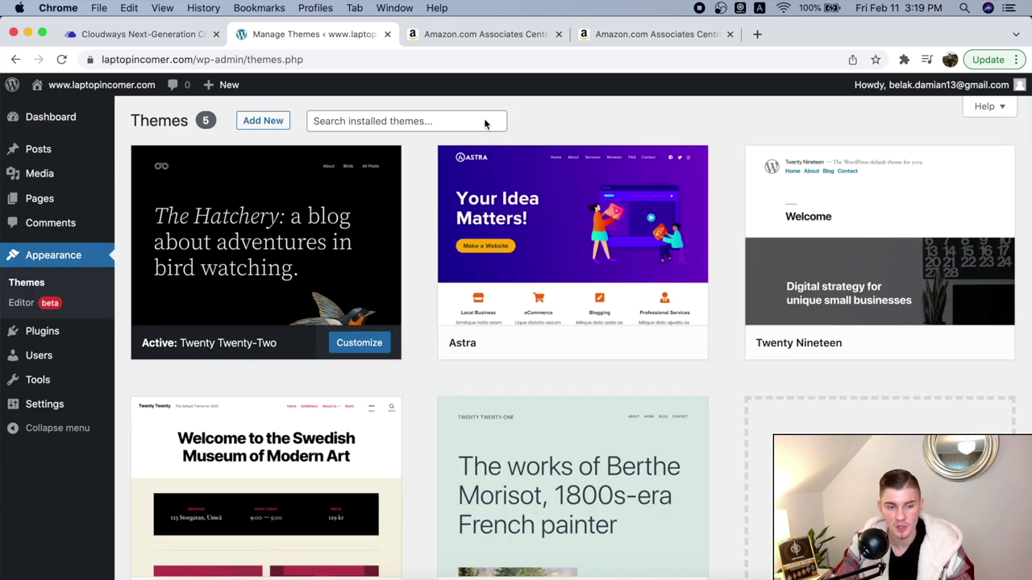
Step: Search the WordPress themes for astra and activate the Astra theme
{"action": "left_click", "coordinate": [265, 120]}
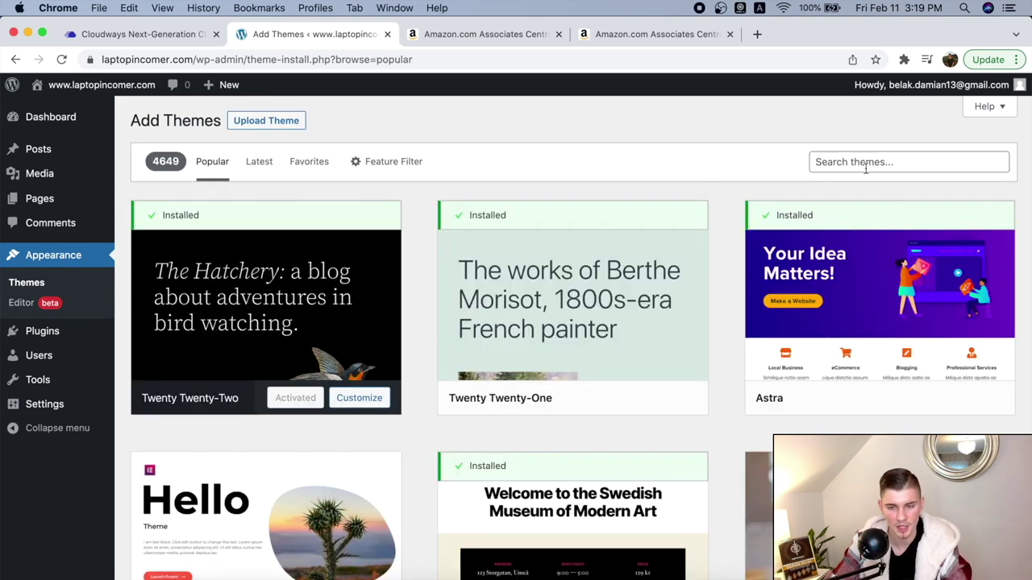
{"action": "left_click", "coordinate": [838, 163]}
{"action": "type", "text": "astra"}
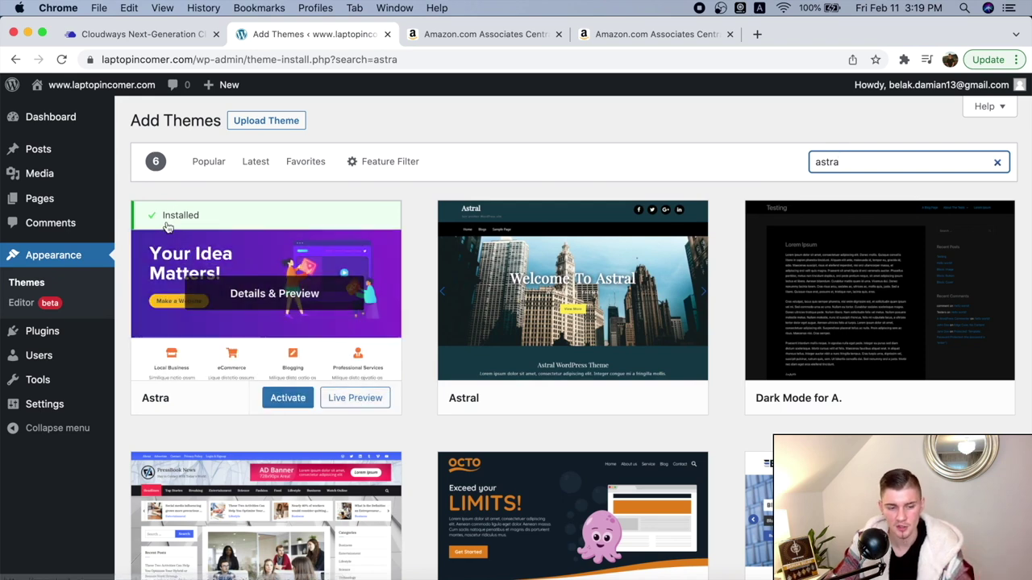
{"action": "key", "text": "super+bracketleft"}
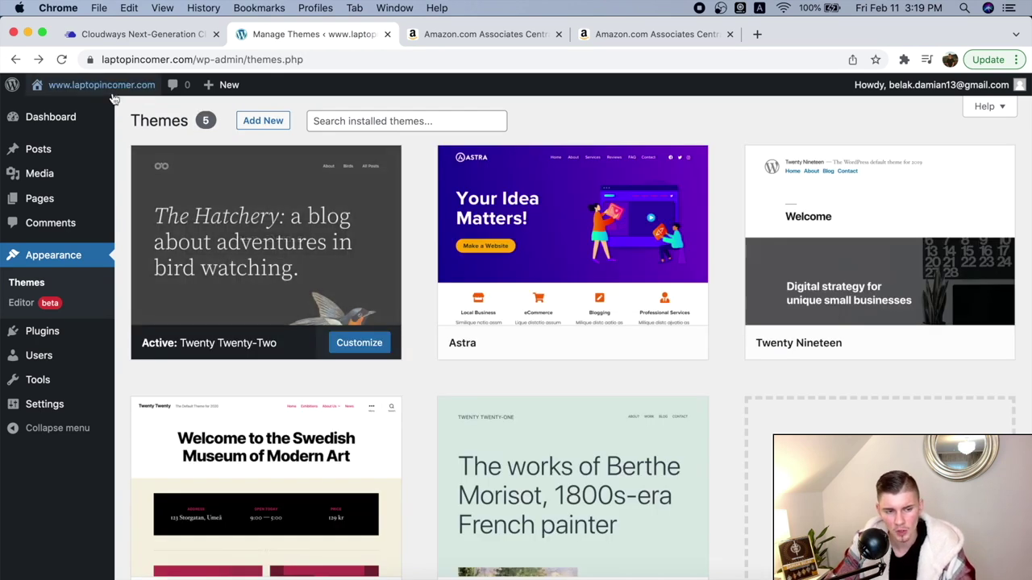
Step: View the site's front end with the Astra theme and return to theme management
{"action": "mouse_move", "coordinate": [114, 97]}
{"action": "left_click", "coordinate": [114, 97]}
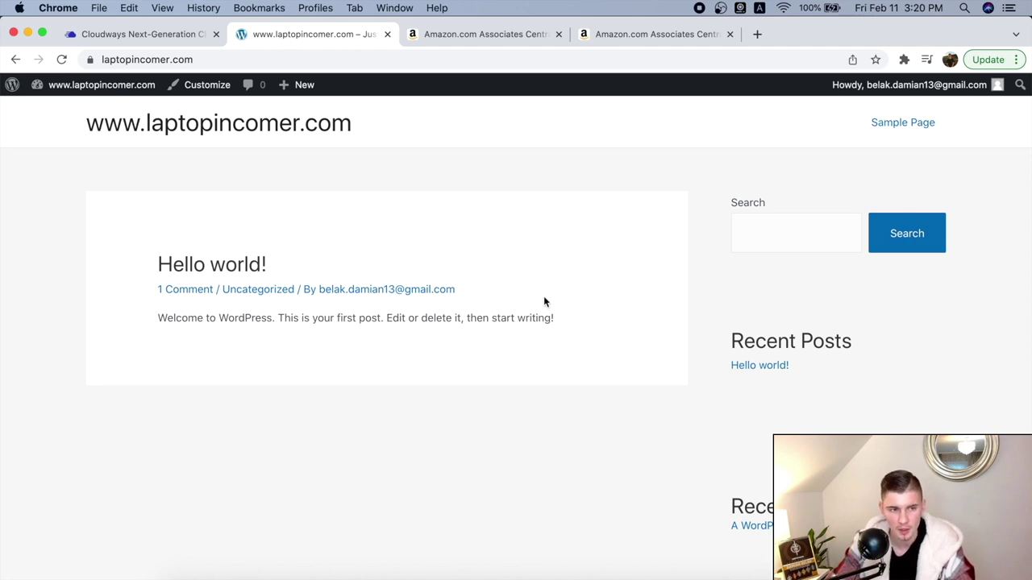
{"action": "left_click", "coordinate": [16, 60]}
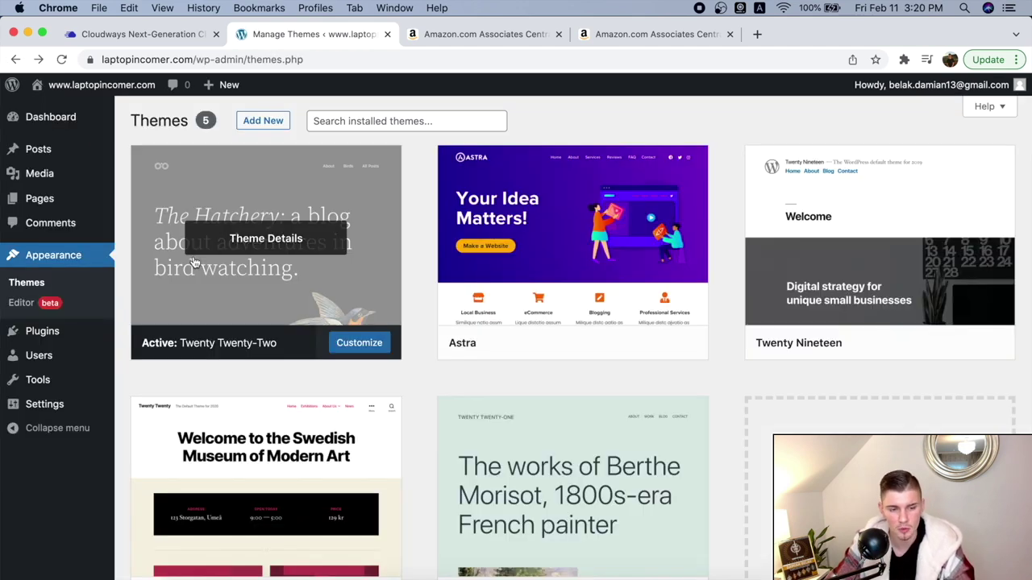
Step: Search the plugin directory for beaver and activate the WordPress Page Builder – Beaver Builder plugin
{"action": "mouse_move", "coordinate": [82, 337]}
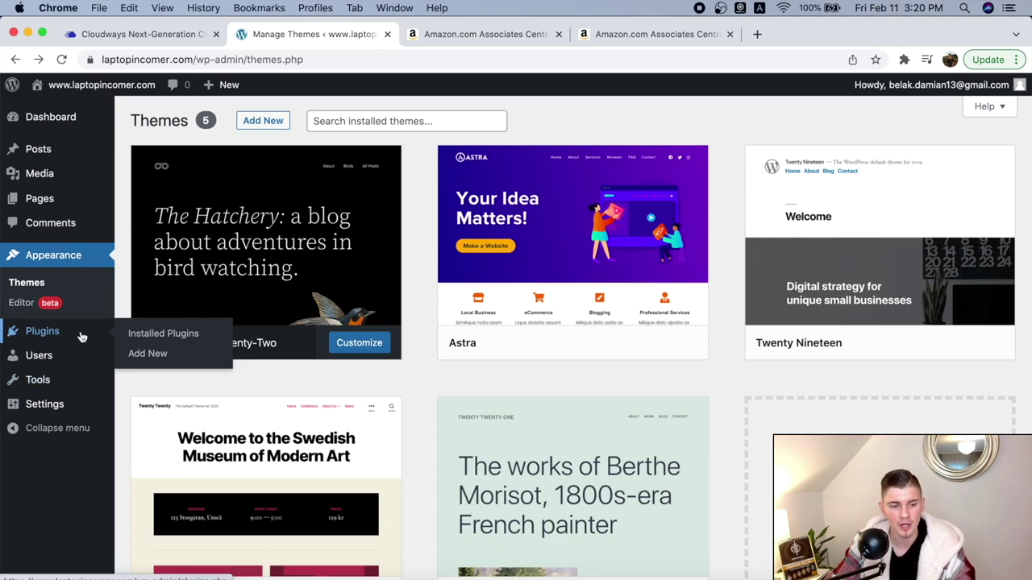
{"action": "left_click", "coordinate": [139, 334]}
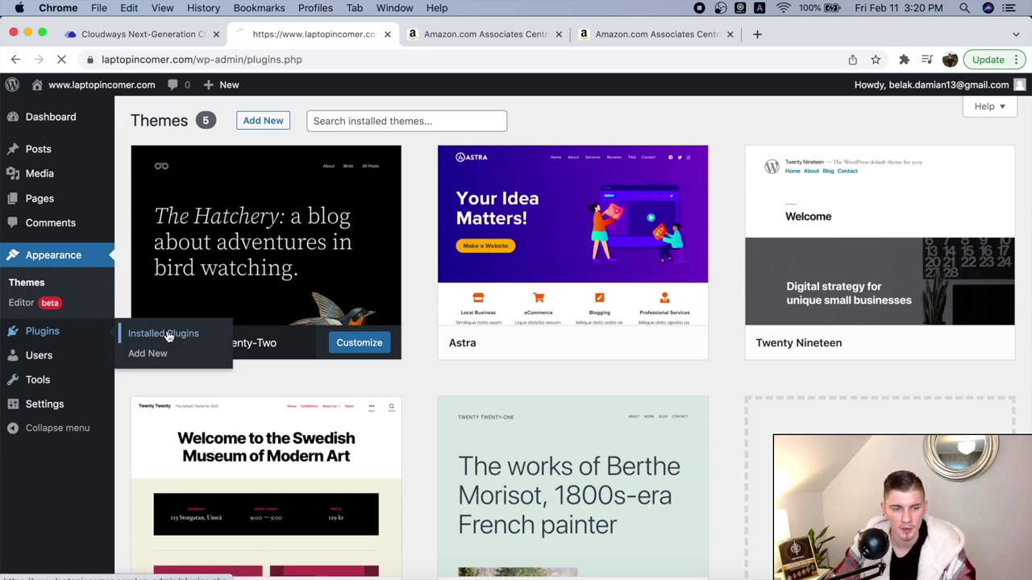
{"action": "left_click", "coordinate": [34, 328]}
{"action": "left_click", "coordinate": [906, 260]}
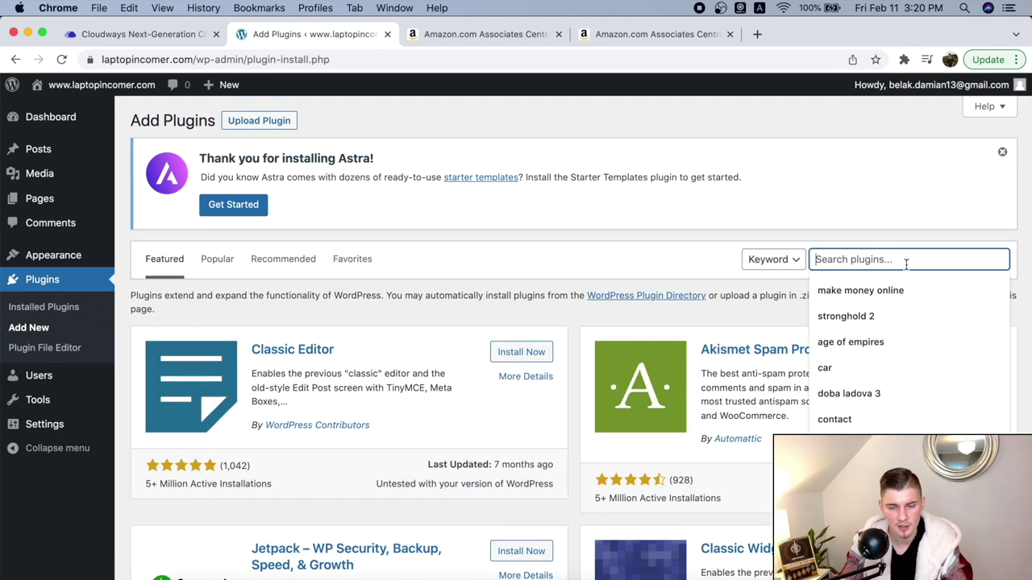
{"action": "type", "text": "beaver"}
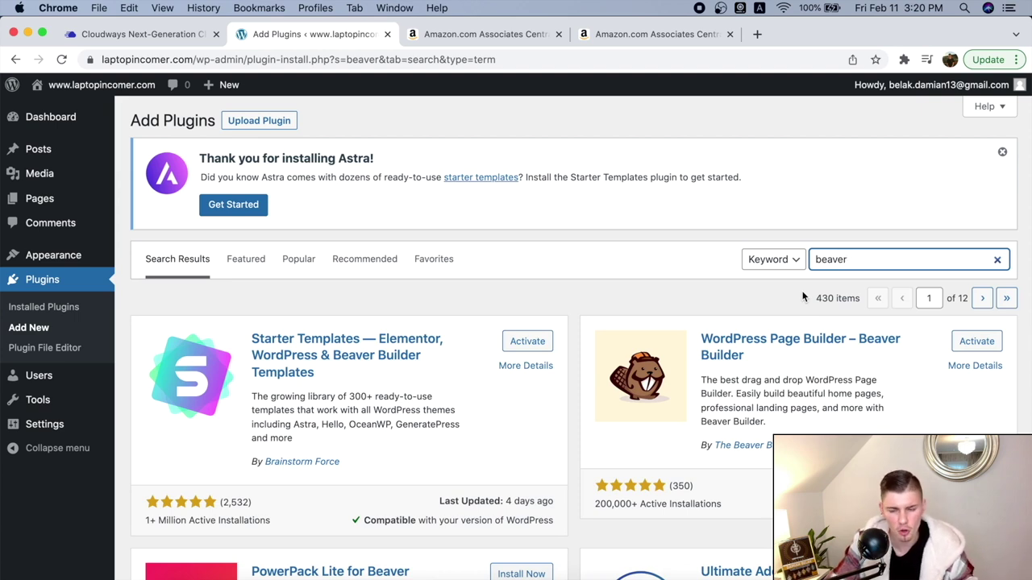
{"action": "left_click", "coordinate": [976, 342]}
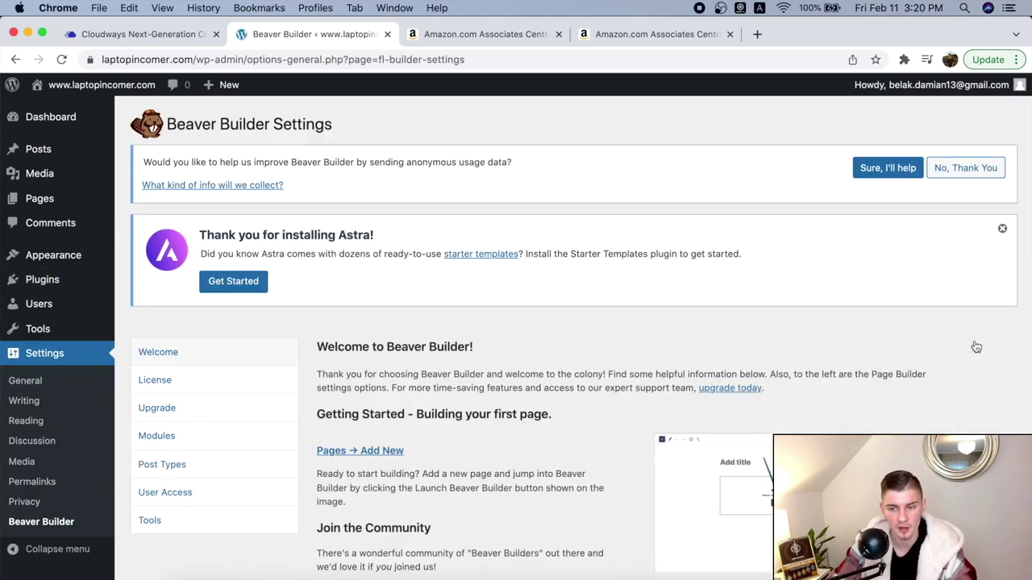
Step: Decline sharing anonymous usage data with Beaver Builder and dismiss the Astra starter templates notice
{"action": "left_click", "coordinate": [965, 167]}
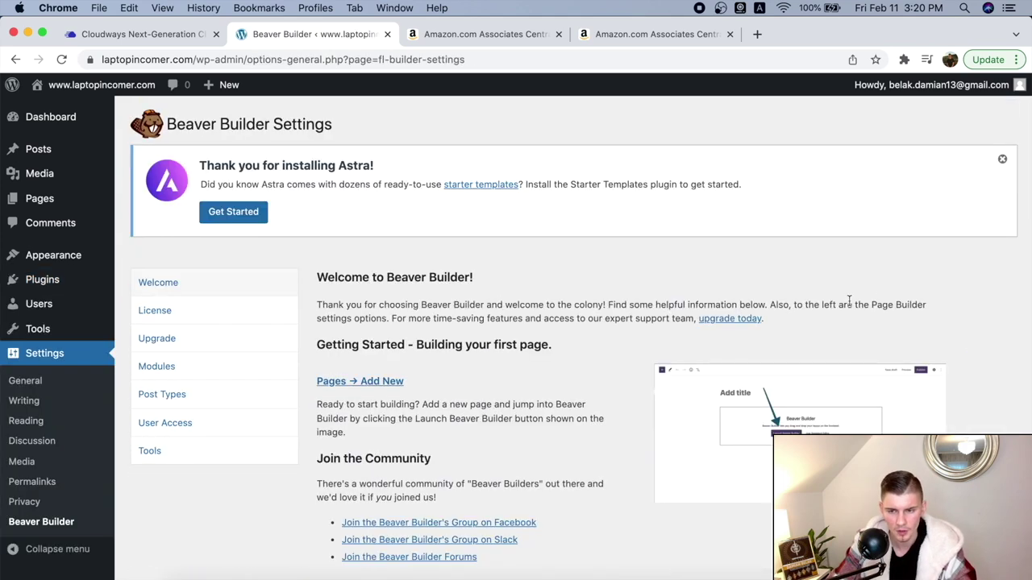
{"action": "left_click", "coordinate": [1002, 160]}
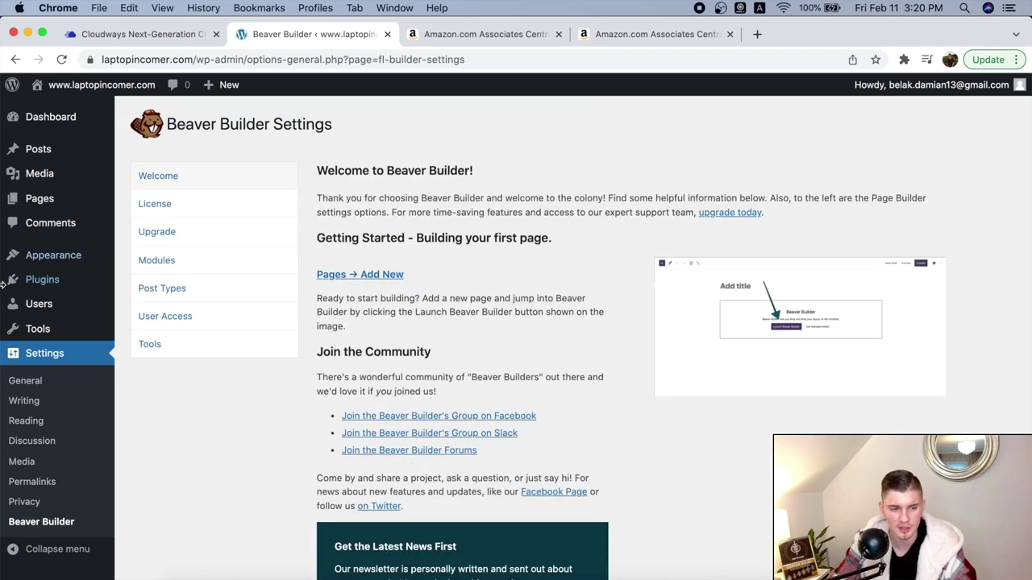
{"action": "mouse_move", "coordinate": [60, 269]}
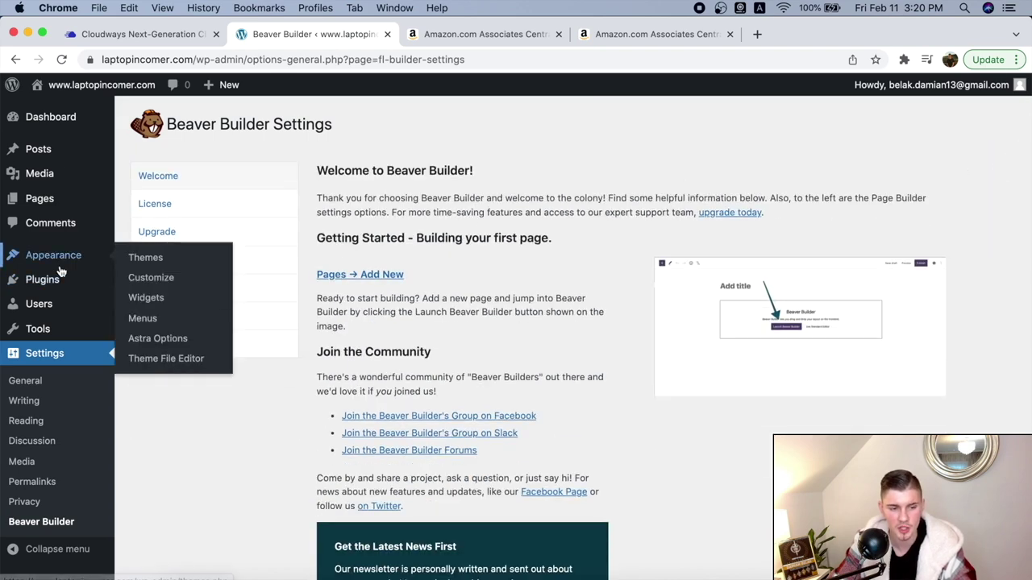
Step: Activate the Starter Templates importer from the Astra options and select Beaver Builder as the page builder
{"action": "left_click", "coordinate": [165, 339]}
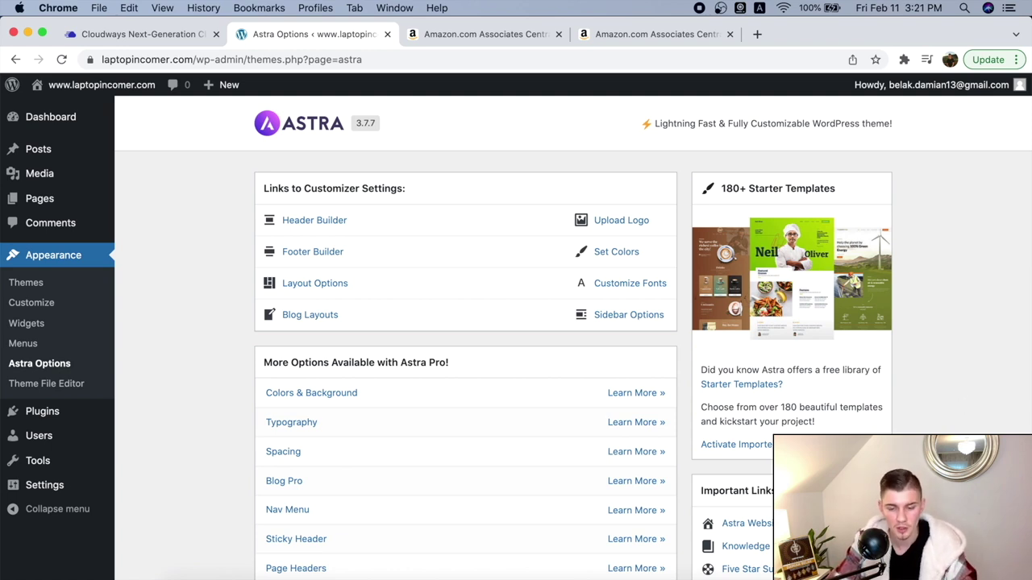
{"action": "left_click", "coordinate": [729, 445]}
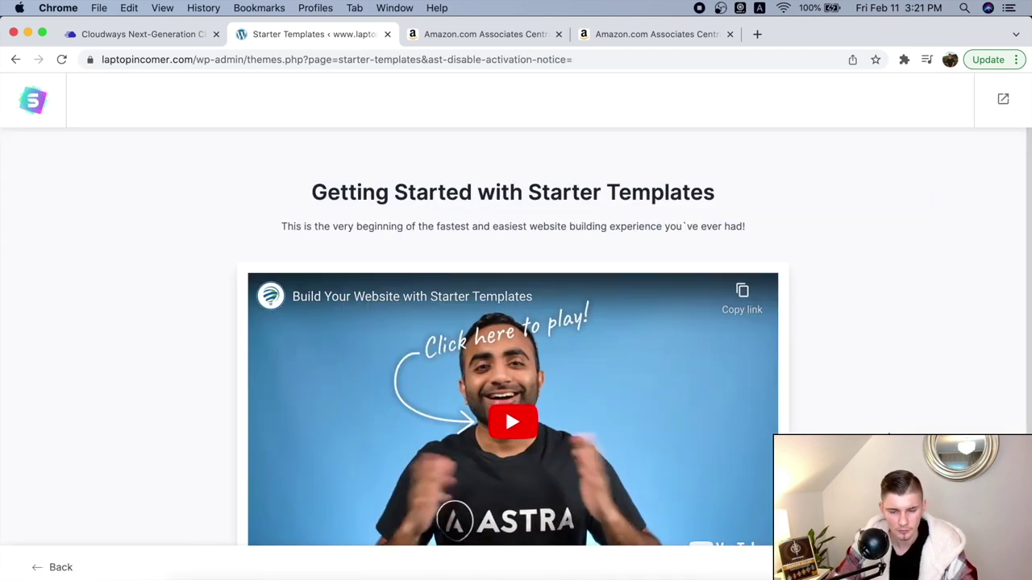
{"action": "scroll", "coordinate": [512, 338], "scroll_direction": "down", "scroll_amount": 1}
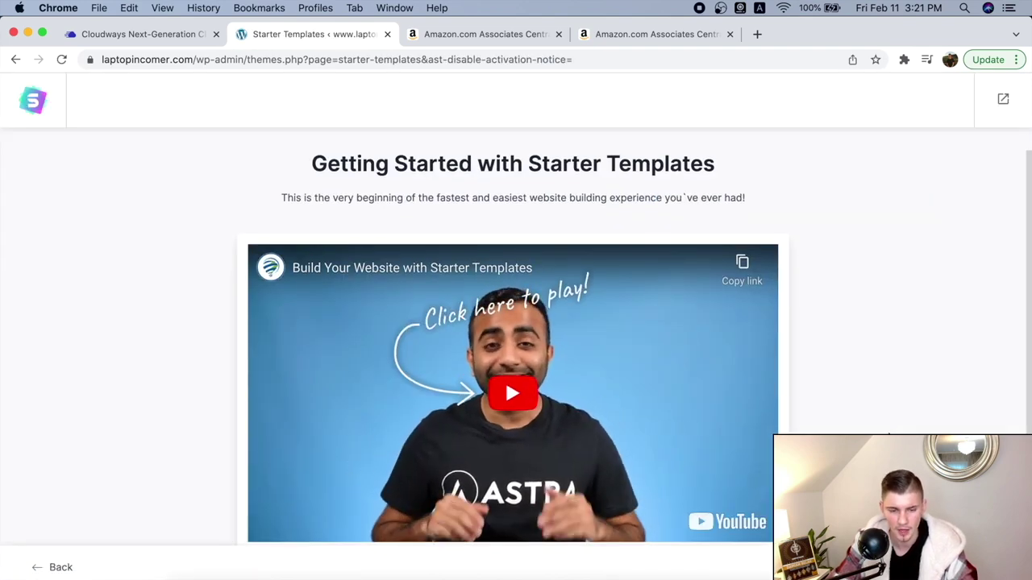
{"action": "scroll", "coordinate": [505, 378], "scroll_direction": "down", "scroll_amount": 3}
{"action": "left_click", "coordinate": [501, 536]}
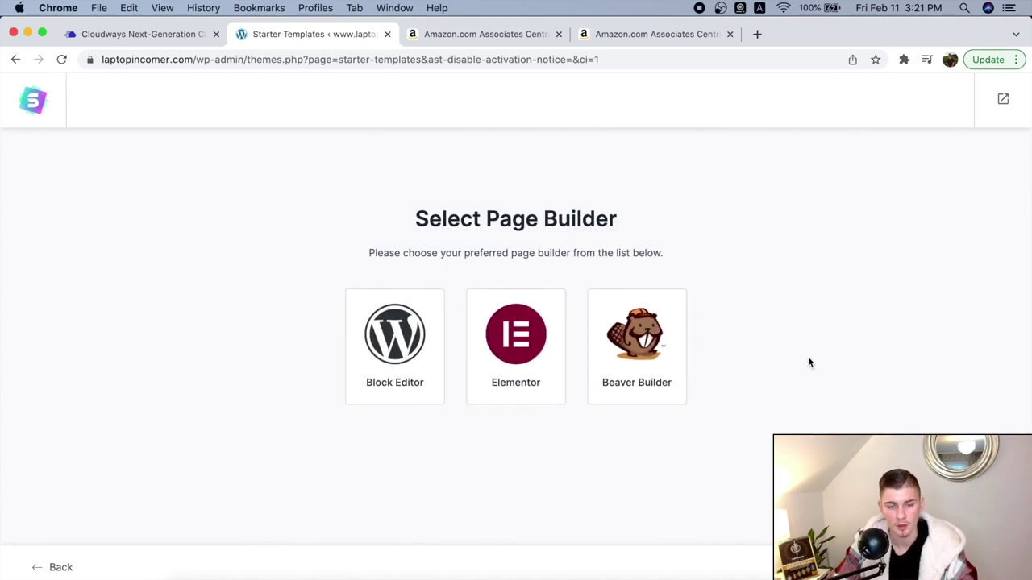
{"action": "left_click", "coordinate": [643, 352]}
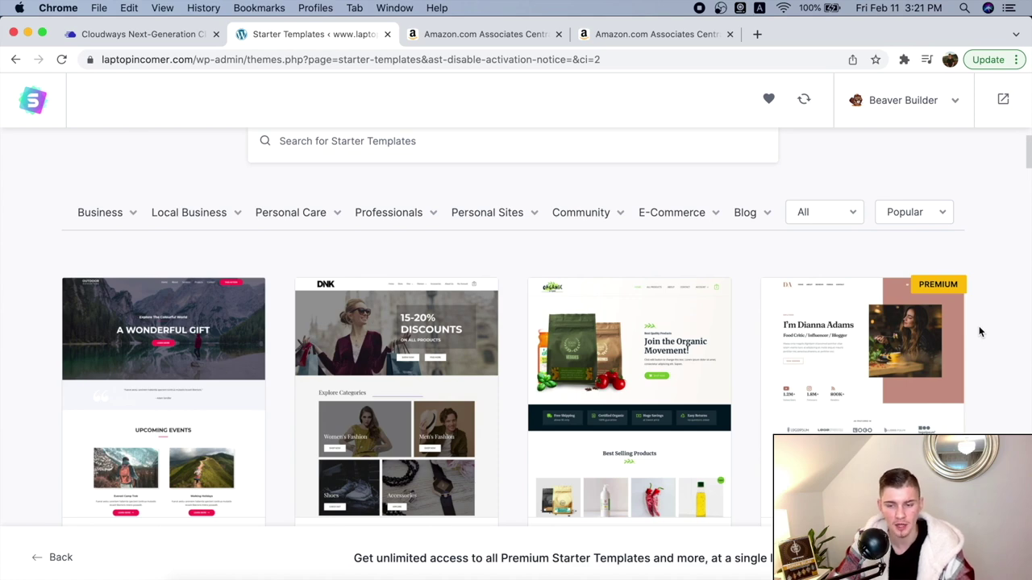
Step: Browse the Beaver Builder starter templates and select the free Cosmetics Store template
{"action": "scroll", "coordinate": [979, 331], "scroll_direction": "down", "scroll_amount": 10}
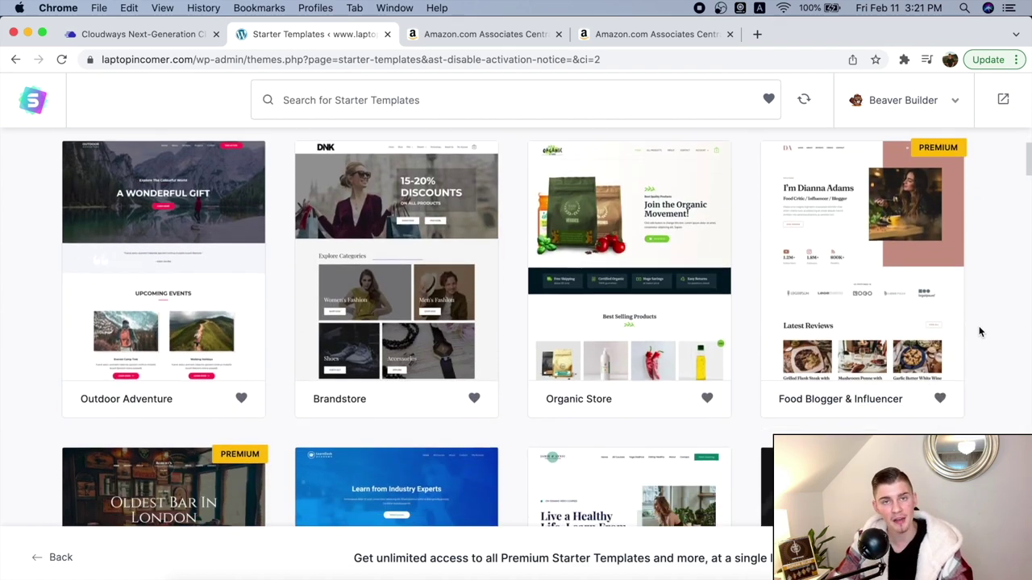
{"action": "scroll", "coordinate": [979, 332], "scroll_direction": "down", "scroll_amount": 8}
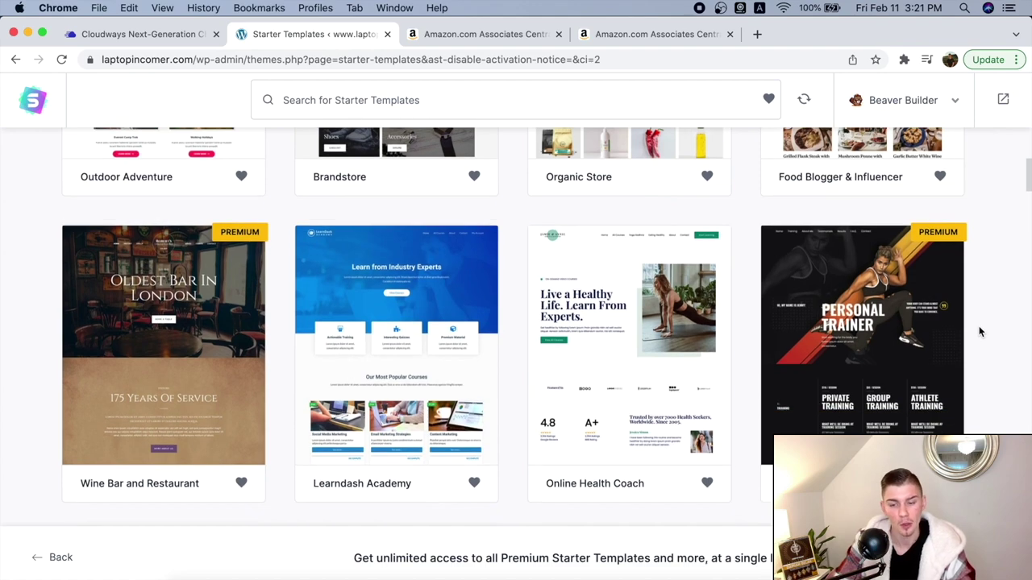
{"action": "scroll", "coordinate": [979, 326], "scroll_direction": "up", "scroll_amount": 8}
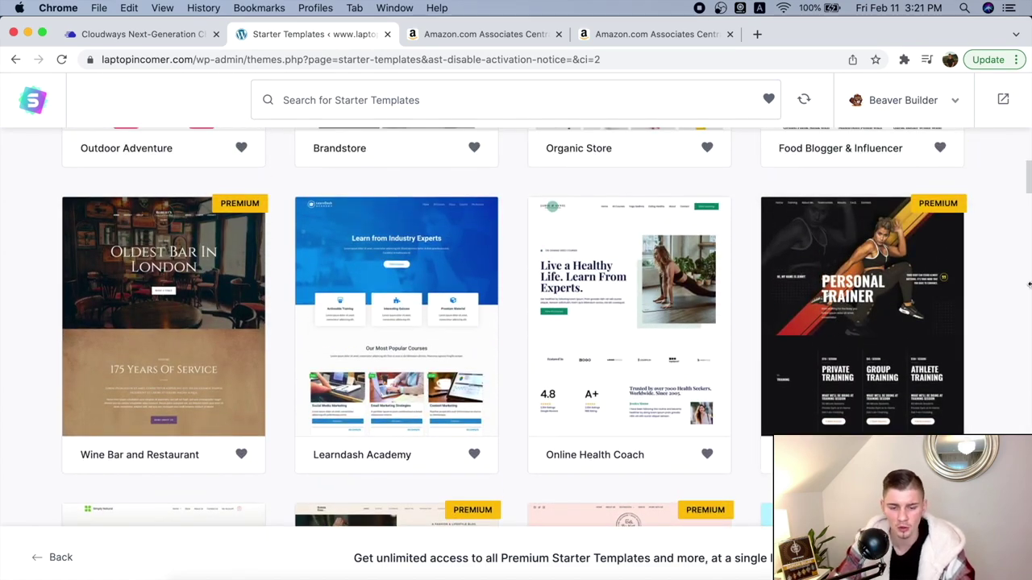
{"action": "scroll", "coordinate": [1029, 284], "scroll_direction": "up", "scroll_amount": 1}
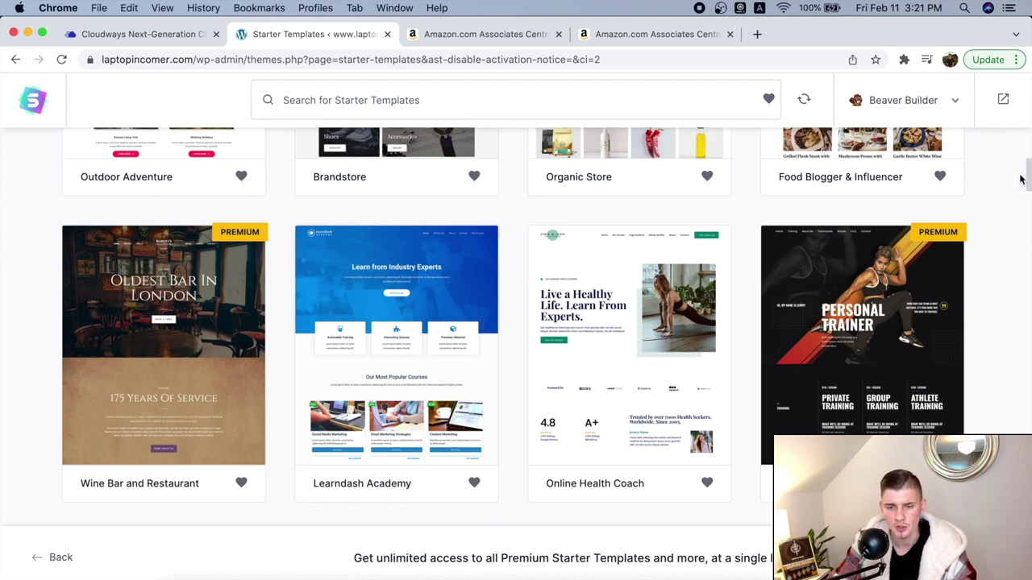
{"action": "scroll", "coordinate": [1020, 179], "scroll_direction": "up", "scroll_amount": 3}
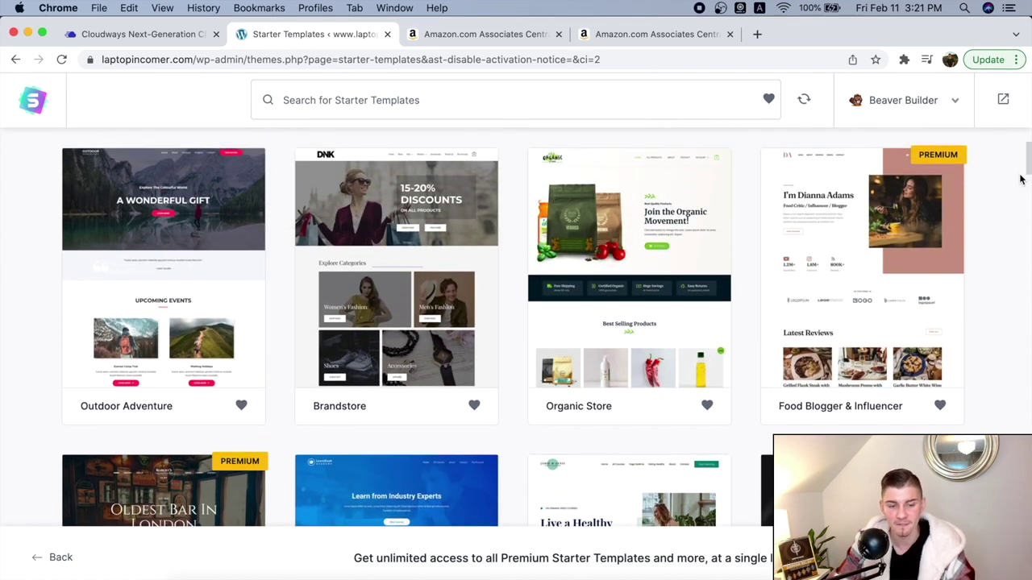
{"action": "scroll", "coordinate": [1020, 179], "scroll_direction": "down", "scroll_amount": 7}
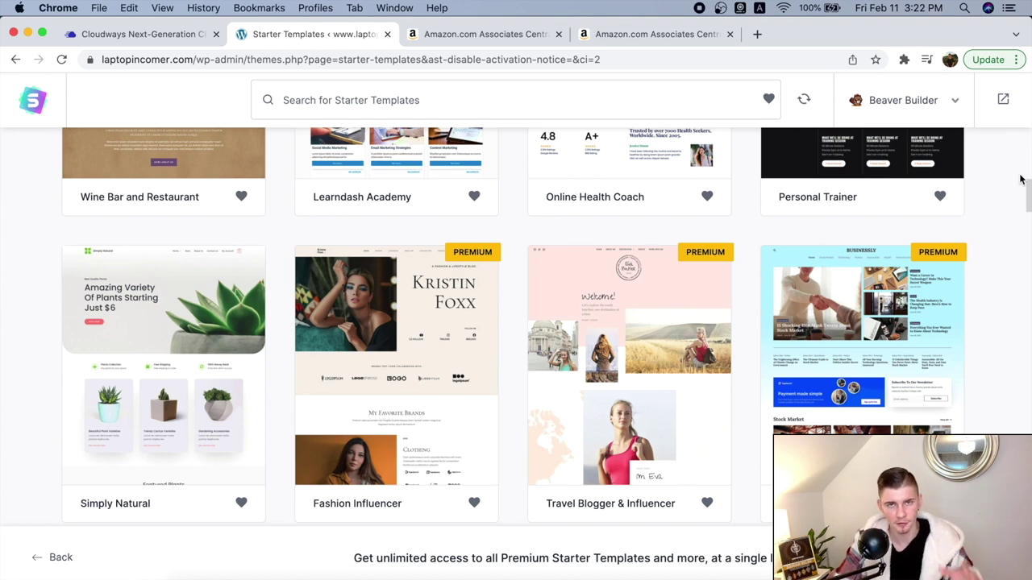
{"action": "scroll", "coordinate": [1020, 179], "scroll_direction": "down", "scroll_amount": 6}
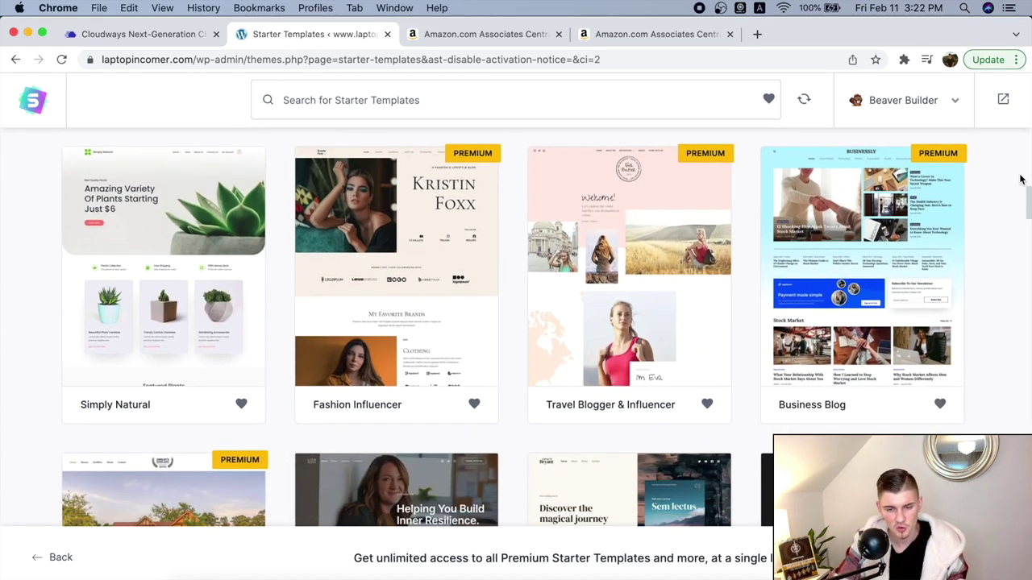
{"action": "scroll", "coordinate": [1020, 179], "scroll_direction": "down", "scroll_amount": 3}
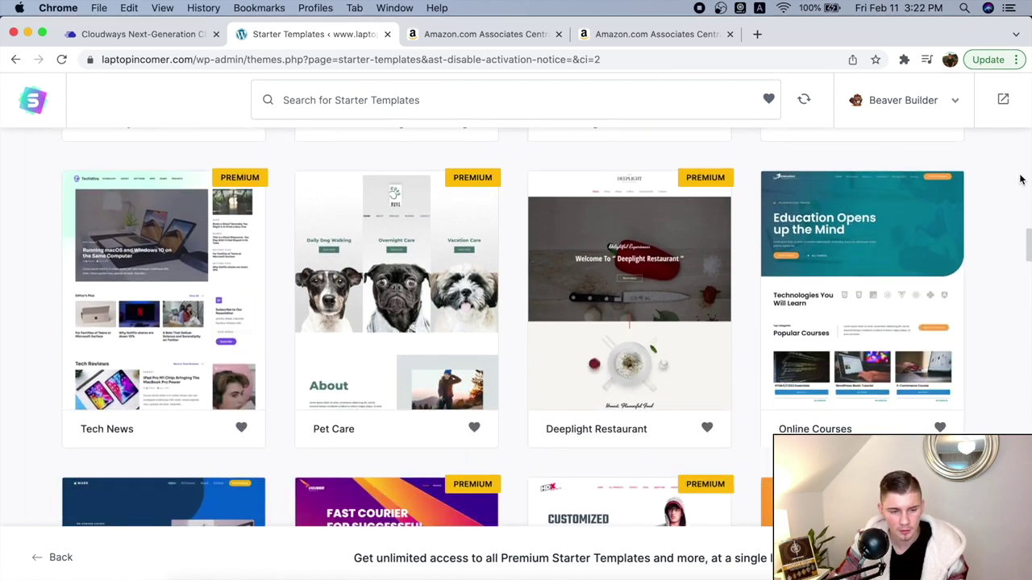
{"action": "scroll", "coordinate": [1020, 179], "scroll_direction": "down", "scroll_amount": 4}
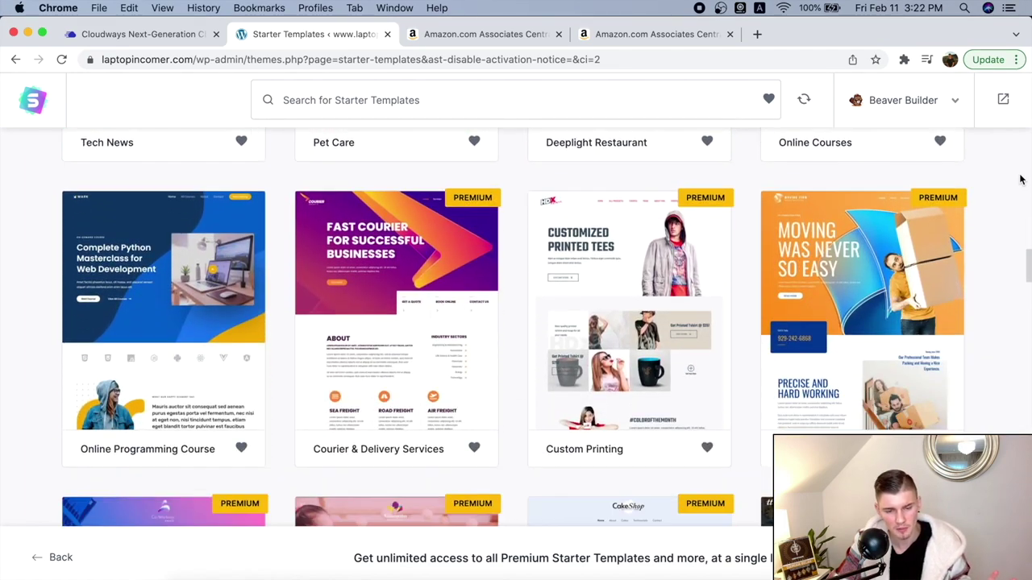
{"action": "scroll", "coordinate": [1020, 179], "scroll_direction": "down", "scroll_amount": 5}
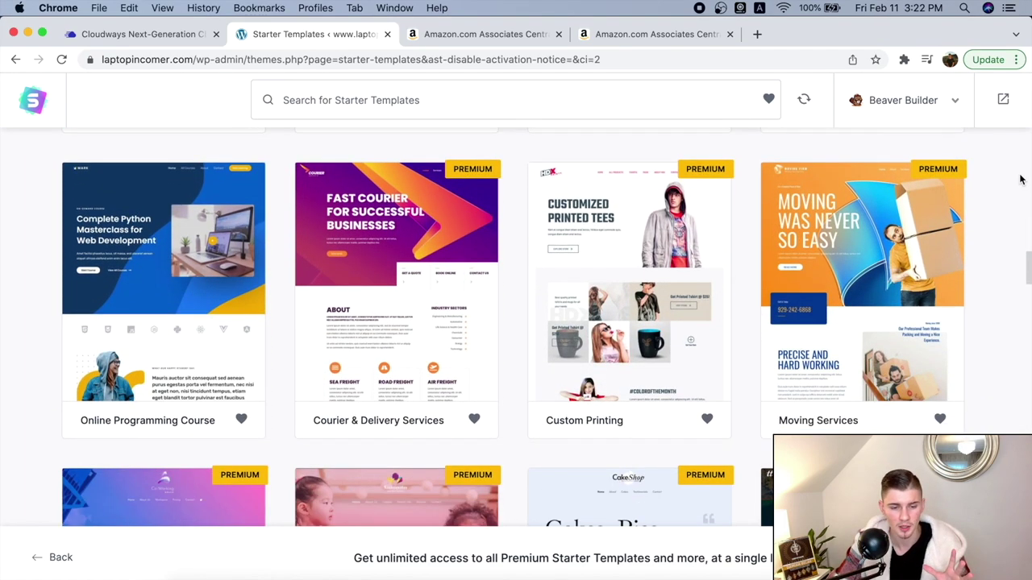
{"action": "scroll", "coordinate": [1020, 179], "scroll_direction": "down", "scroll_amount": 5}
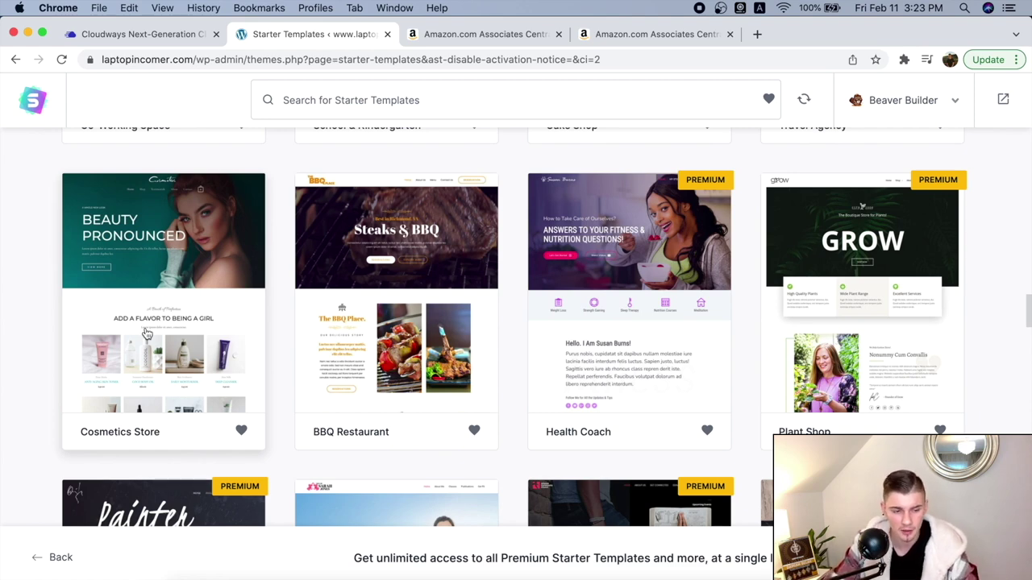
{"action": "left_click", "coordinate": [102, 323]}
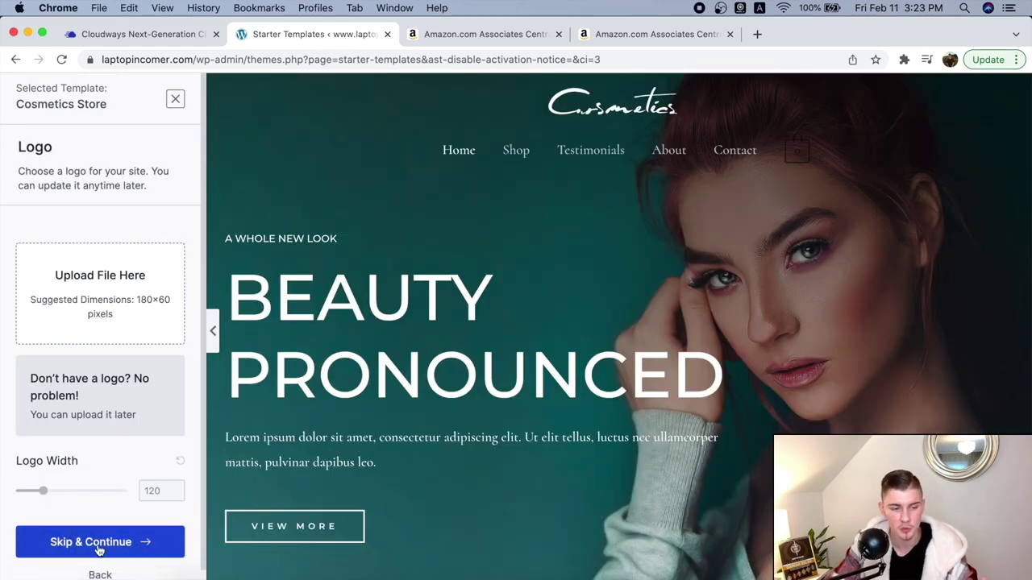
Step: Skip the logo upload and set the template's fonts to Playfair Display / Source Sans Pro
{"action": "left_click", "coordinate": [101, 548]}
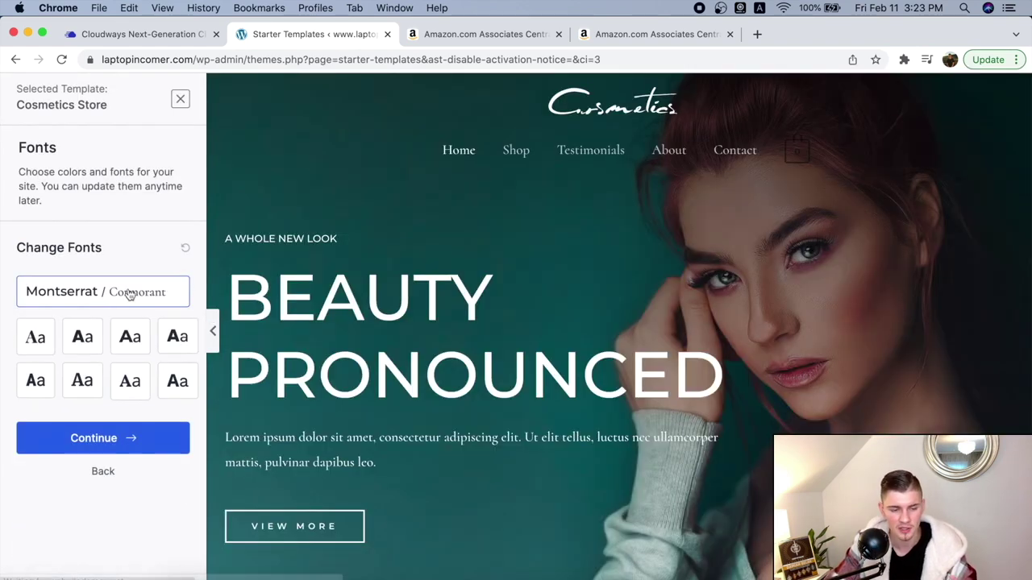
{"action": "left_click", "coordinate": [177, 381]}
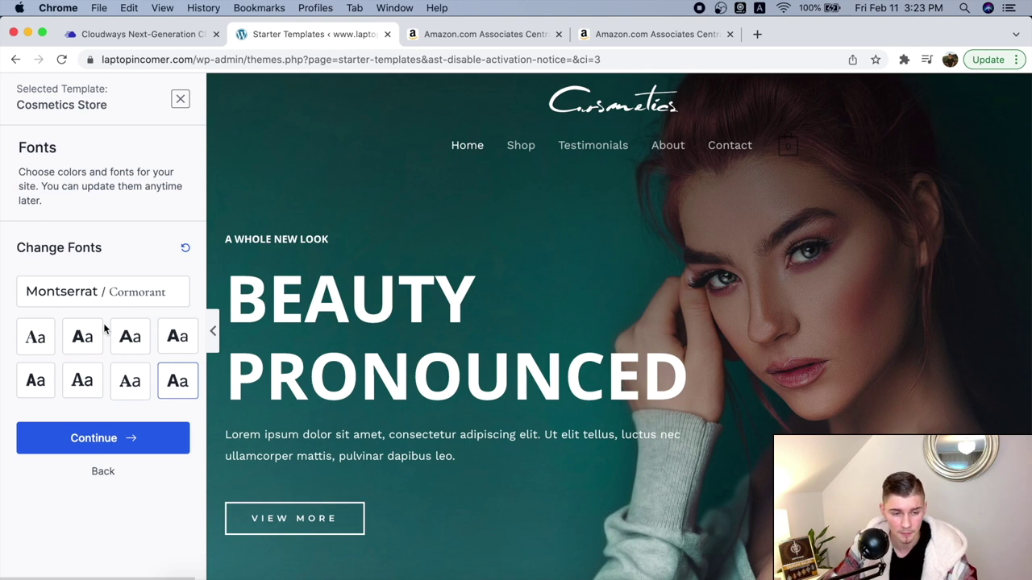
{"action": "left_click", "coordinate": [45, 340]}
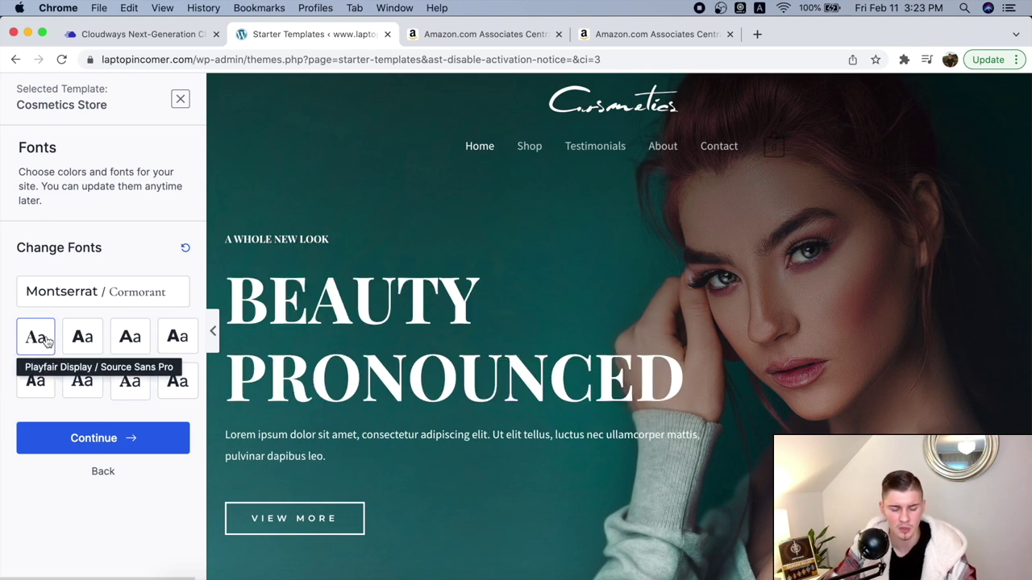
{"action": "left_click", "coordinate": [129, 449]}
Step: Build the website from the template with the default import options and open the finished site
{"action": "scroll", "coordinate": [813, 383], "scroll_direction": "down", "scroll_amount": 3}
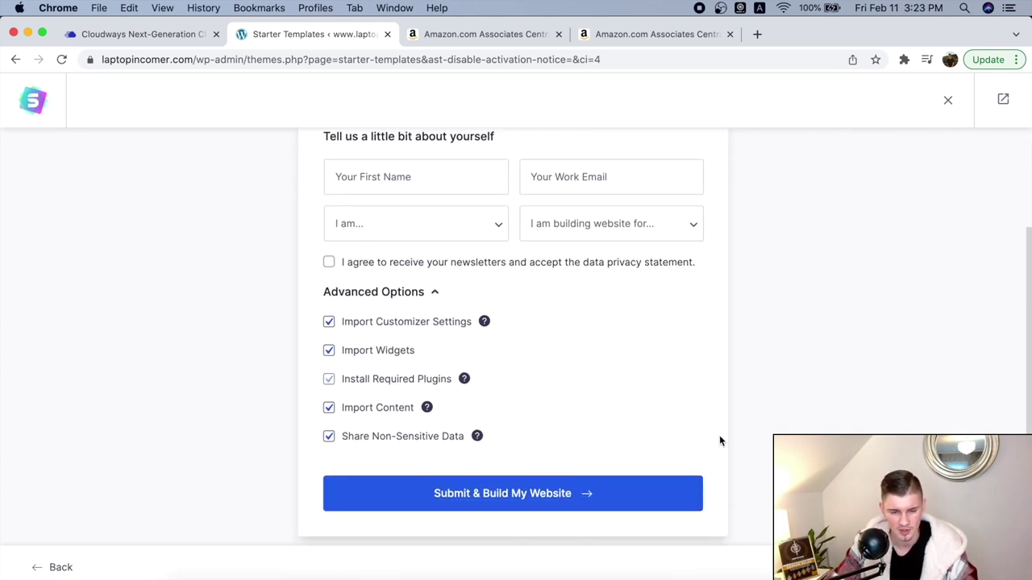
{"action": "left_click", "coordinate": [489, 508]}
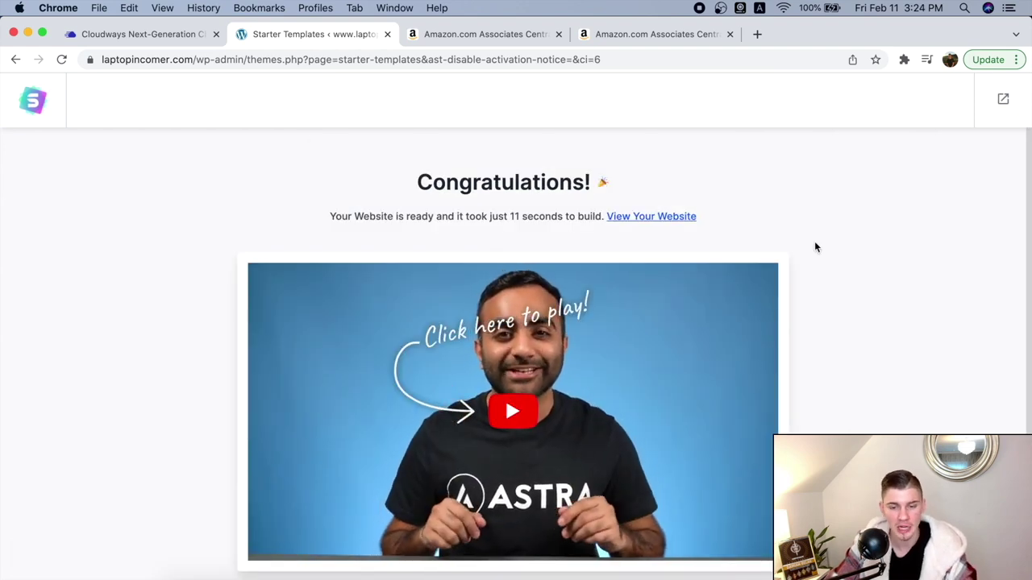
{"action": "left_click", "coordinate": [650, 218]}
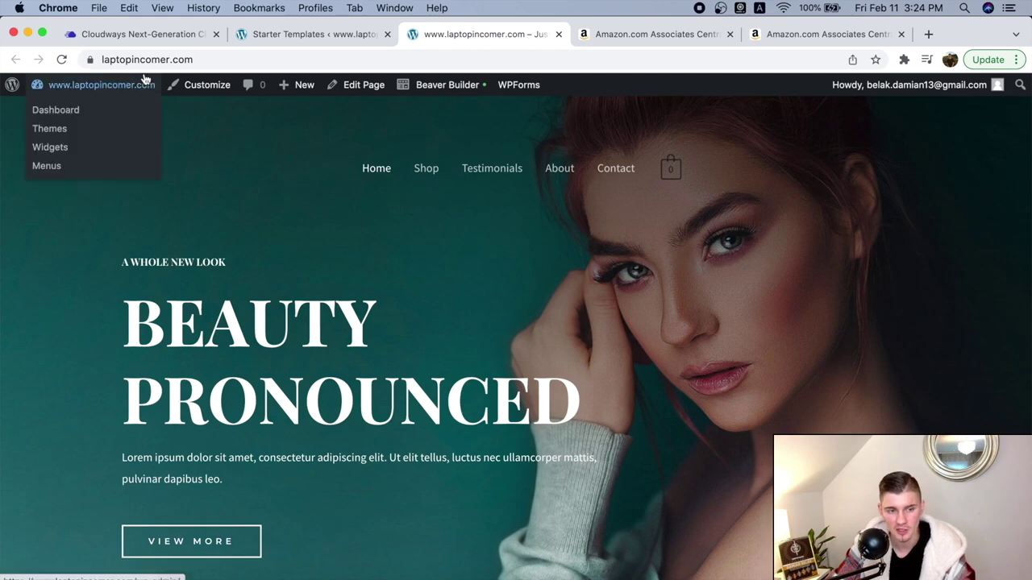
Step: Examine the new home page from the hero banner down through the product and service sections
{"action": "left_click", "coordinate": [180, 65]}
{"action": "left_click", "coordinate": [216, 143]}
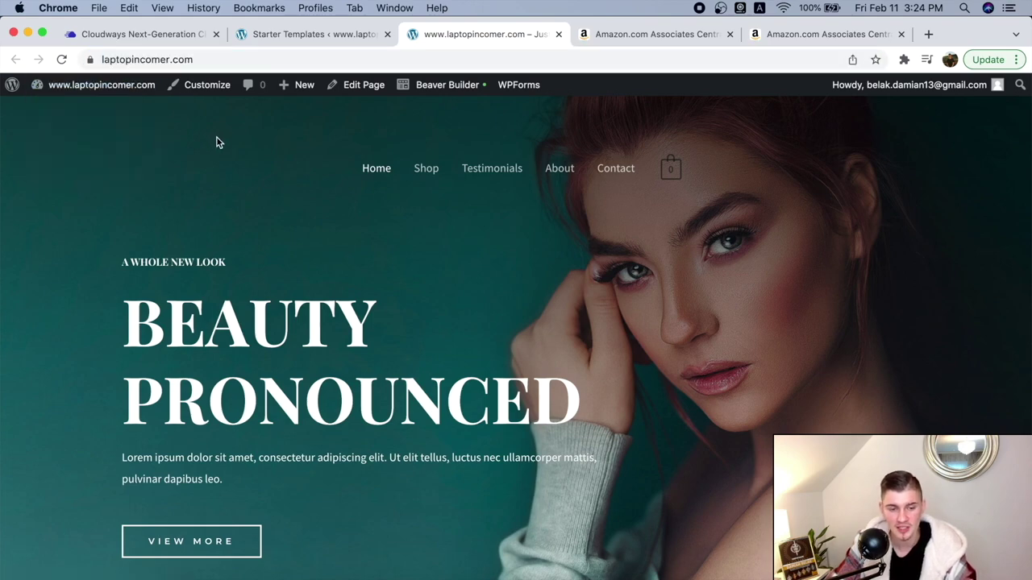
{"action": "scroll", "coordinate": [216, 142], "scroll_direction": "down", "scroll_amount": 1}
{"action": "scroll", "coordinate": [216, 143], "scroll_direction": "down", "scroll_amount": 10}
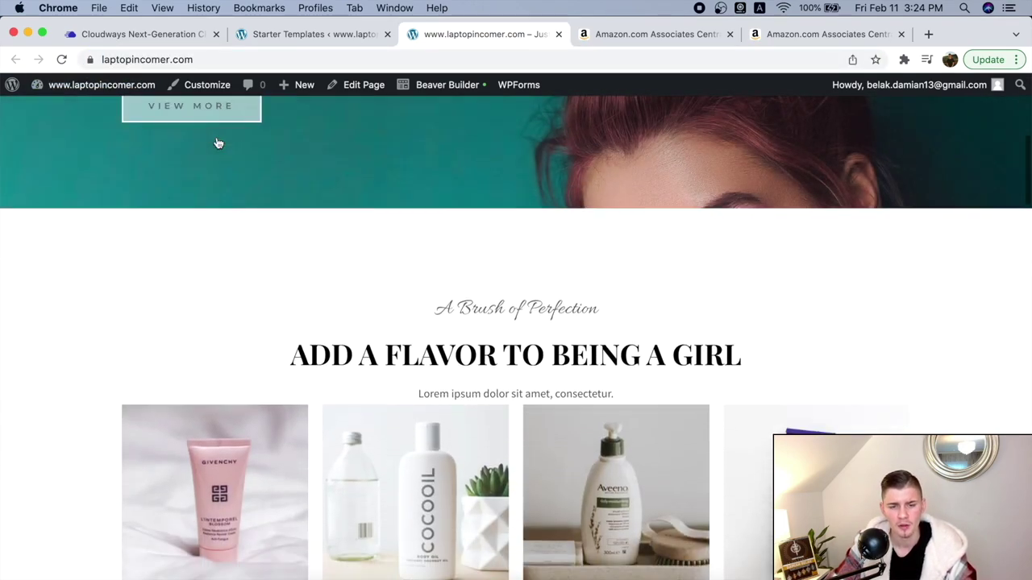
{"action": "scroll", "coordinate": [216, 143], "scroll_direction": "down", "scroll_amount": 1}
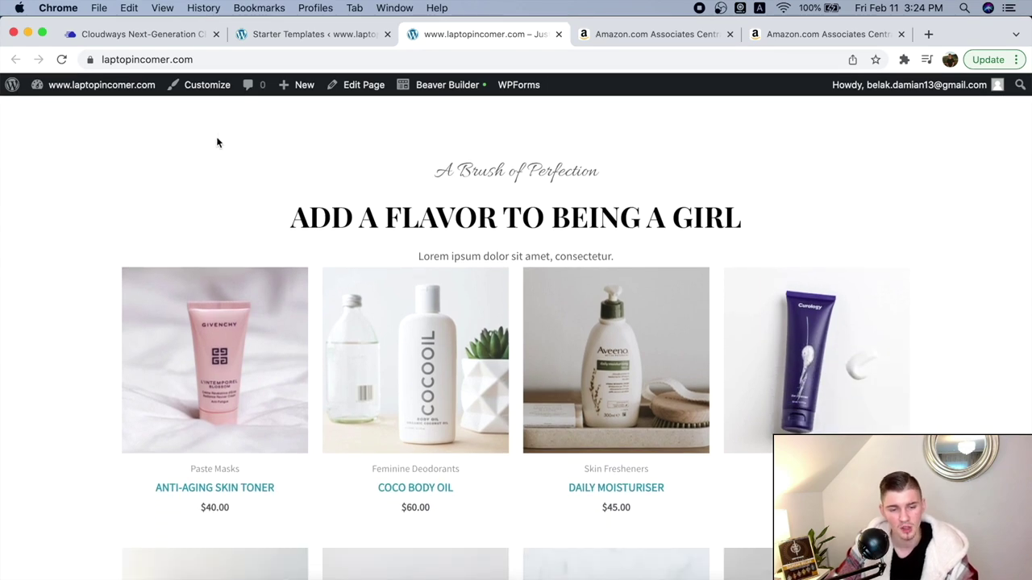
{"action": "scroll", "coordinate": [216, 143], "scroll_direction": "down", "scroll_amount": 1}
{"action": "scroll", "coordinate": [216, 142], "scroll_direction": "down", "scroll_amount": 12}
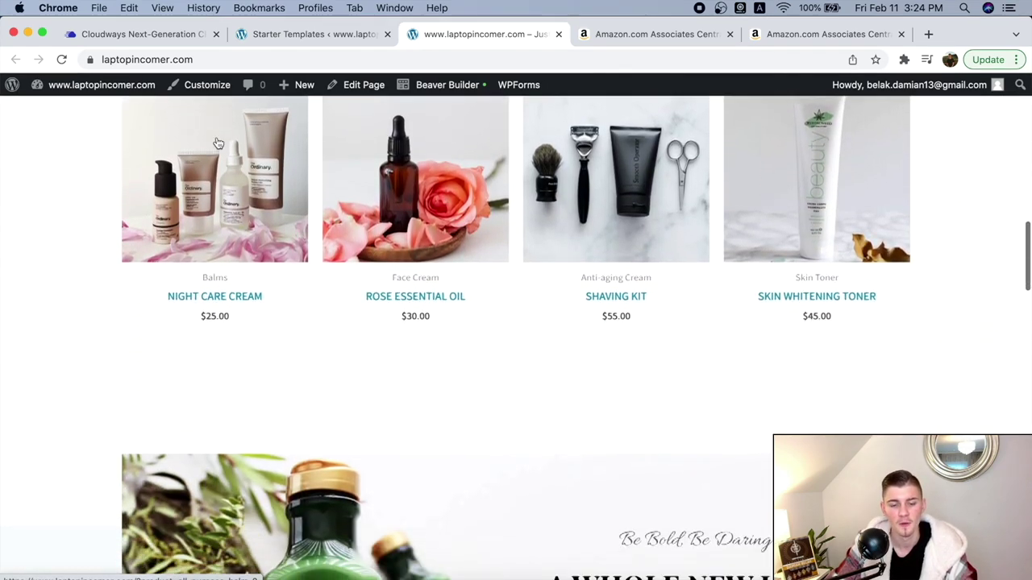
{"action": "scroll", "coordinate": [216, 138], "scroll_direction": "down", "scroll_amount": 7}
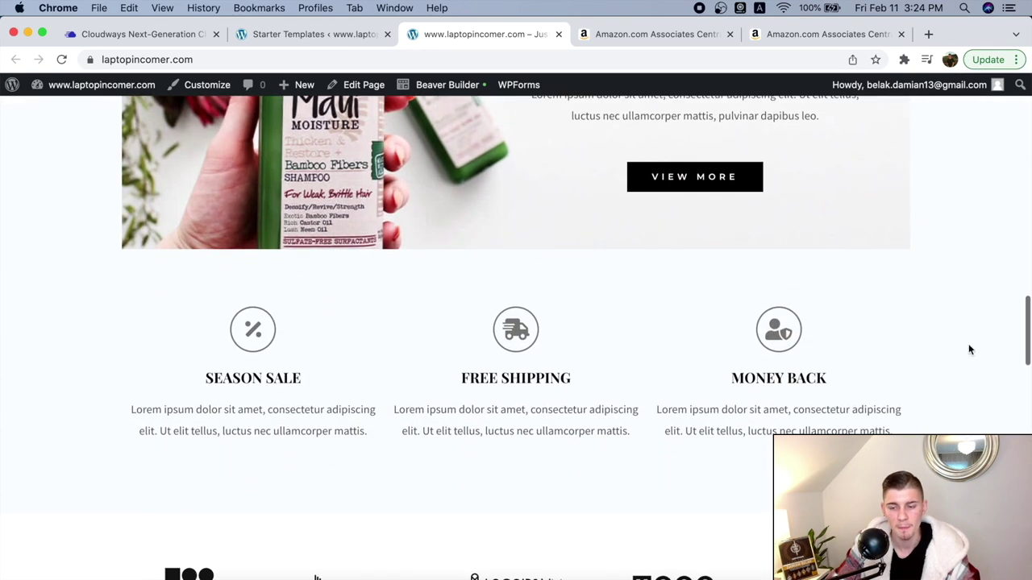
{"action": "left_click_drag", "start_coordinate": [1018, 329], "coordinate": [955, 87]}
Step: View the site's Shop page and look through the Testimonials page
{"action": "left_click", "coordinate": [426, 168]}
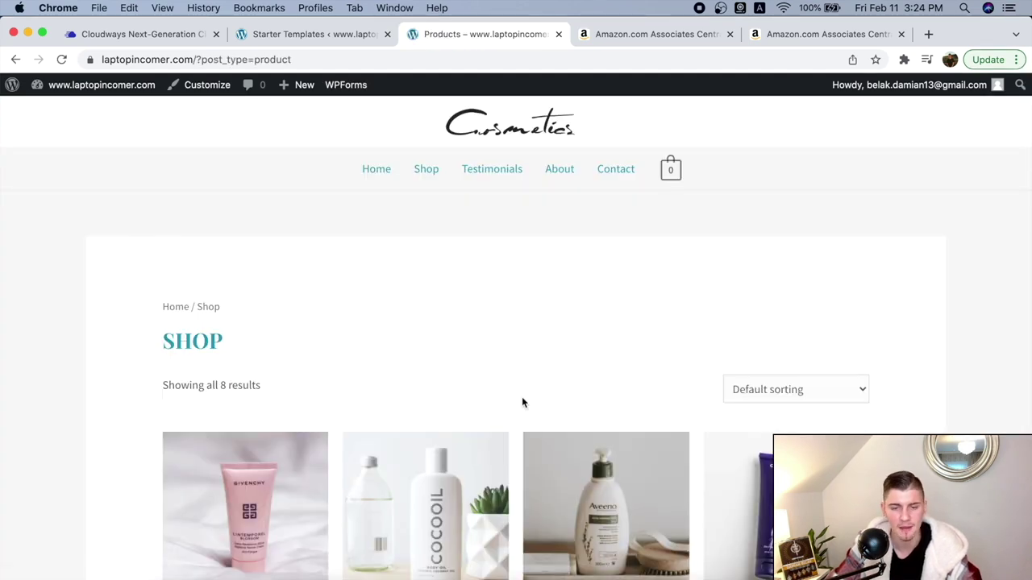
{"action": "left_click", "coordinate": [495, 177]}
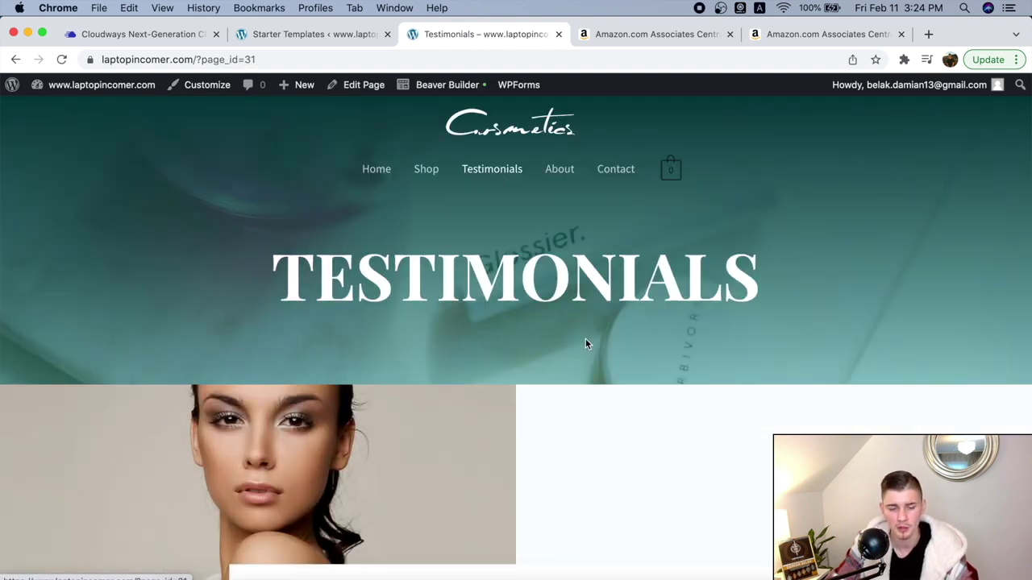
{"action": "scroll", "coordinate": [585, 344], "scroll_direction": "down", "scroll_amount": 3}
{"action": "scroll", "coordinate": [661, 457], "scroll_direction": "down", "scroll_amount": 4}
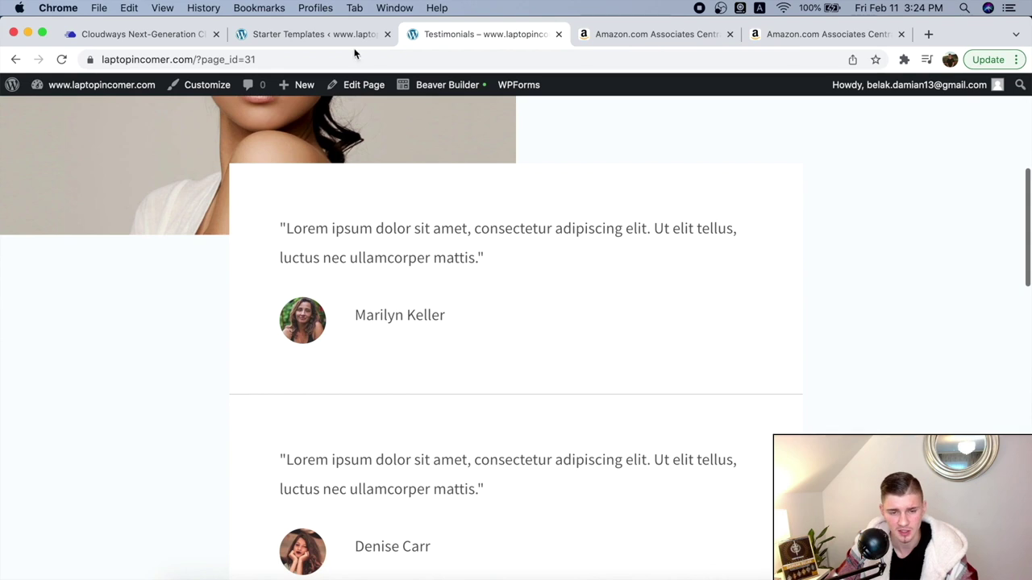
{"action": "scroll", "coordinate": [481, 251], "scroll_direction": "up", "scroll_amount": 1}
{"action": "scroll", "coordinate": [482, 247], "scroll_direction": "up", "scroll_amount": 6}
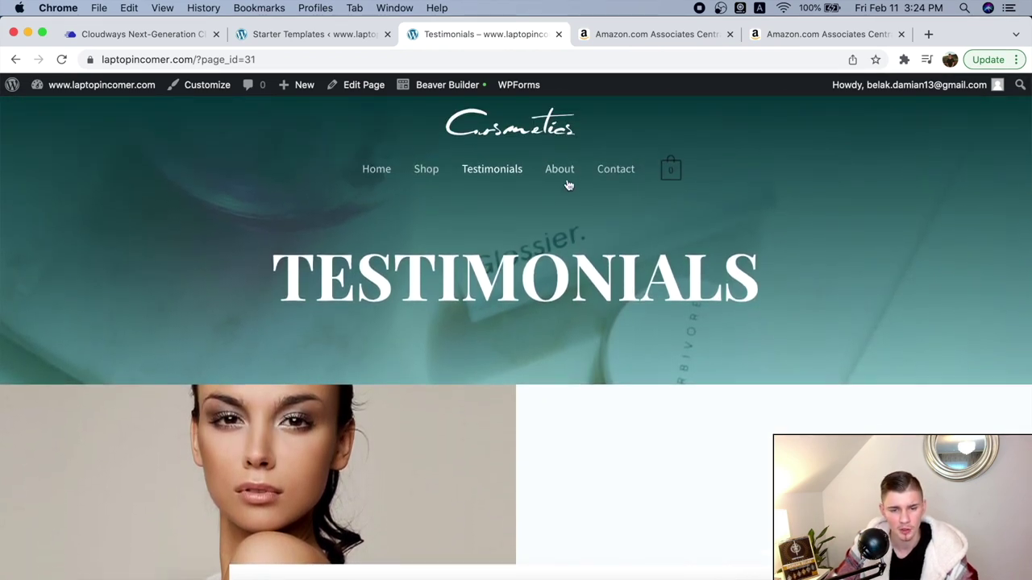
Step: Open the site's About page and examine its content sections
{"action": "left_click", "coordinate": [570, 173]}
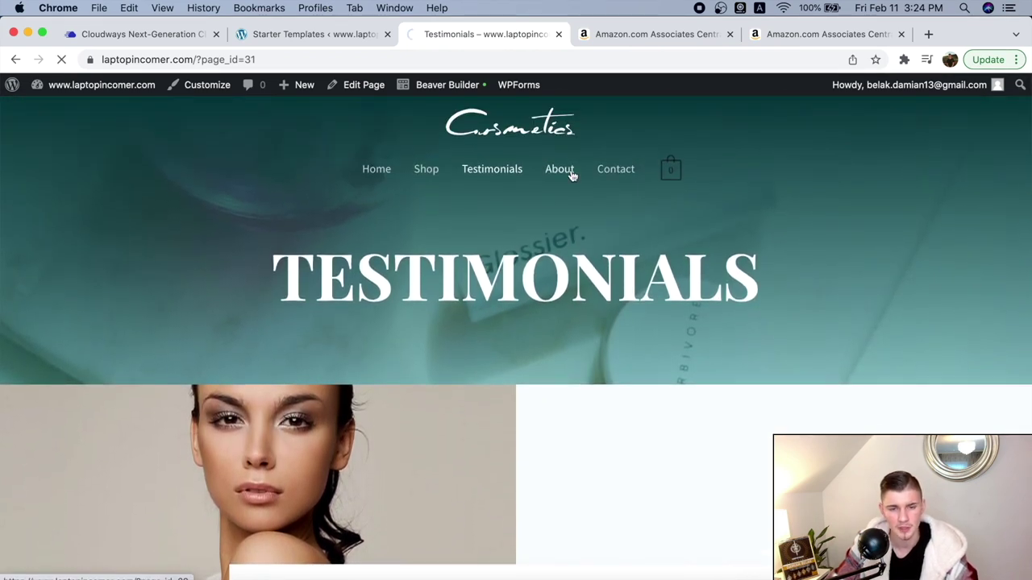
{"action": "scroll", "coordinate": [561, 300], "scroll_direction": "down", "scroll_amount": 3}
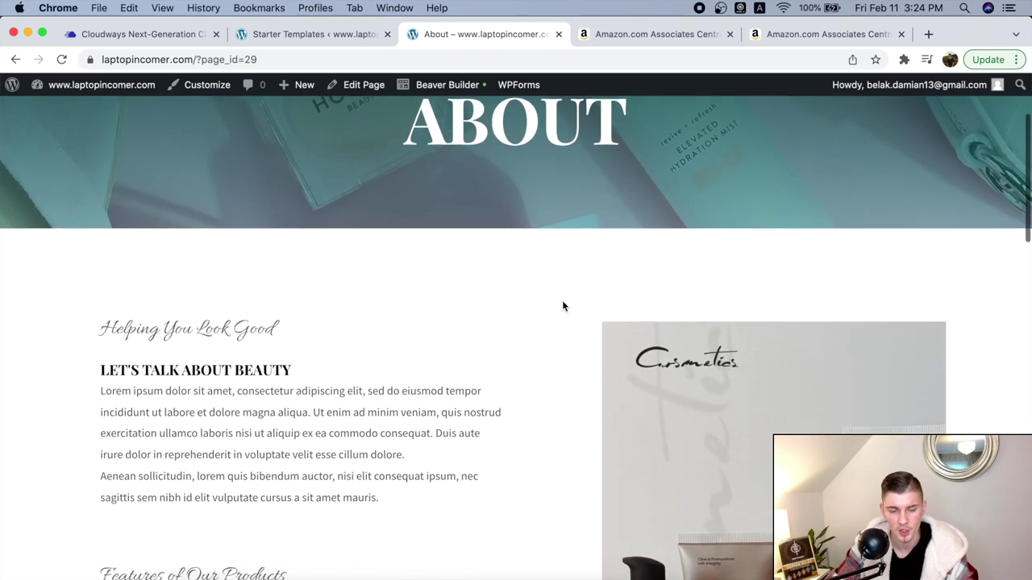
{"action": "scroll", "coordinate": [563, 304], "scroll_direction": "down", "scroll_amount": 10}
{"action": "scroll", "coordinate": [562, 306], "scroll_direction": "down", "scroll_amount": 2}
{"action": "scroll", "coordinate": [563, 305], "scroll_direction": "up", "scroll_amount": 5}
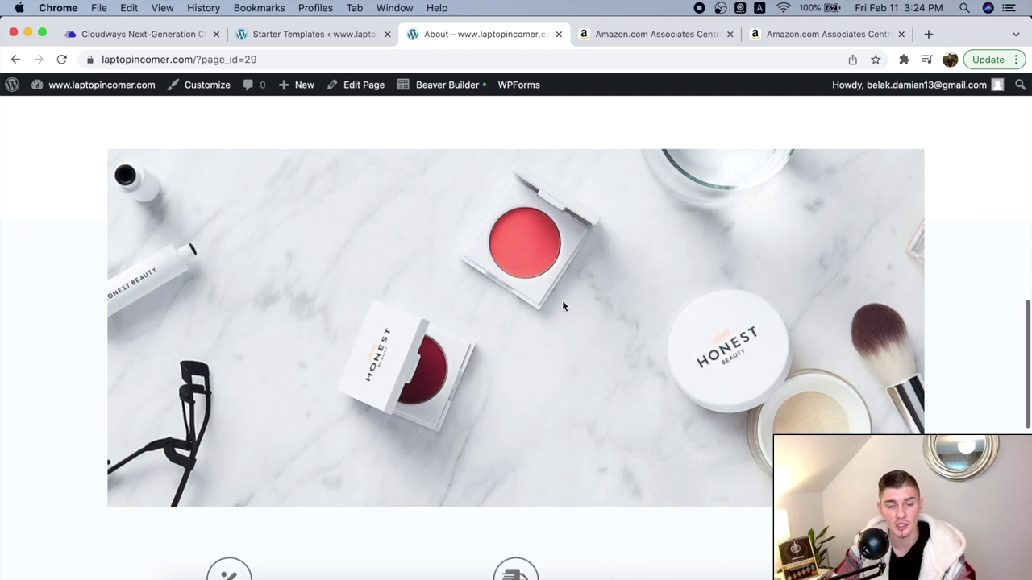
Step: Return to the site's Home page and view its hero banner and product section
{"action": "scroll", "coordinate": [562, 305], "scroll_direction": "up", "scroll_amount": 8}
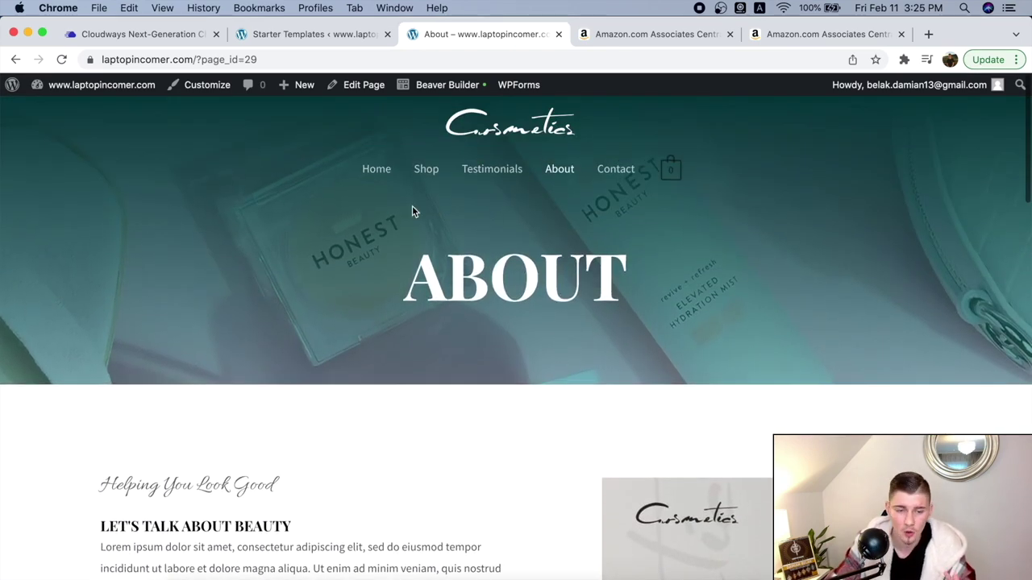
{"action": "left_click", "coordinate": [379, 174]}
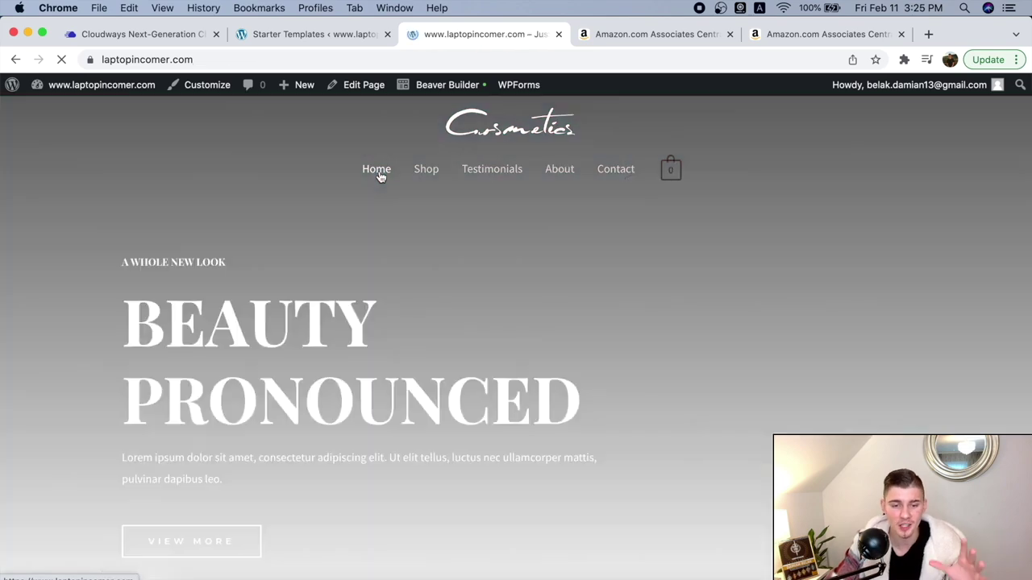
{"action": "scroll", "coordinate": [380, 176], "scroll_direction": "down", "scroll_amount": 2}
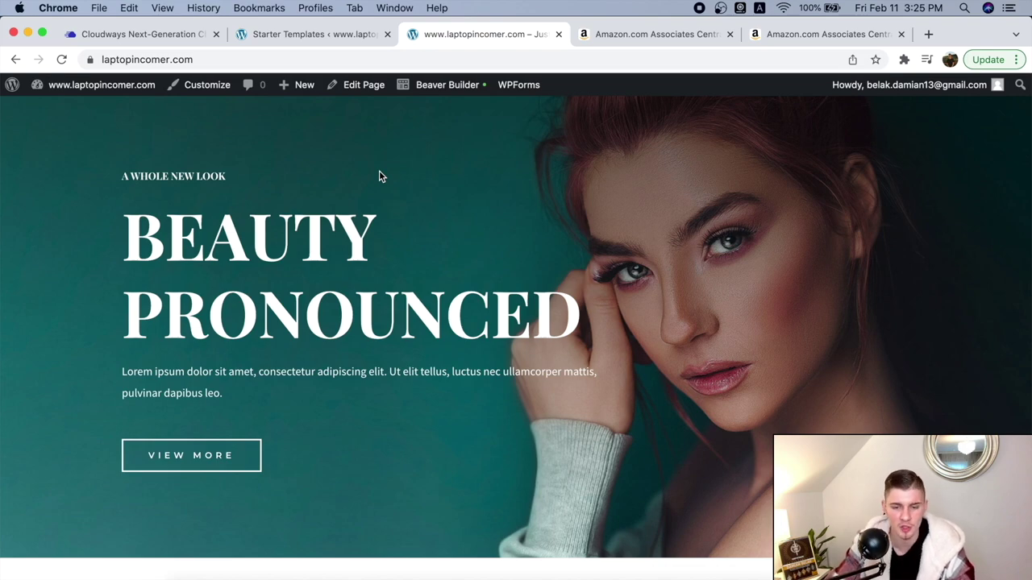
{"action": "scroll", "coordinate": [762, 227], "scroll_direction": "down", "scroll_amount": 10}
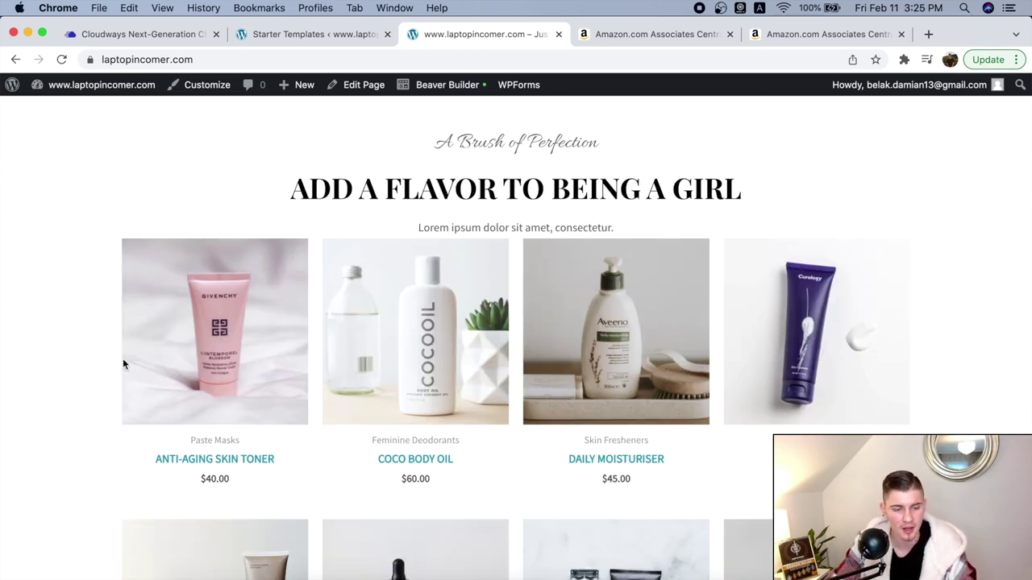
Step: Open the Anti-aging Skin Toner product page and examine its summary text and full description
{"action": "left_click", "coordinate": [252, 355]}
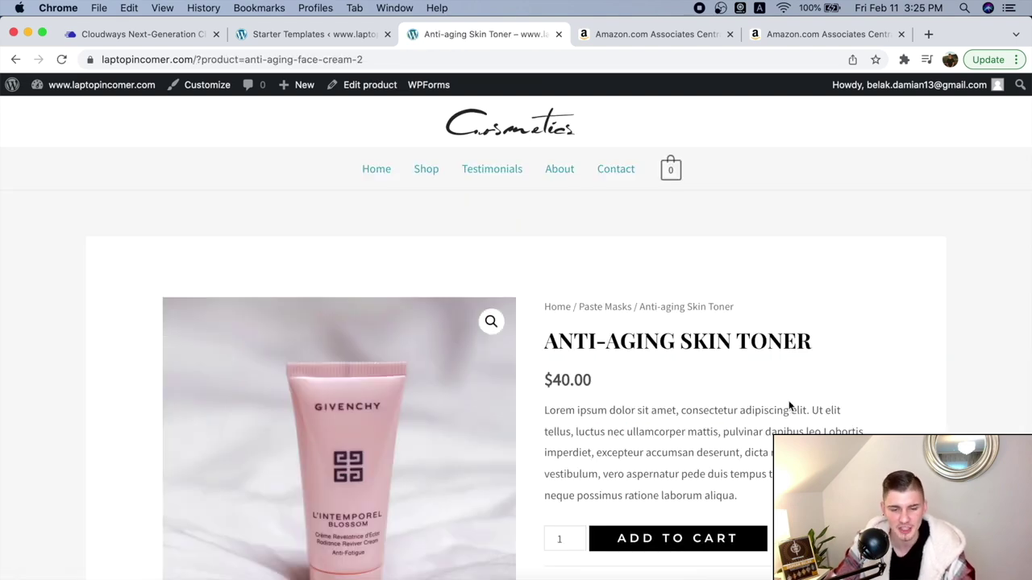
{"action": "scroll", "coordinate": [788, 403], "scroll_direction": "down", "scroll_amount": 4}
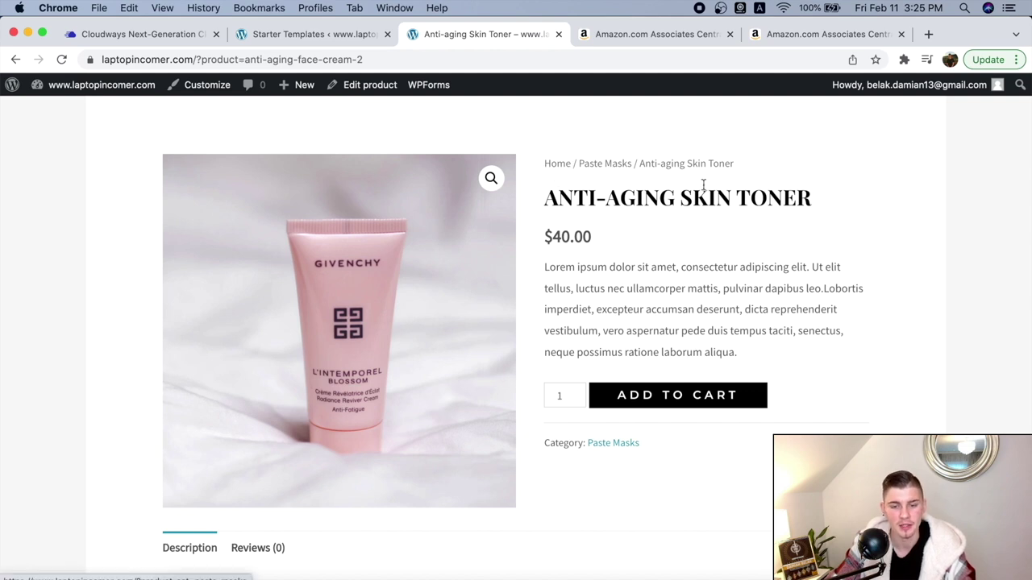
{"action": "left_click_drag", "start_coordinate": [779, 352], "coordinate": [546, 266]}
{"action": "left_click", "coordinate": [559, 284]}
{"action": "scroll", "coordinate": [562, 277], "scroll_direction": "down", "scroll_amount": 1}
{"action": "scroll", "coordinate": [562, 276], "scroll_direction": "down", "scroll_amount": 4}
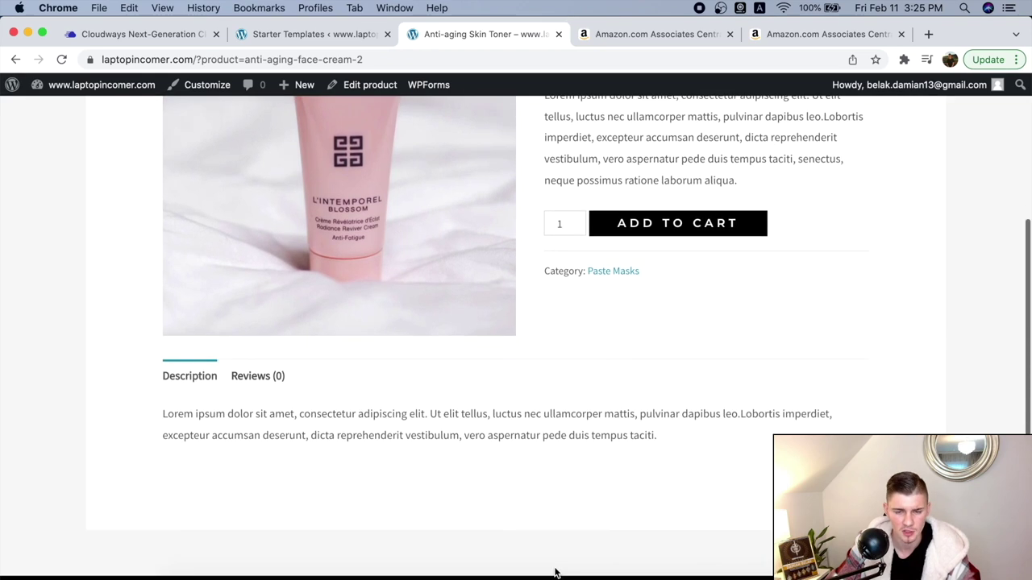
{"action": "left_click_drag", "start_coordinate": [680, 436], "coordinate": [164, 416]}
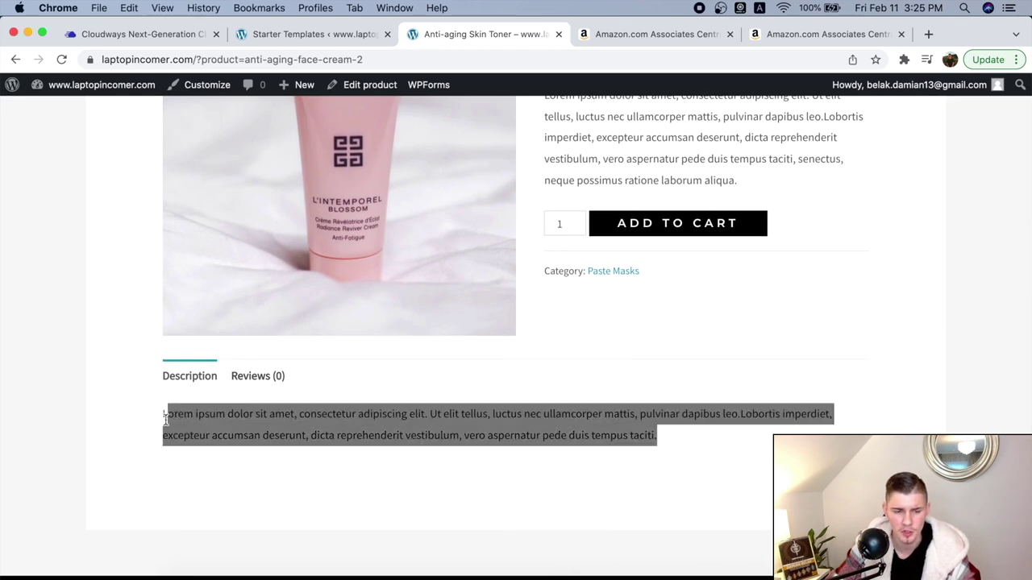
Step: View the Anti-aging Skin Toner's reviews section and its review form
{"action": "left_click", "coordinate": [255, 386]}
{"action": "scroll", "coordinate": [660, 364], "scroll_direction": "down", "scroll_amount": 10}
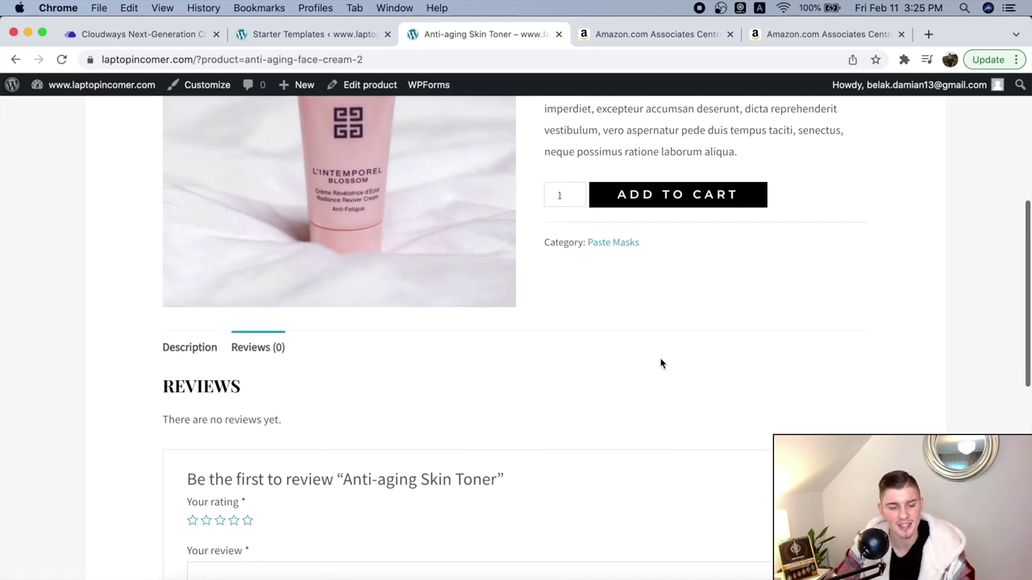
{"action": "scroll", "coordinate": [661, 363], "scroll_direction": "up", "scroll_amount": 10}
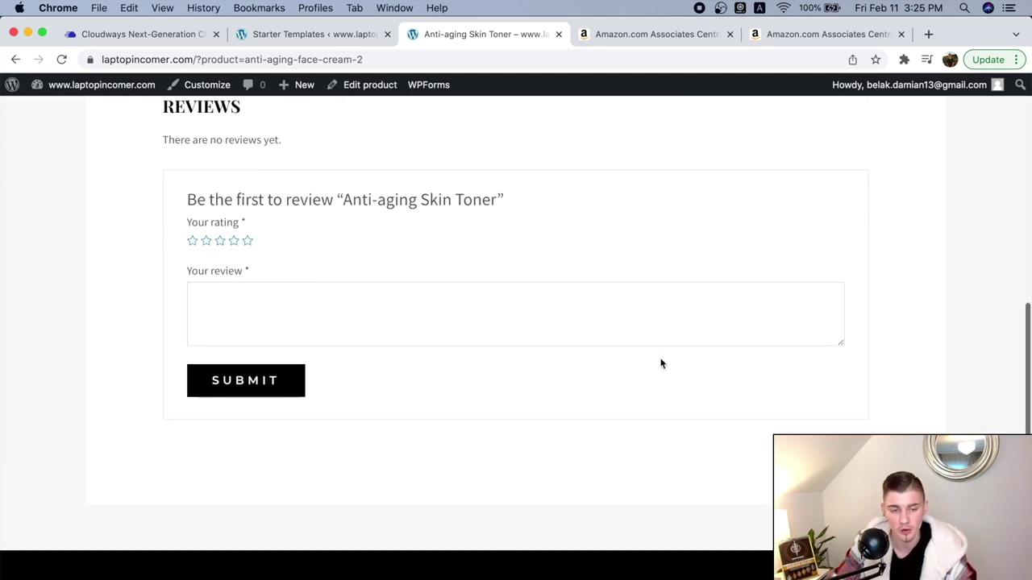
{"action": "scroll", "coordinate": [661, 363], "scroll_direction": "up", "scroll_amount": 8}
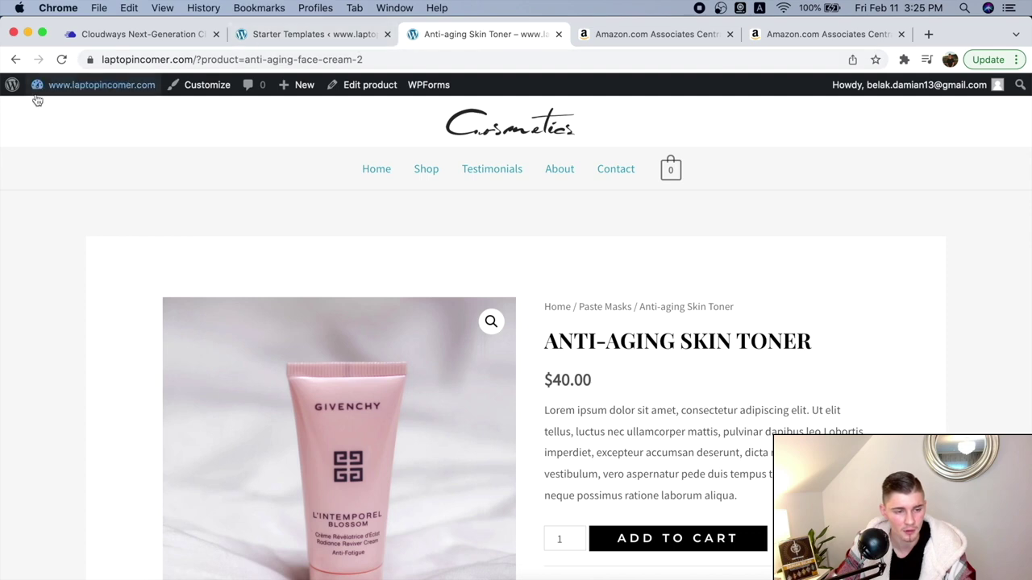
Step: Go to the site's WordPress dashboard and close the leftover Starter Templates browser tab
{"action": "mouse_move", "coordinate": [52, 89]}
{"action": "left_click", "coordinate": [58, 110]}
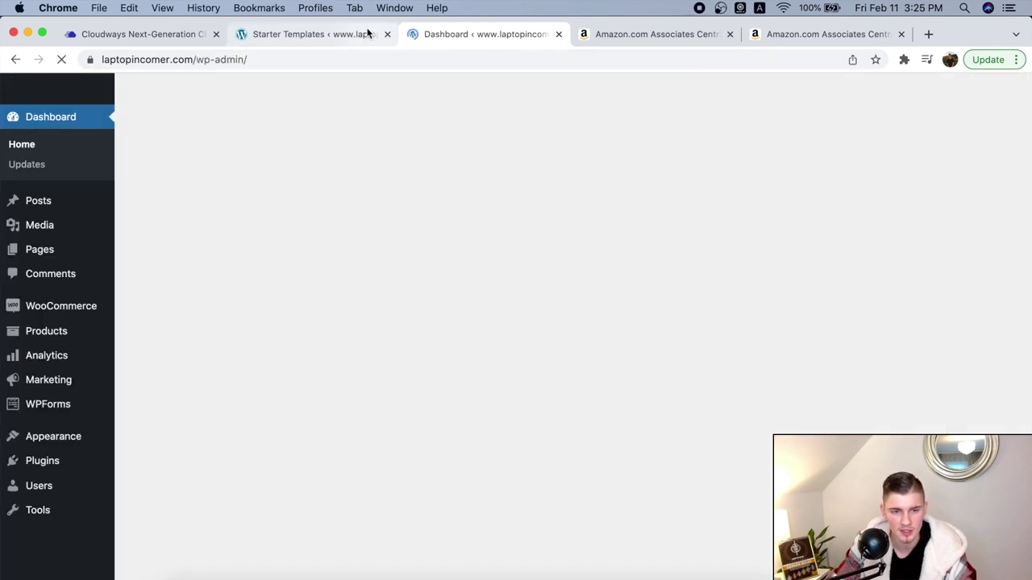
{"action": "left_click", "coordinate": [375, 34]}
{"action": "left_click", "coordinate": [388, 34]}
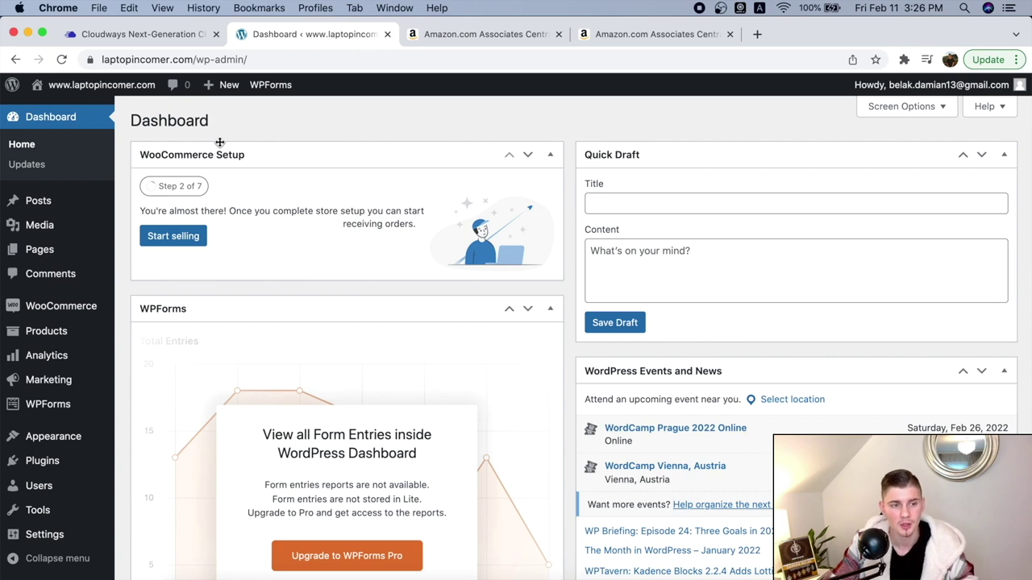
Step: Preview the live site and the store page from the dashboard, returning to the dashboard after each
{"action": "mouse_move", "coordinate": [88, 86]}
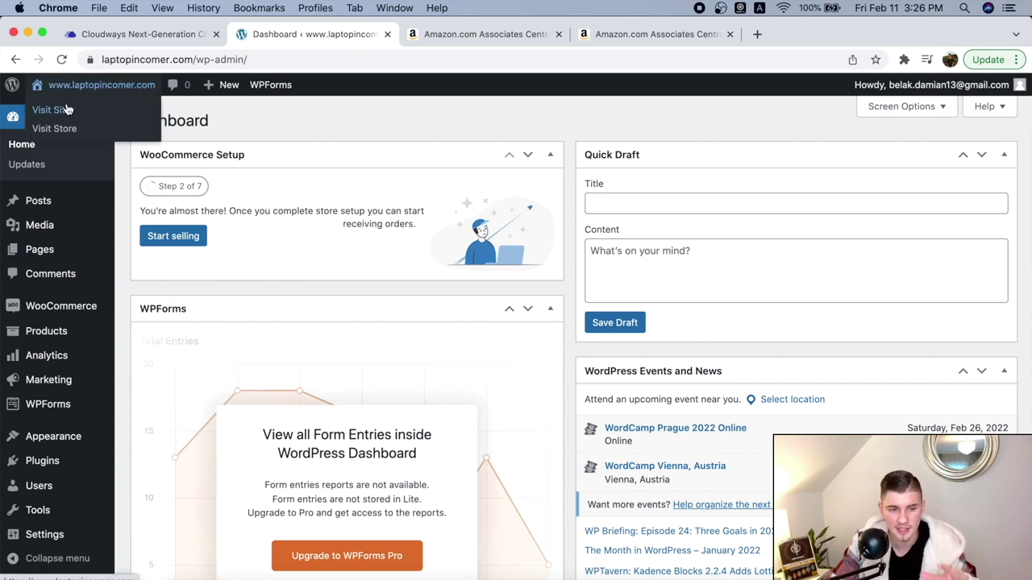
{"action": "left_click", "coordinate": [67, 110]}
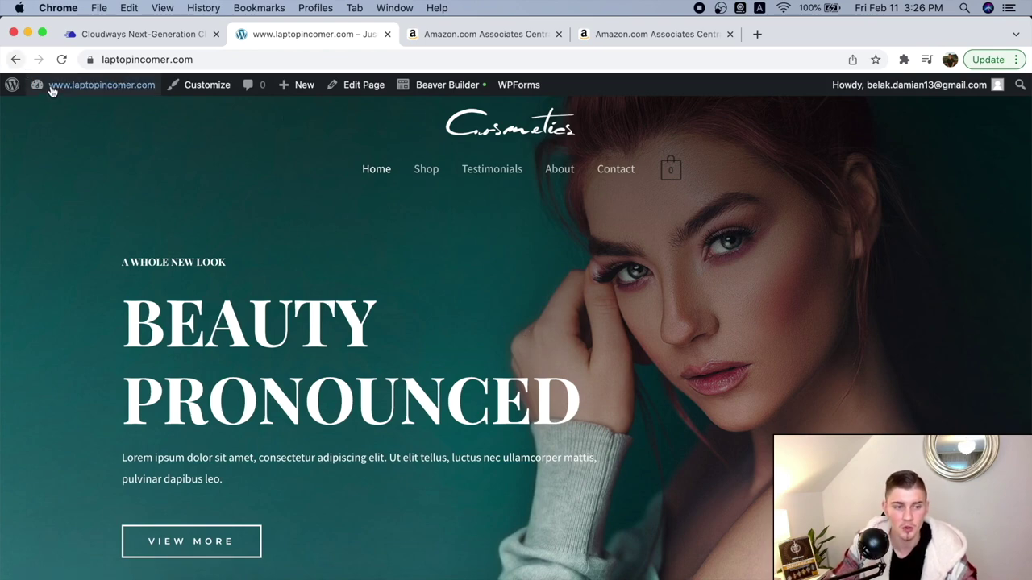
{"action": "left_click", "coordinate": [14, 59]}
{"action": "mouse_move", "coordinate": [87, 86]}
{"action": "left_click", "coordinate": [80, 129]}
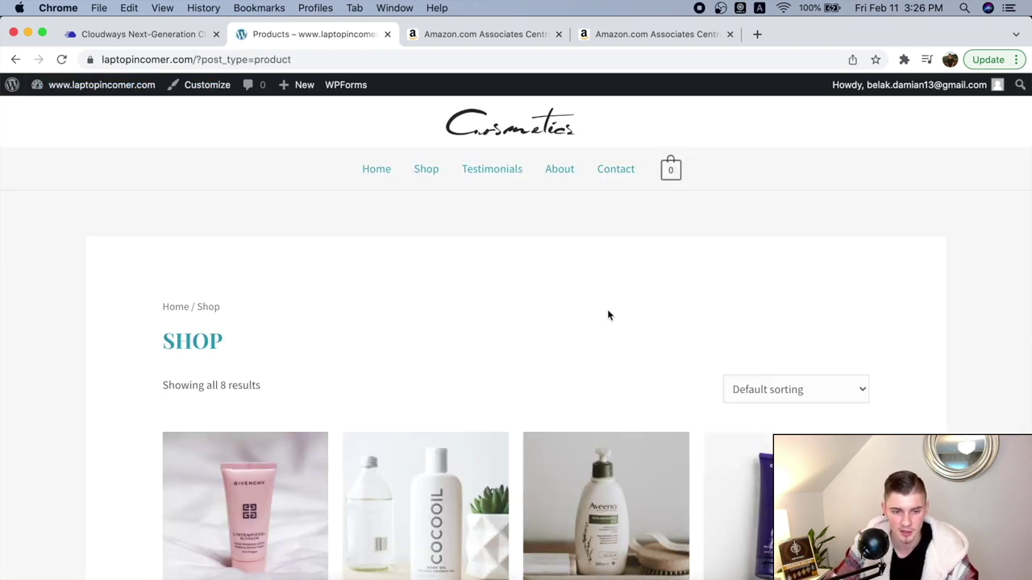
{"action": "scroll", "coordinate": [608, 314], "scroll_direction": "down", "scroll_amount": 2}
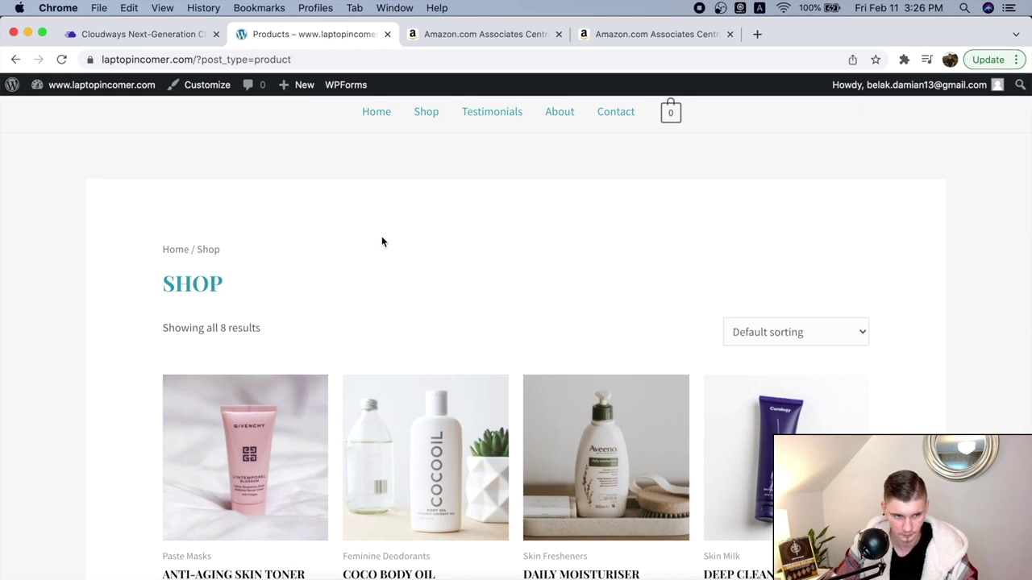
{"action": "scroll", "coordinate": [381, 240], "scroll_direction": "up", "scroll_amount": 2}
{"action": "left_click", "coordinate": [15, 59]}
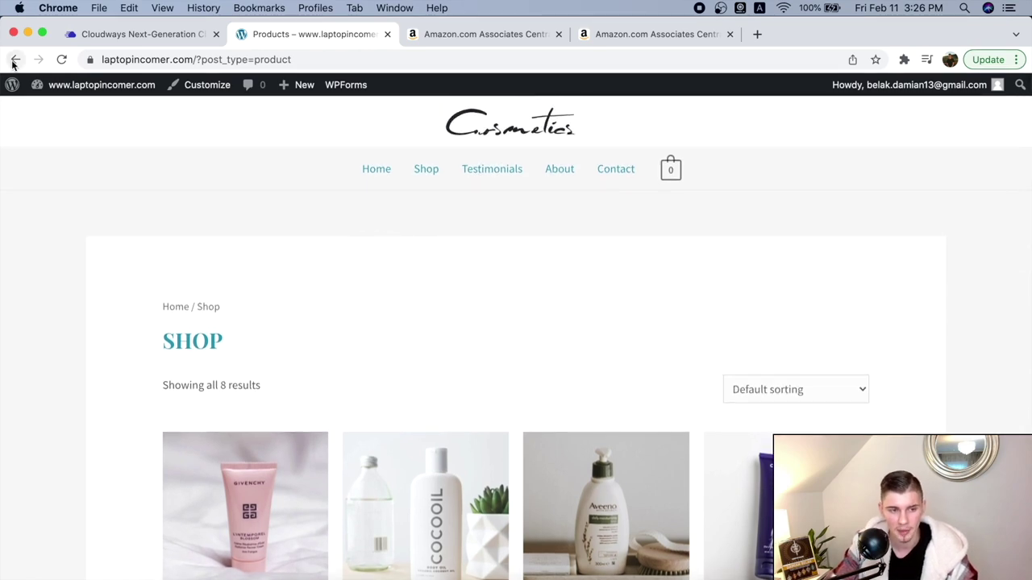
Step: Visit the live home page and open it in Beaver Builder, declining the introductory tour
{"action": "mouse_move", "coordinate": [107, 95]}
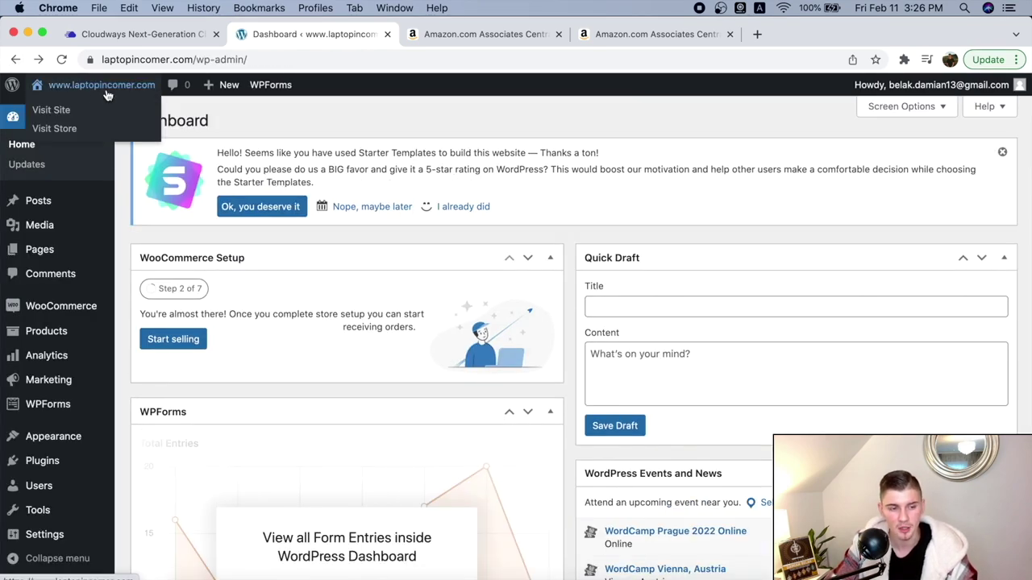
{"action": "left_click", "coordinate": [68, 113]}
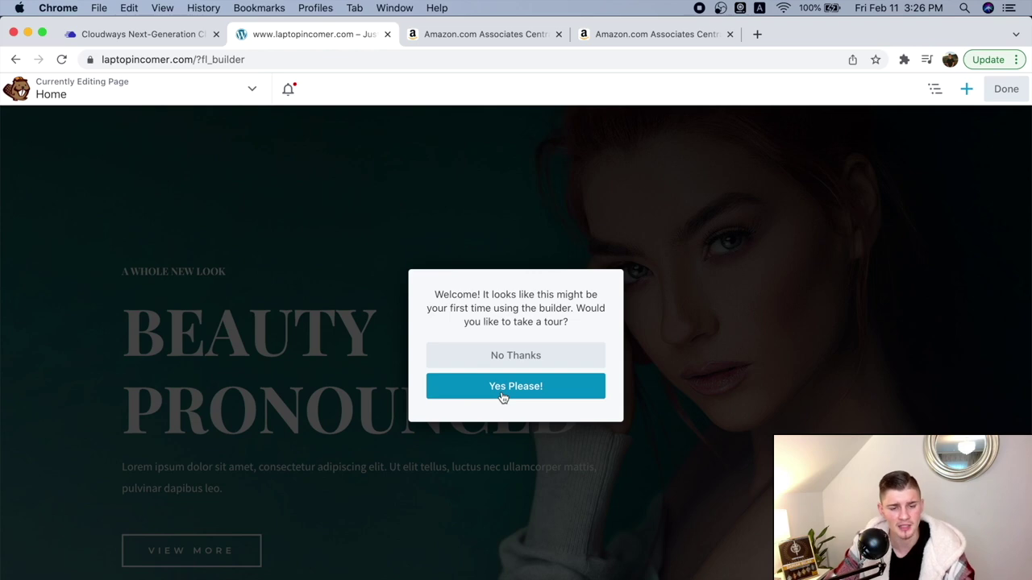
{"action": "left_click", "coordinate": [530, 356]}
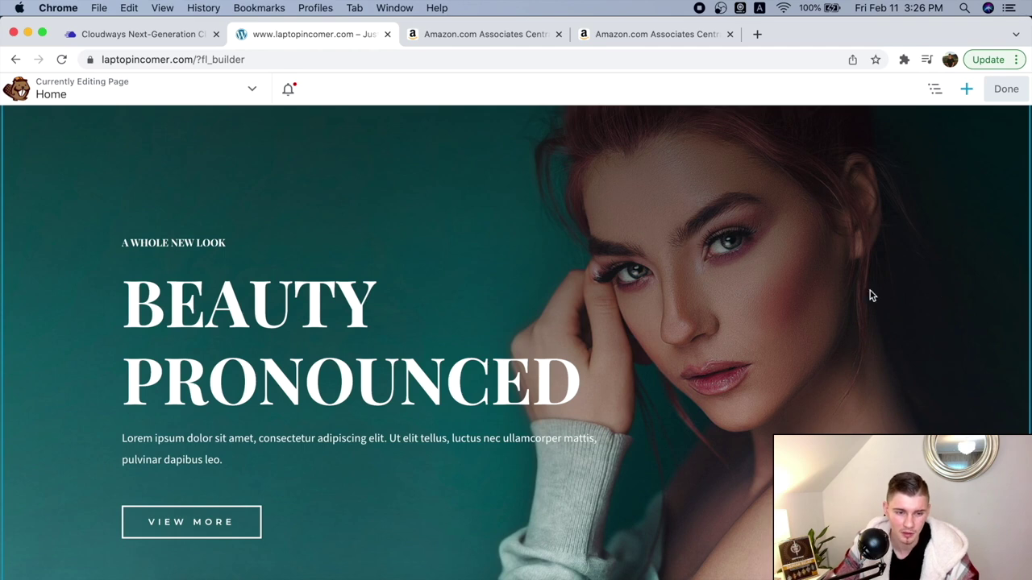
Step: Show the page outline and inspect the hero row's settings without changing them
{"action": "left_click", "coordinate": [933, 91]}
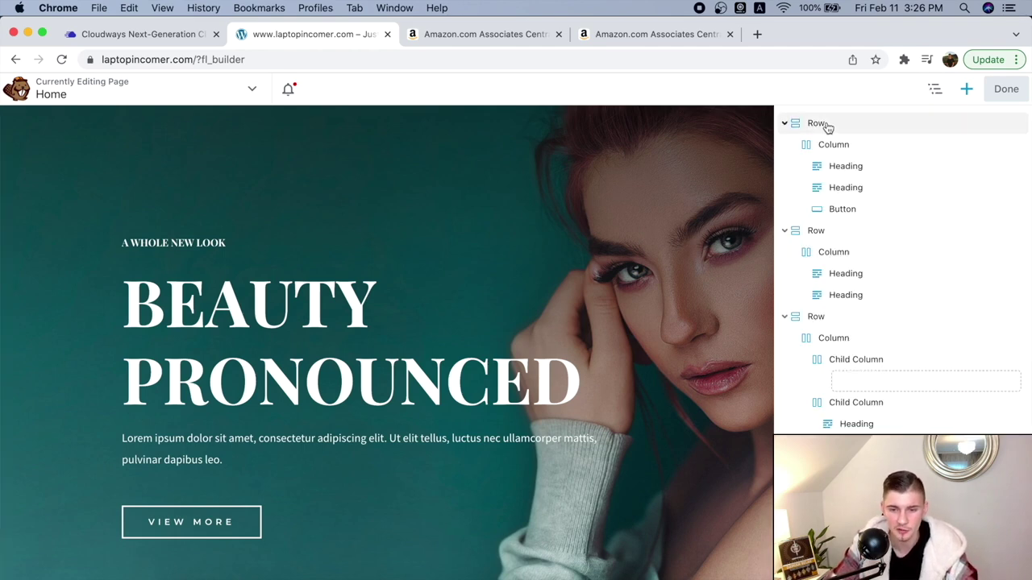
{"action": "left_click", "coordinate": [784, 124]}
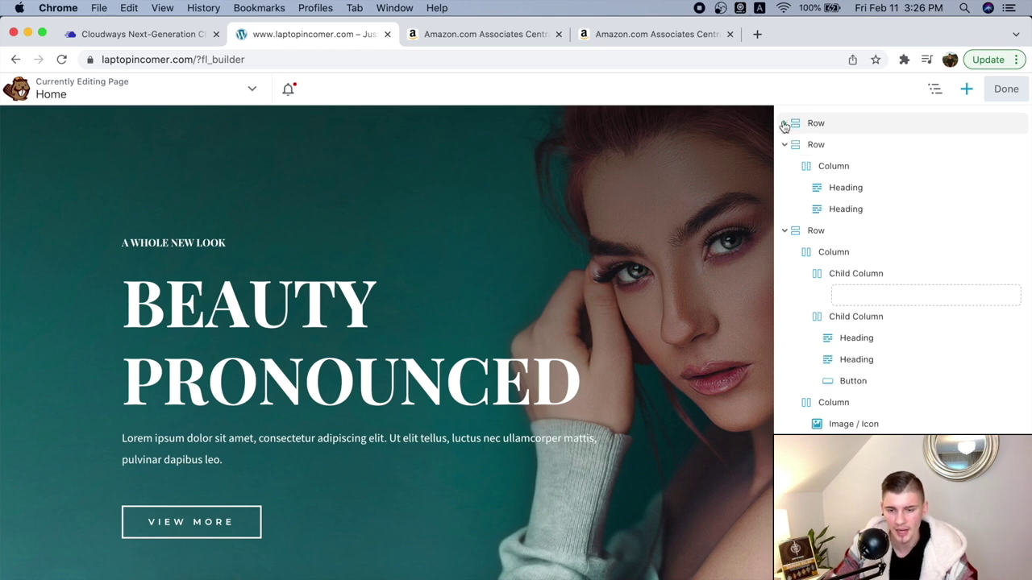
{"action": "left_click", "coordinate": [785, 125]}
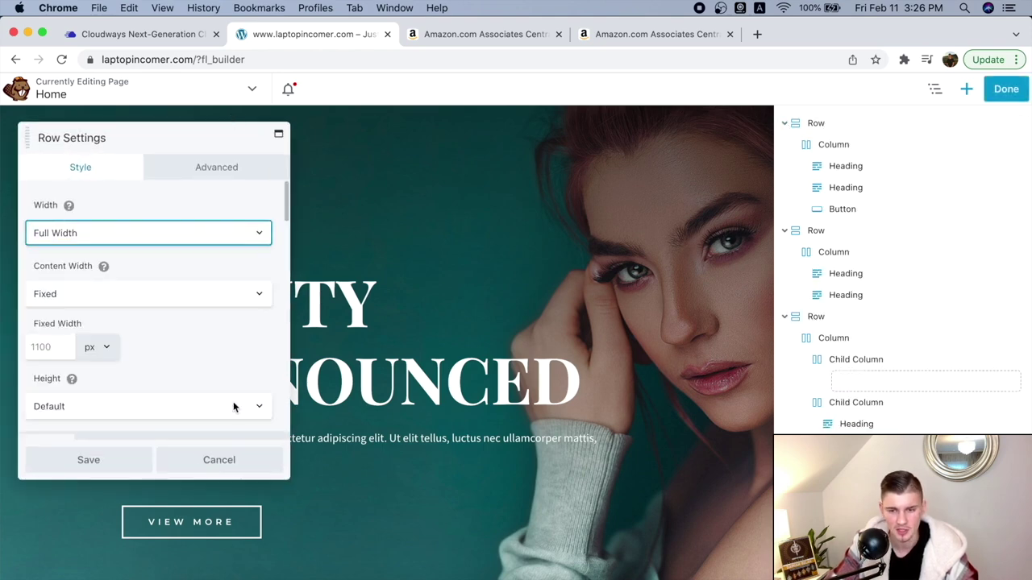
{"action": "left_click", "coordinate": [217, 461]}
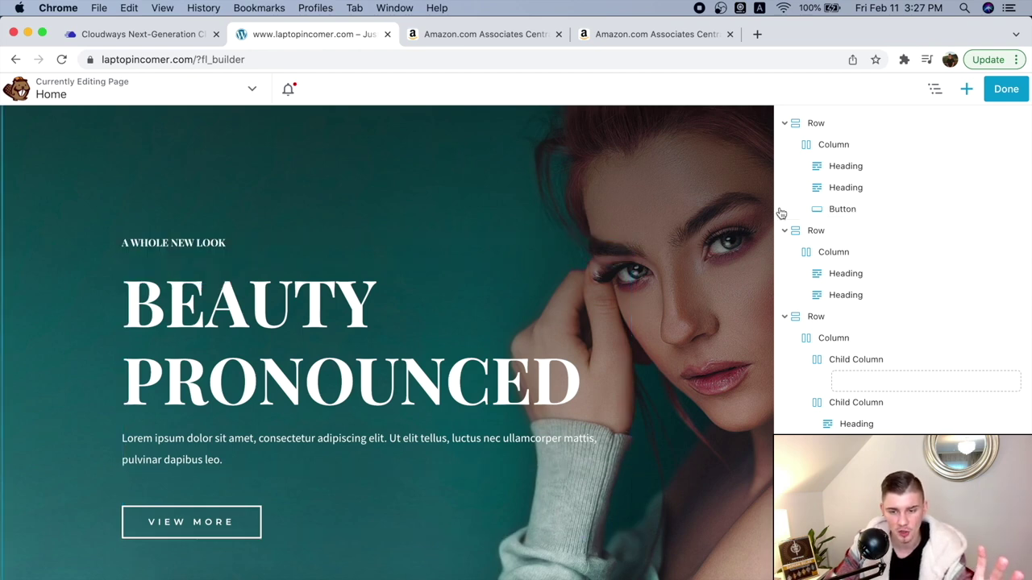
Step: Inspect the "Beauty Pronounced" heading's settings without changes and look over the hero and product sections in the builder
{"action": "left_click", "coordinate": [606, 292]}
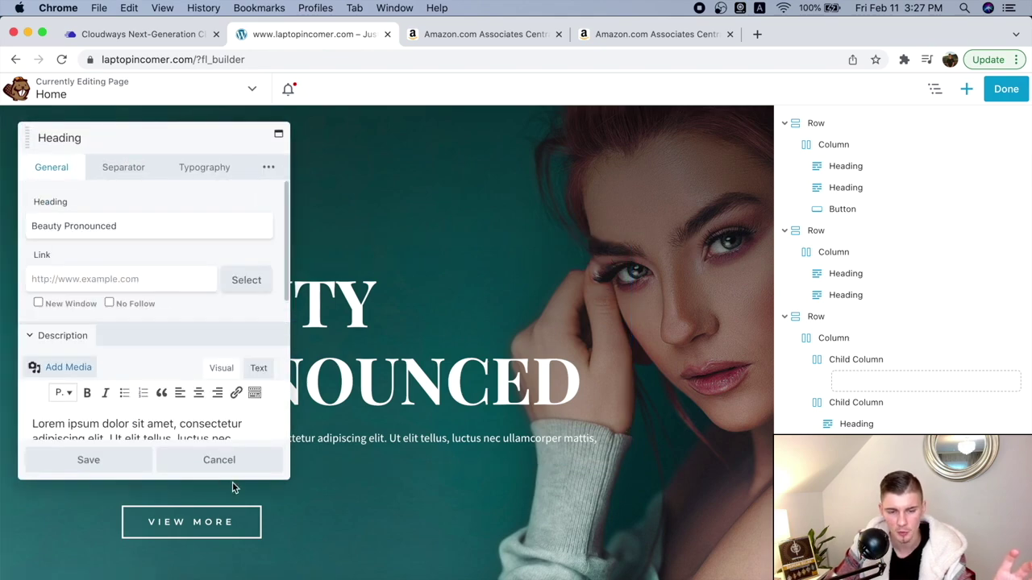
{"action": "left_click", "coordinate": [260, 463]}
{"action": "scroll", "coordinate": [685, 330], "scroll_direction": "down", "scroll_amount": 5}
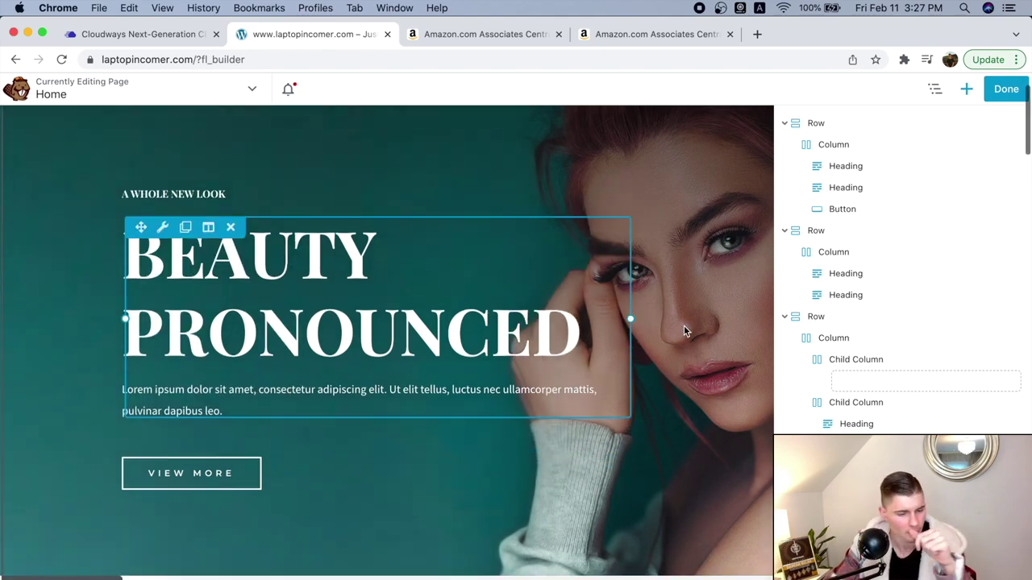
{"action": "scroll", "coordinate": [684, 324], "scroll_direction": "down", "scroll_amount": 5}
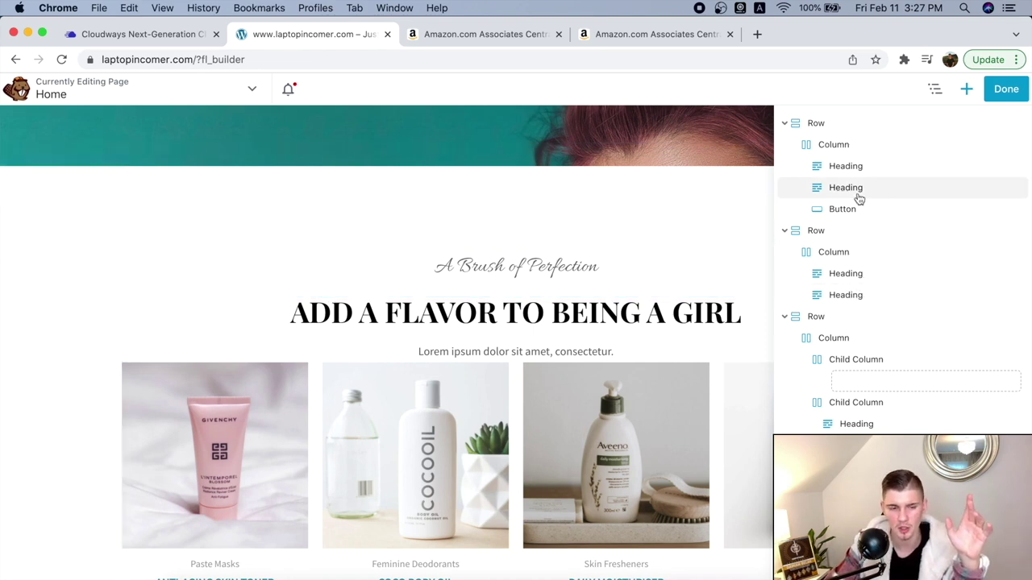
{"action": "scroll", "coordinate": [418, 250], "scroll_direction": "up", "scroll_amount": 4}
{"action": "scroll", "coordinate": [418, 250], "scroll_direction": "up", "scroll_amount": 5}
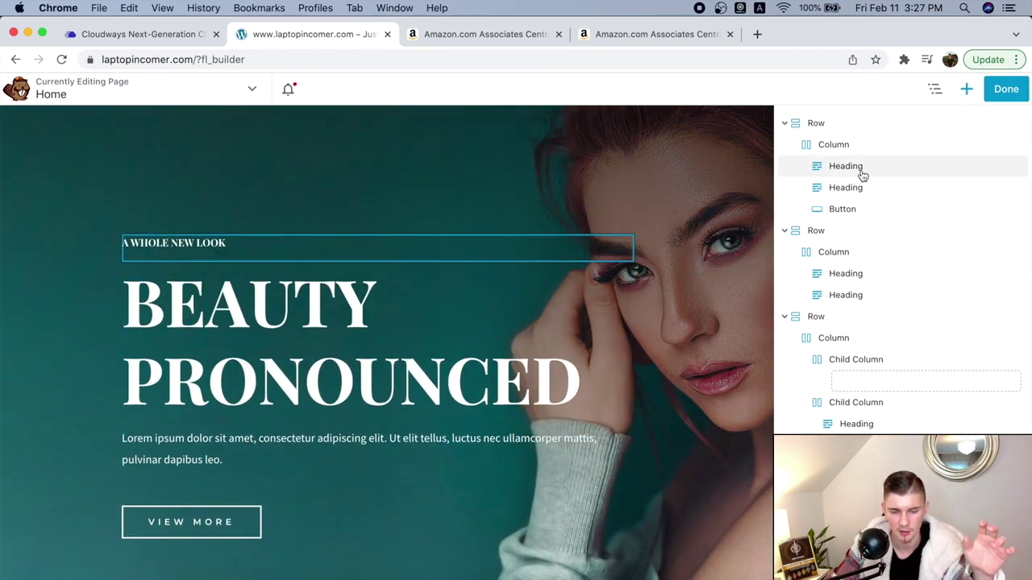
Step: Try changing the hero's small "A Whole New Look" heading to "A Whole New Look in 2022" and discard the edit
{"action": "left_click", "coordinate": [859, 170]}
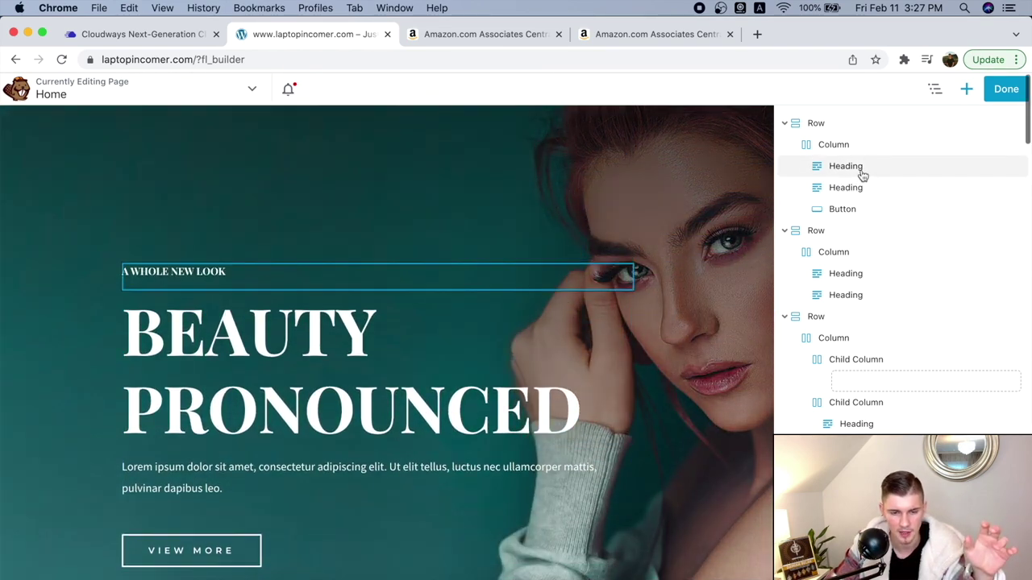
{"action": "left_click_drag", "start_coordinate": [816, 230], "coordinate": [853, 170]}
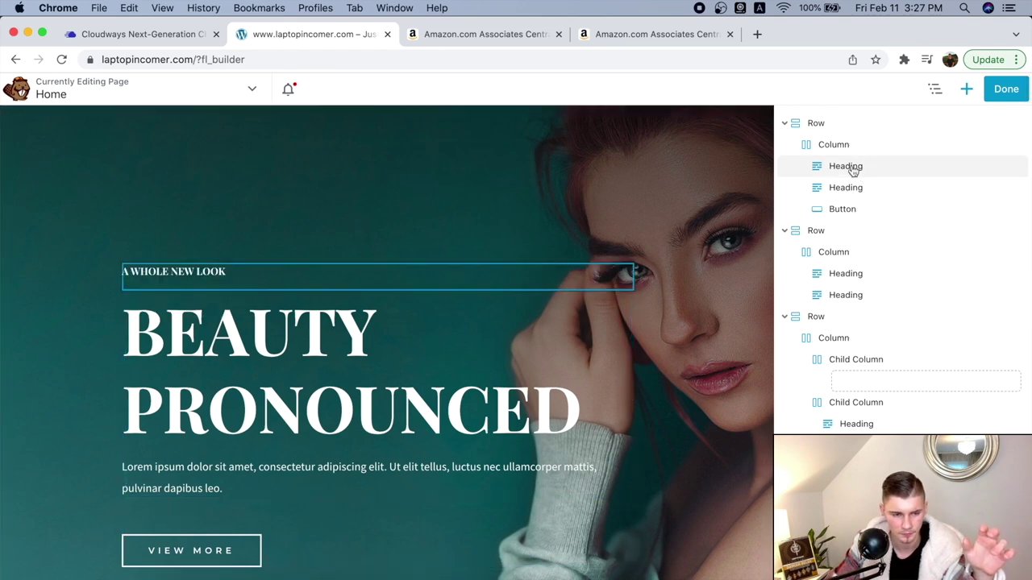
{"action": "left_click", "coordinate": [283, 276]}
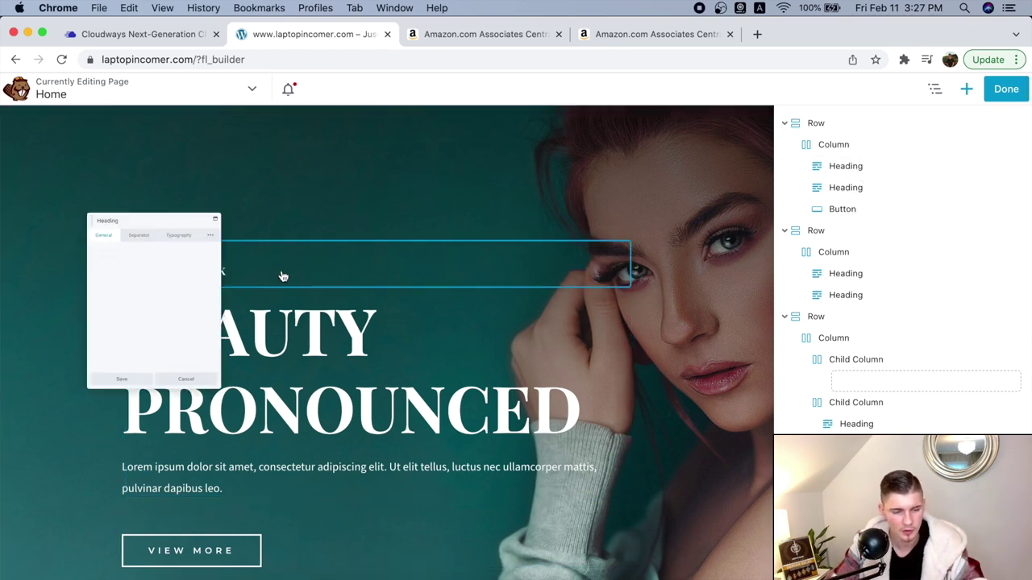
{"action": "left_click", "coordinate": [146, 221]}
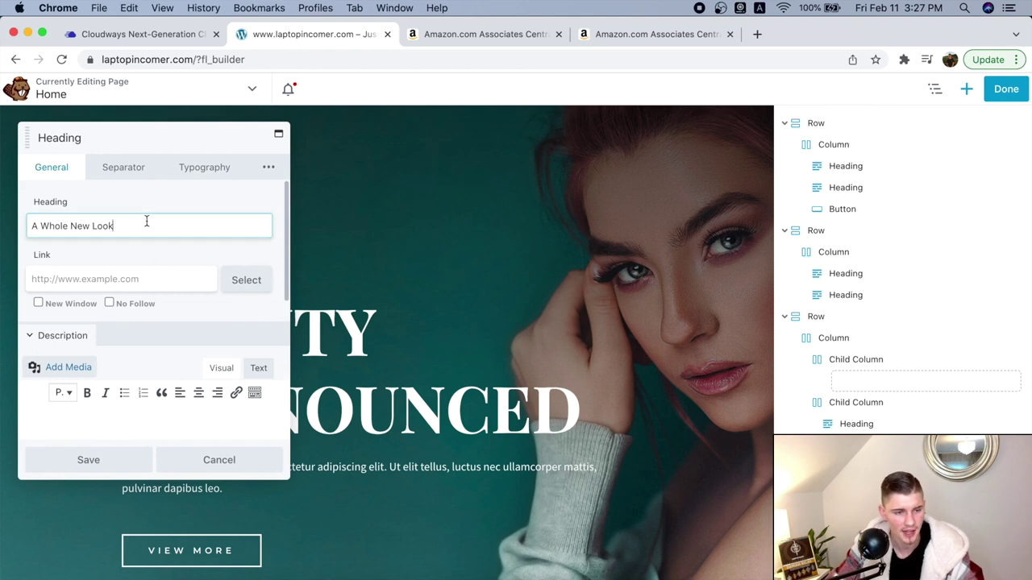
{"action": "key", "text": "super+a"}
{"action": "left_click_drag", "start_coordinate": [115, 131], "coordinate": [562, 160]}
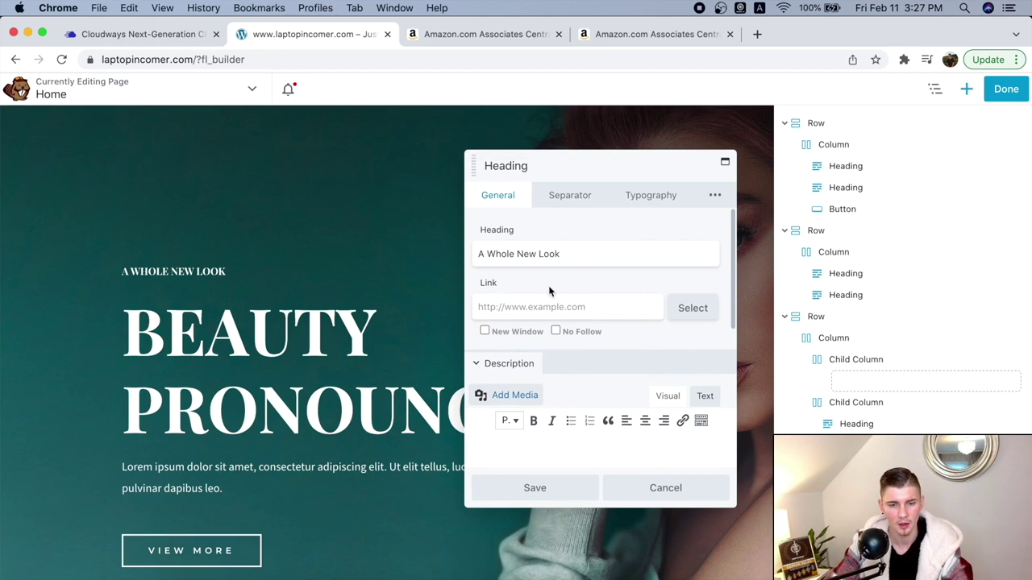
{"action": "left_click", "coordinate": [593, 259]}
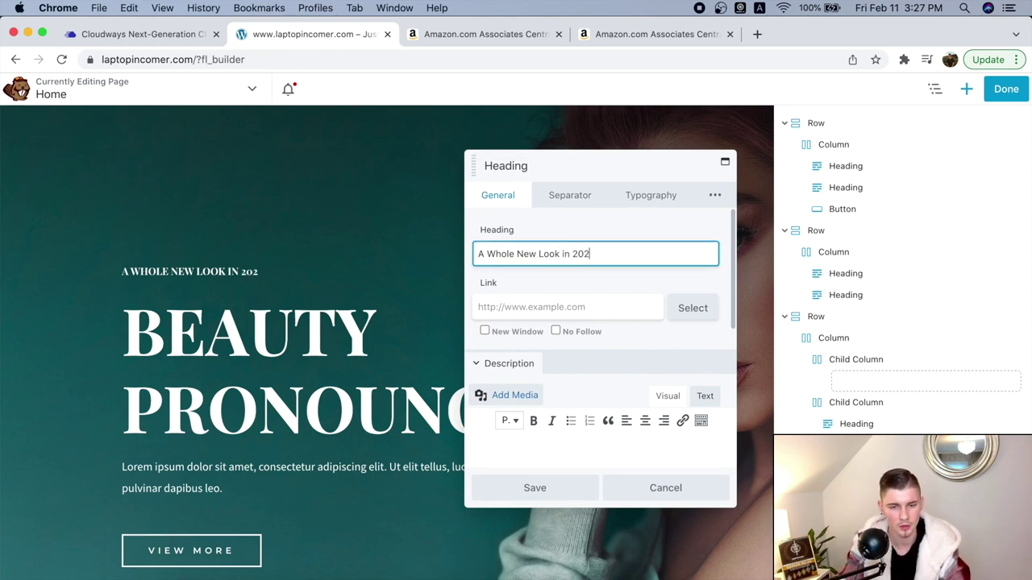
{"action": "type", "text": "in 2022"}
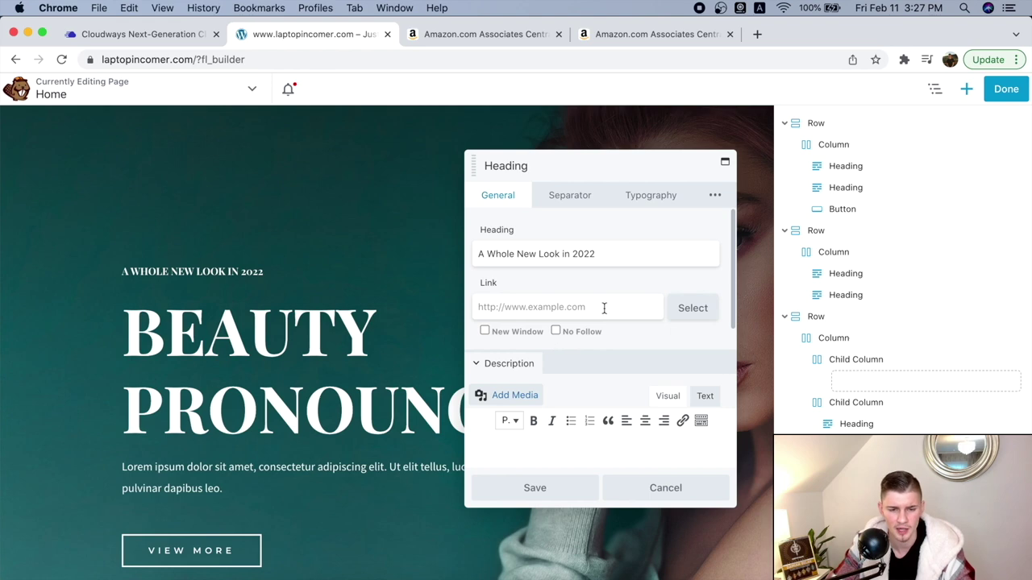
{"action": "left_click", "coordinate": [494, 309]}
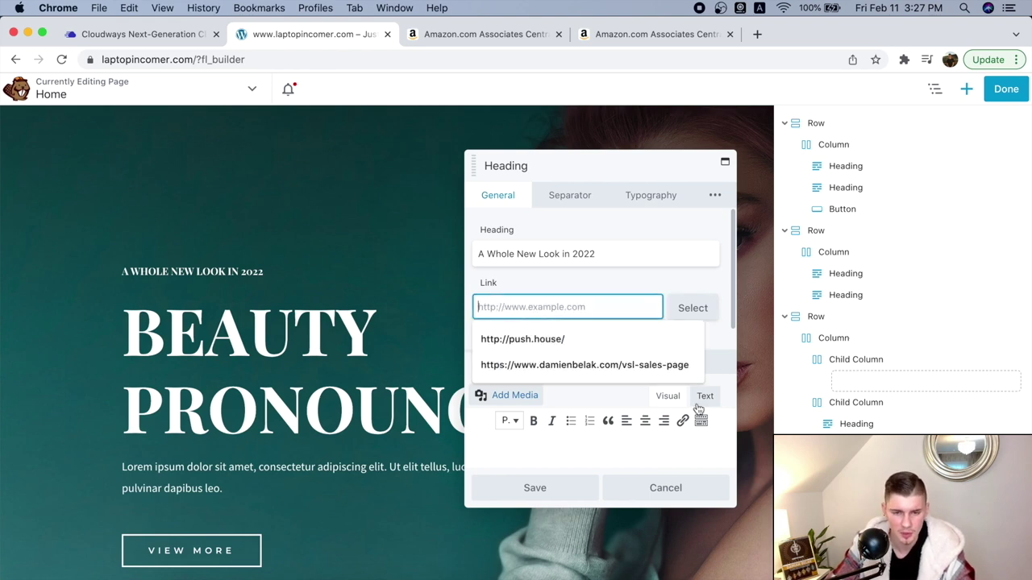
{"action": "left_click", "coordinate": [677, 290]}
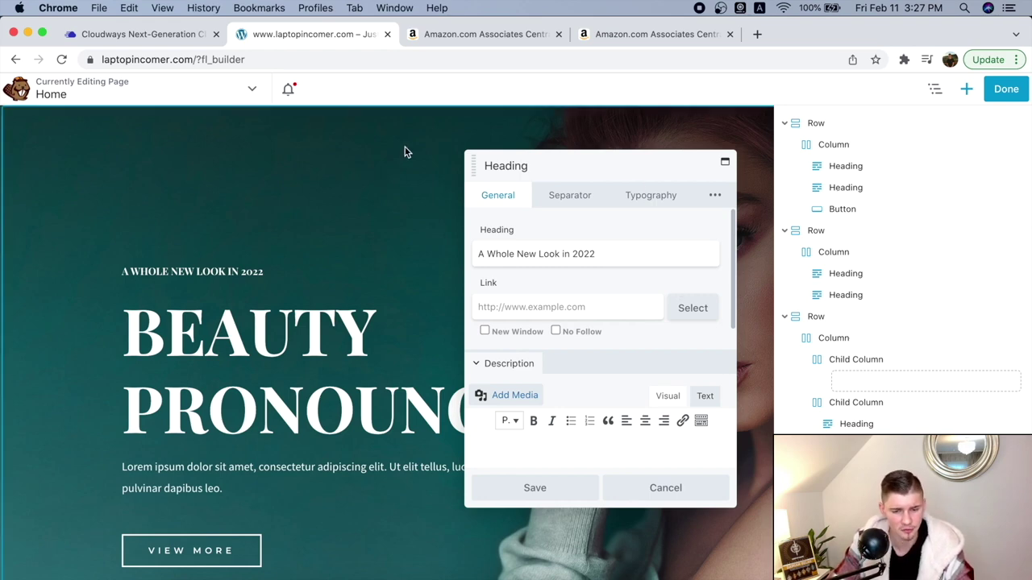
{"action": "left_click", "coordinate": [670, 493]}
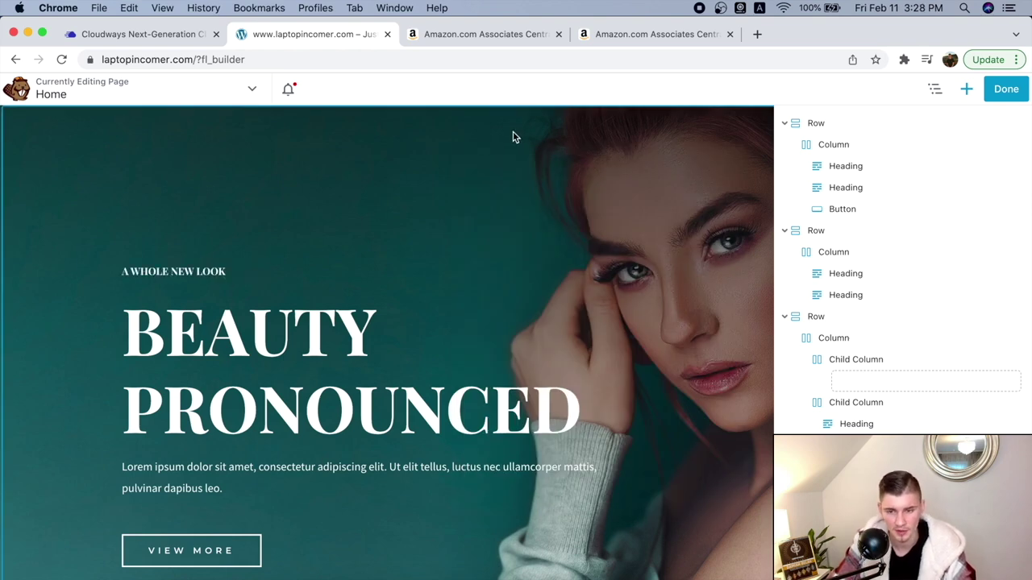
Step: Hide the page outline and leave the page builder for the site's WordPress dashboard
{"action": "left_click", "coordinate": [935, 88]}
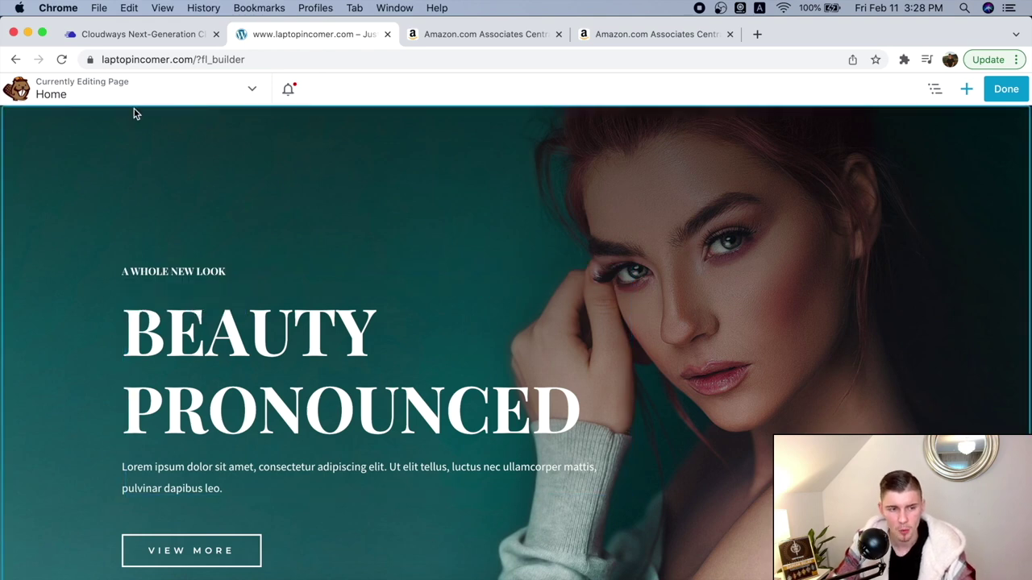
{"action": "left_click", "coordinate": [15, 58]}
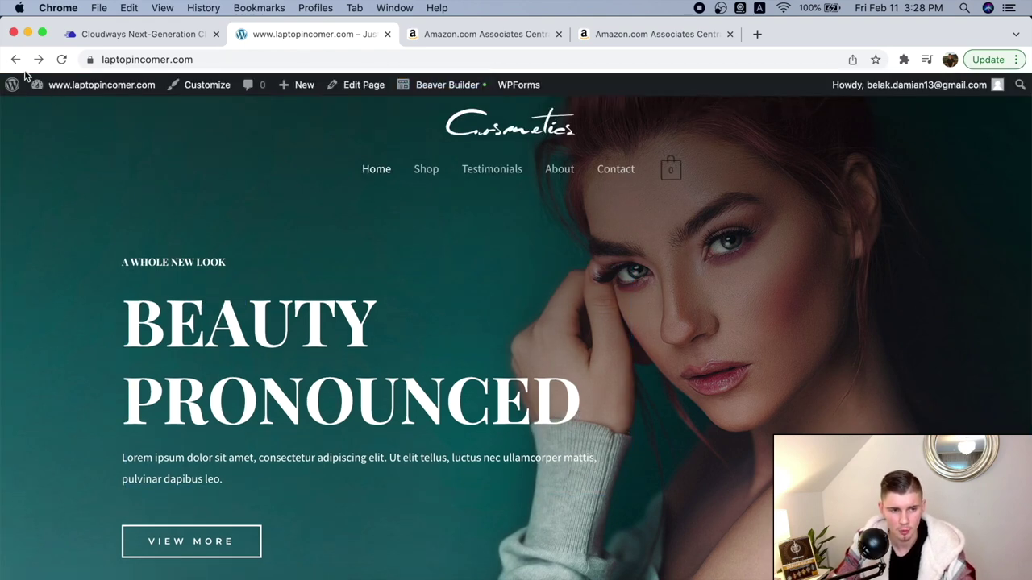
{"action": "left_click", "coordinate": [16, 59]}
{"action": "mouse_move", "coordinate": [80, 85]}
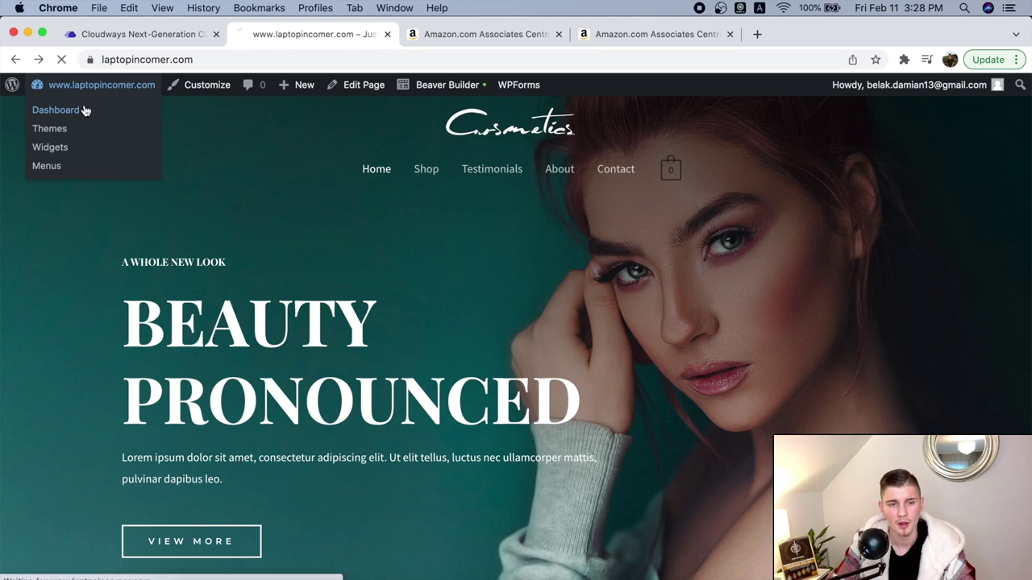
{"action": "left_click", "coordinate": [85, 111]}
{"action": "mouse_move", "coordinate": [103, 193]}
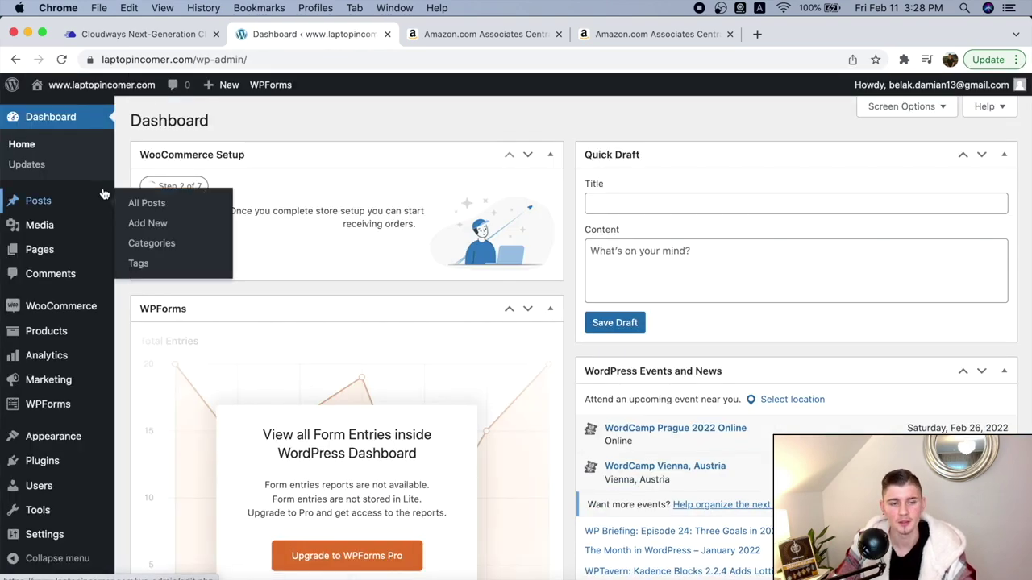
Step: Open the live site in a separate browser tab and view its Shop page
{"action": "mouse_move", "coordinate": [97, 85]}
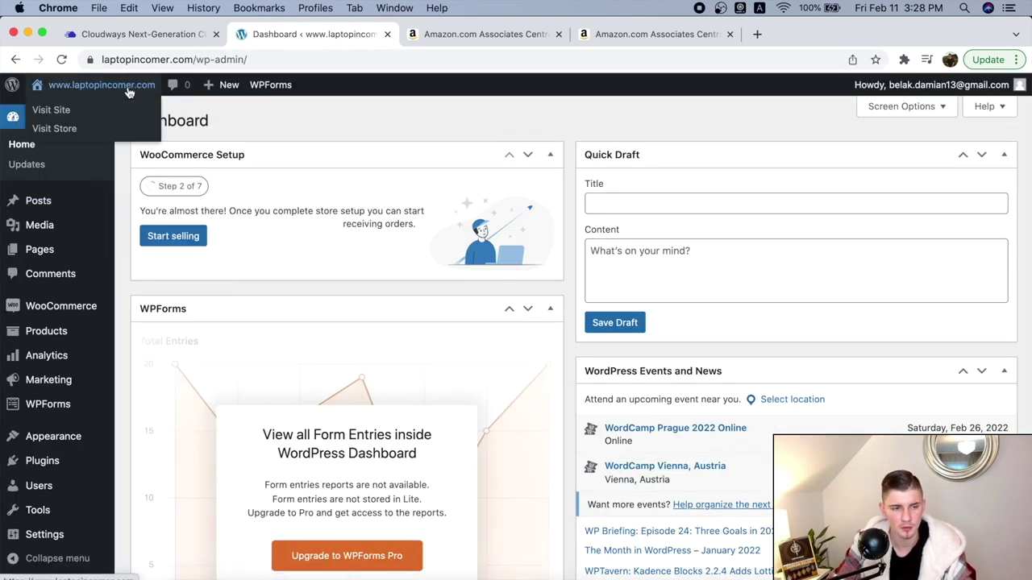
{"action": "right_click", "coordinate": [85, 112]}
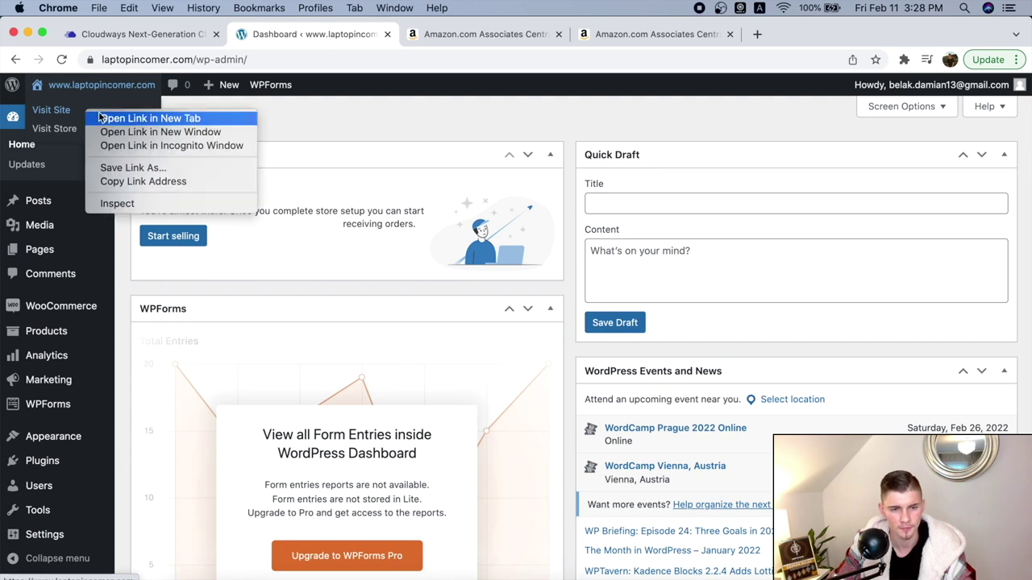
{"action": "left_click", "coordinate": [105, 119]}
{"action": "left_click", "coordinate": [440, 33]}
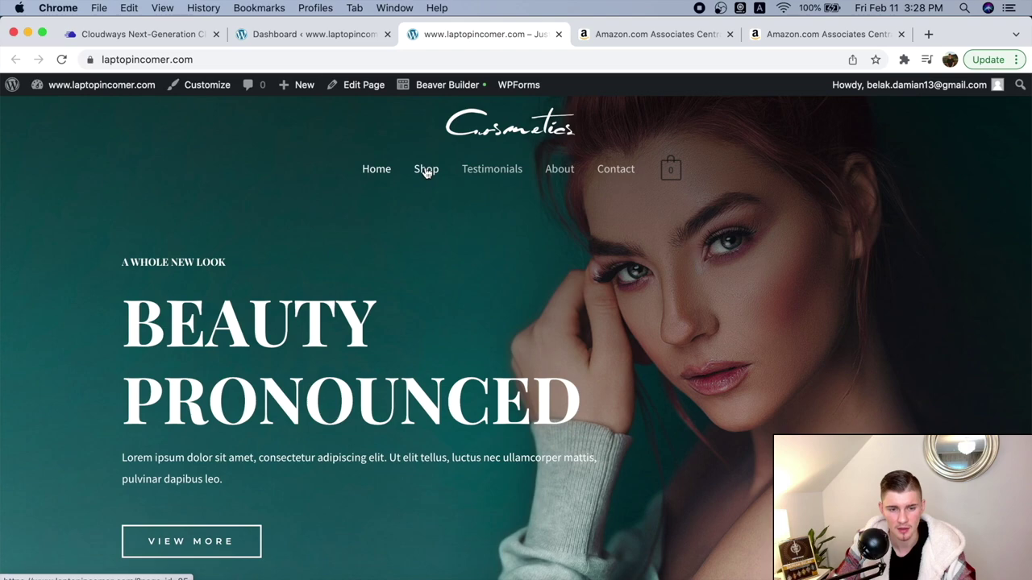
{"action": "left_click", "coordinate": [426, 169]}
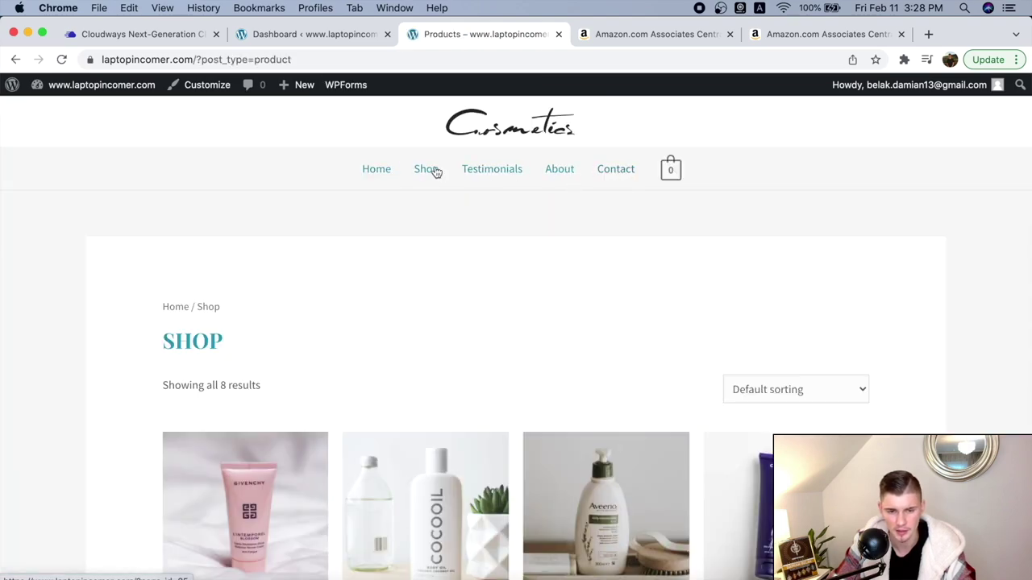
Step: Return to the WordPress dashboard and open the list of all pages
{"action": "left_click", "coordinate": [306, 34]}
{"action": "mouse_move", "coordinate": [41, 251]}
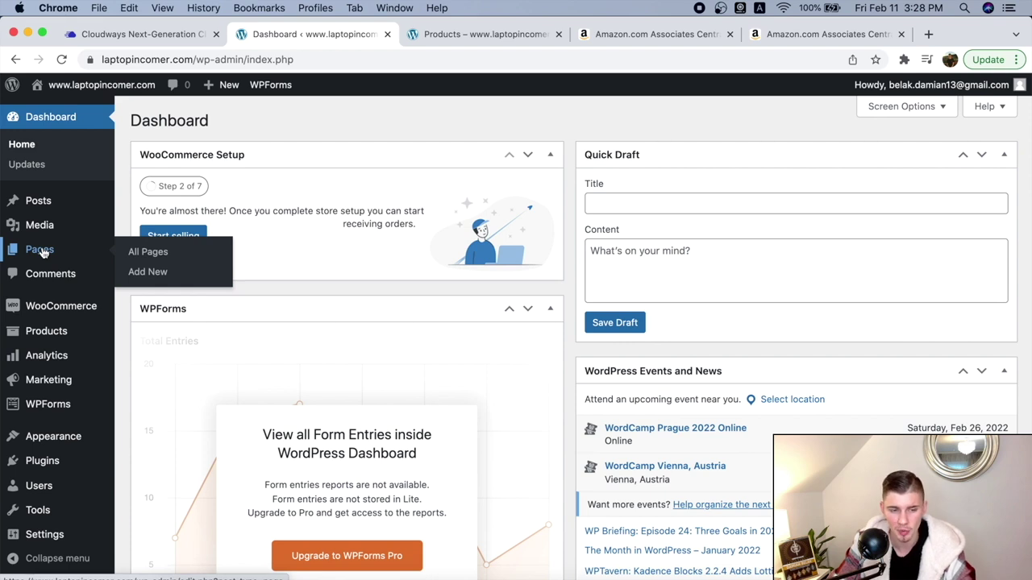
{"action": "left_click", "coordinate": [145, 252]}
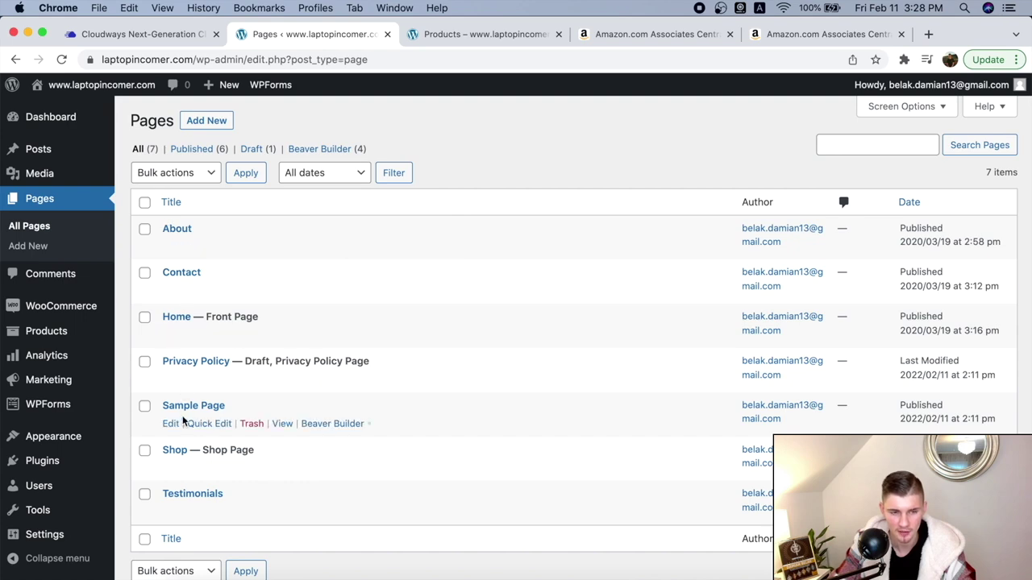
Step: Compare the dashboard's page list with the live site's navigation and look over the products on the Shop page
{"action": "left_click", "coordinate": [486, 35]}
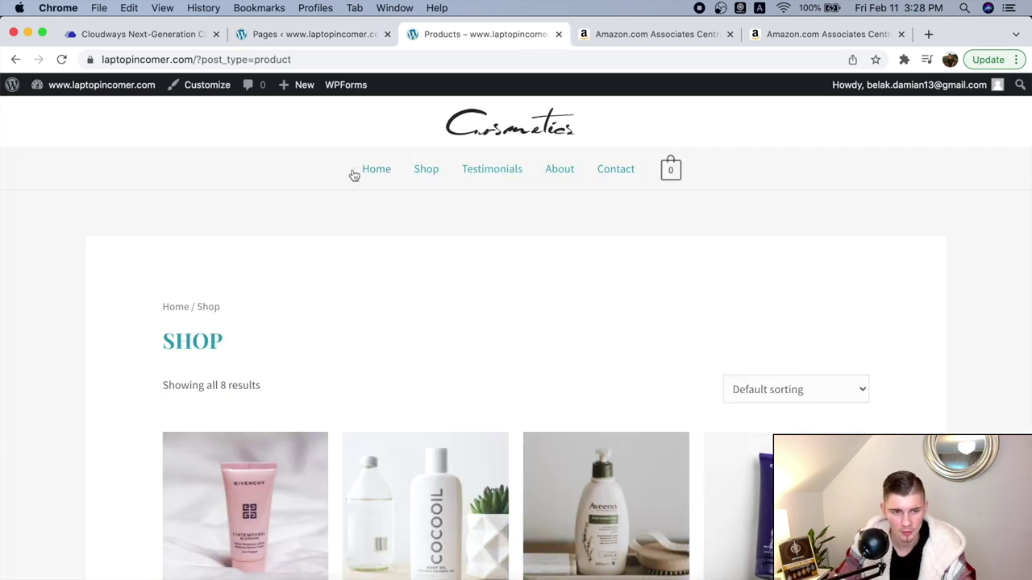
{"action": "left_click", "coordinate": [326, 35]}
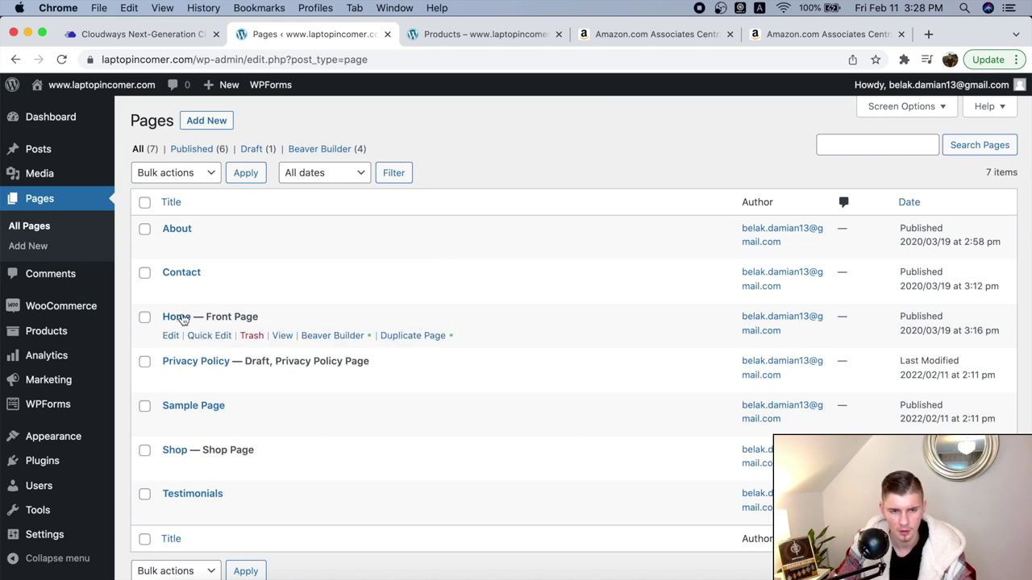
{"action": "left_click", "coordinate": [462, 31]}
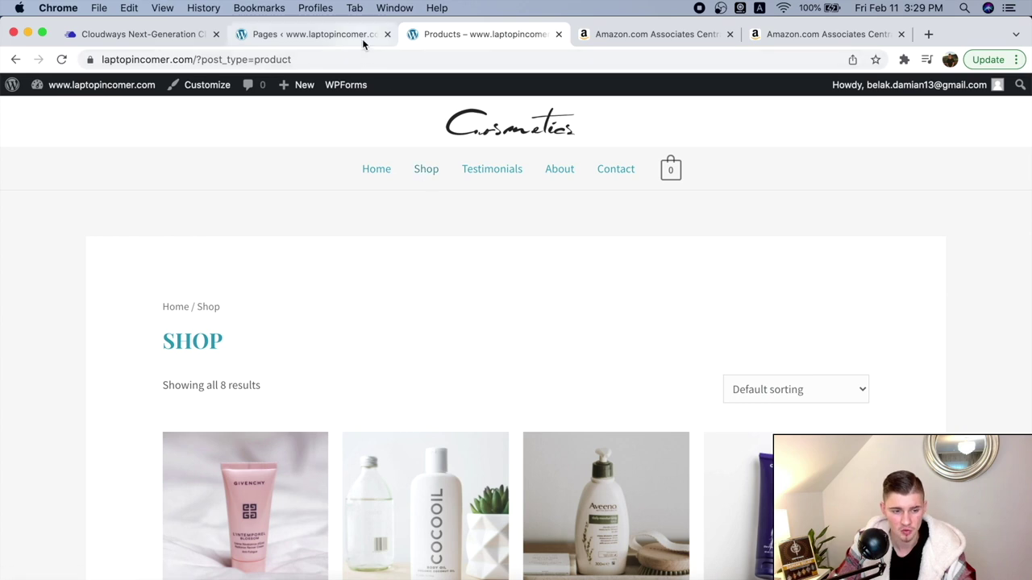
{"action": "left_click", "coordinate": [322, 34]}
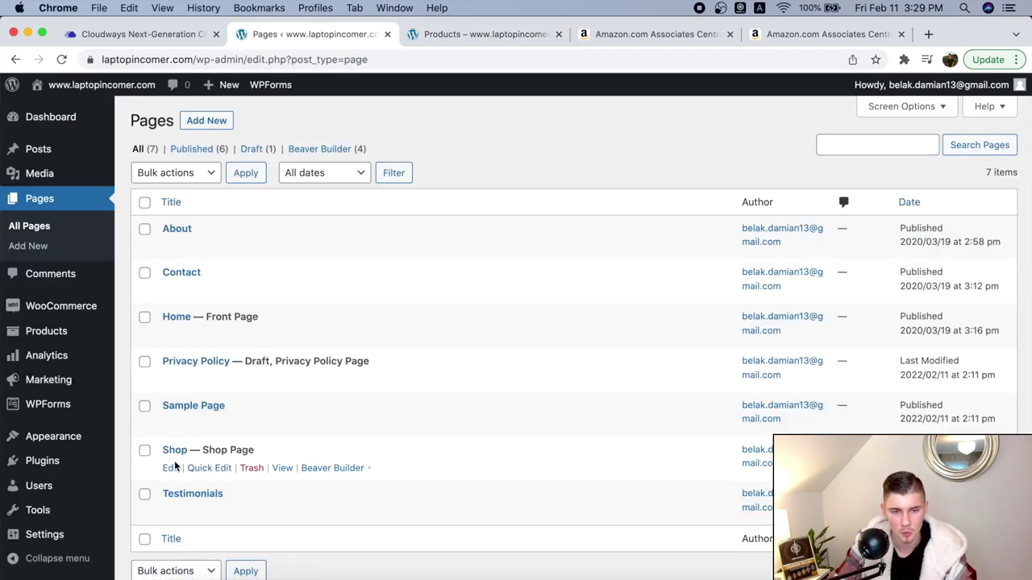
{"action": "left_click", "coordinate": [458, 42]}
{"action": "left_click", "coordinate": [419, 169]}
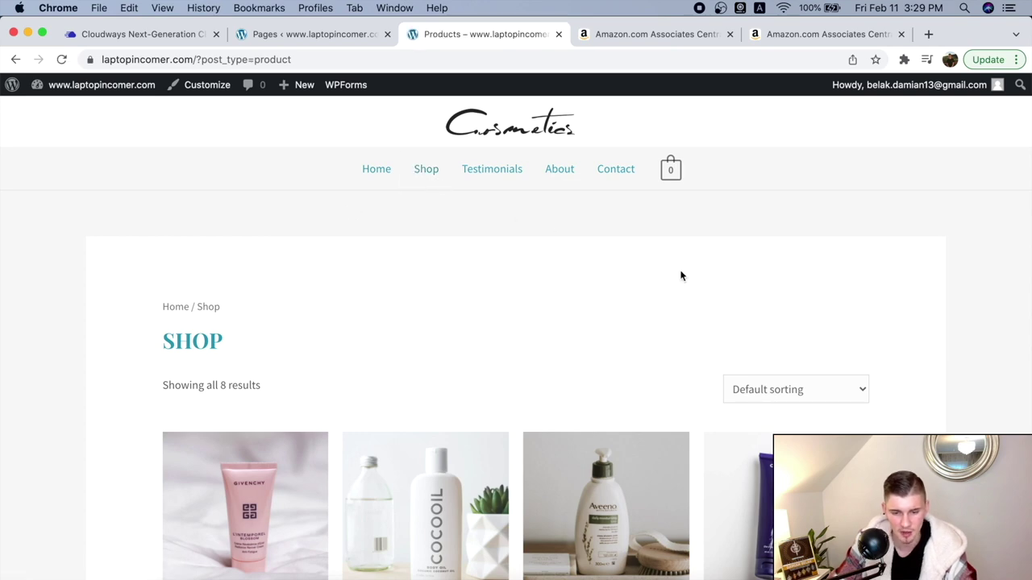
{"action": "scroll", "coordinate": [680, 276], "scroll_direction": "down", "scroll_amount": 10}
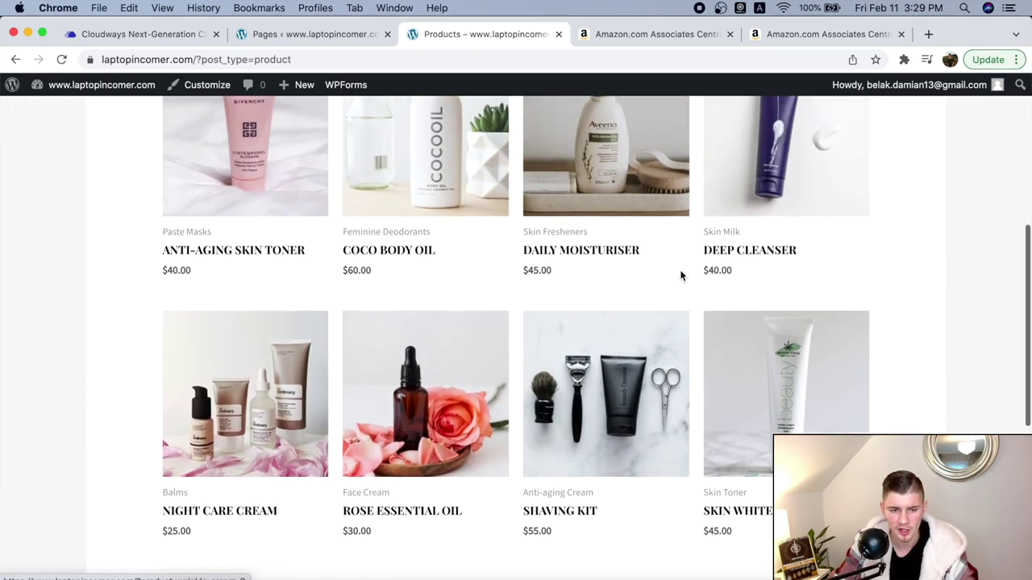
{"action": "scroll", "coordinate": [680, 275], "scroll_direction": "up", "scroll_amount": 10}
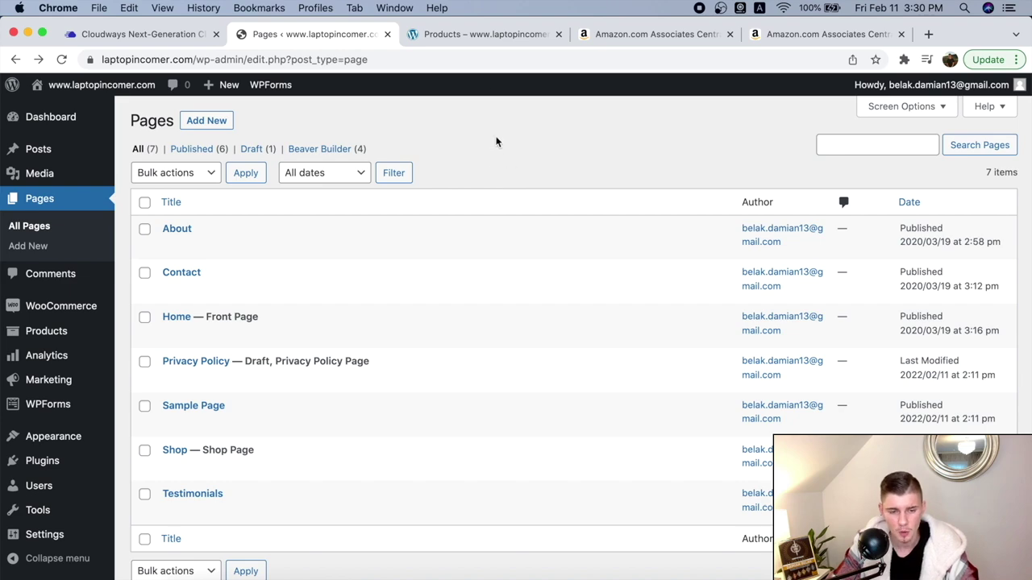
{"action": "left_click", "coordinate": [466, 34]}
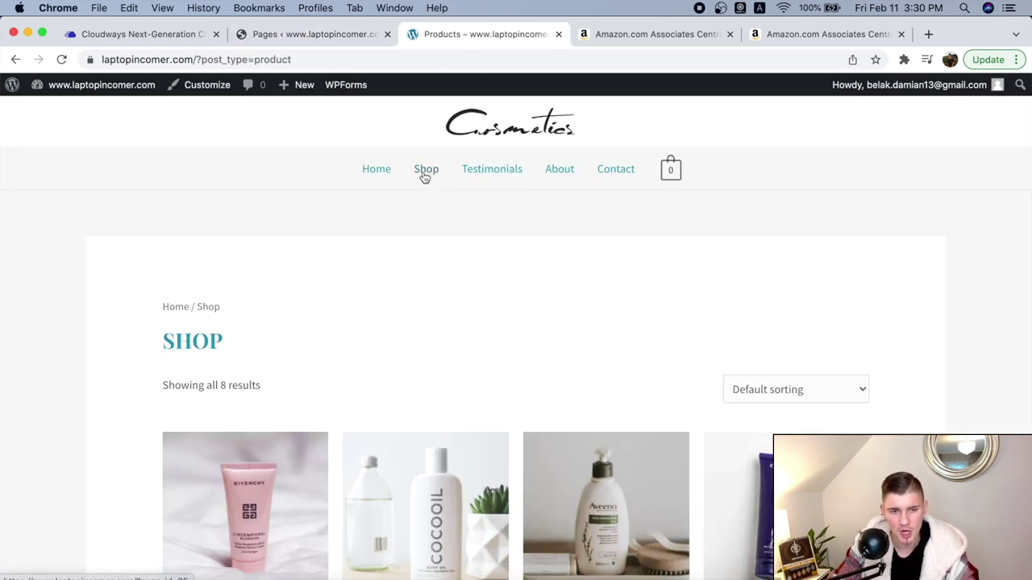
Step: Quick-edit the Shop page's title and slug to "Store", check the live shop page, and return to the page list
{"action": "left_click", "coordinate": [328, 39]}
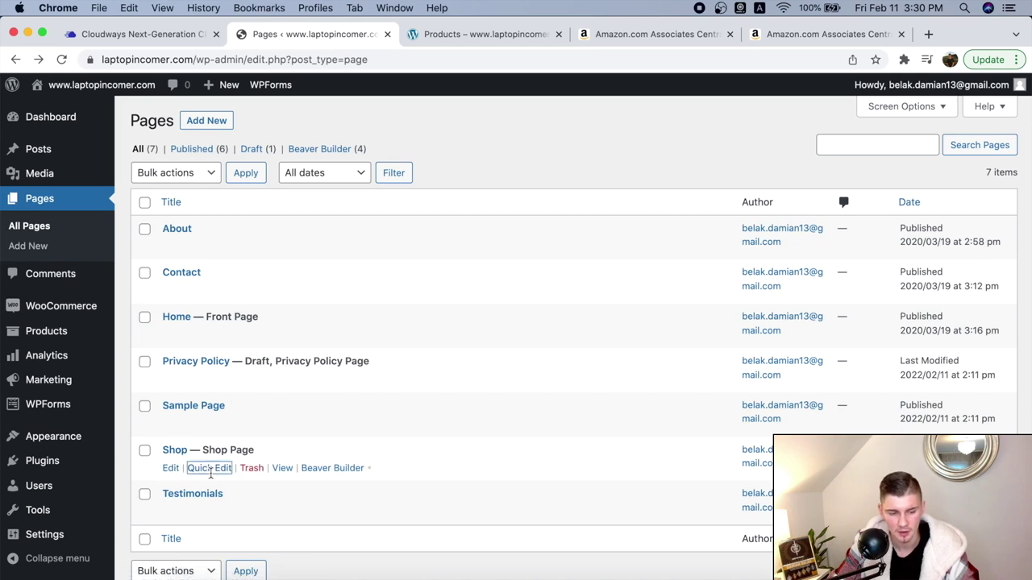
{"action": "left_click", "coordinate": [208, 468]}
{"action": "double_click", "coordinate": [211, 471]}
{"action": "type", "text": "Store"}
{"action": "double_click", "coordinate": [226, 495]}
{"action": "type", "text": "Store"}
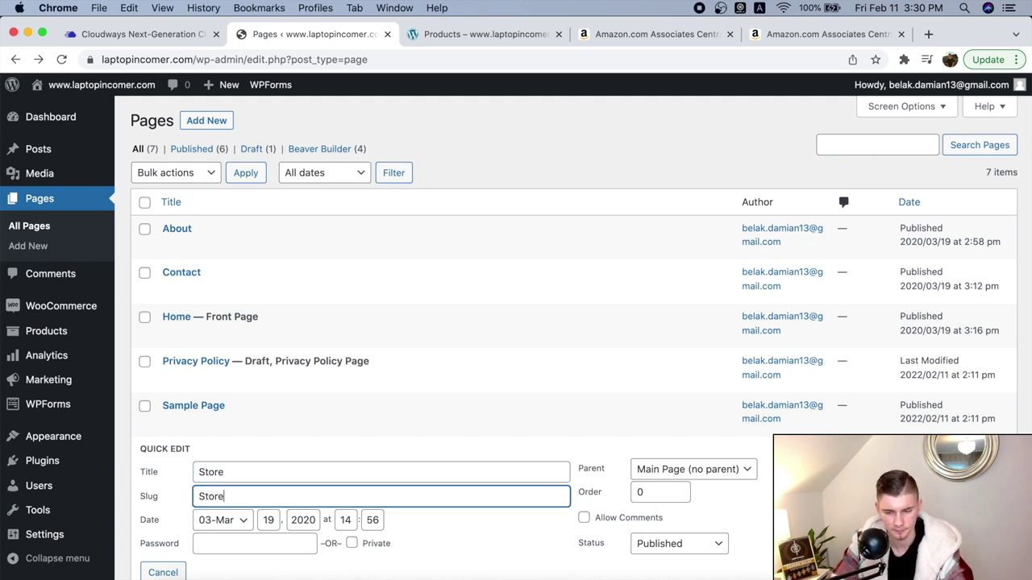
{"action": "key", "text": "Return"}
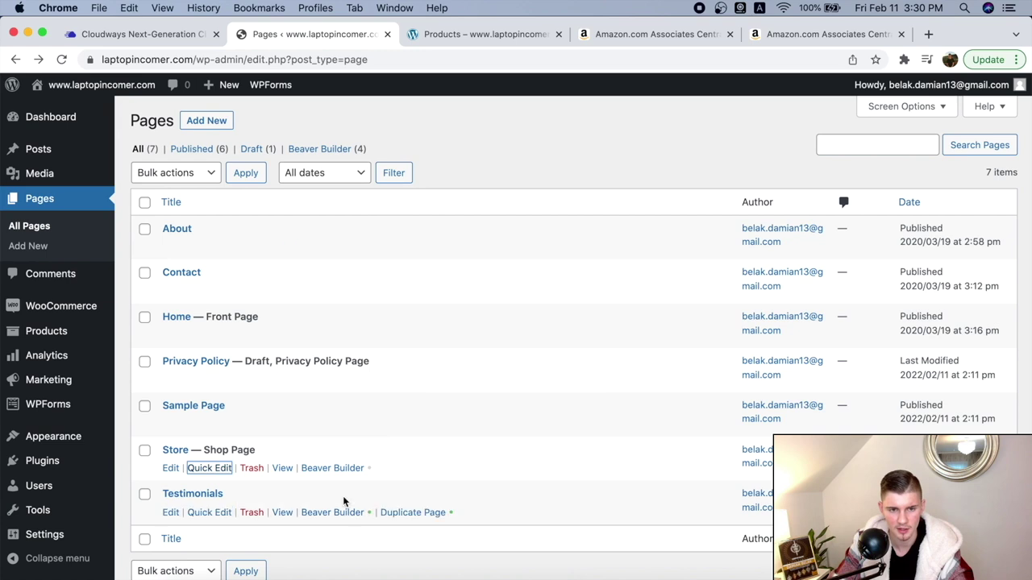
{"action": "left_click", "coordinate": [468, 33]}
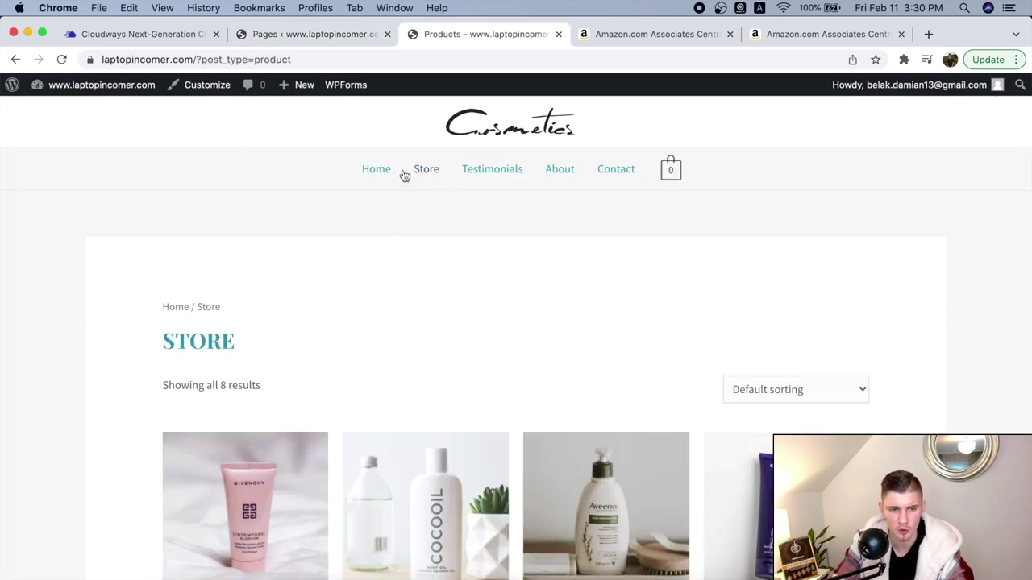
{"action": "left_click", "coordinate": [333, 34]}
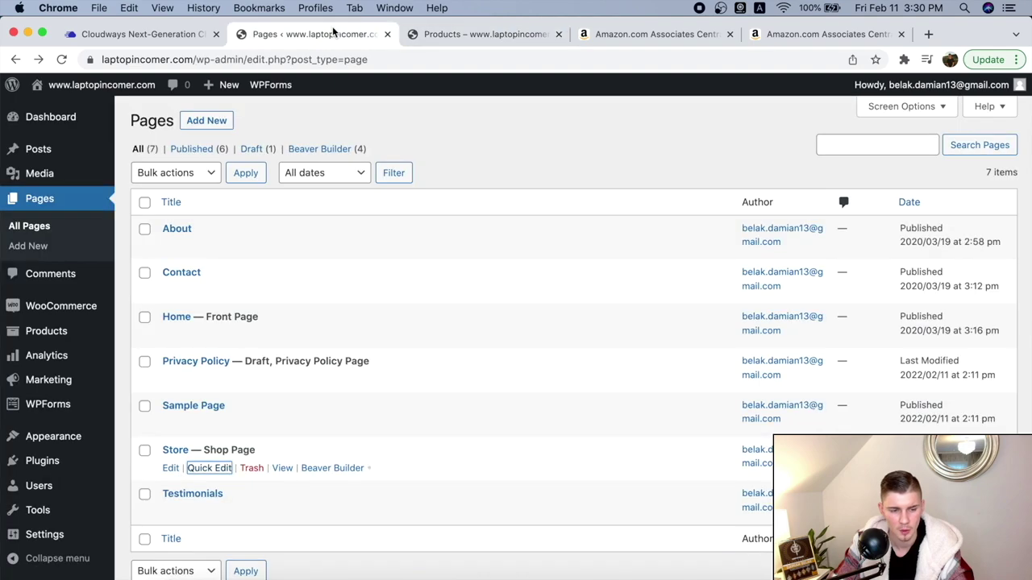
Step: Look over the Store page in the page editor and the product listing on the live store
{"action": "left_click", "coordinate": [170, 469]}
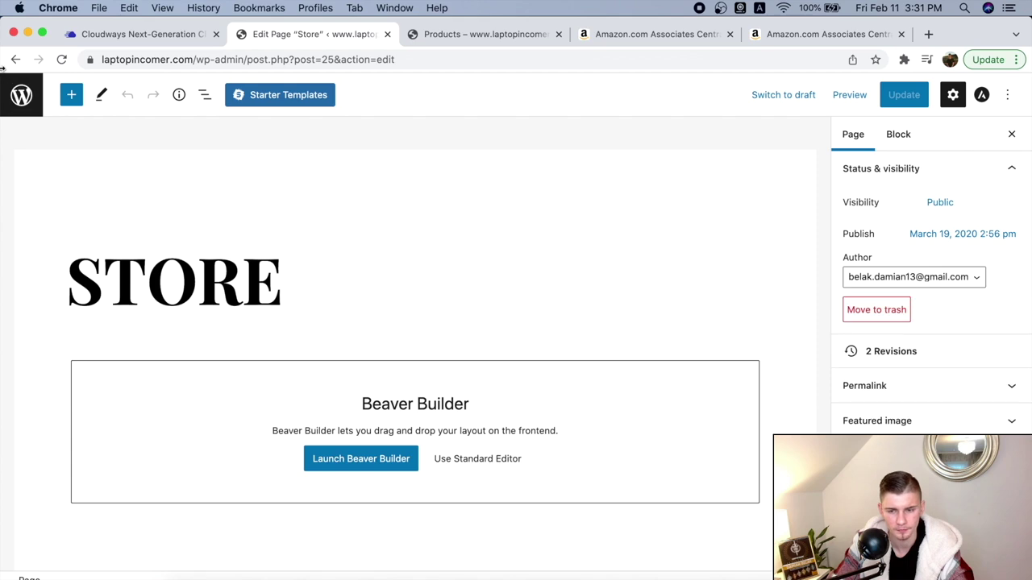
{"action": "left_click", "coordinate": [16, 60]}
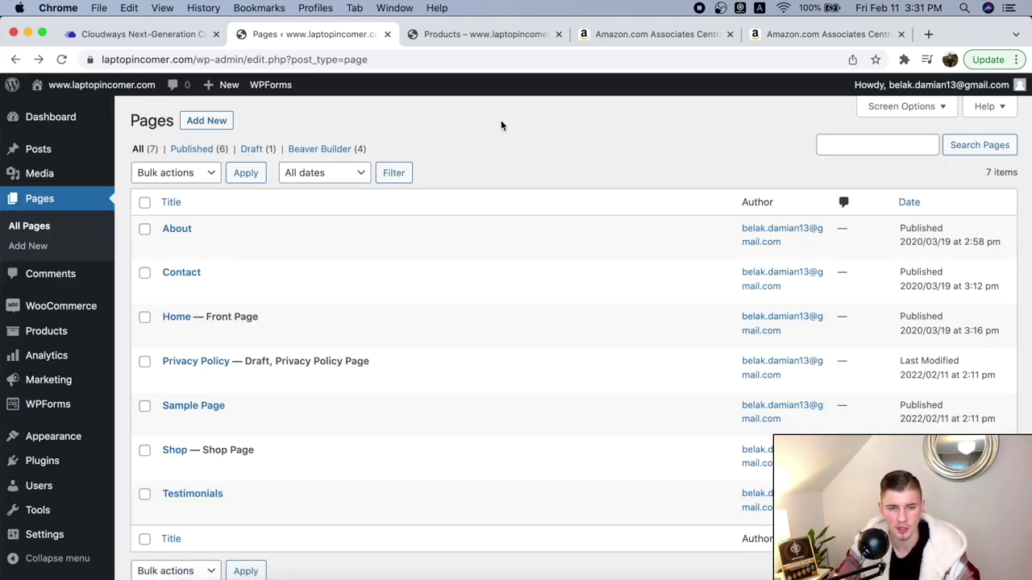
{"action": "left_click", "coordinate": [461, 32]}
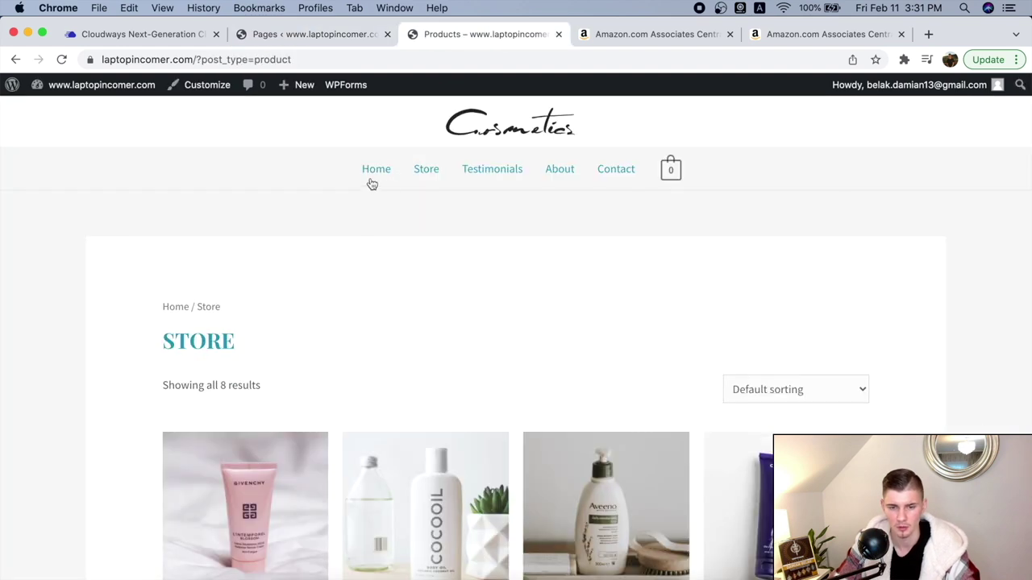
{"action": "scroll", "coordinate": [346, 194], "scroll_direction": "down", "scroll_amount": 5}
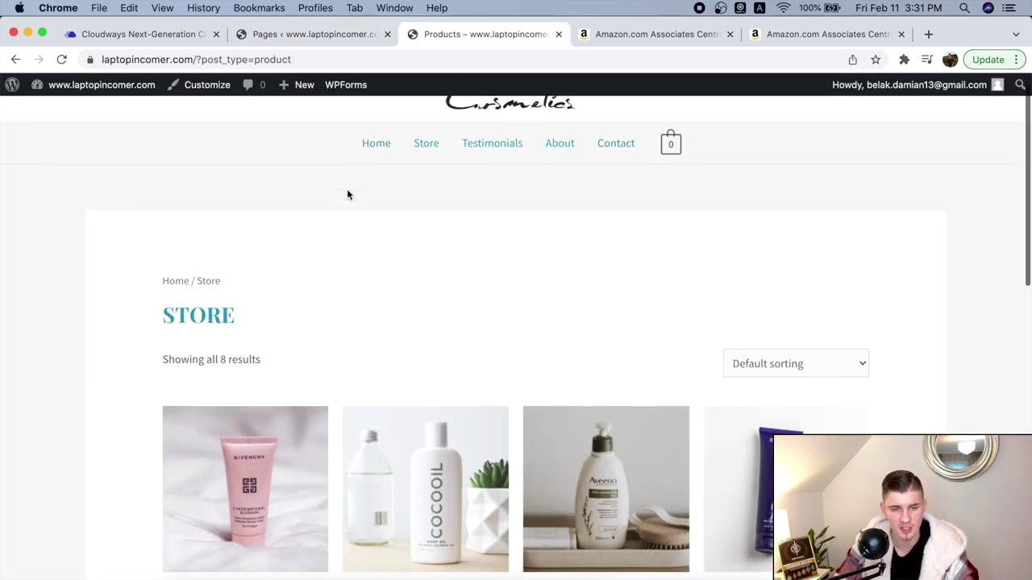
{"action": "scroll", "coordinate": [346, 193], "scroll_direction": "down", "scroll_amount": 4}
{"action": "scroll", "coordinate": [346, 193], "scroll_direction": "up", "scroll_amount": 7}
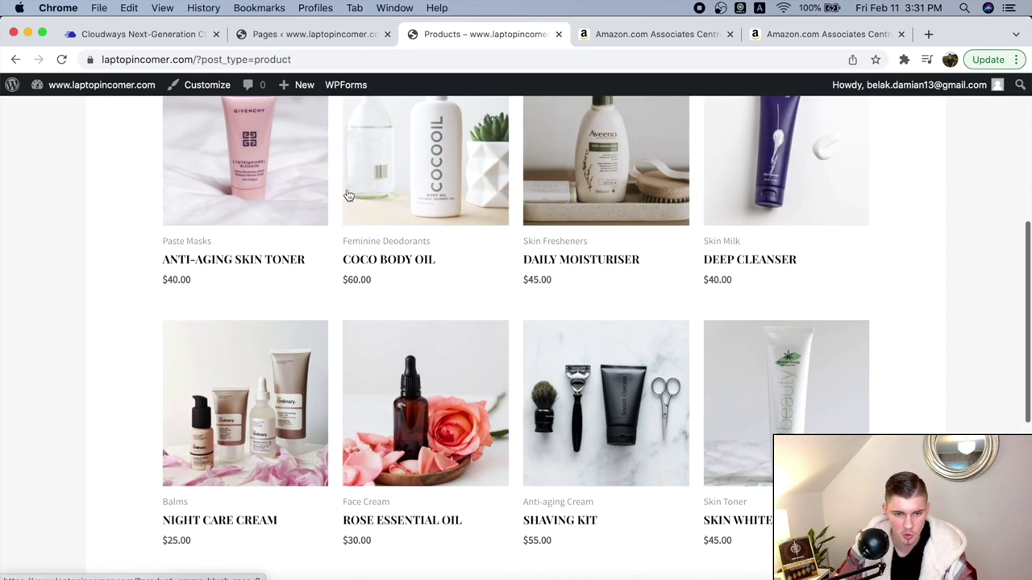
{"action": "scroll", "coordinate": [347, 194], "scroll_direction": "up", "scroll_amount": 1}
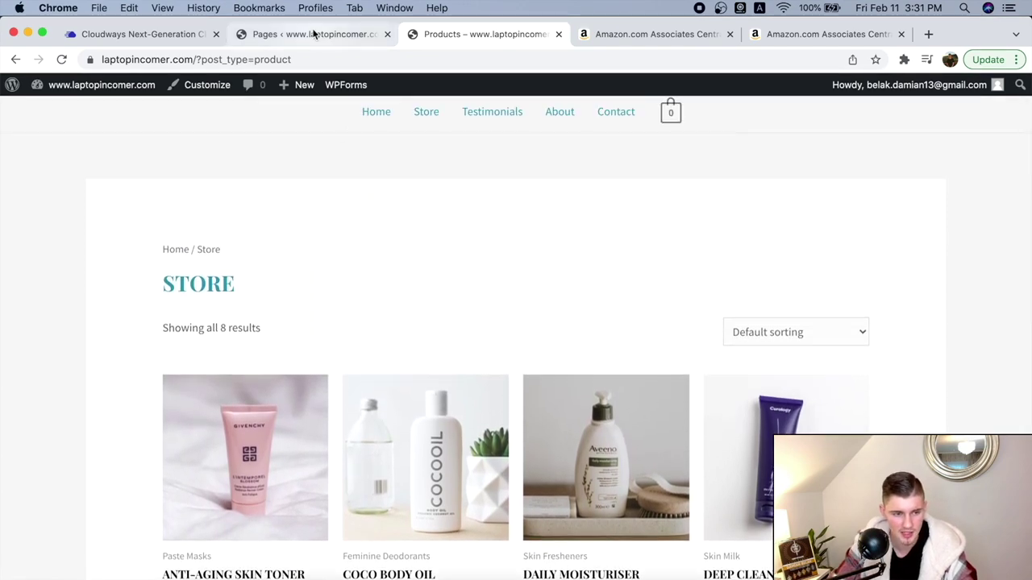
Step: Open the Anti-aging Skin Toner product for editing from the site's list of all products
{"action": "left_click", "coordinate": [314, 34]}
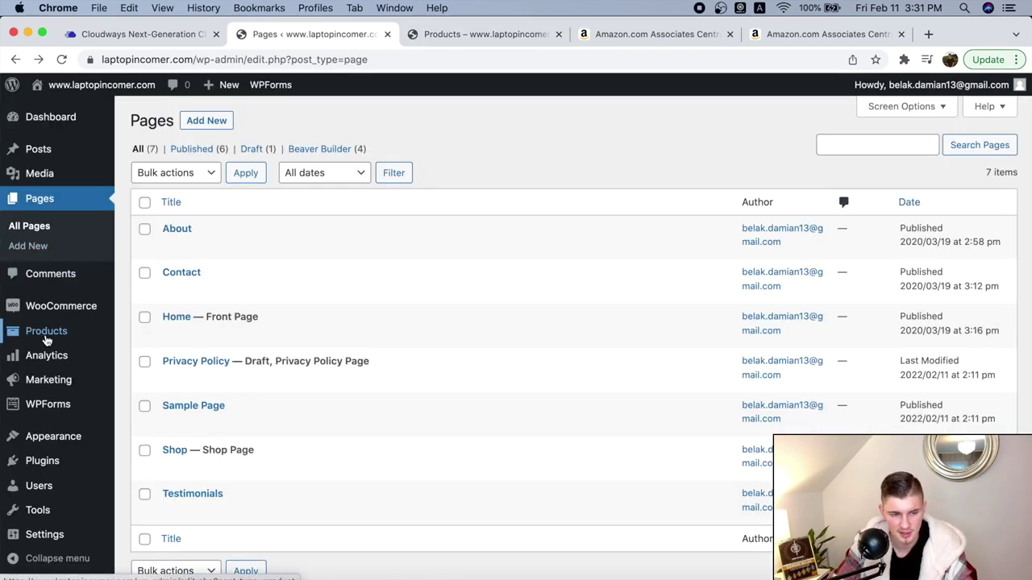
{"action": "mouse_move", "coordinate": [16, 334]}
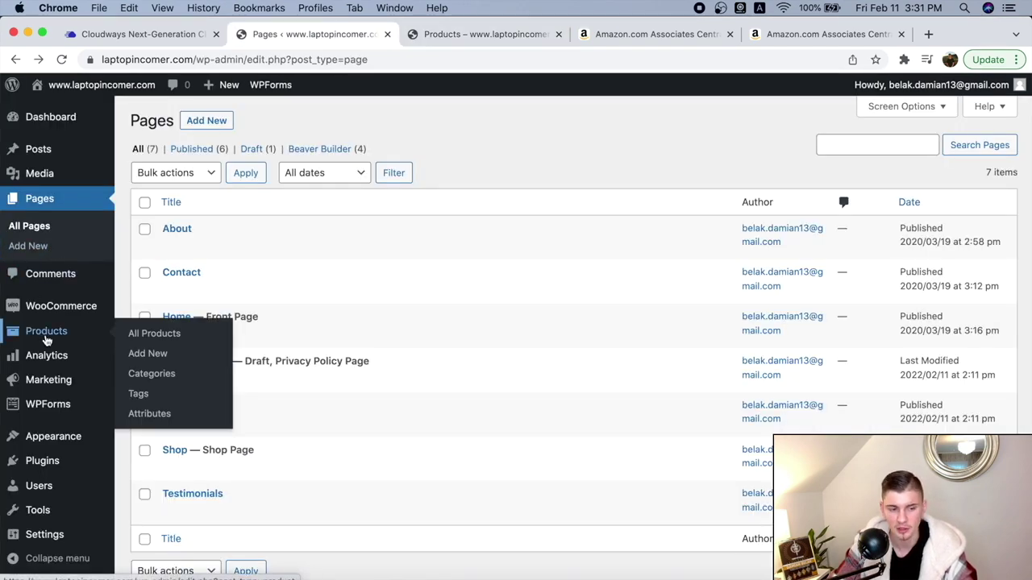
{"action": "left_click", "coordinate": [149, 334]}
{"action": "scroll", "coordinate": [539, 266], "scroll_direction": "down", "scroll_amount": 5}
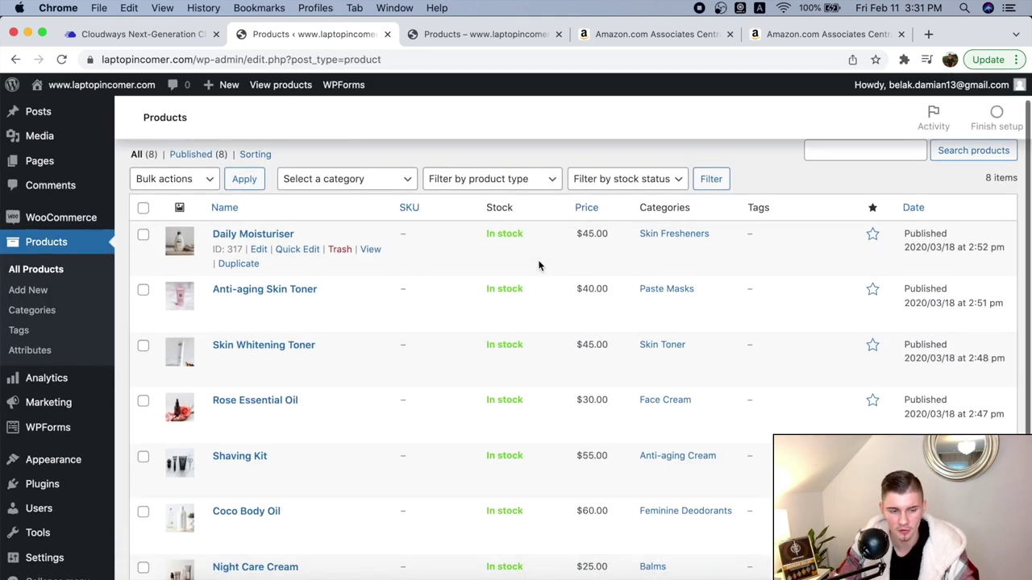
{"action": "scroll", "coordinate": [539, 266], "scroll_direction": "up", "scroll_amount": 5}
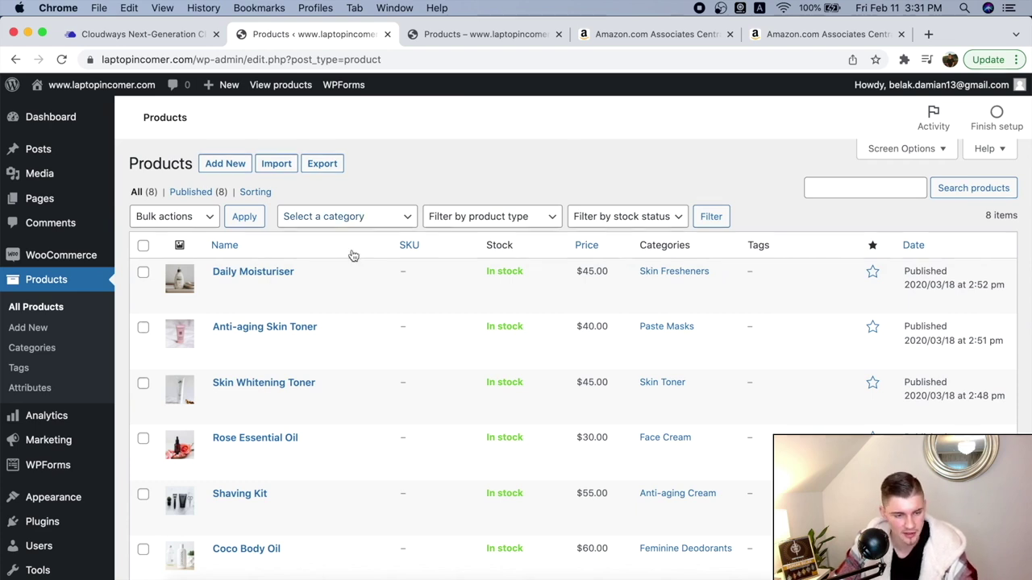
{"action": "mouse_move", "coordinate": [244, 361]}
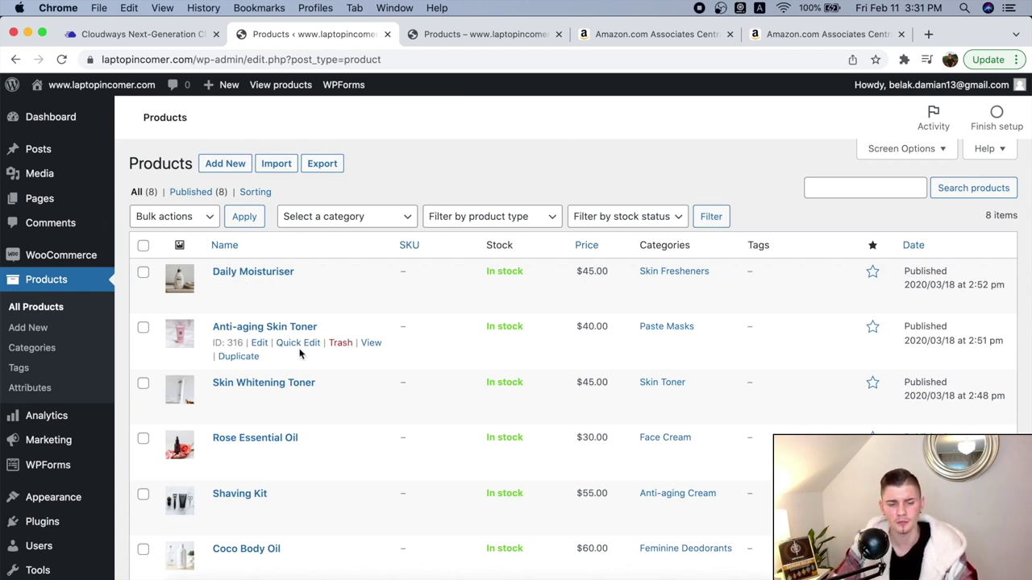
{"action": "left_click", "coordinate": [258, 342]}
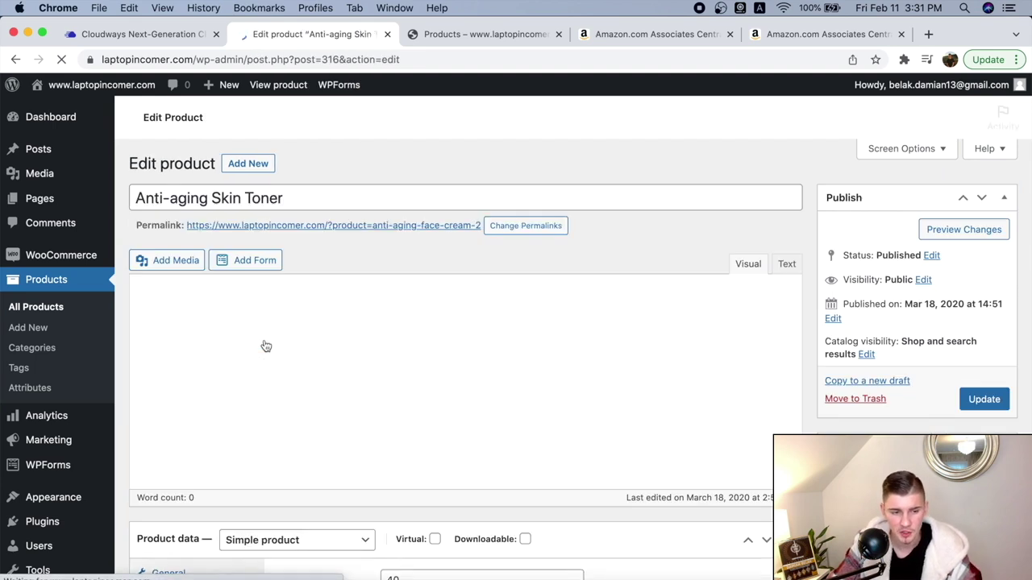
{"action": "left_click_drag", "start_coordinate": [299, 204], "coordinate": [246, 198]}
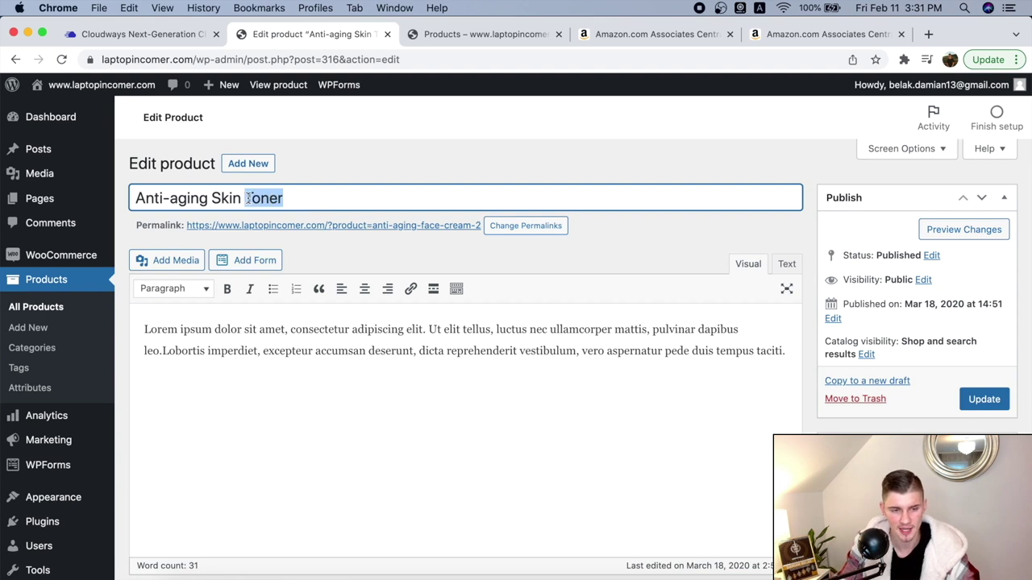
{"action": "key", "text": "BackSpace"}
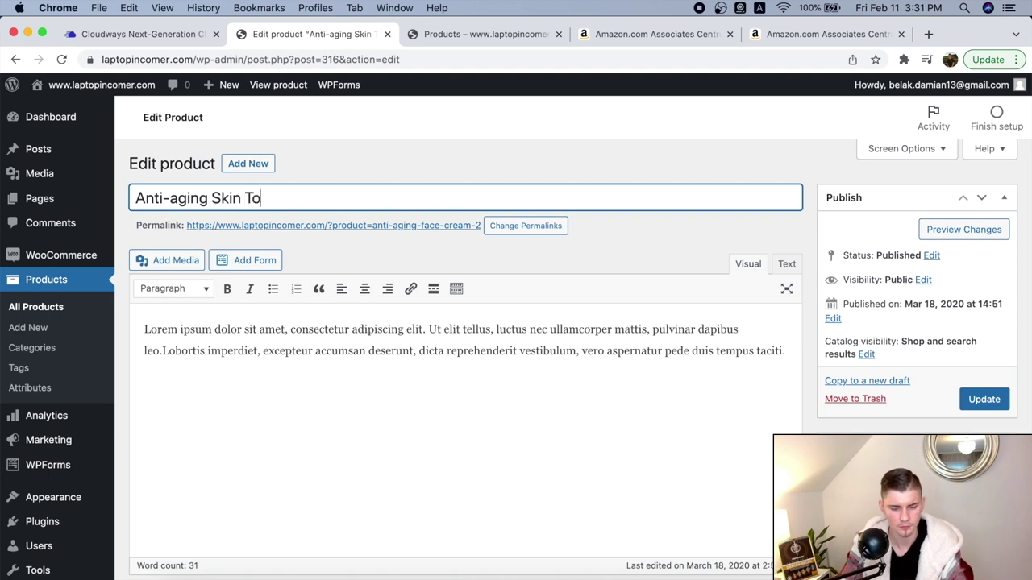
{"action": "left_click", "coordinate": [355, 167]}
{"action": "scroll", "coordinate": [354, 167], "scroll_direction": "down", "scroll_amount": 2}
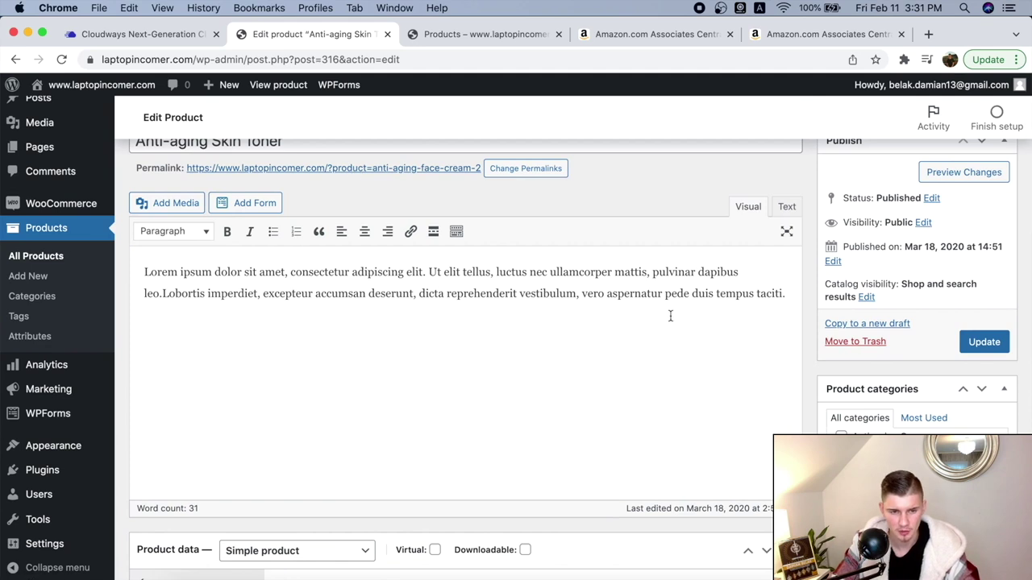
Step: View the Anti-aging Skin Toner's product page on the live store
{"action": "left_click", "coordinate": [466, 34]}
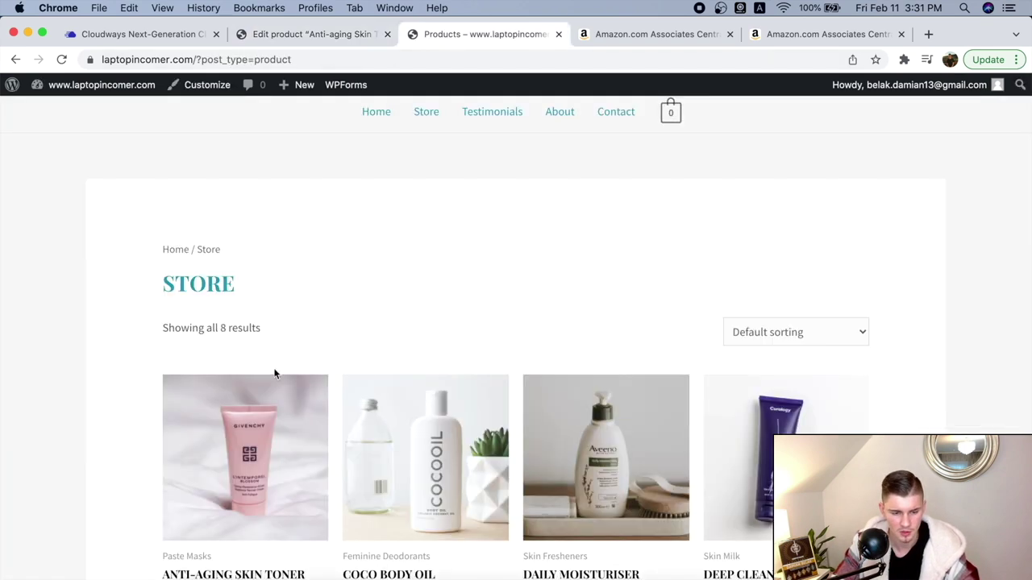
{"action": "scroll", "coordinate": [288, 420], "scroll_direction": "down", "scroll_amount": 1}
{"action": "left_click", "coordinate": [288, 420]}
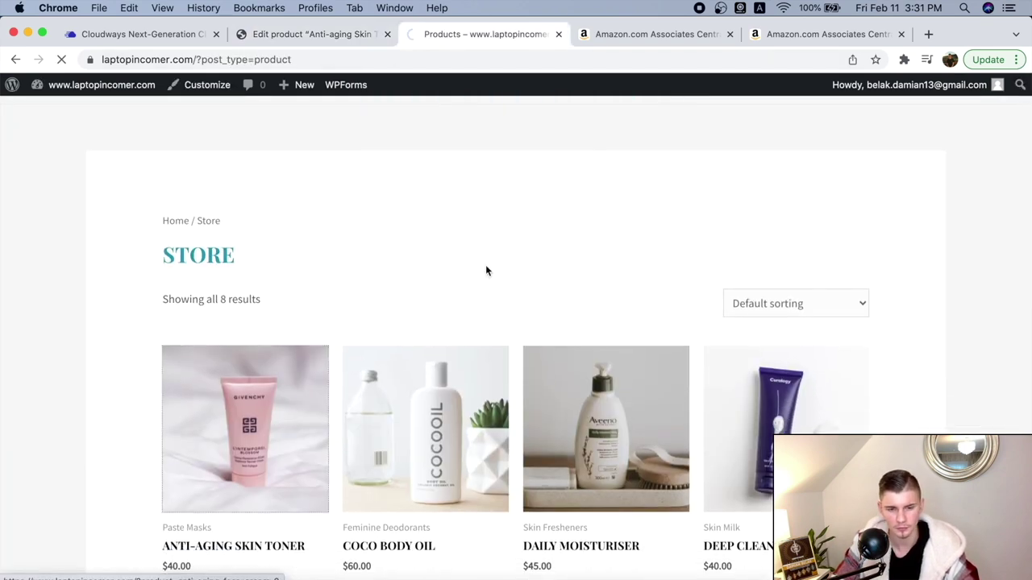
{"action": "scroll", "coordinate": [449, 250], "scroll_direction": "down", "scroll_amount": 3}
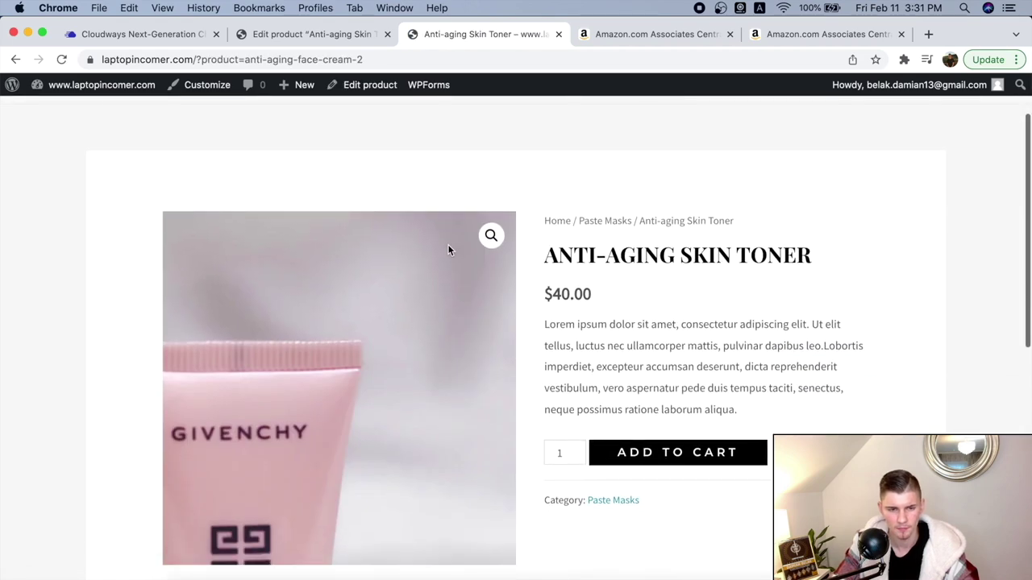
Step: Append NEW to the product title so it reads "Anti-aging Skin Toner NEW"
{"action": "left_click", "coordinate": [333, 32]}
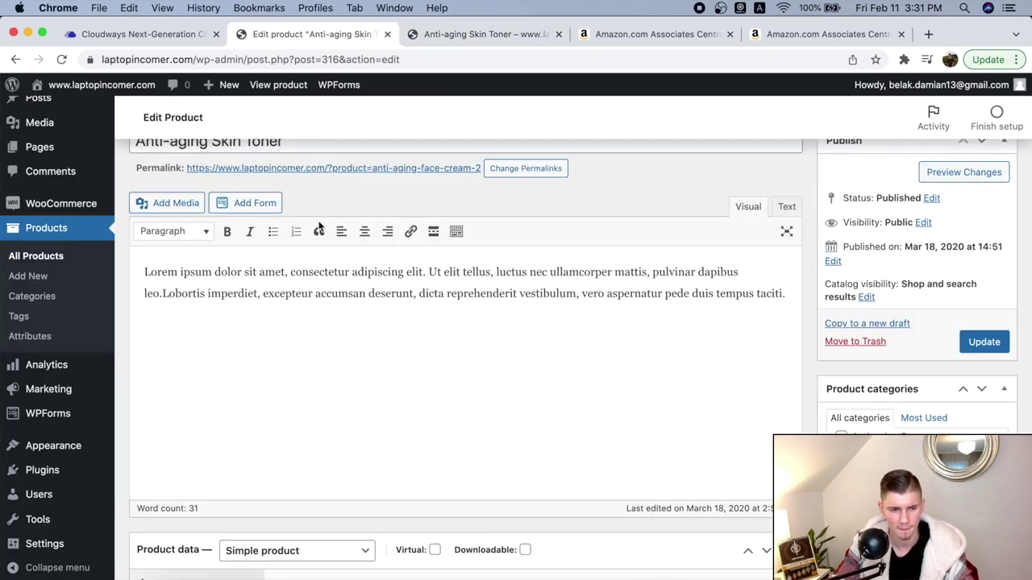
{"action": "left_click", "coordinate": [306, 167]}
{"action": "type", "text": "NEW"}
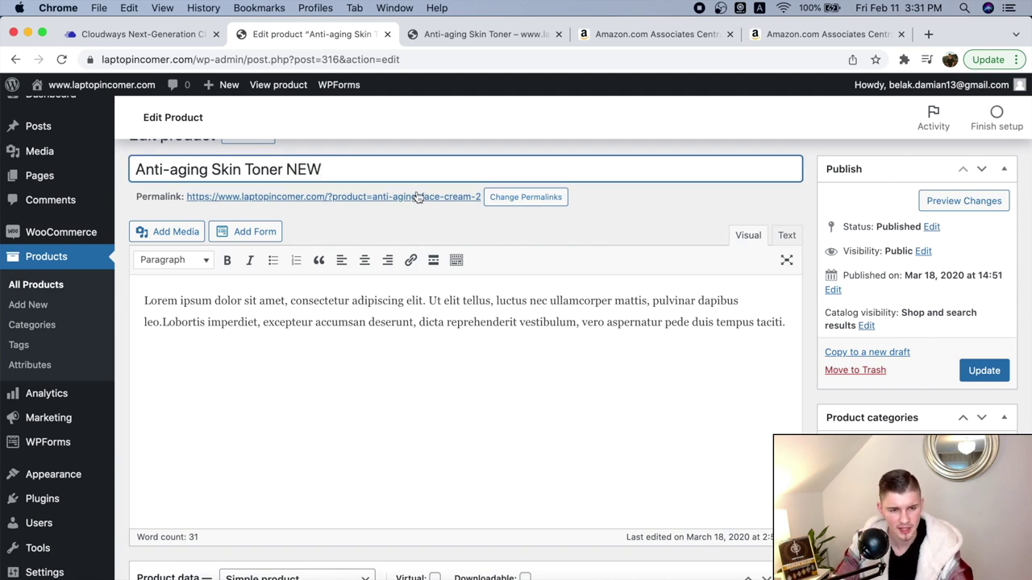
{"action": "left_click_drag", "start_coordinate": [320, 170], "coordinate": [291, 169]}
{"action": "left_click", "coordinate": [329, 169]}
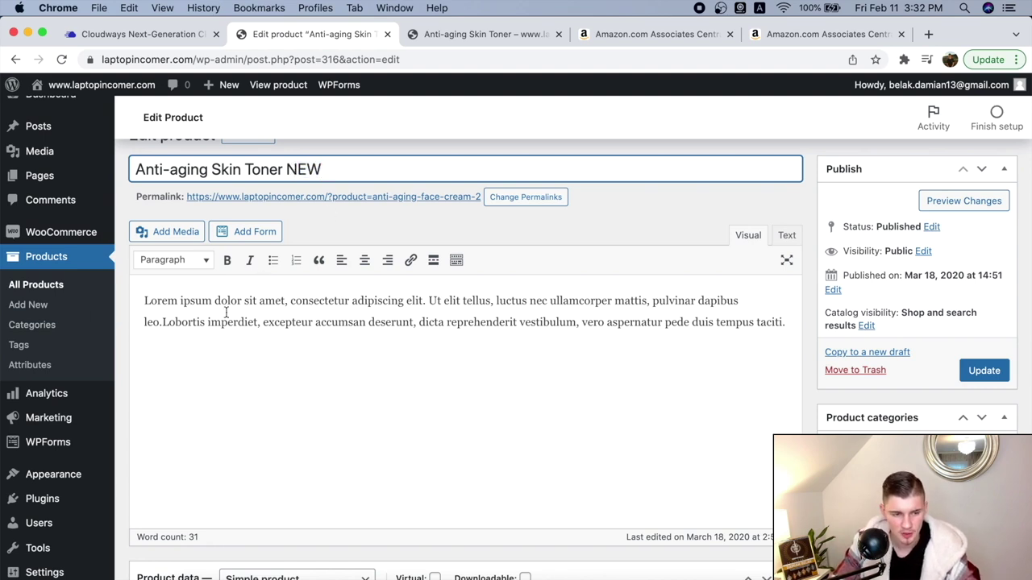
Step: Compare the main description in the product editor with the Description section on the live product page
{"action": "left_click_drag", "start_coordinate": [139, 300], "coordinate": [787, 322]}
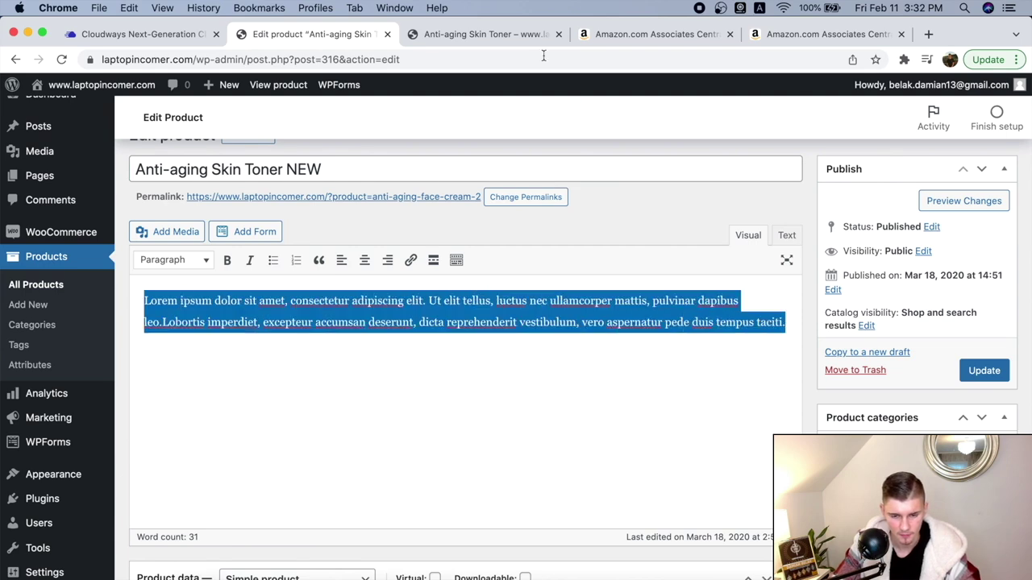
{"action": "left_click", "coordinate": [513, 36]}
{"action": "scroll", "coordinate": [532, 313], "scroll_direction": "down", "scroll_amount": 5}
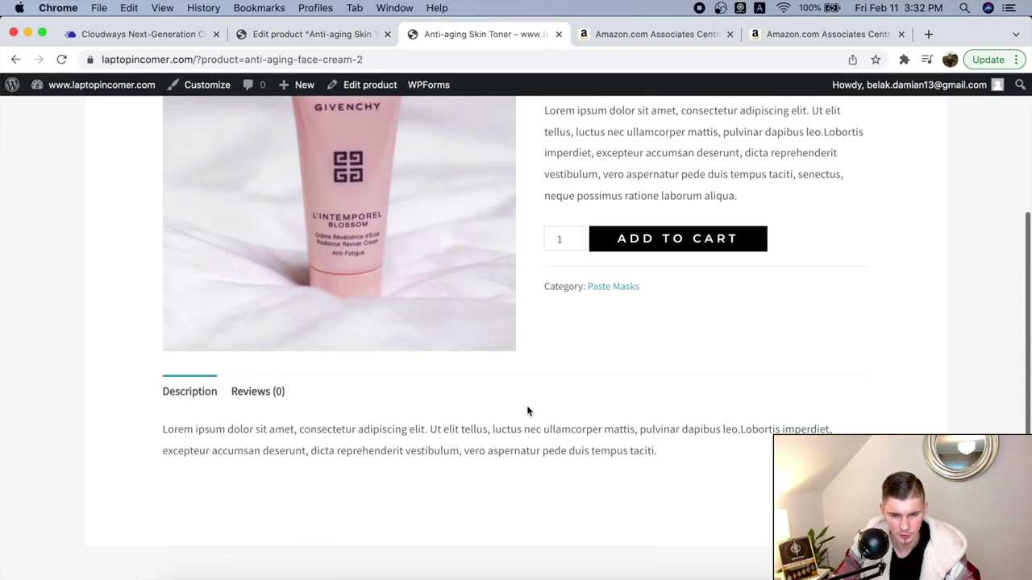
{"action": "left_click_drag", "start_coordinate": [681, 406], "coordinate": [166, 384]}
{"action": "key", "text": "super+a"}
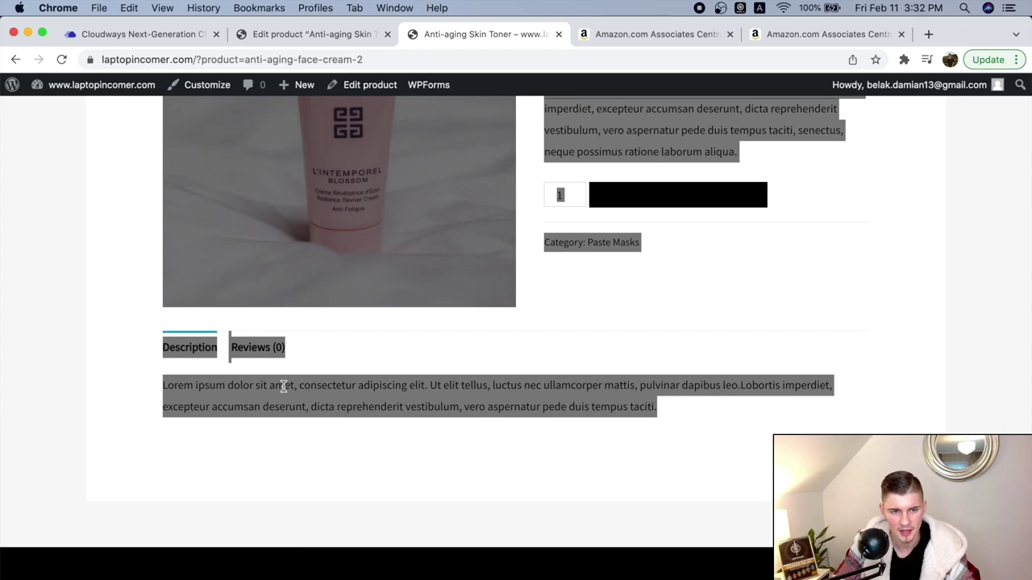
{"action": "left_click", "coordinate": [277, 382]}
{"action": "left_click", "coordinate": [297, 34]}
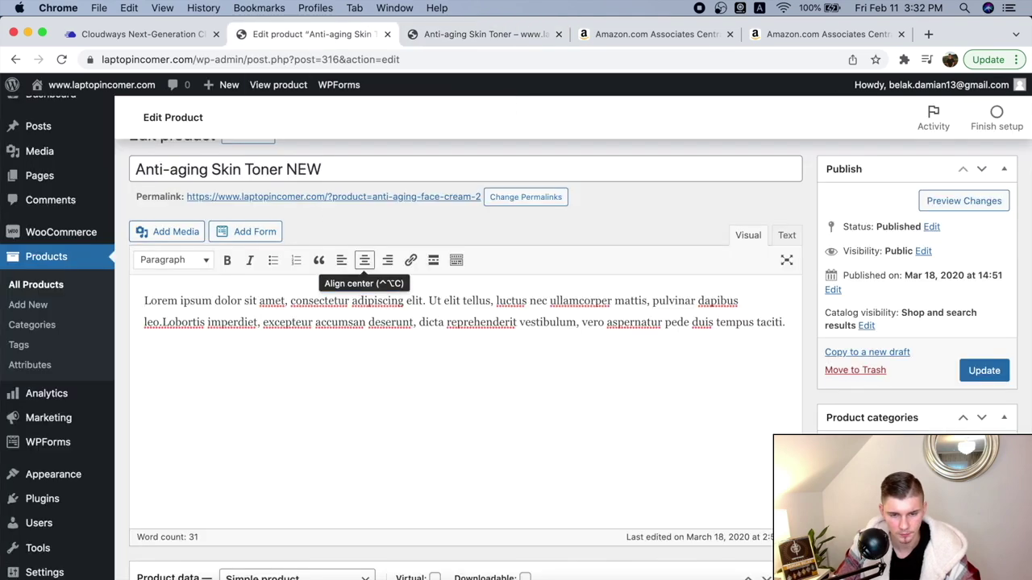
Step: Replace the product short description with "new product" and update the product
{"action": "scroll", "coordinate": [637, 228], "scroll_direction": "down", "scroll_amount": 3}
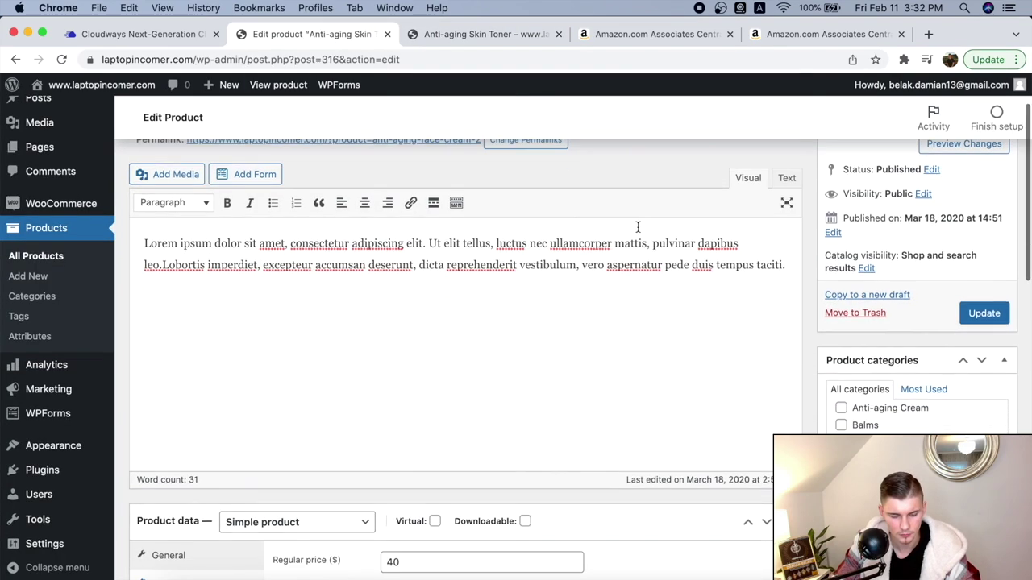
{"action": "scroll", "coordinate": [637, 227], "scroll_direction": "down", "scroll_amount": 10}
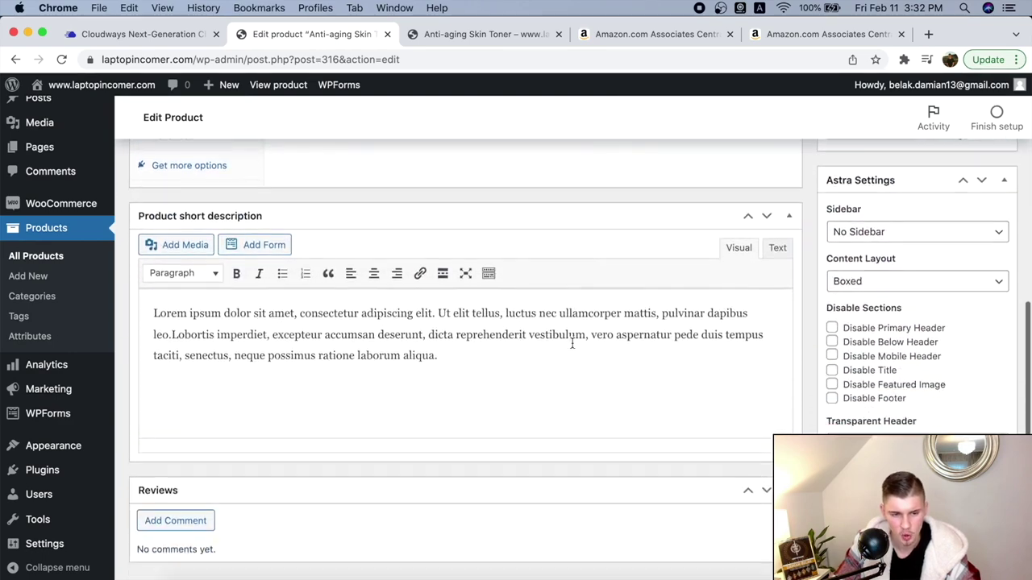
{"action": "left_click_drag", "start_coordinate": [518, 345], "coordinate": [145, 295]}
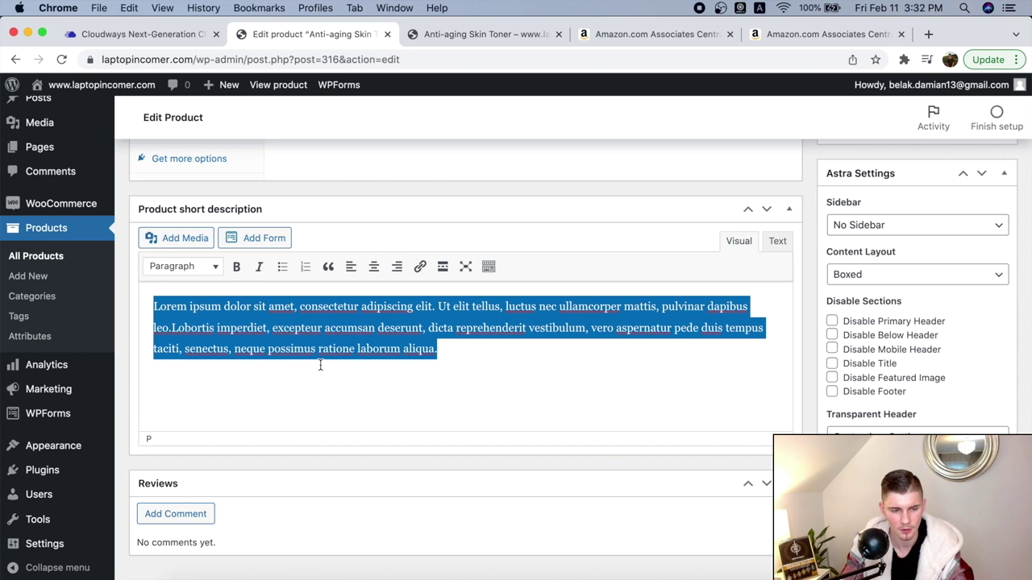
{"action": "type", "text": "new product"}
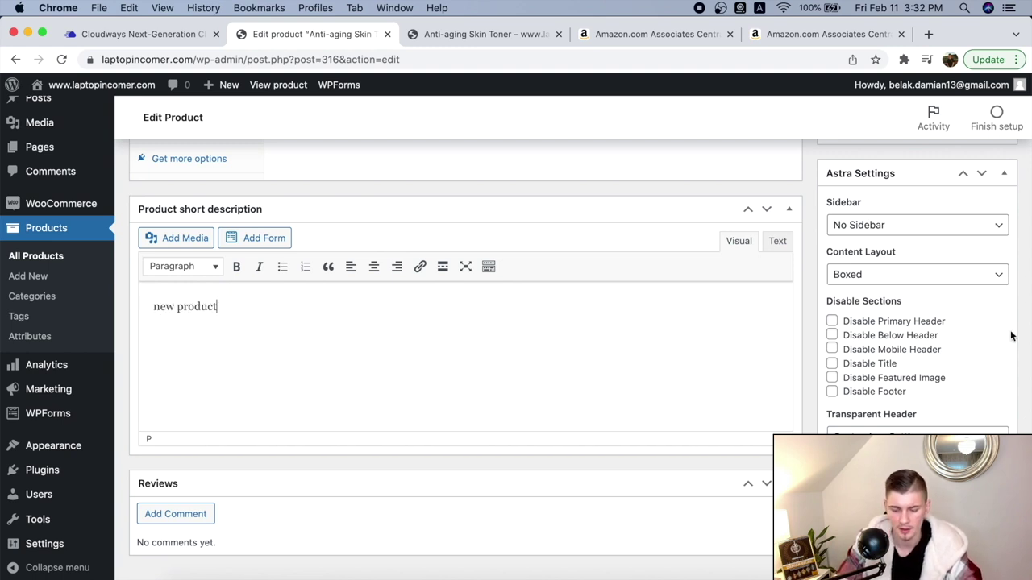
{"action": "scroll", "coordinate": [1022, 335], "scroll_direction": "up", "scroll_amount": 5}
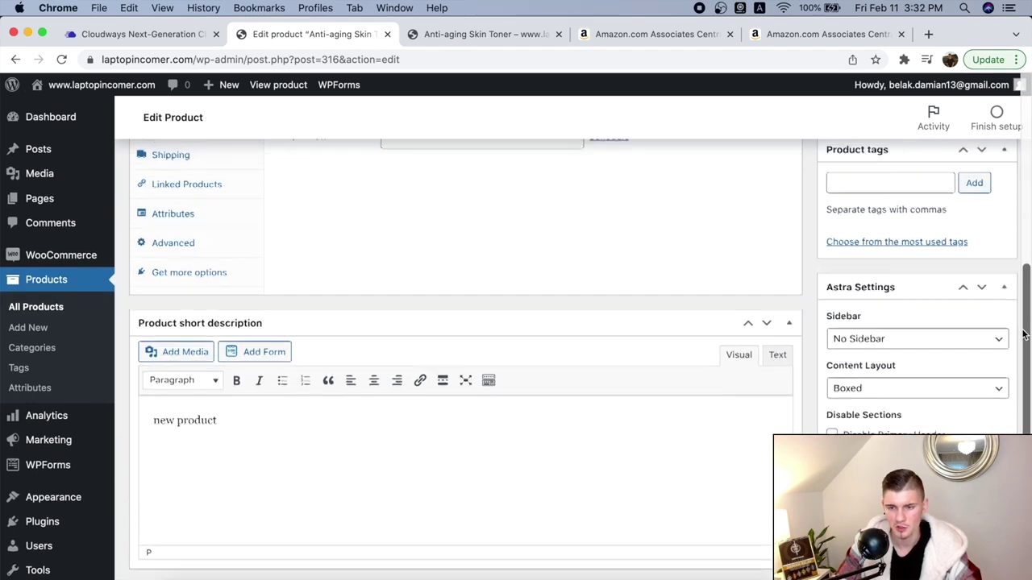
{"action": "scroll", "coordinate": [1022, 334], "scroll_direction": "up", "scroll_amount": 4}
{"action": "left_click", "coordinate": [982, 257]}
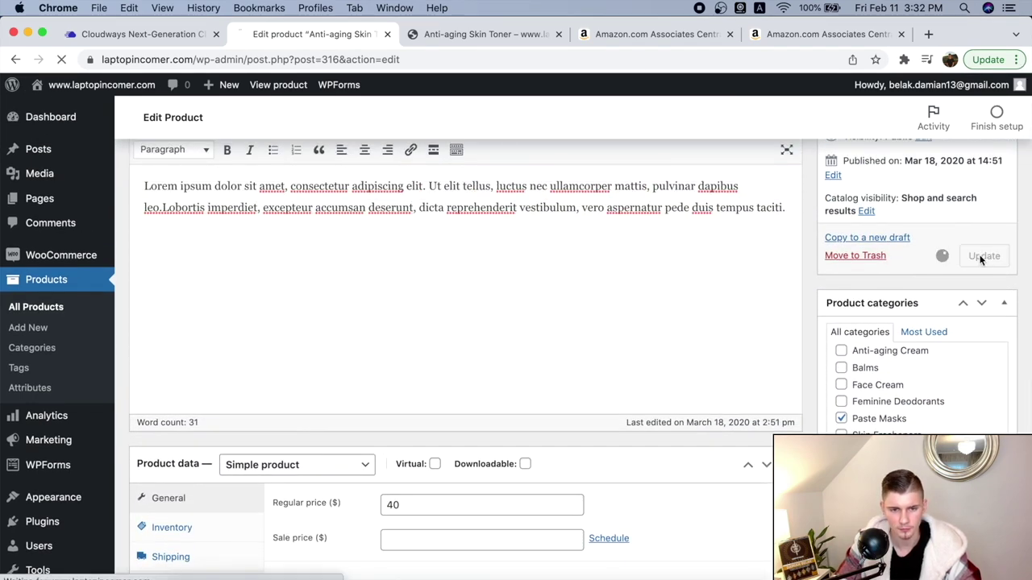
Step: Reload the live product page and check its title and short description
{"action": "left_click", "coordinate": [483, 34]}
{"action": "left_click", "coordinate": [61, 59]}
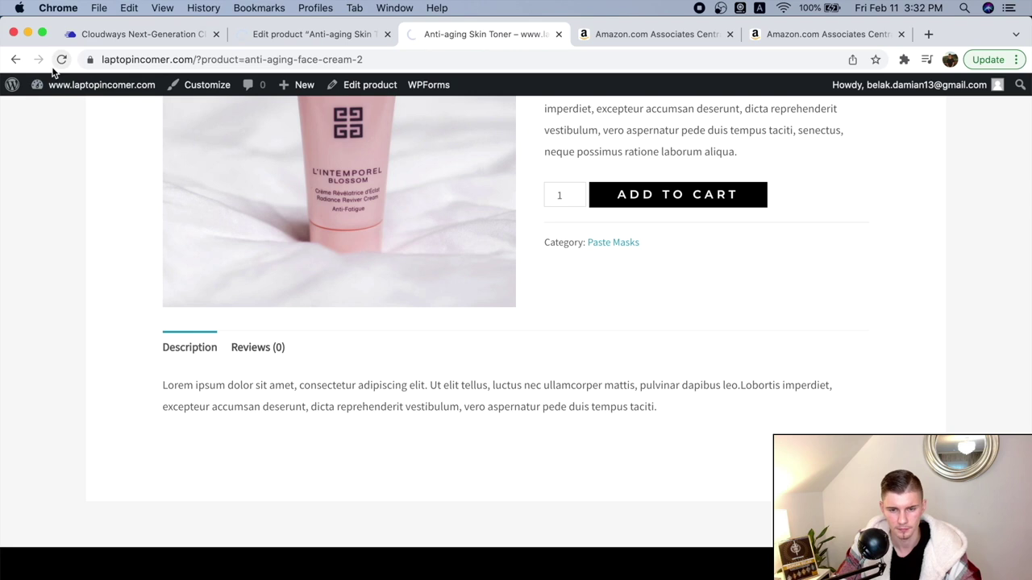
{"action": "scroll", "coordinate": [561, 419], "scroll_direction": "up", "scroll_amount": 5}
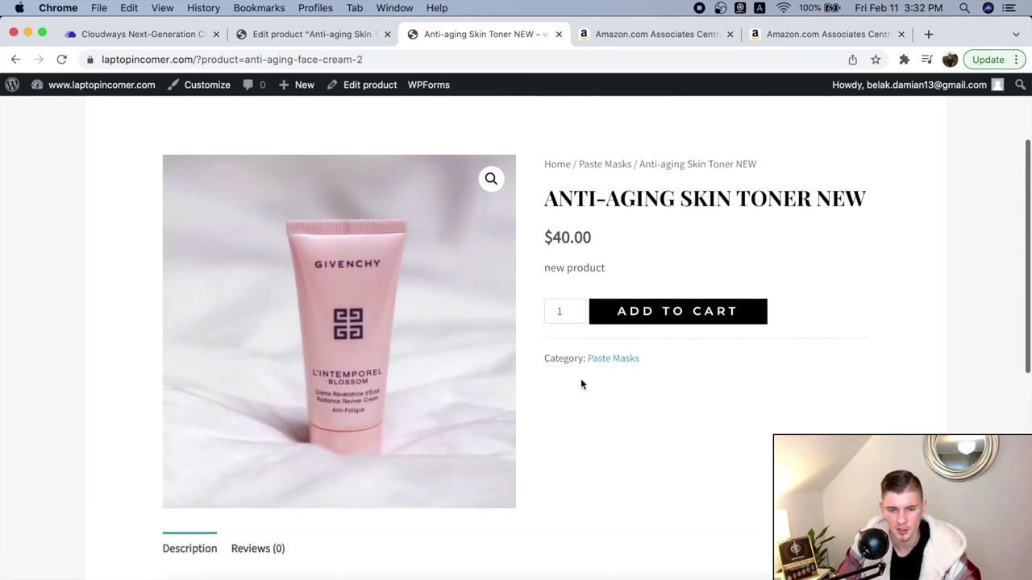
{"action": "left_click_drag", "start_coordinate": [615, 276], "coordinate": [545, 270]}
{"action": "left_click", "coordinate": [614, 274]}
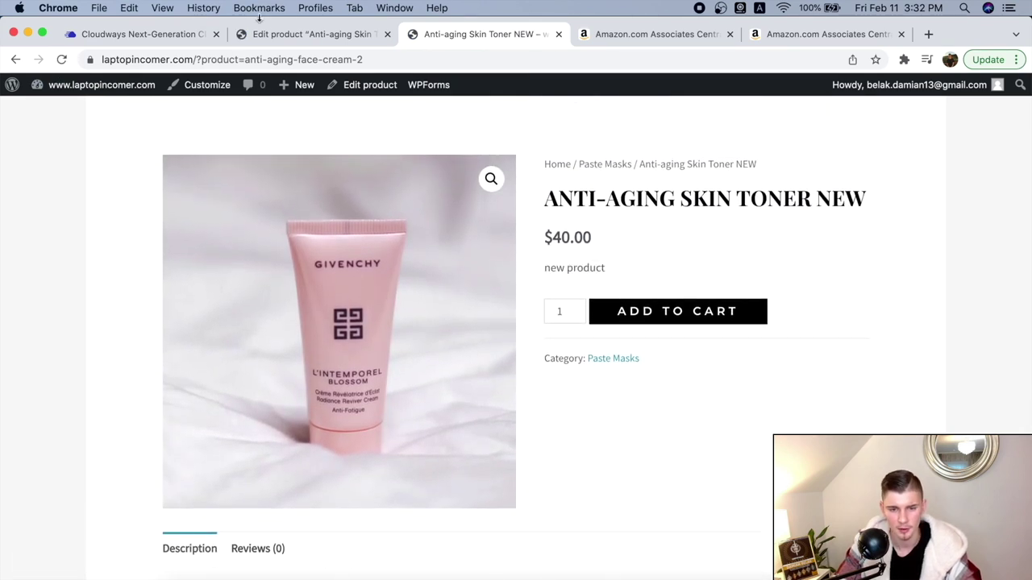
{"action": "left_click_drag", "start_coordinate": [559, 200], "coordinate": [834, 290]}
{"action": "left_click", "coordinate": [822, 203]}
{"action": "left_click", "coordinate": [834, 290]}
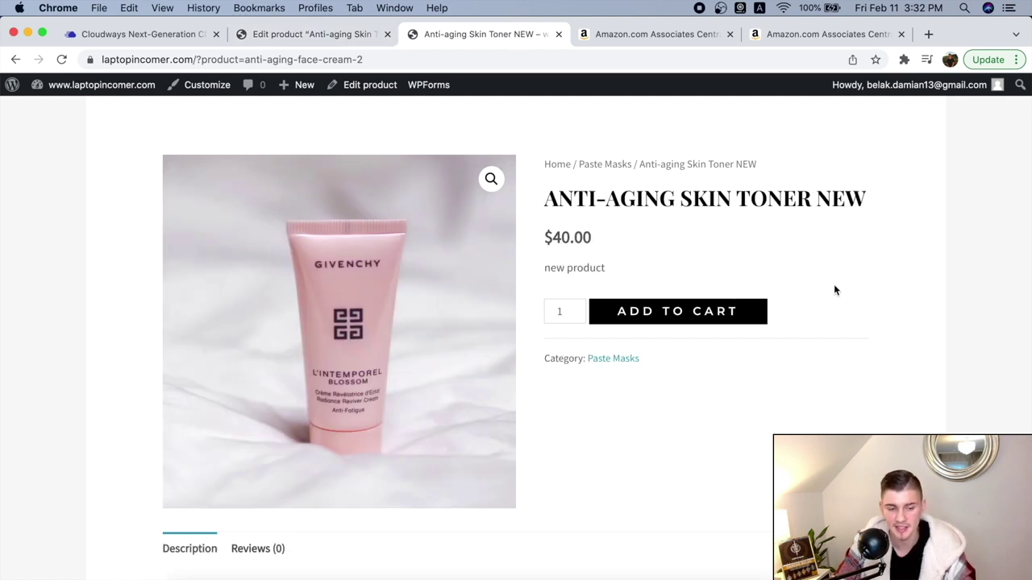
Step: Return to the product editor and change the product type to External/Affiliate product
{"action": "left_click", "coordinate": [311, 33]}
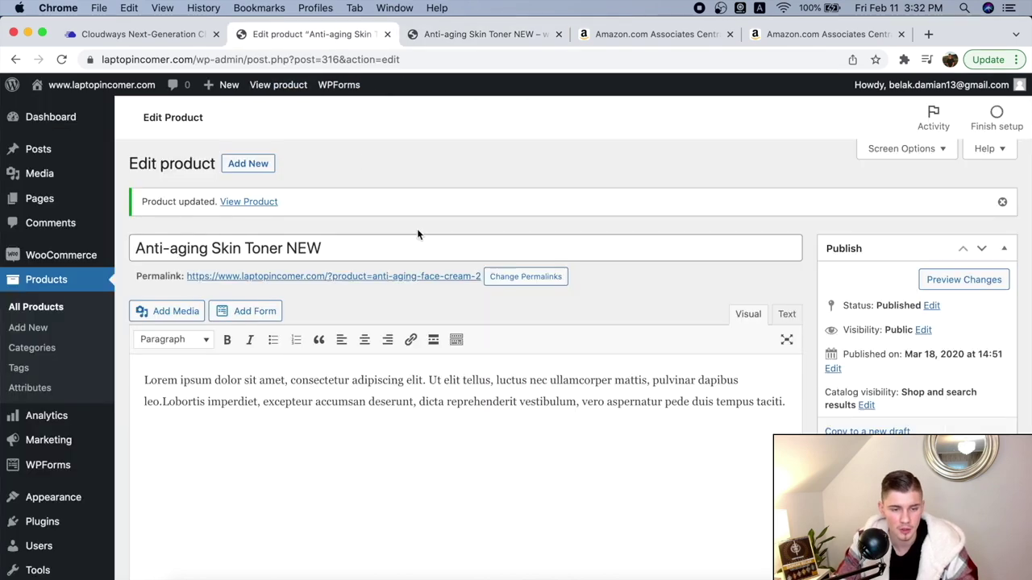
{"action": "scroll", "coordinate": [390, 326], "scroll_direction": "down", "scroll_amount": 10}
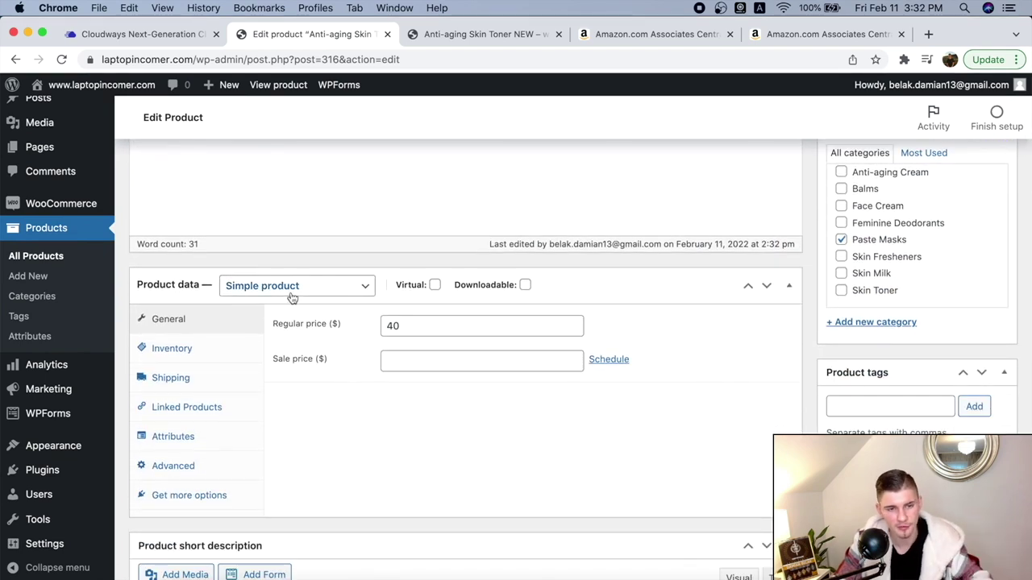
{"action": "left_click", "coordinate": [292, 294]}
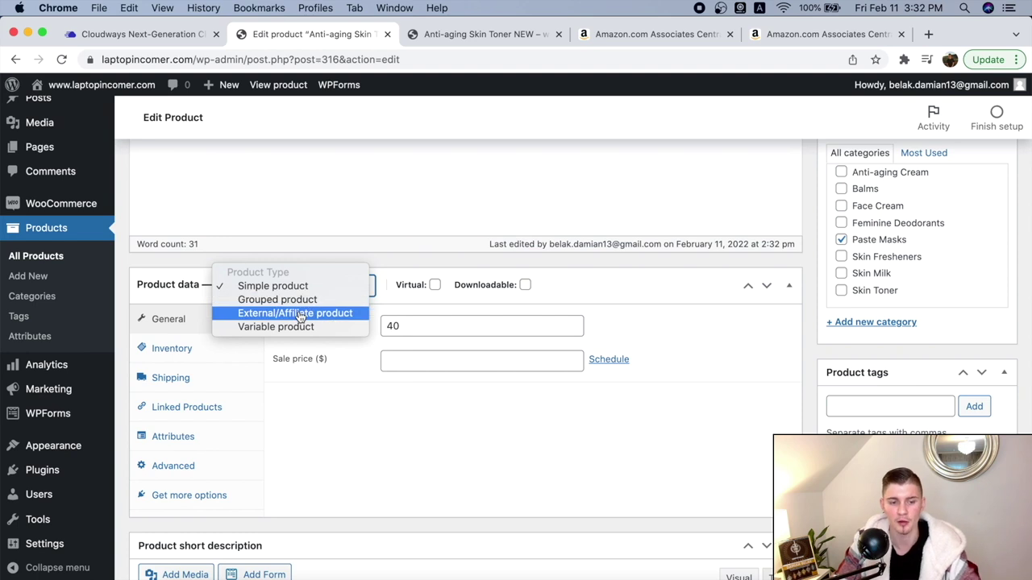
{"action": "left_click", "coordinate": [300, 314]}
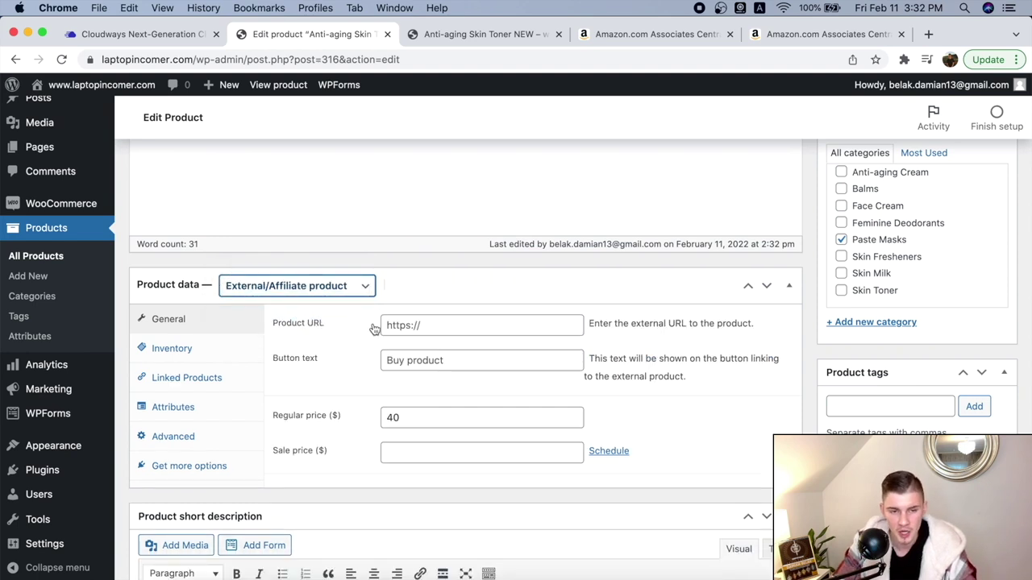
Step: Set the button text of the external product to "Buy On Amazon"
{"action": "left_click", "coordinate": [426, 322]}
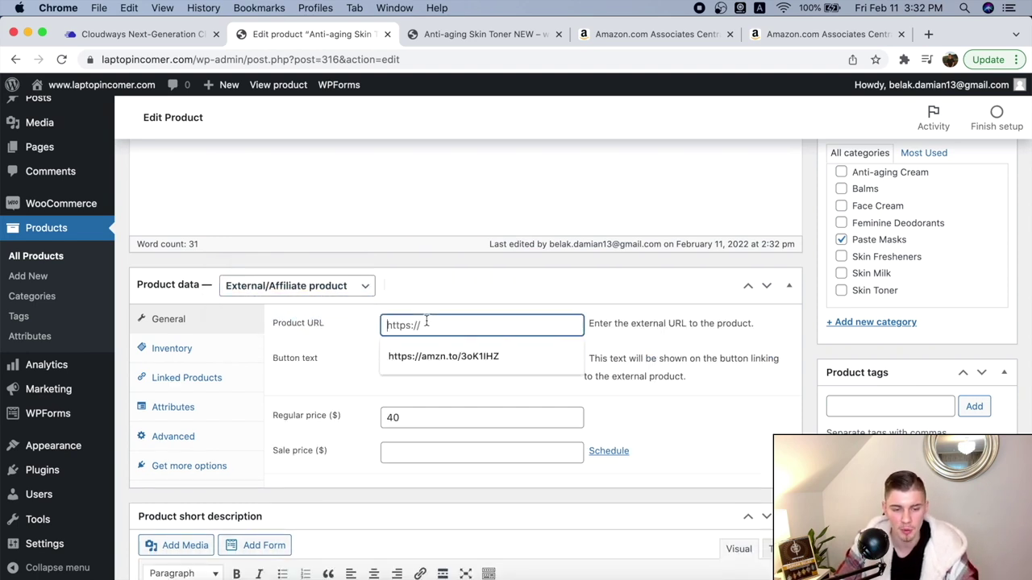
{"action": "left_click", "coordinate": [347, 363]}
{"action": "type", "text": "B"}
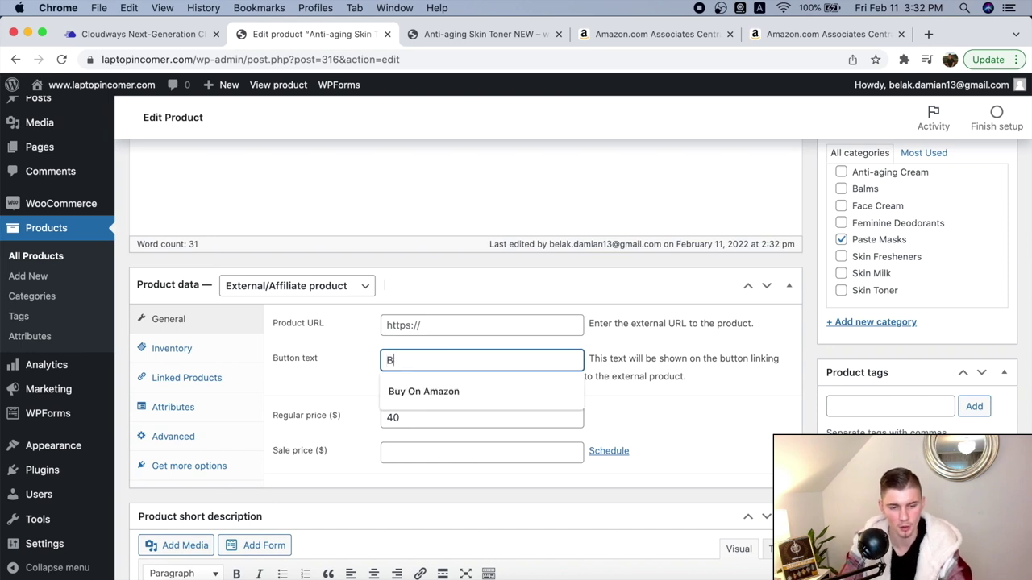
{"action": "type", "text": "uy on"}
{"action": "left_click", "coordinate": [467, 391]}
Step: Clear the regular price of the product and update it
{"action": "left_click_drag", "start_coordinate": [407, 420], "coordinate": [370, 418]}
{"action": "key", "text": "BackSpace"}
{"action": "left_click", "coordinate": [743, 418]}
{"action": "scroll", "coordinate": [743, 418], "scroll_direction": "up", "scroll_amount": 3}
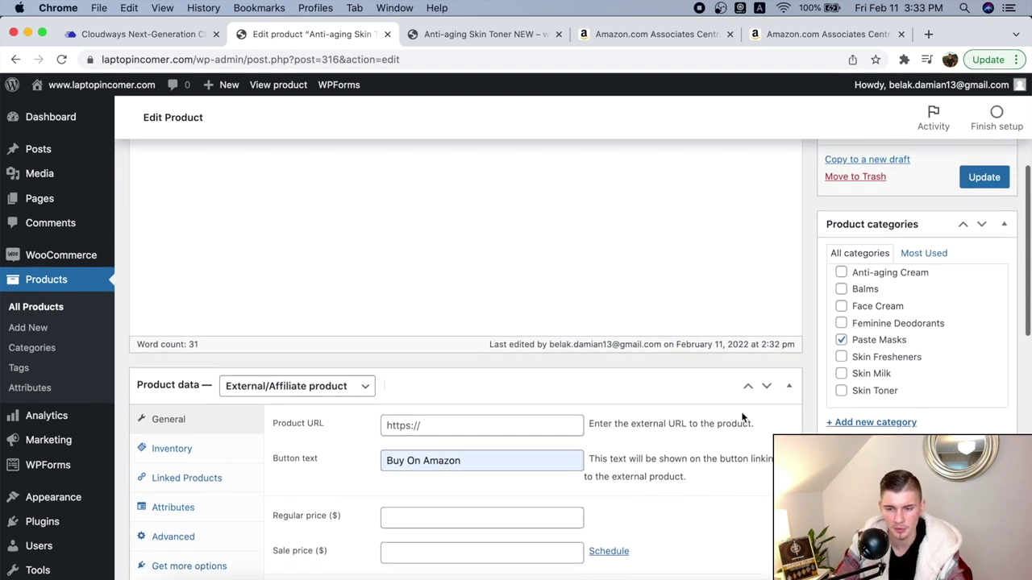
{"action": "left_click", "coordinate": [1000, 186]}
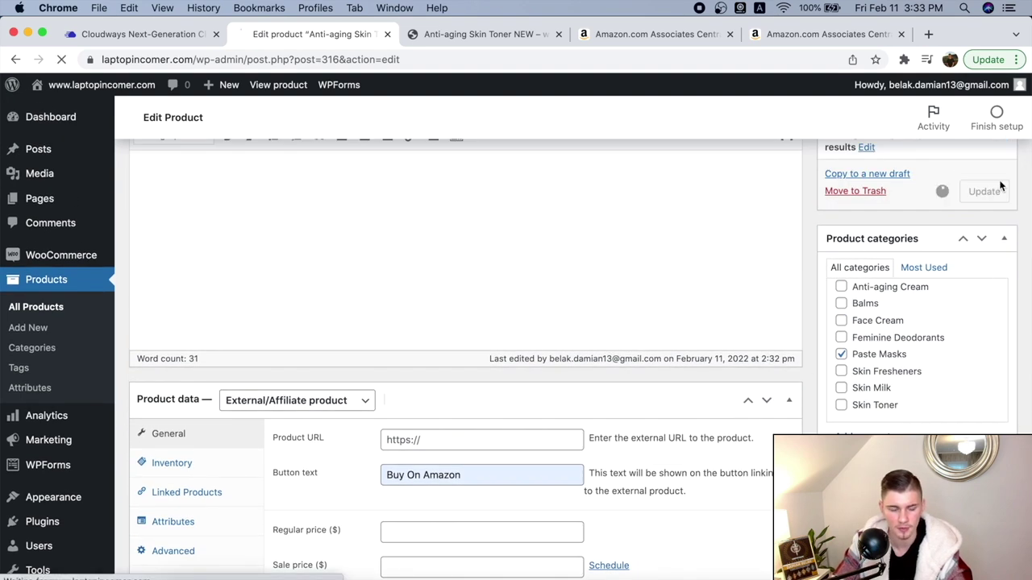
Step: Reload the live product page and check its price and purchase button area
{"action": "left_click", "coordinate": [443, 41]}
{"action": "left_click", "coordinate": [60, 59]}
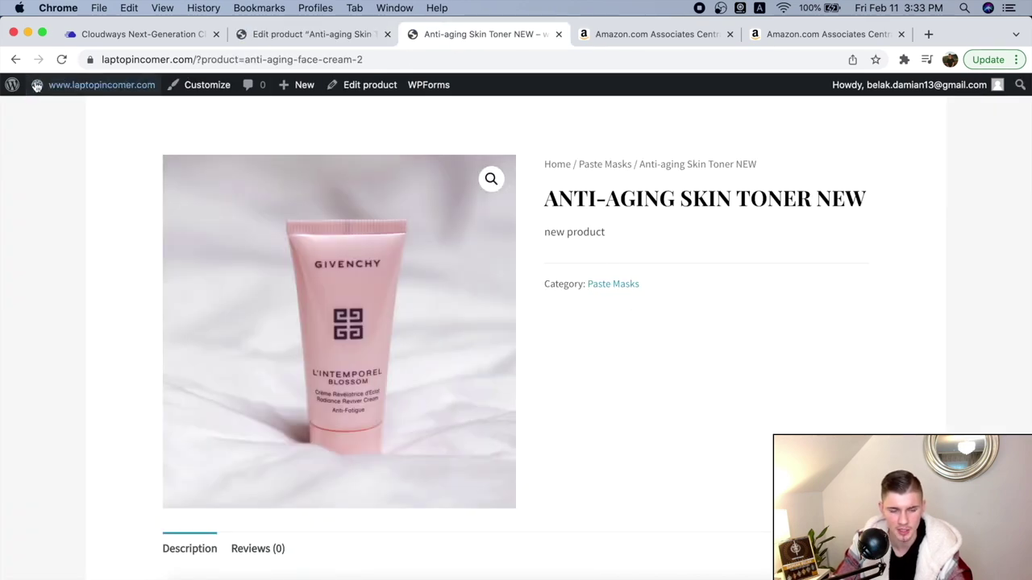
{"action": "left_click", "coordinate": [62, 59]}
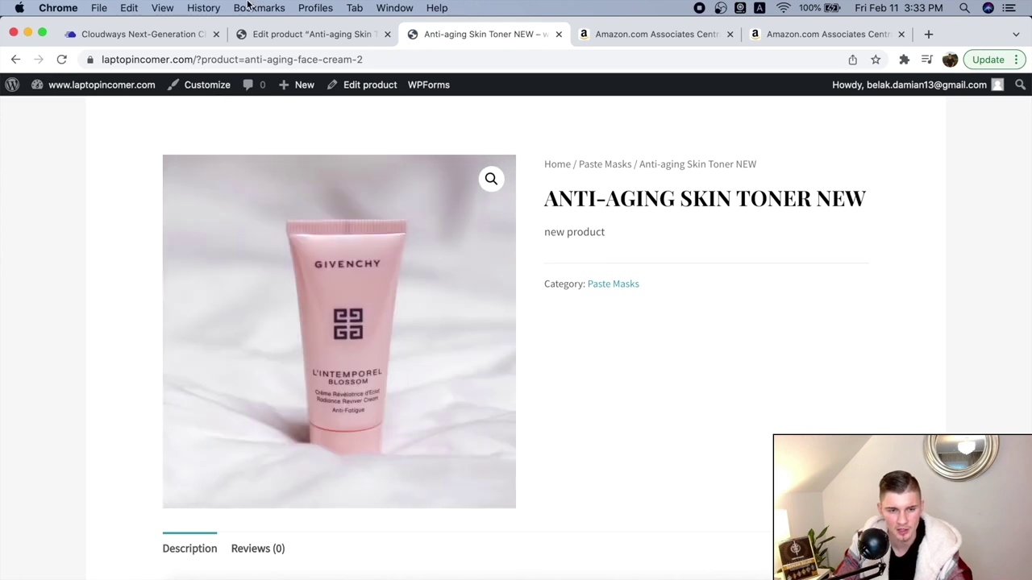
{"action": "left_click", "coordinate": [302, 33]}
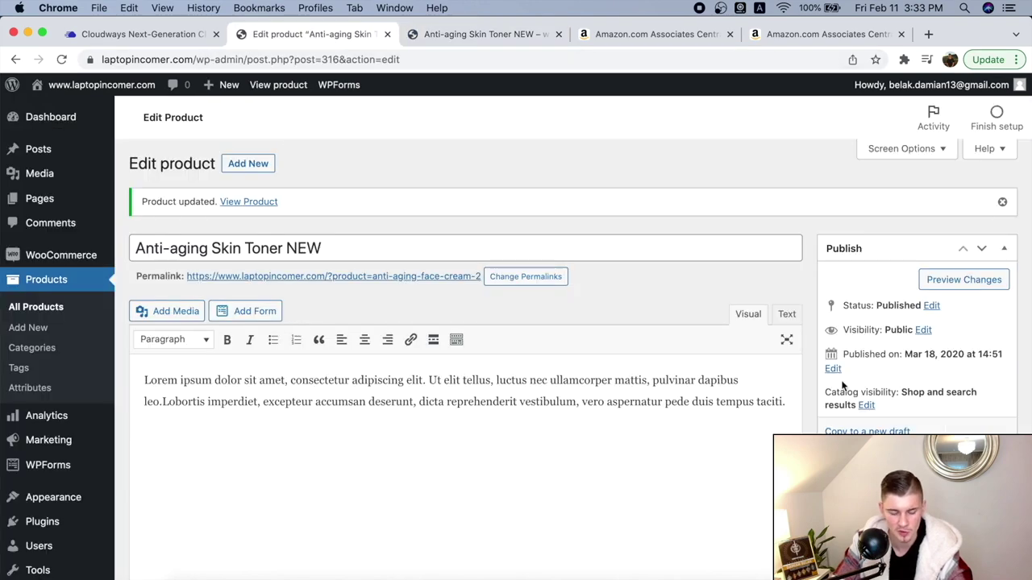
{"action": "scroll", "coordinate": [815, 367], "scroll_direction": "down", "scroll_amount": 10}
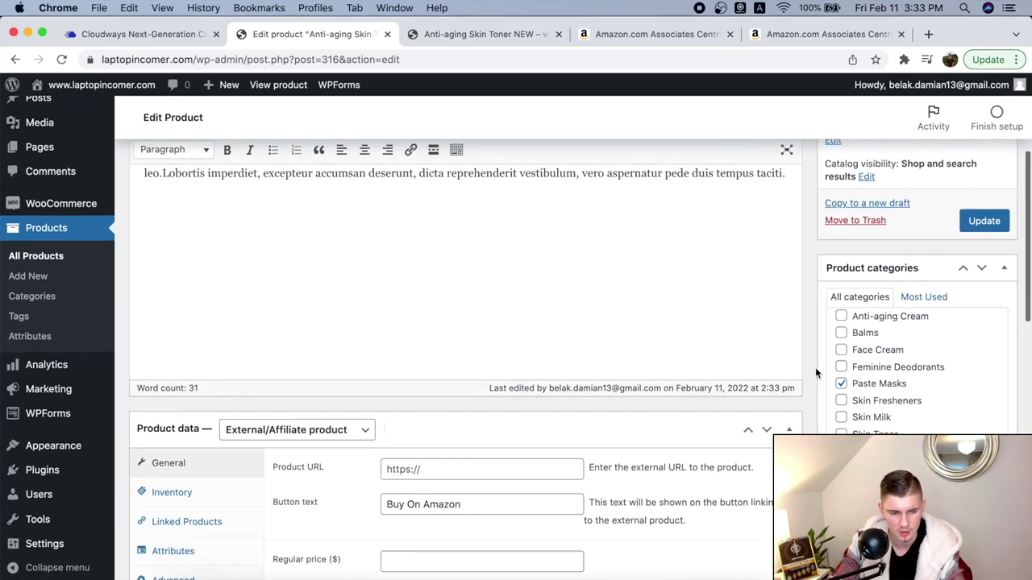
{"action": "left_click", "coordinate": [417, 387]}
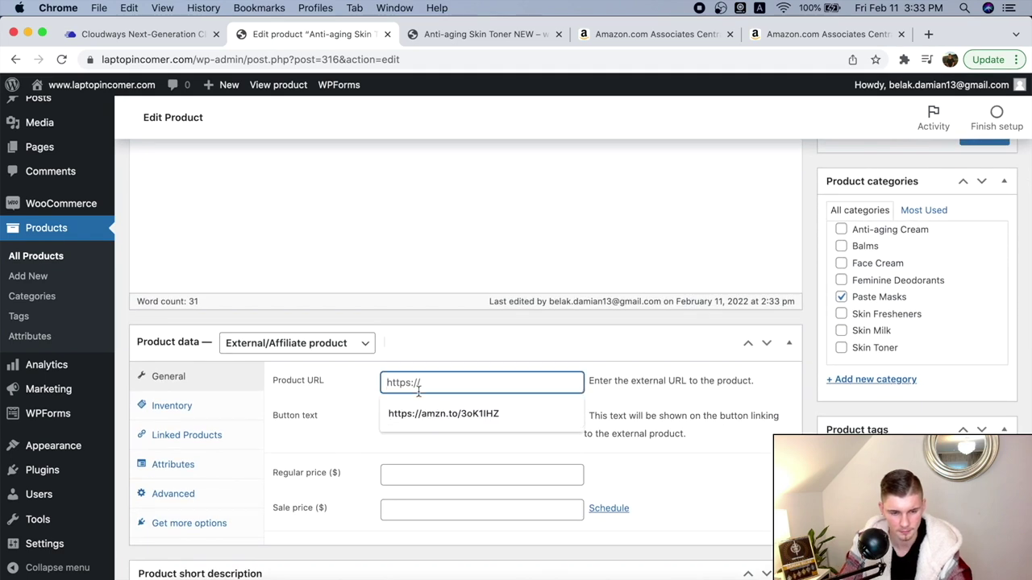
{"action": "left_click", "coordinate": [424, 413]}
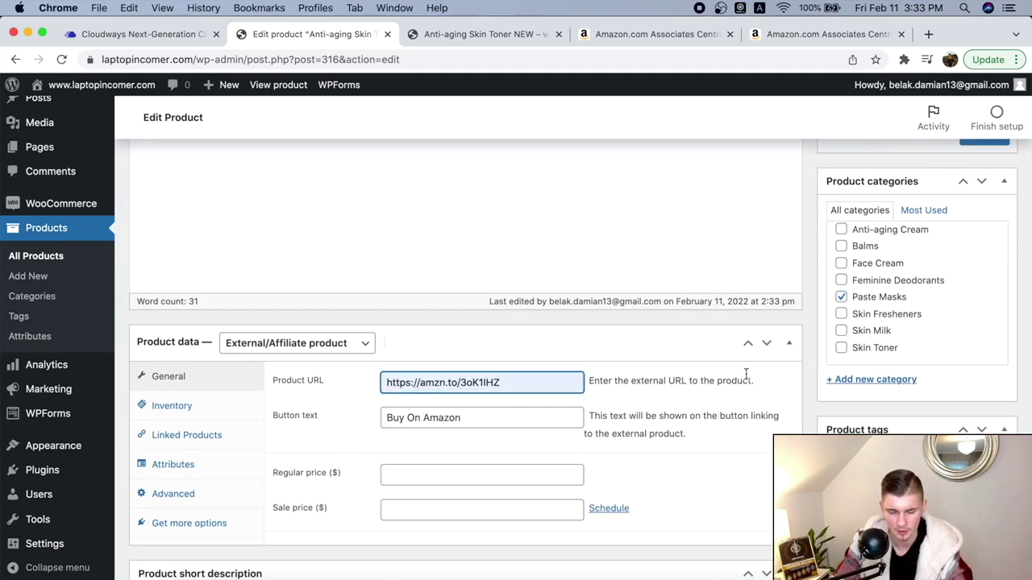
{"action": "scroll", "coordinate": [887, 339], "scroll_direction": "up", "scroll_amount": 3}
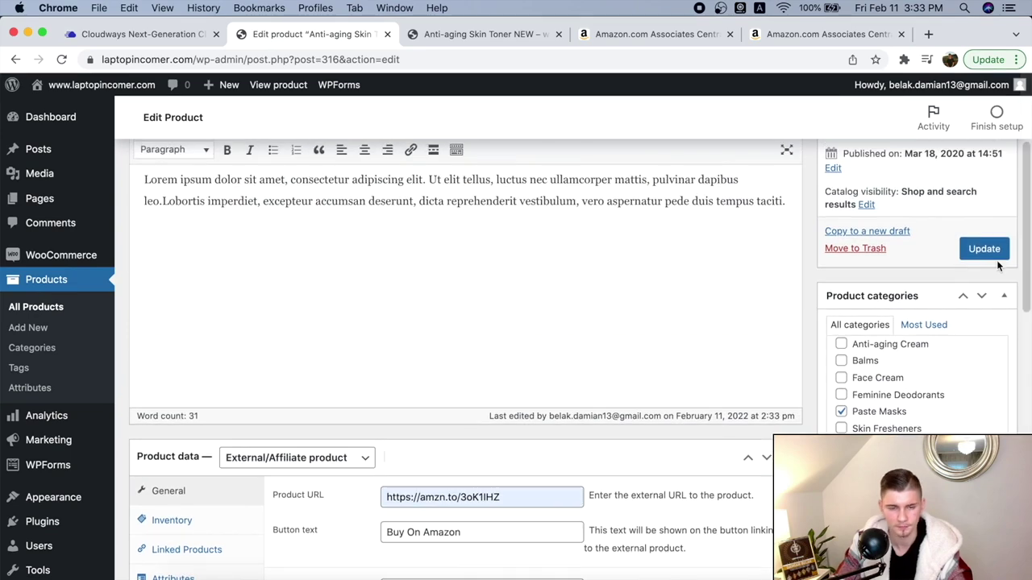
{"action": "left_click", "coordinate": [990, 249]}
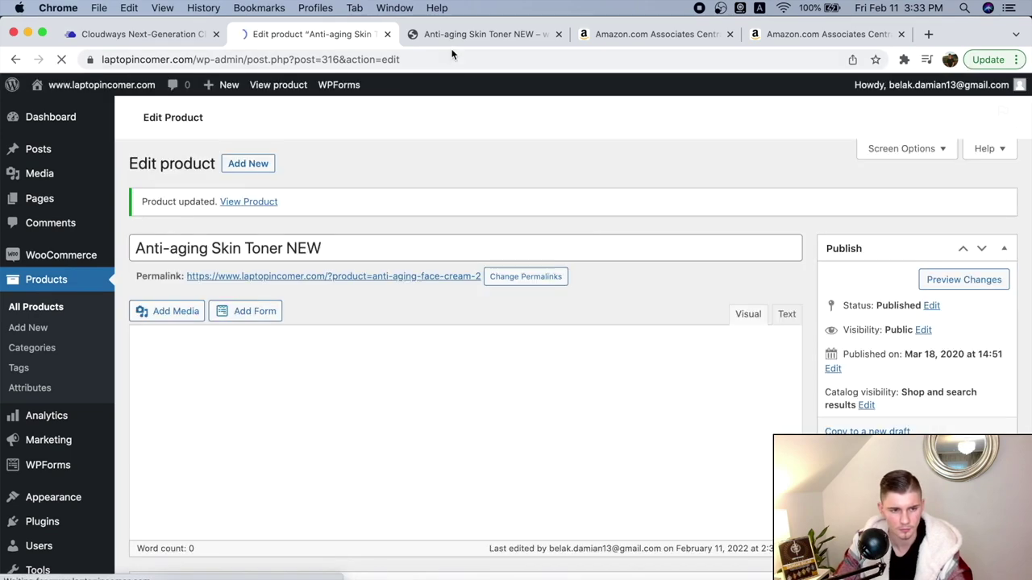
Step: Reload the live product page, test the Buy on Amazon link, and return to the product page
{"action": "left_click", "coordinate": [452, 36]}
{"action": "left_click", "coordinate": [61, 59]}
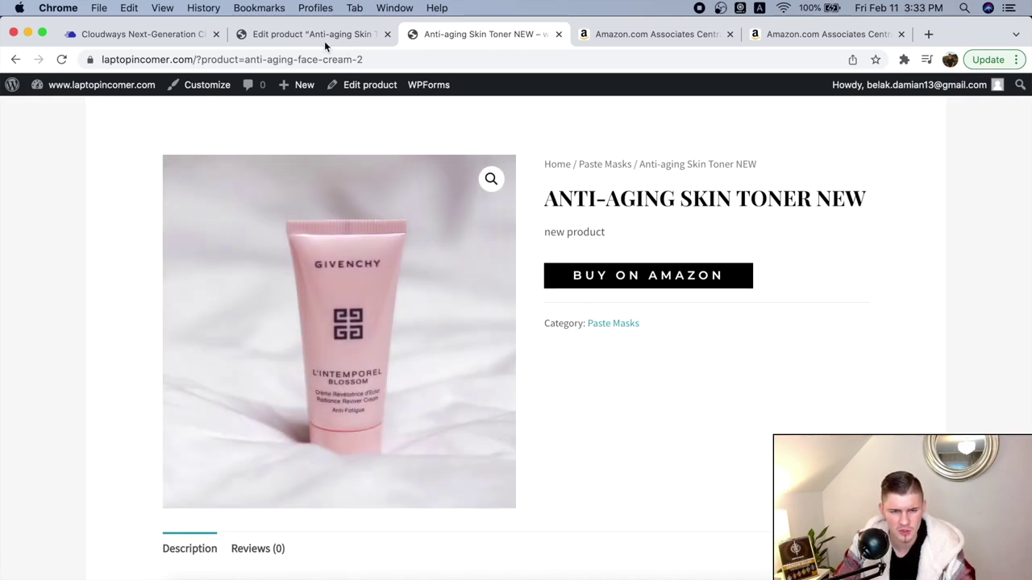
{"action": "left_click", "coordinate": [325, 40]}
{"action": "left_click", "coordinate": [475, 35]}
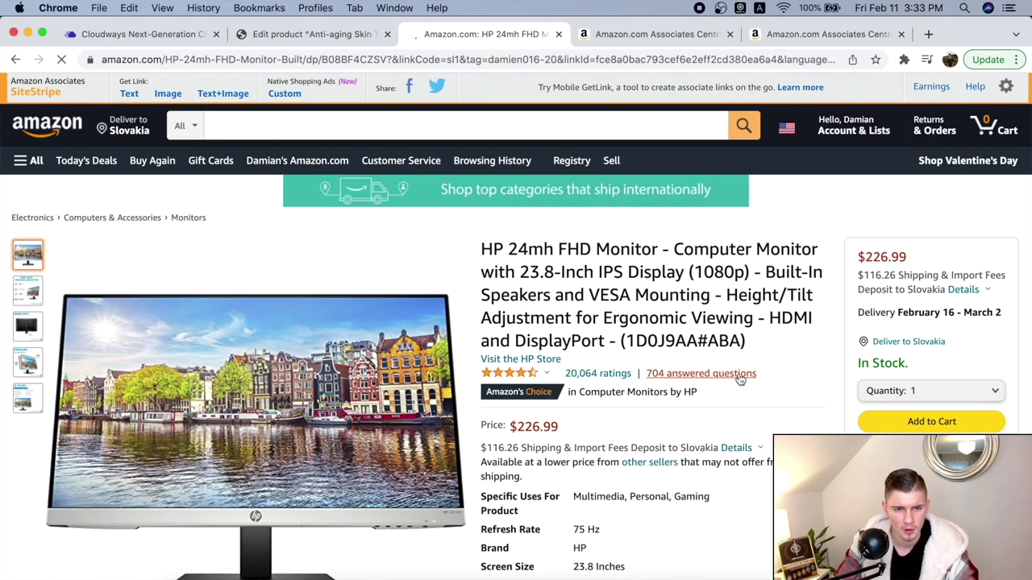
{"action": "scroll", "coordinate": [738, 373], "scroll_direction": "down", "scroll_amount": 1}
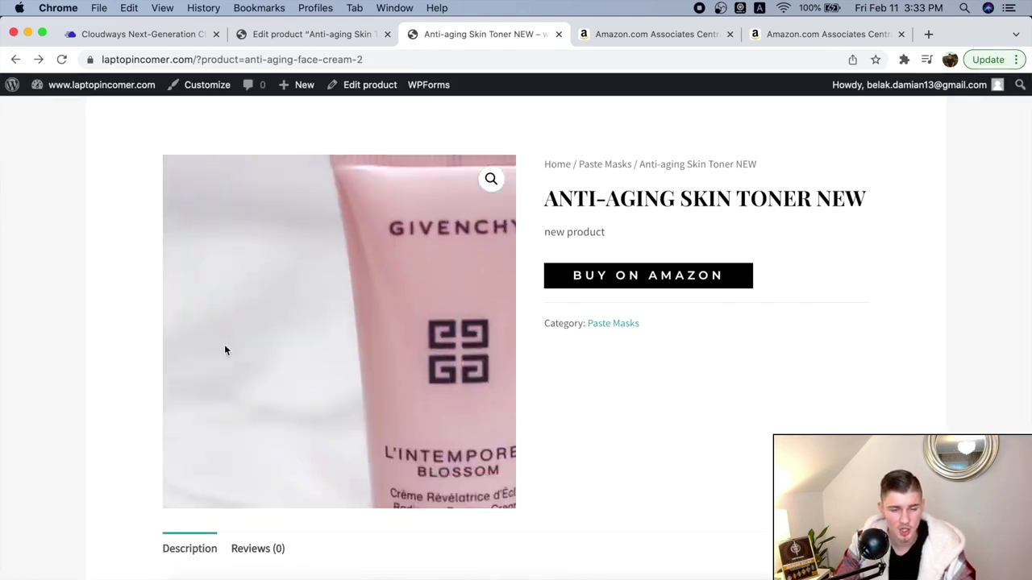
Step: Remove the current product image in the product editor
{"action": "left_click", "coordinate": [315, 36]}
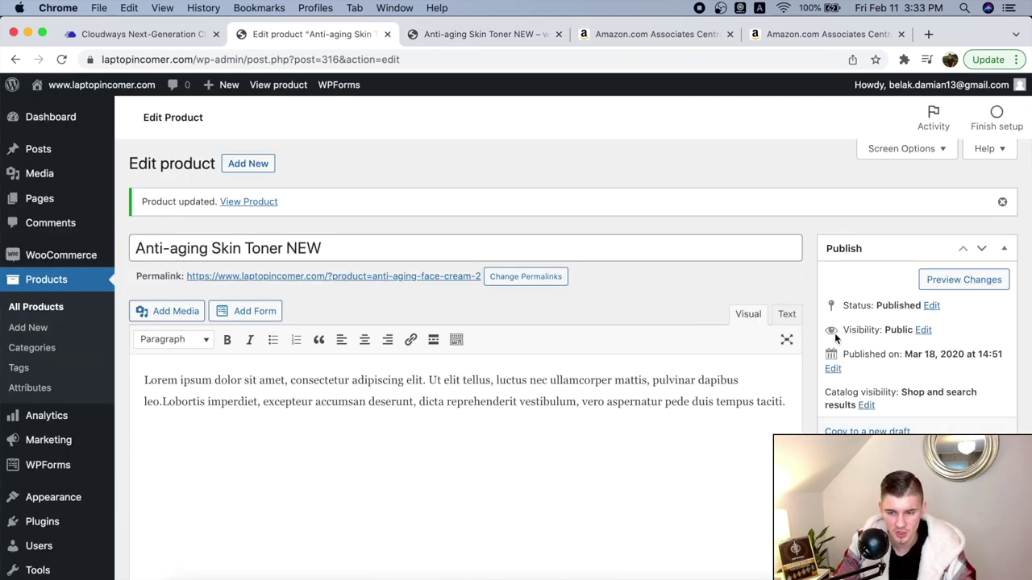
{"action": "scroll", "coordinate": [459, 362], "scroll_direction": "down", "scroll_amount": 9}
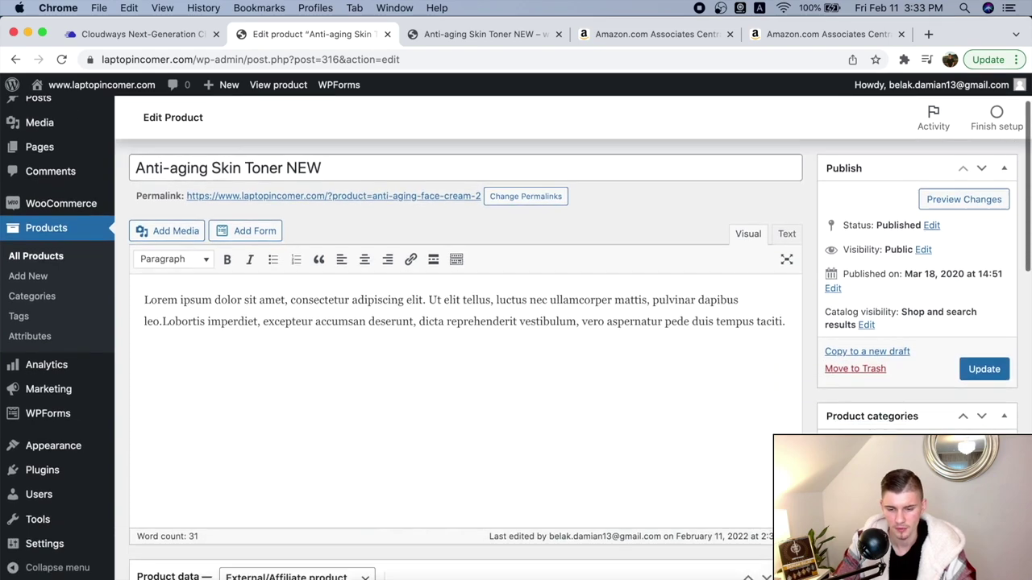
{"action": "scroll", "coordinate": [466, 338], "scroll_direction": "down", "scroll_amount": 12}
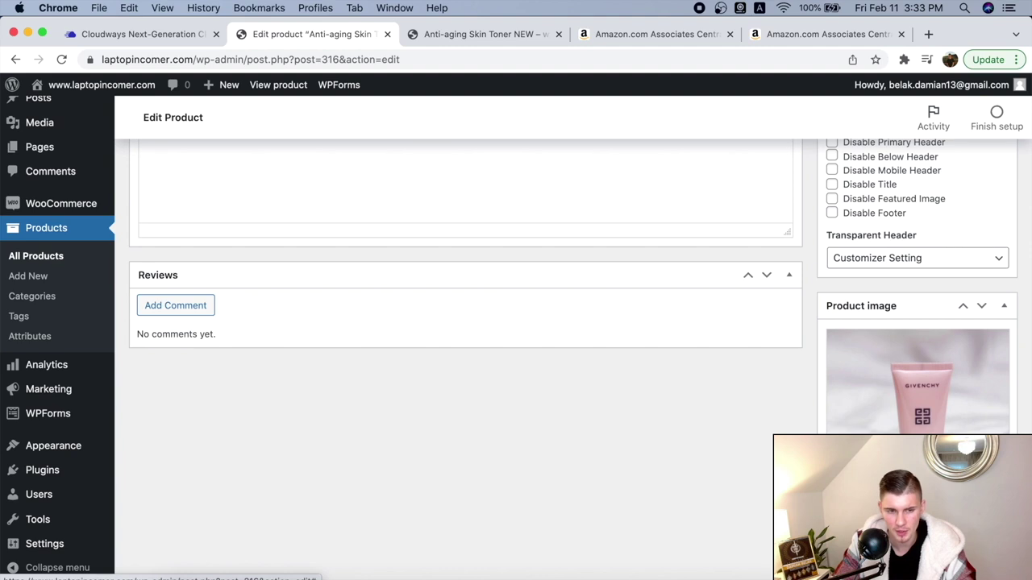
{"action": "left_click", "coordinate": [870, 483]}
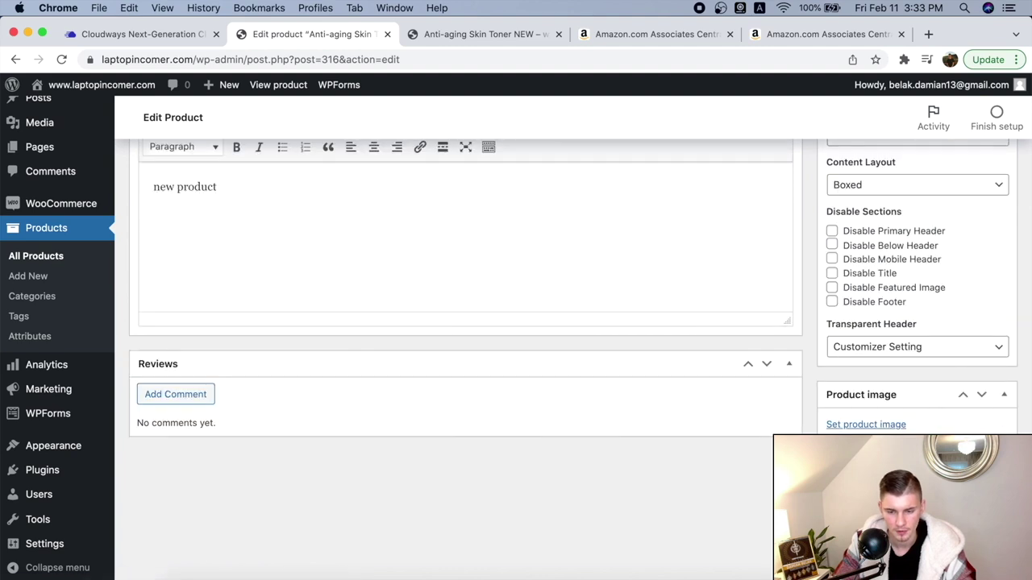
Step: Open the file chooser for uploading a new product image and close it without selecting a file
{"action": "left_click", "coordinate": [860, 424]}
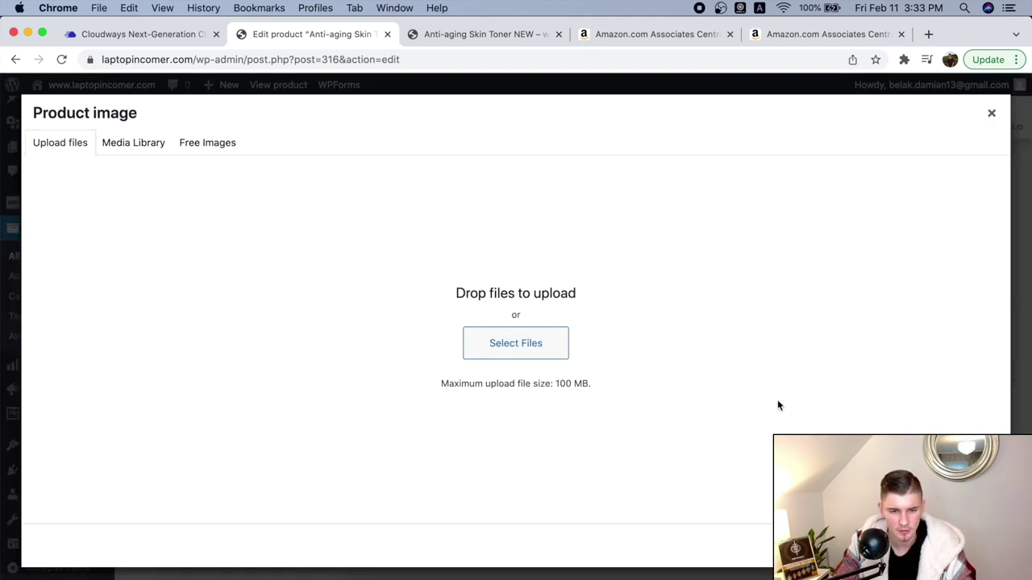
{"action": "left_click", "coordinate": [520, 345]}
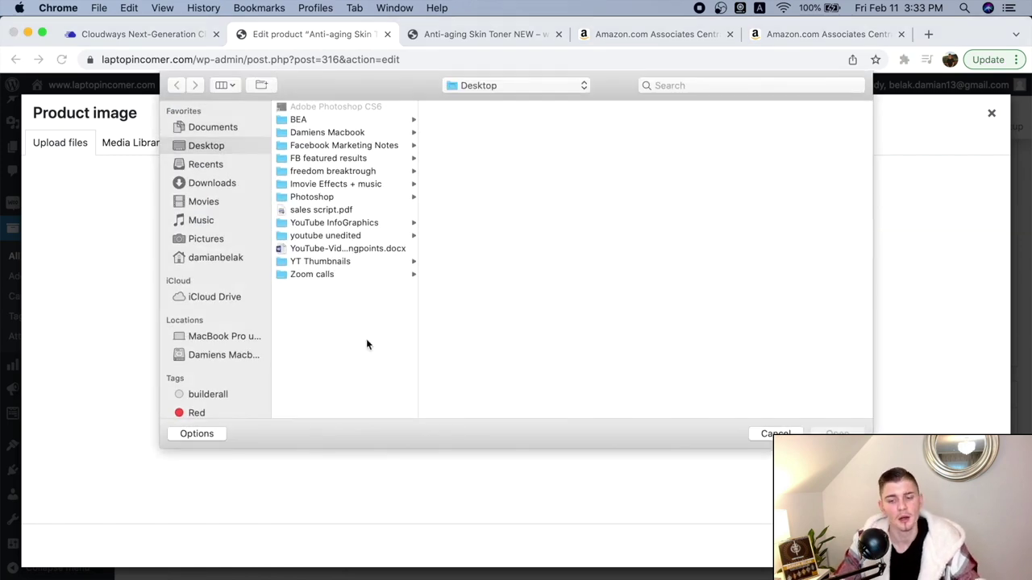
{"action": "left_click", "coordinate": [768, 436]}
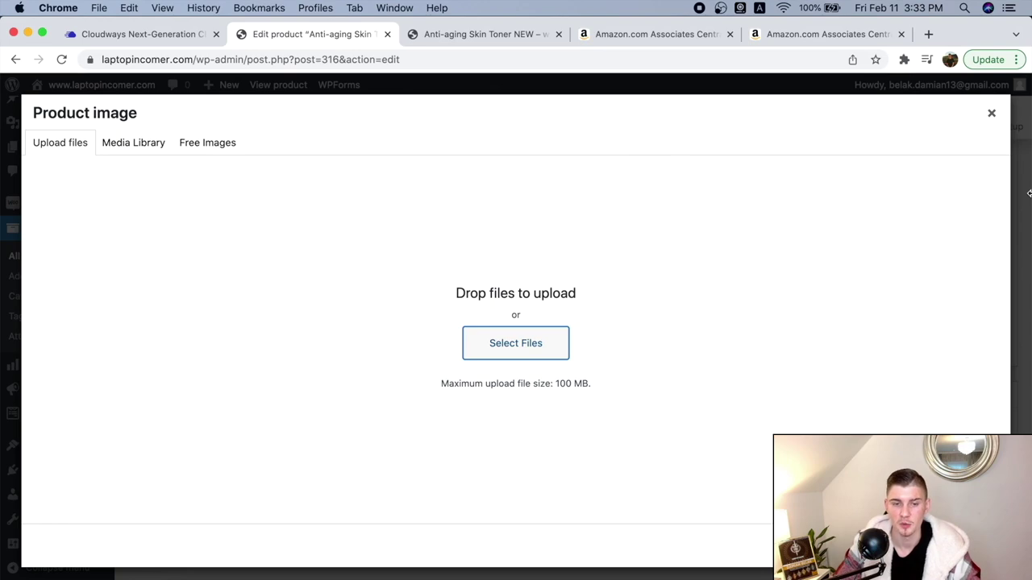
{"action": "left_click", "coordinate": [992, 113]}
Step: Move the product "Anti-aging Skin Toner NEW" to the trash from the list of all products and confirm the deletion
{"action": "scroll", "coordinate": [541, 282], "scroll_direction": "up", "scroll_amount": 8}
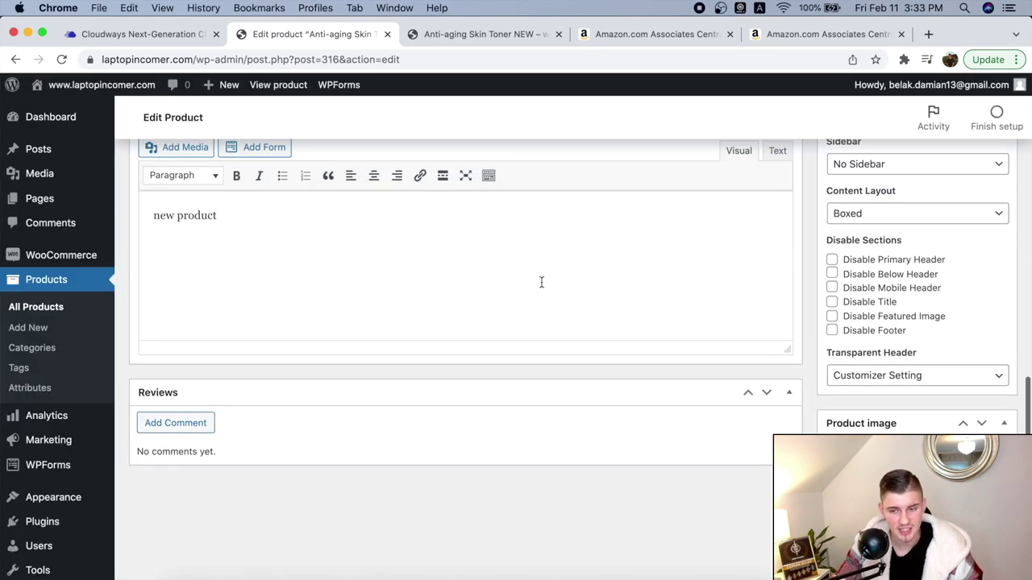
{"action": "scroll", "coordinate": [541, 281], "scroll_direction": "up", "scroll_amount": 15}
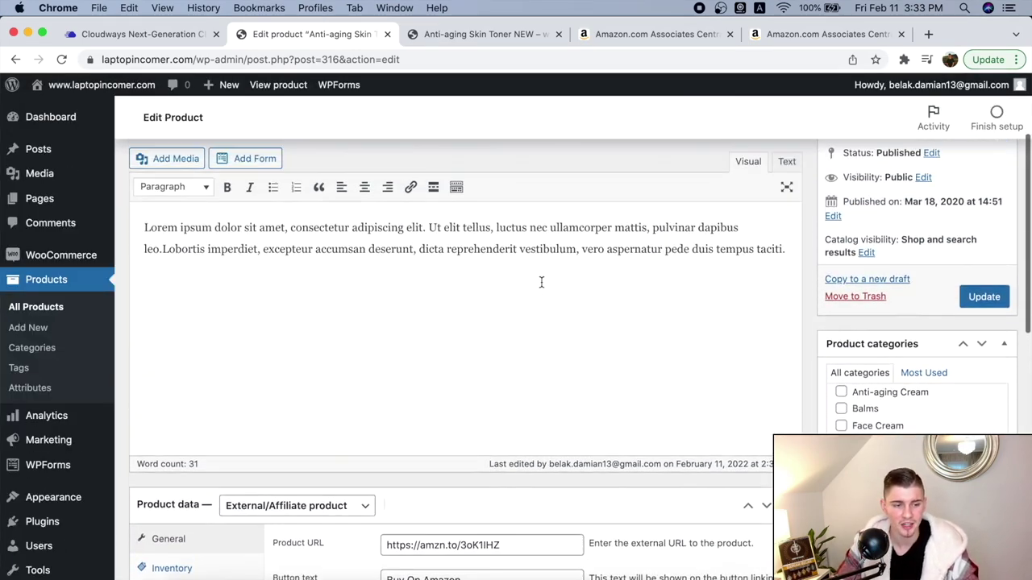
{"action": "left_click", "coordinate": [38, 306]}
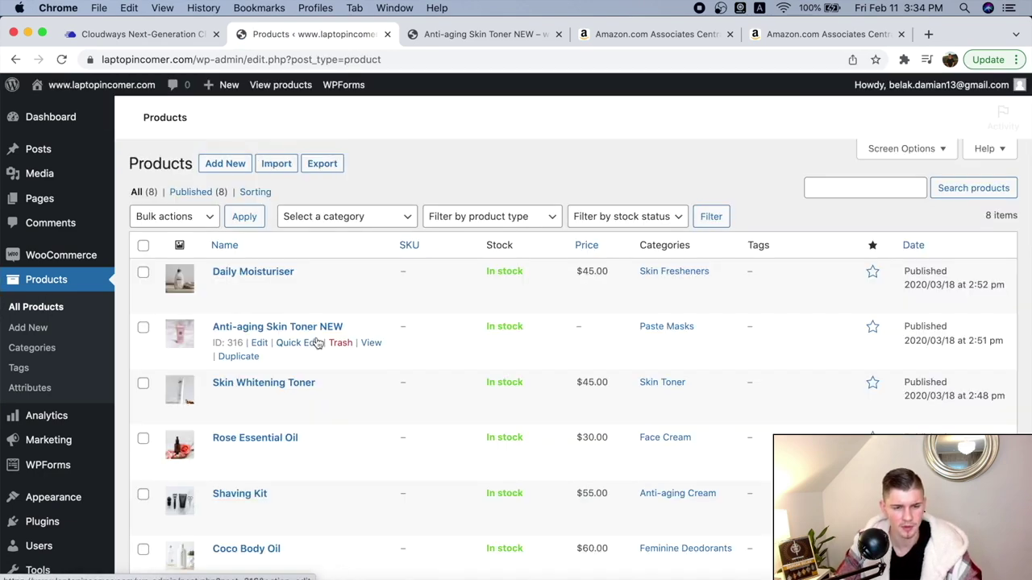
{"action": "scroll", "coordinate": [171, 298], "scroll_direction": "down", "scroll_amount": 1}
{"action": "left_click", "coordinate": [143, 300]}
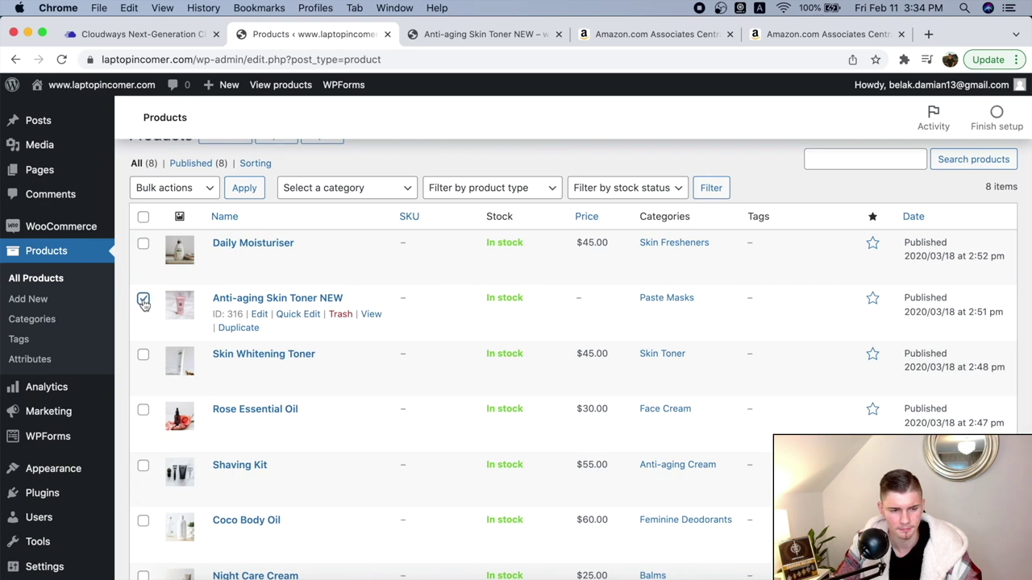
{"action": "scroll", "coordinate": [384, 198], "scroll_direction": "up", "scroll_amount": 2}
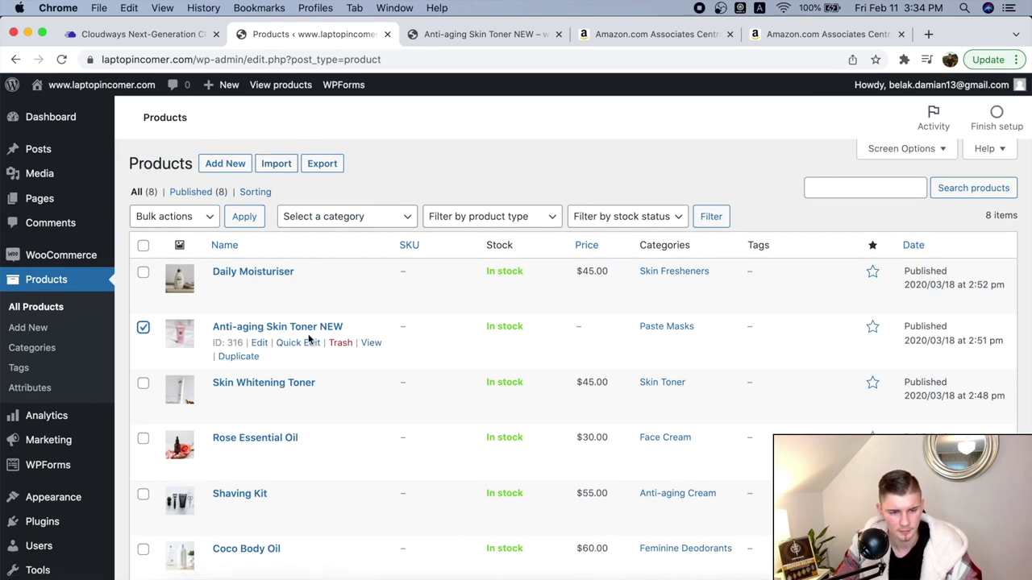
{"action": "left_click", "coordinate": [340, 343]}
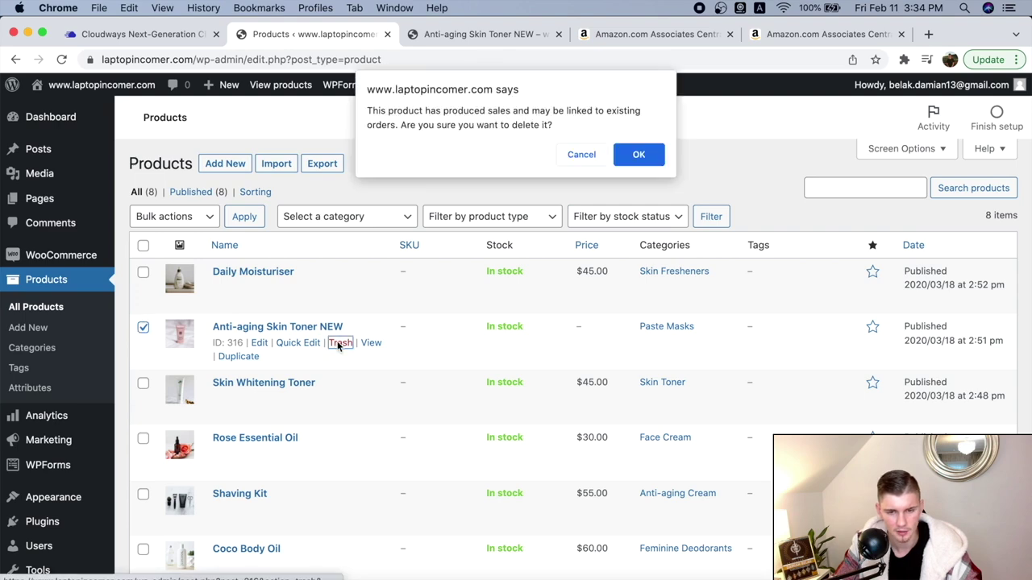
{"action": "left_click", "coordinate": [638, 155]}
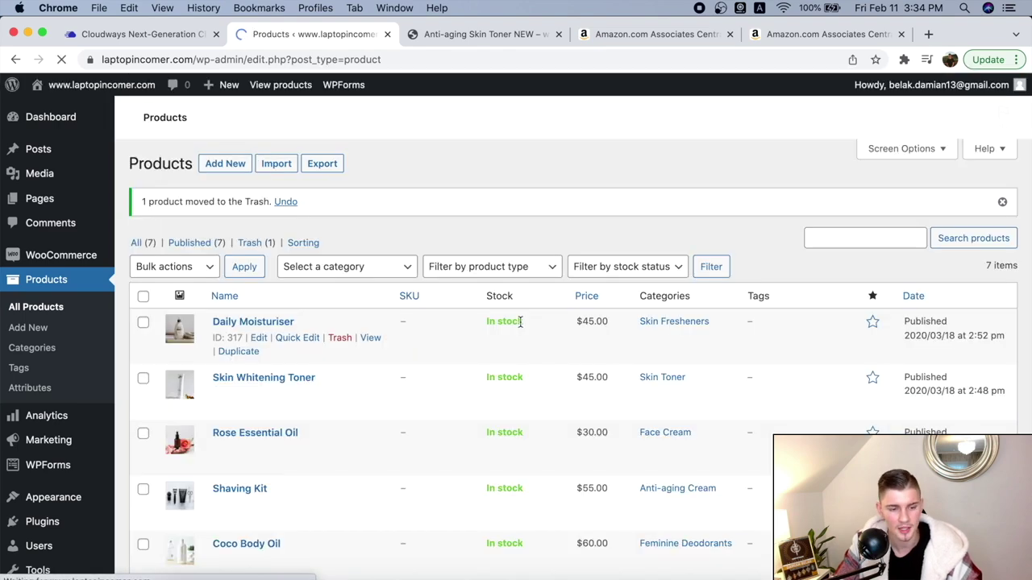
Step: Look over the remaining products in the list and open the form for adding a new product
{"action": "scroll", "coordinate": [520, 321], "scroll_direction": "down", "scroll_amount": 3}
{"action": "scroll", "coordinate": [519, 321], "scroll_direction": "down", "scroll_amount": 2}
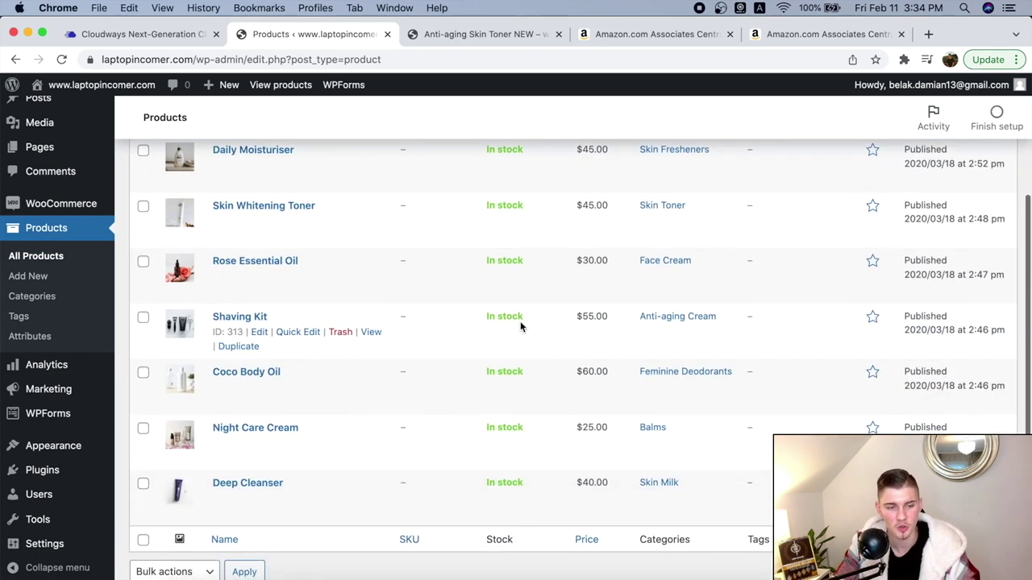
{"action": "scroll", "coordinate": [520, 321], "scroll_direction": "up", "scroll_amount": 5}
{"action": "left_click", "coordinate": [35, 329]}
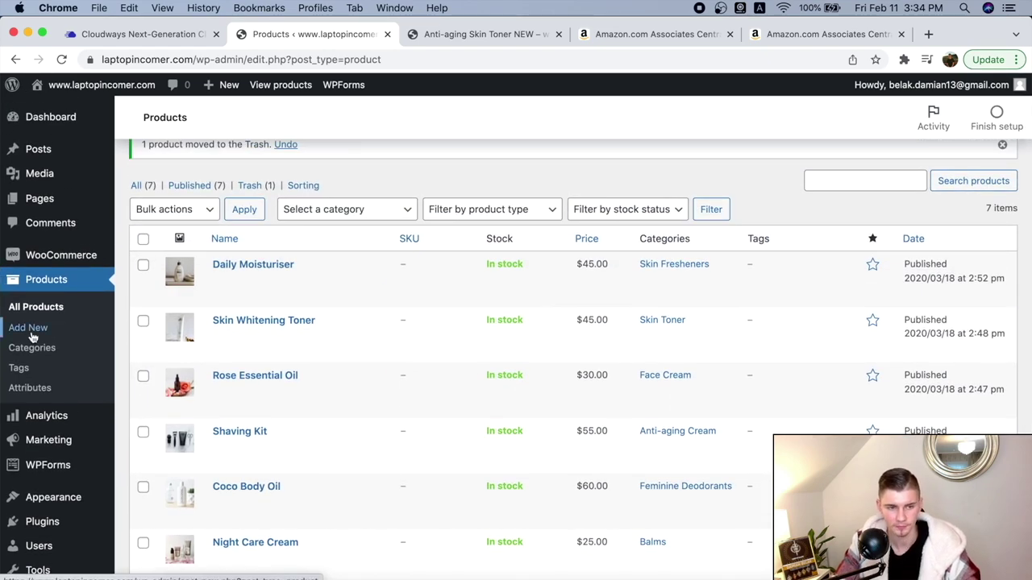
Step: Read through the Amazon Associates sign-up page, close its tab, and look over the logged-in Associates home page
{"action": "key", "text": "super+4"}
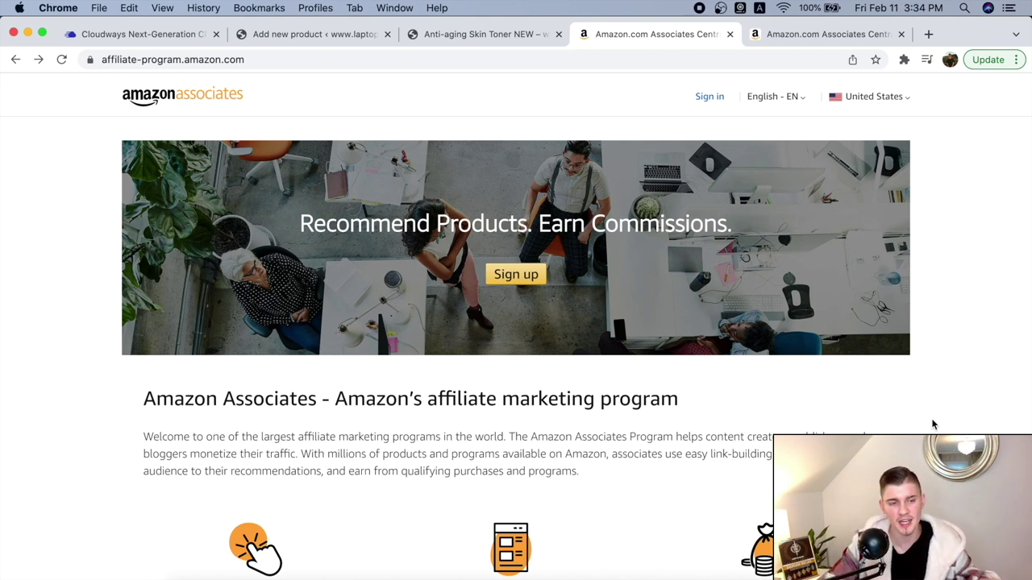
{"action": "scroll", "coordinate": [907, 360], "scroll_direction": "down", "scroll_amount": 3}
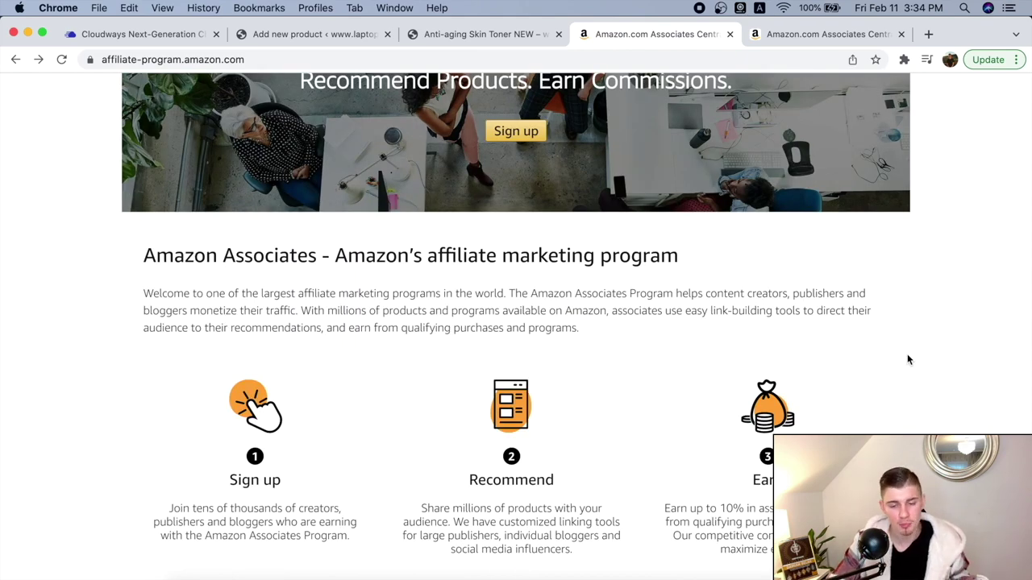
{"action": "scroll", "coordinate": [908, 359], "scroll_direction": "down", "scroll_amount": 4}
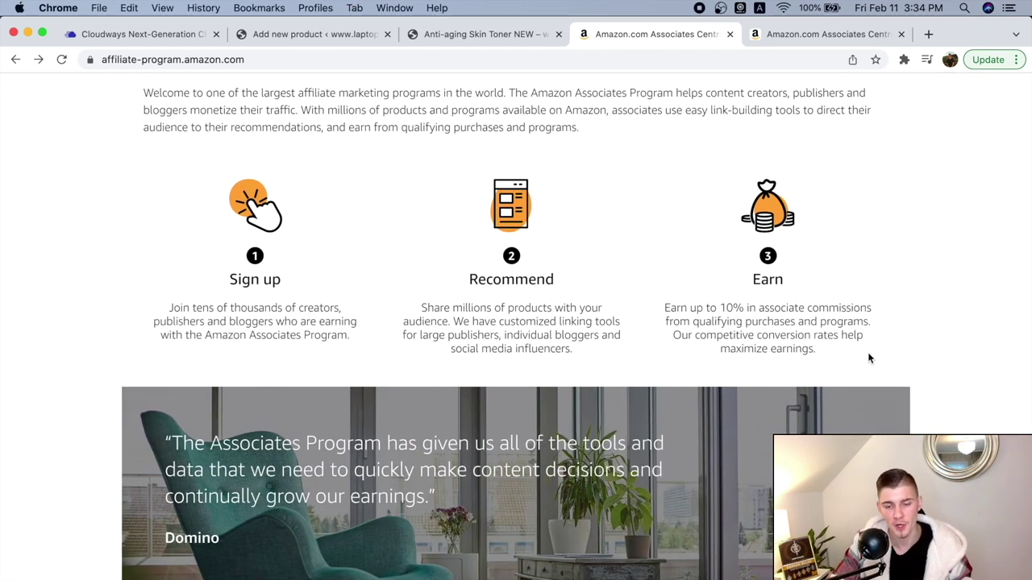
{"action": "scroll", "coordinate": [869, 357], "scroll_direction": "up", "scroll_amount": 7}
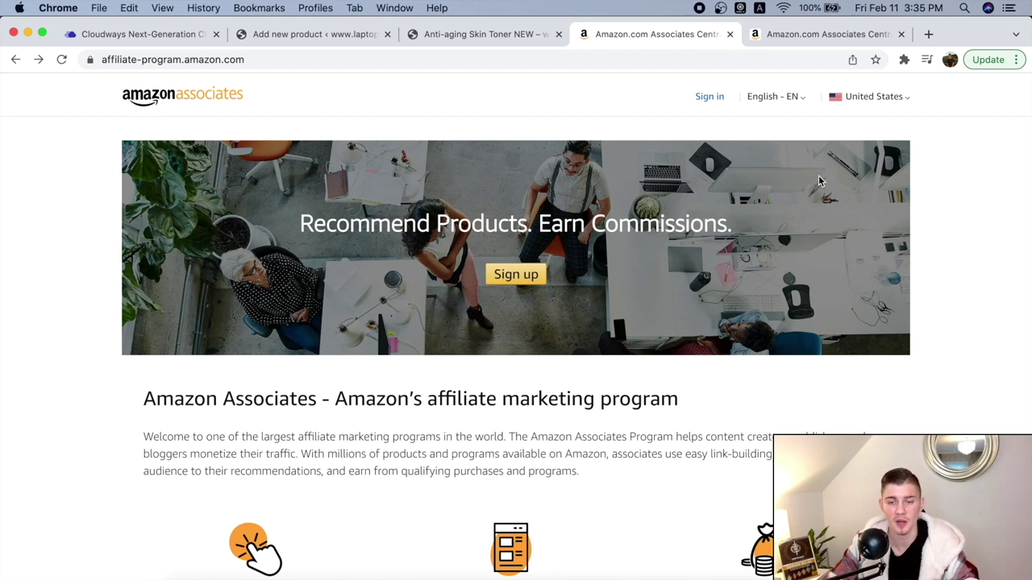
{"action": "key", "text": "super+w"}
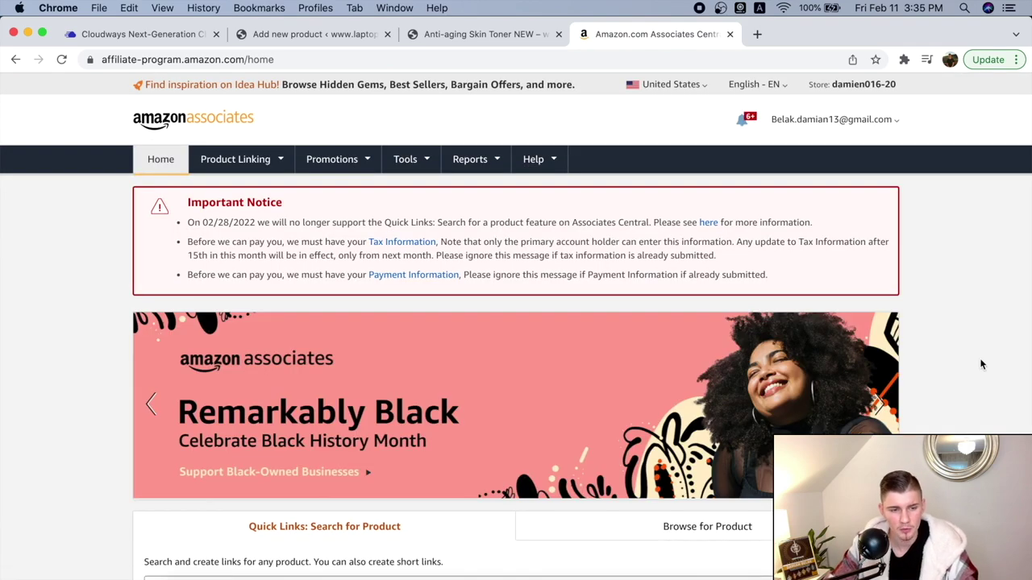
{"action": "scroll", "coordinate": [980, 365], "scroll_direction": "down", "scroll_amount": 5}
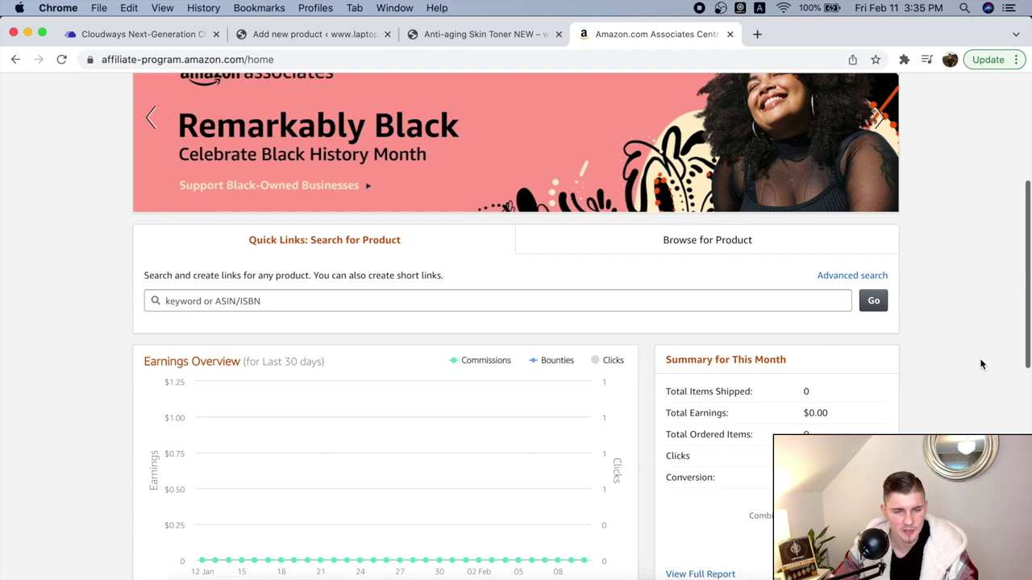
{"action": "scroll", "coordinate": [980, 365], "scroll_direction": "up", "scroll_amount": 5}
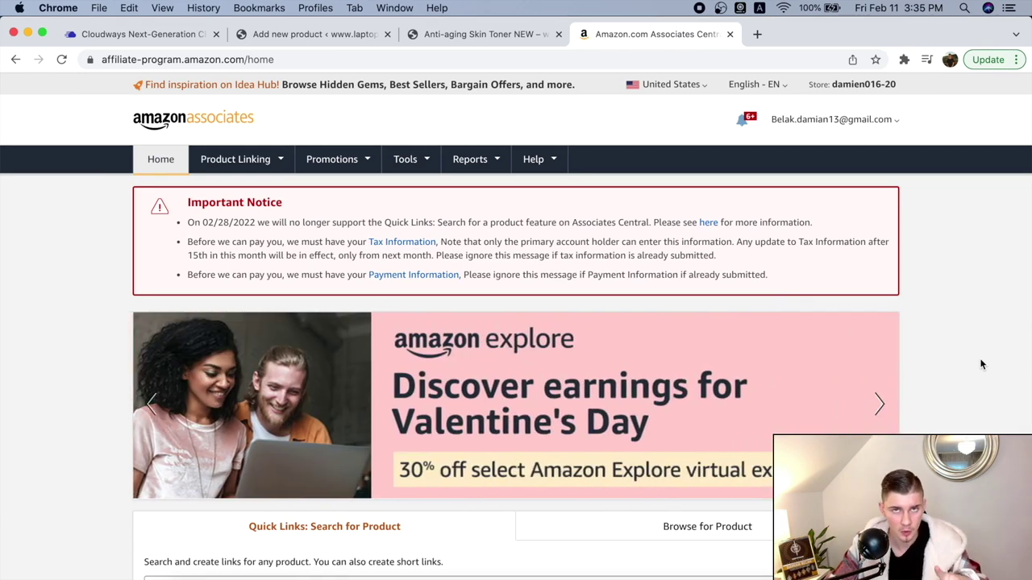
Step: Open the SiteStripe tool page in Amazon Associates and read how the link toolbar works
{"action": "mouse_move", "coordinate": [408, 159]}
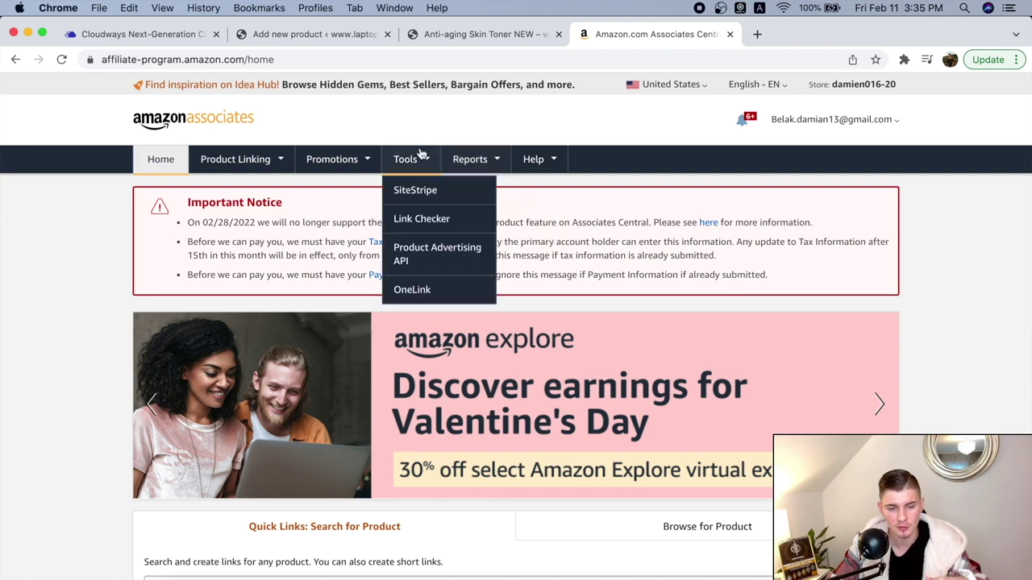
{"action": "left_click", "coordinate": [438, 191]}
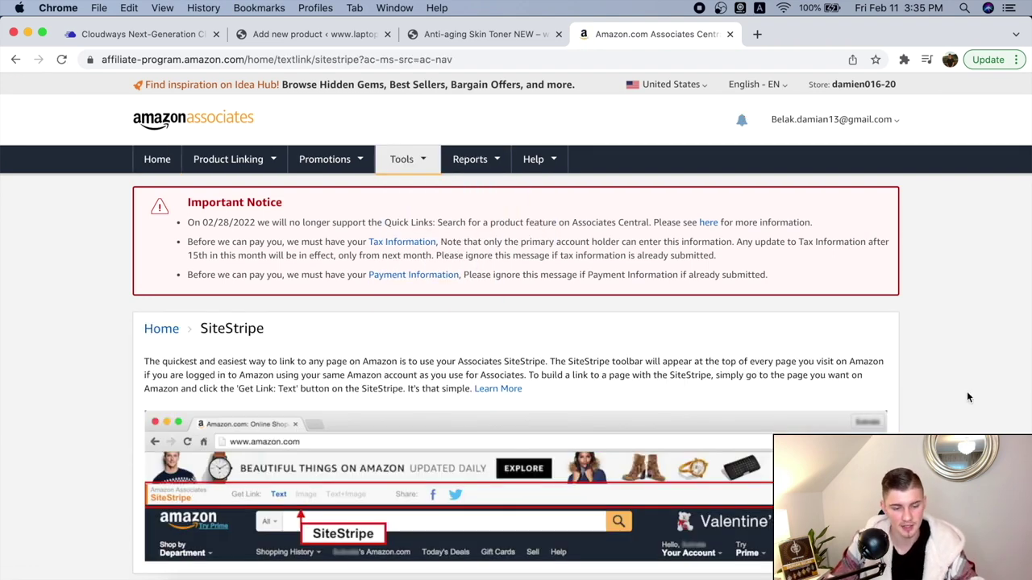
{"action": "scroll", "coordinate": [969, 396], "scroll_direction": "down", "scroll_amount": 3}
{"action": "scroll", "coordinate": [951, 394], "scroll_direction": "down", "scroll_amount": 3}
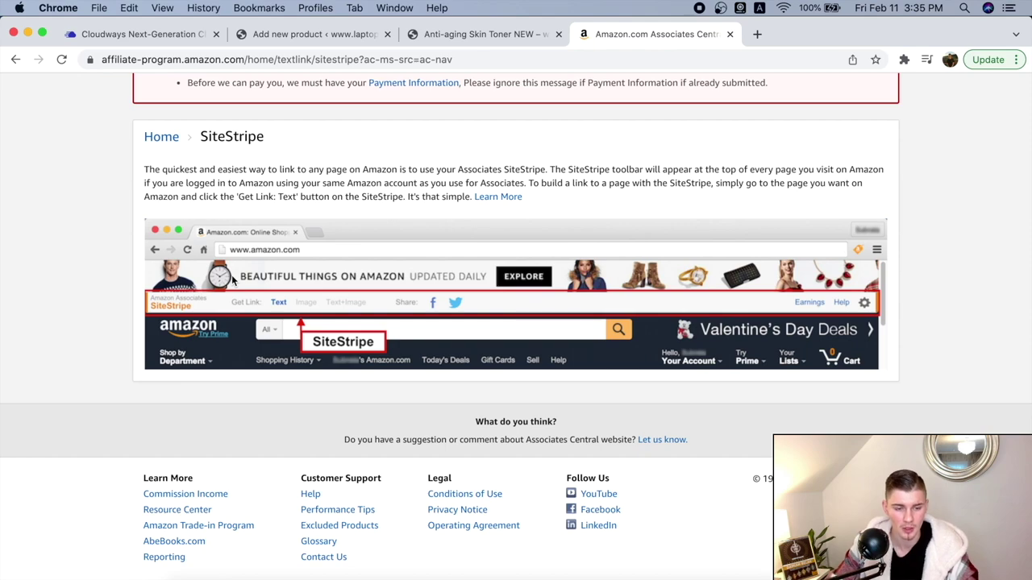
{"action": "scroll", "coordinate": [232, 275], "scroll_direction": "up", "scroll_amount": 1}
{"action": "scroll", "coordinate": [440, 224], "scroll_direction": "up", "scroll_amount": 2}
{"action": "scroll", "coordinate": [441, 224], "scroll_direction": "up", "scroll_amount": 2}
{"action": "scroll", "coordinate": [484, 322], "scroll_direction": "down", "scroll_amount": 2}
Step: Open the Associates SiteStripe Options page and check the display status and the Get Link and Share settings
{"action": "left_click", "coordinate": [497, 337]}
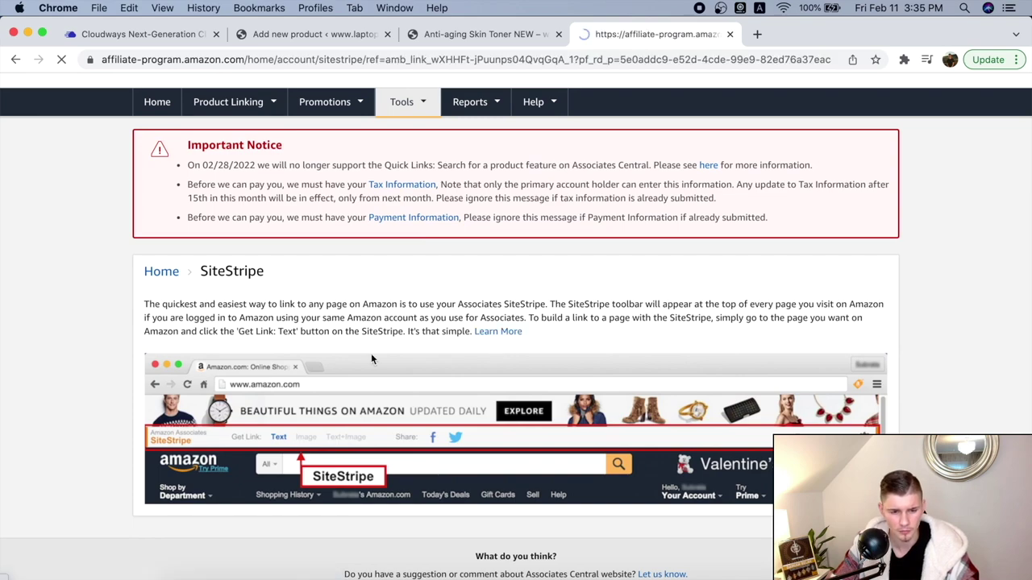
{"action": "scroll", "coordinate": [371, 359], "scroll_direction": "down", "scroll_amount": 5}
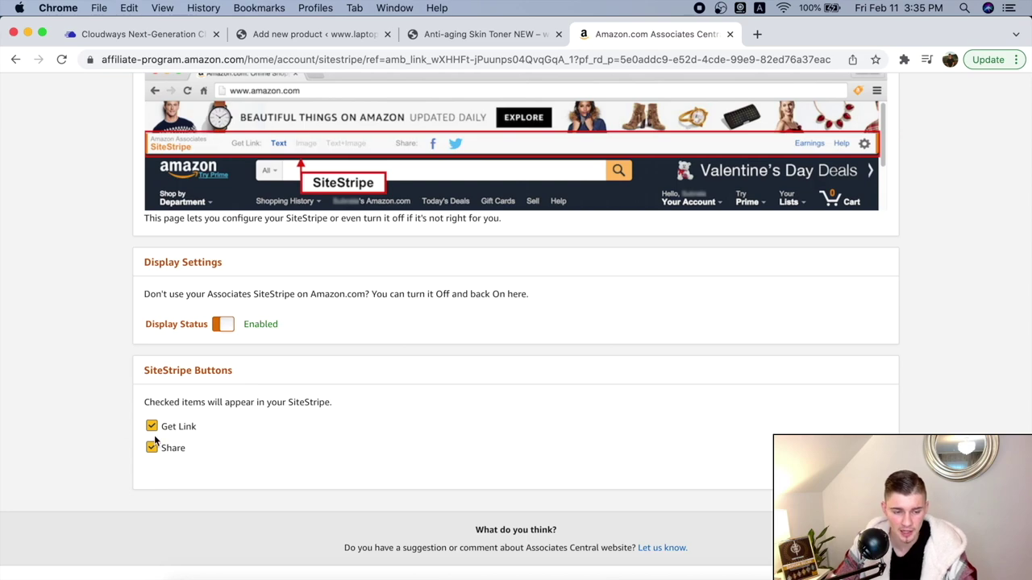
{"action": "scroll", "coordinate": [832, 366], "scroll_direction": "up", "scroll_amount": 5}
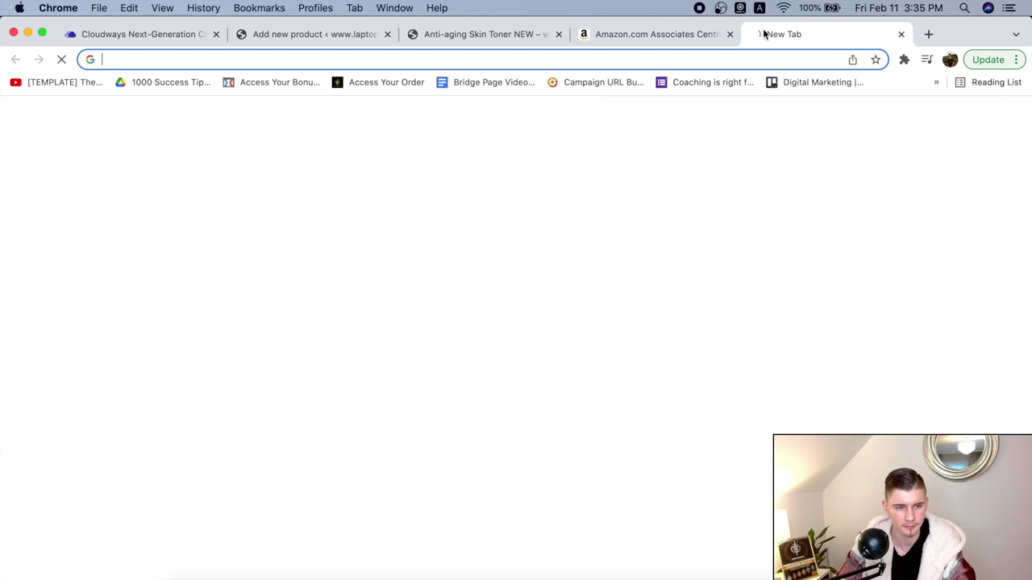
Step: Open amazon.com in a new browser tab
{"action": "left_click", "coordinate": [758, 34]}
{"action": "type", "text": "ama"}
{"action": "key", "text": "Return"}
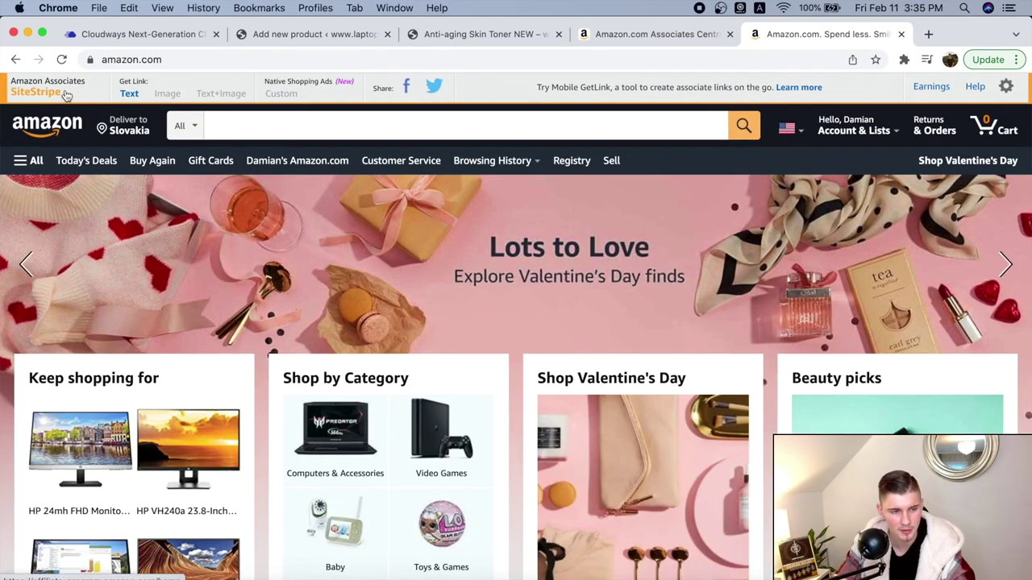
Step: Search Amazon for "cosmetic bag" and open the black Relavel Travel Makeup Train Case from the results
{"action": "left_click", "coordinate": [242, 130]}
{"action": "type", "text": "cosmetic"}
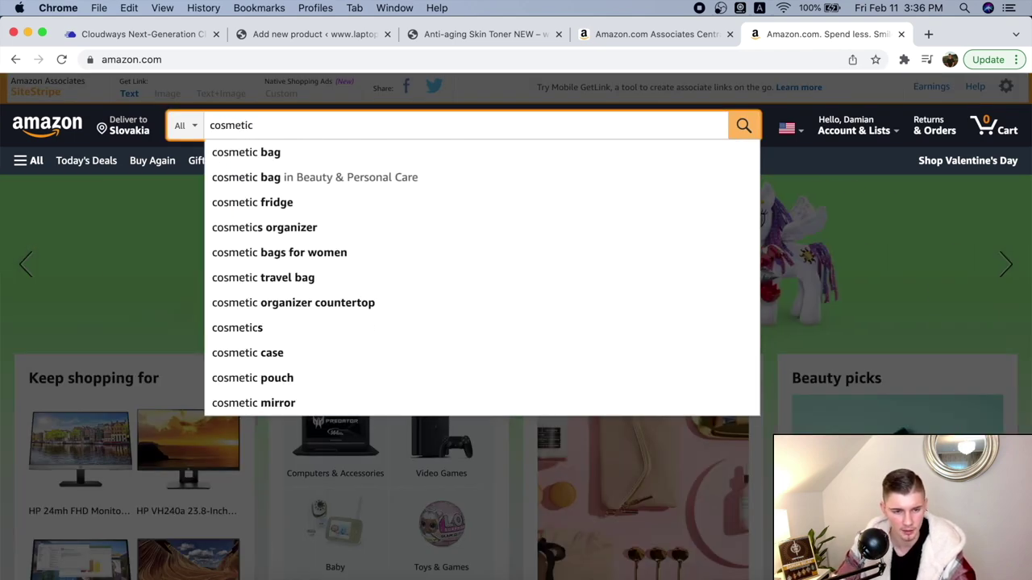
{"action": "key", "text": "Down"}
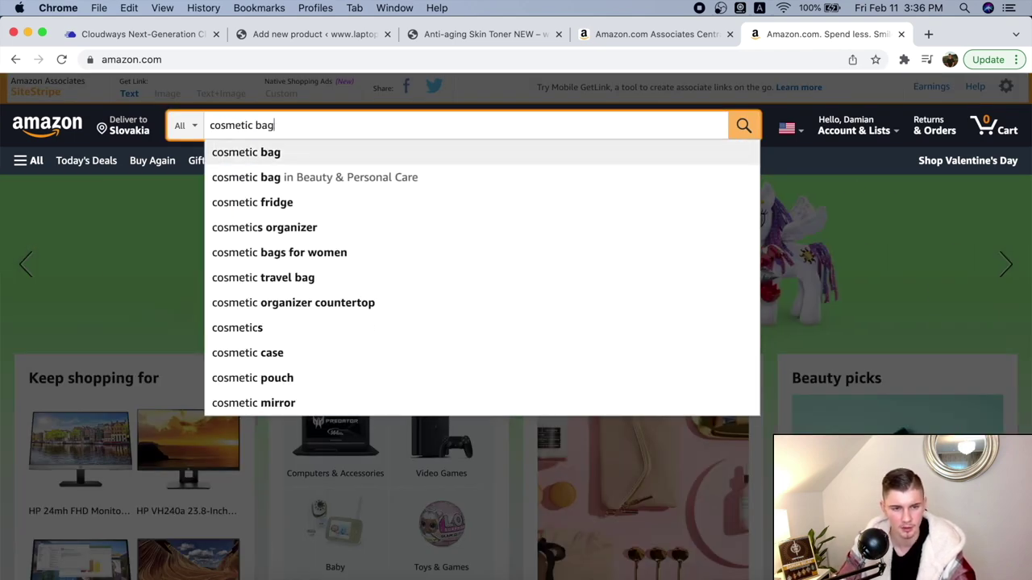
{"action": "key", "text": "Return"}
{"action": "scroll", "coordinate": [437, 266], "scroll_direction": "down", "scroll_amount": 5}
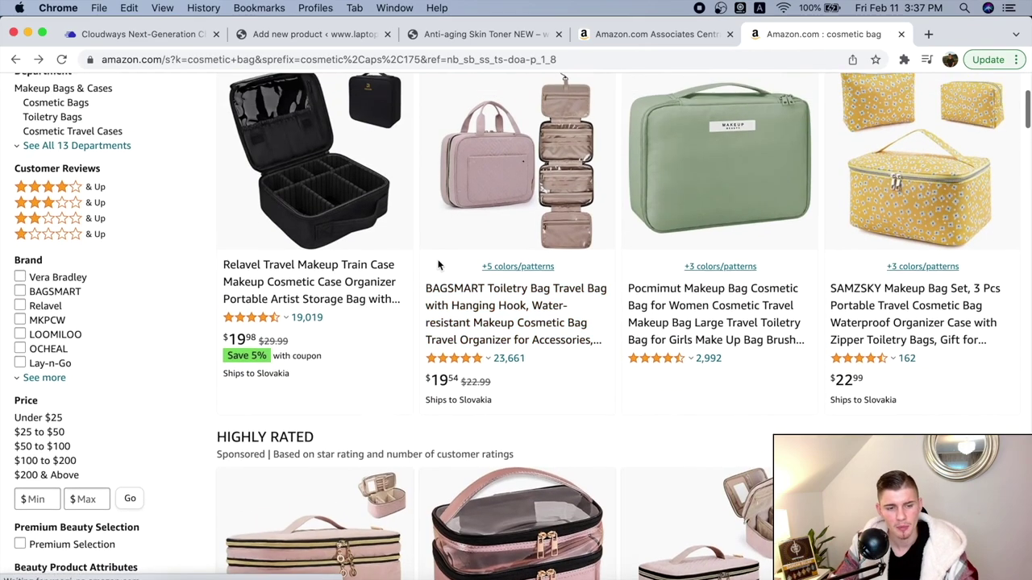
{"action": "scroll", "coordinate": [391, 282], "scroll_direction": "up", "scroll_amount": 3}
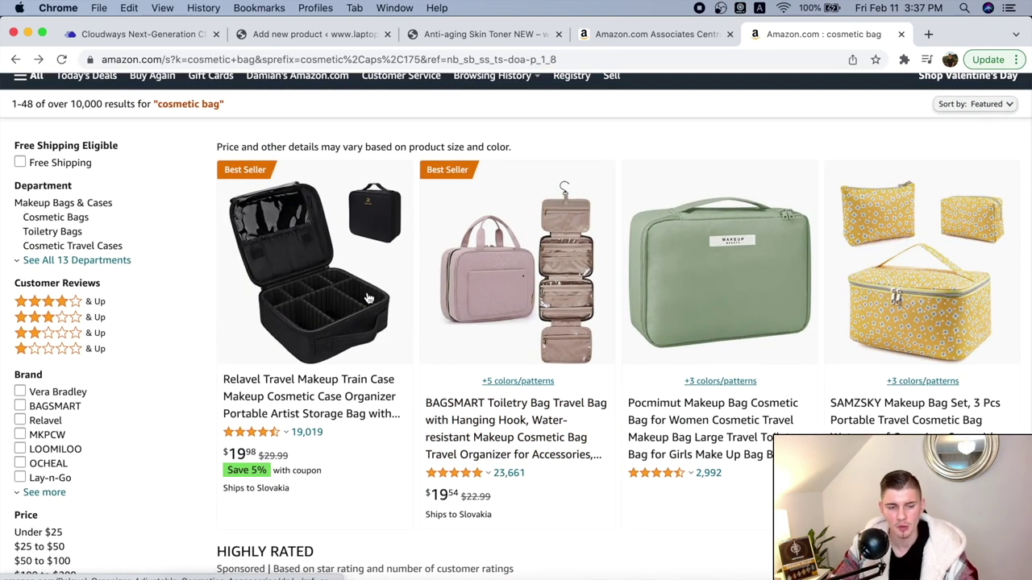
{"action": "left_click", "coordinate": [366, 298]}
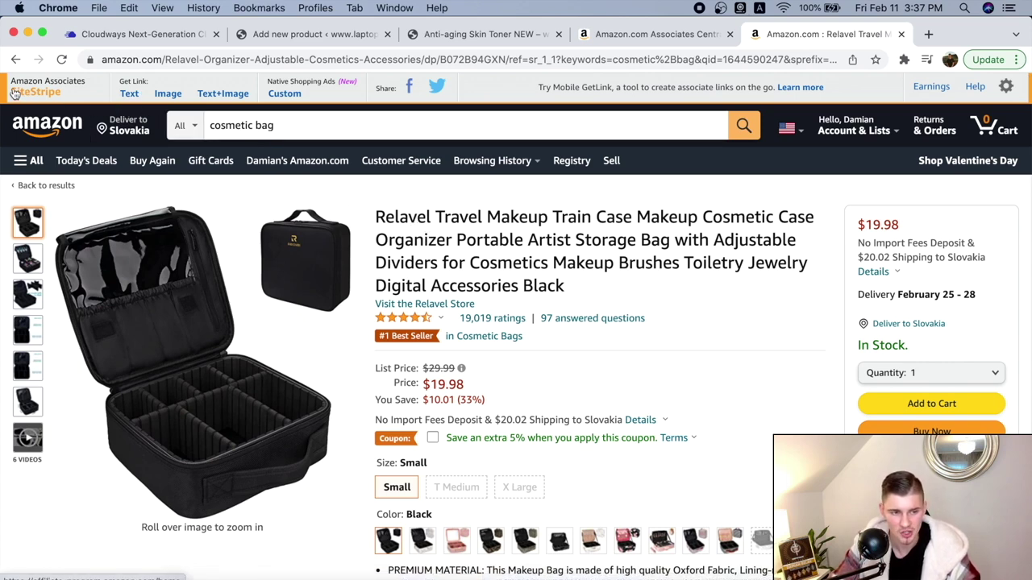
Step: Generate the SiteStripe text link for the makeup case and view its image and text+image link options
{"action": "left_click", "coordinate": [129, 93]}
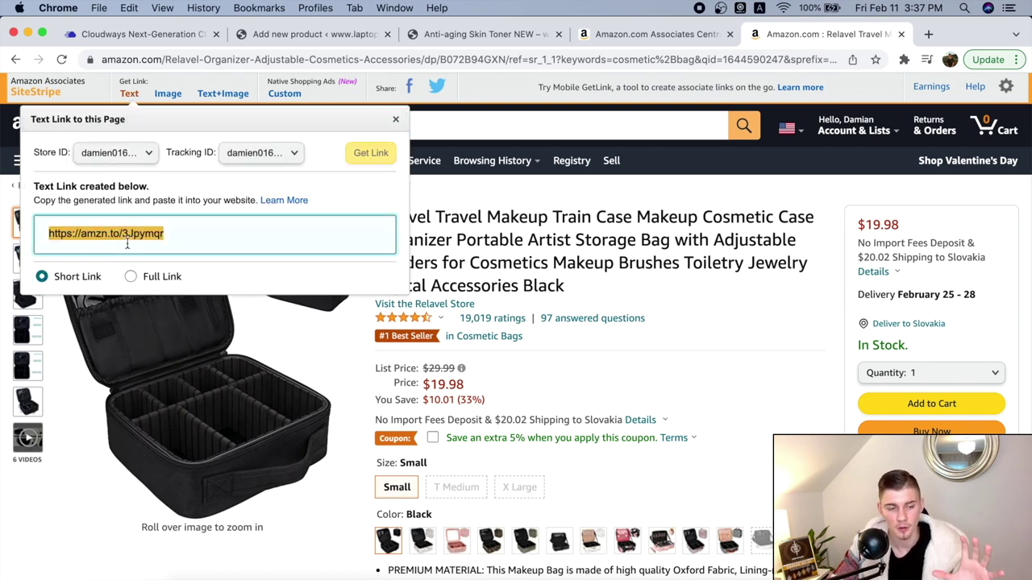
{"action": "left_click", "coordinate": [194, 237]}
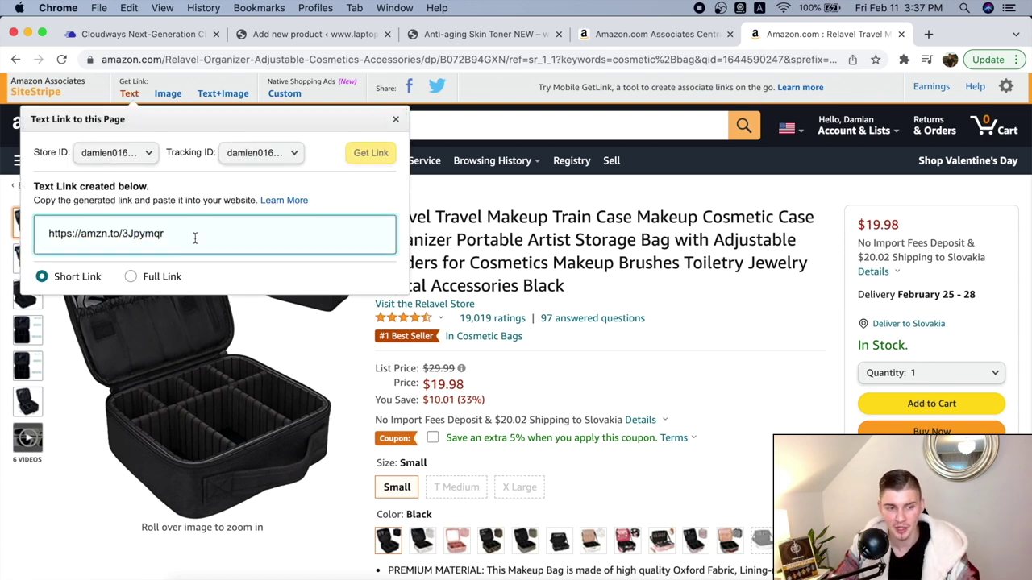
{"action": "left_click", "coordinate": [166, 94]}
{"action": "left_click", "coordinate": [226, 97]}
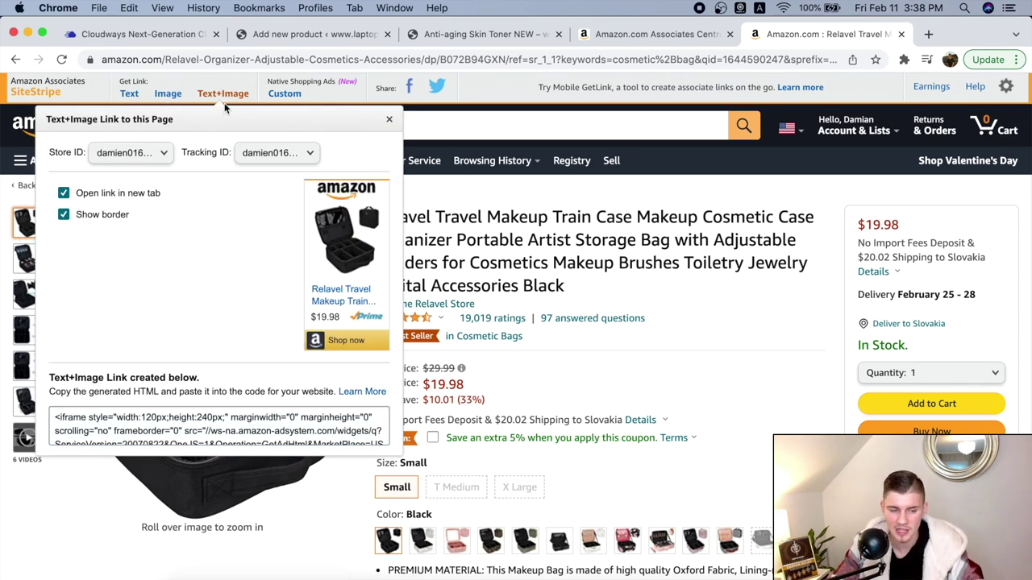
Step: Generate the short text affiliate link for the makeup case again, select it, and close the link box
{"action": "left_click", "coordinate": [135, 95]}
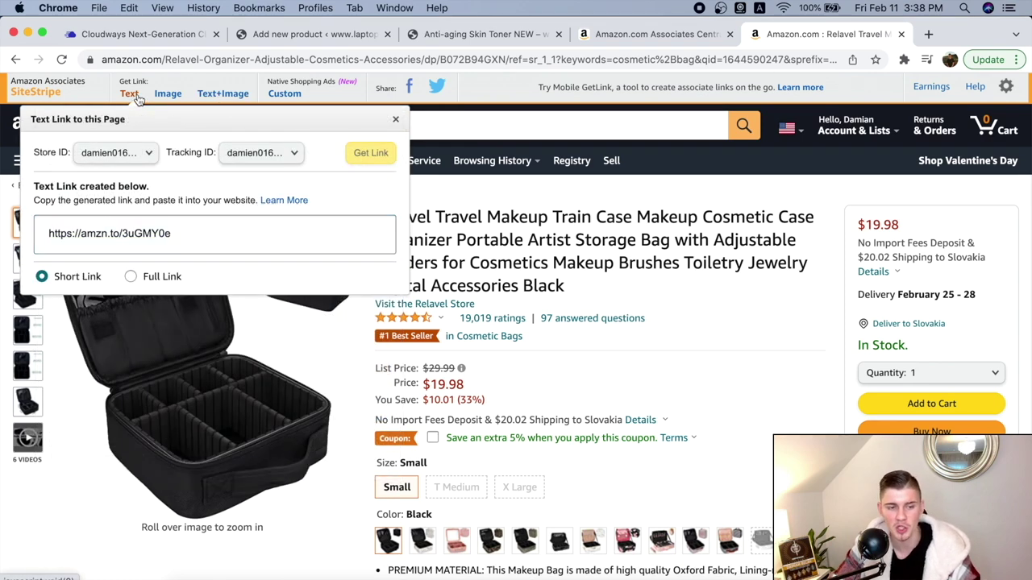
{"action": "left_click", "coordinate": [217, 234]}
{"action": "triple_click", "coordinate": [217, 234]}
{"action": "left_click", "coordinate": [433, 226]}
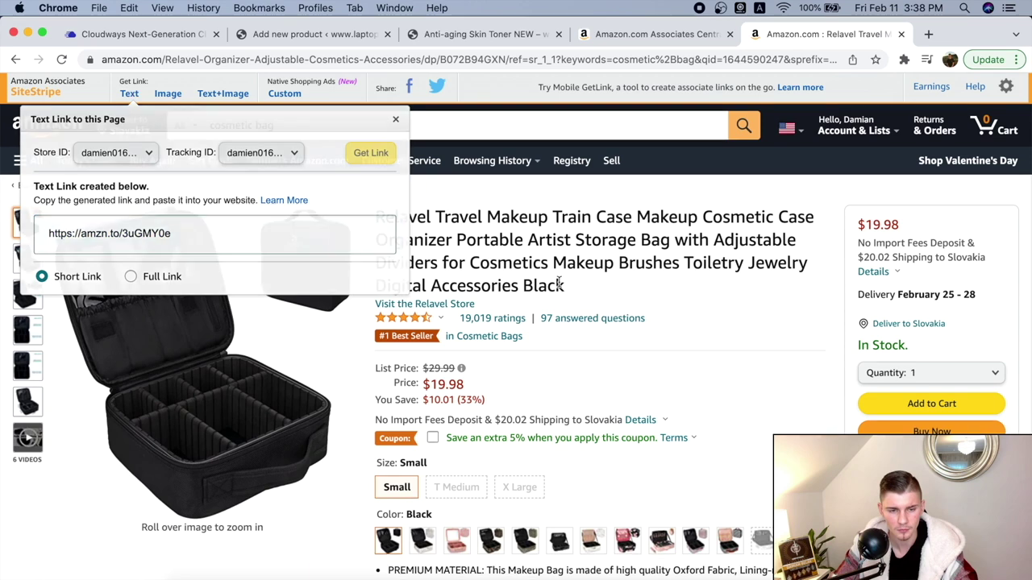
Step: Copy "Relavel Travel Makeup Train Case Makeup" from the Amazon title into the new product's name, and return to the Amazon listing
{"action": "left_click_drag", "start_coordinate": [376, 216], "coordinate": [697, 218]}
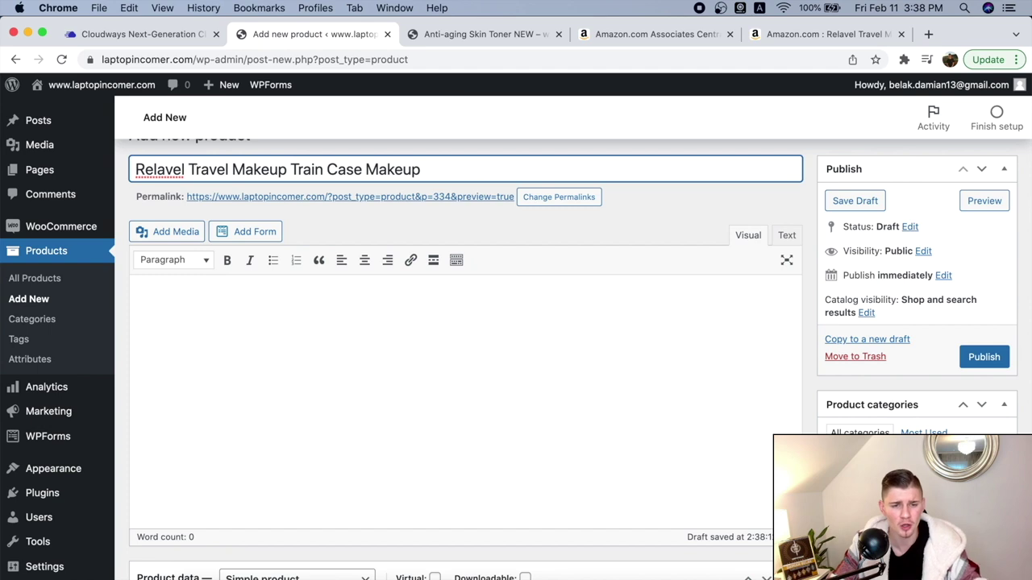
{"action": "left_click", "coordinate": [493, 46]}
{"action": "left_click", "coordinate": [677, 38]}
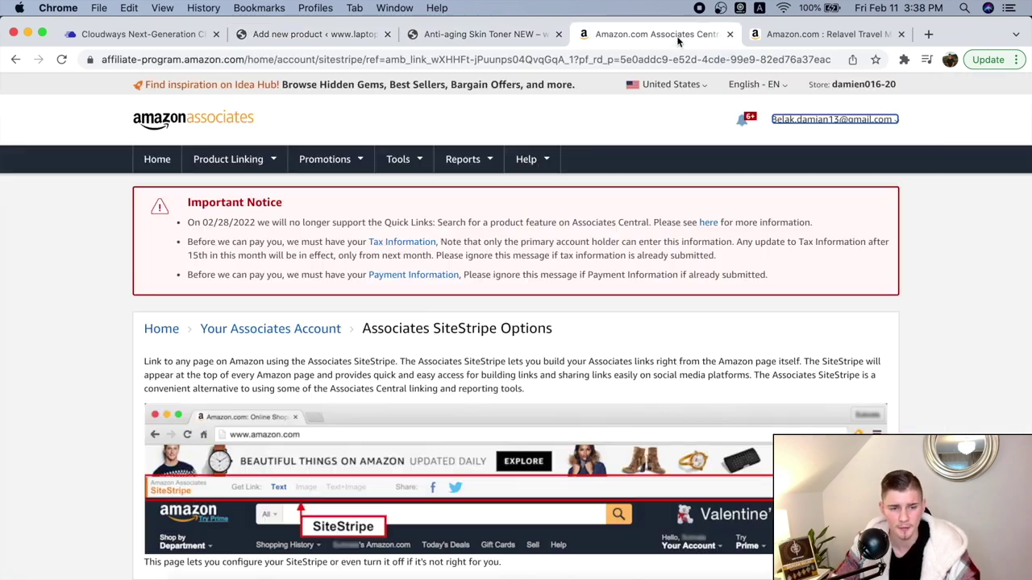
{"action": "left_click", "coordinate": [787, 34]}
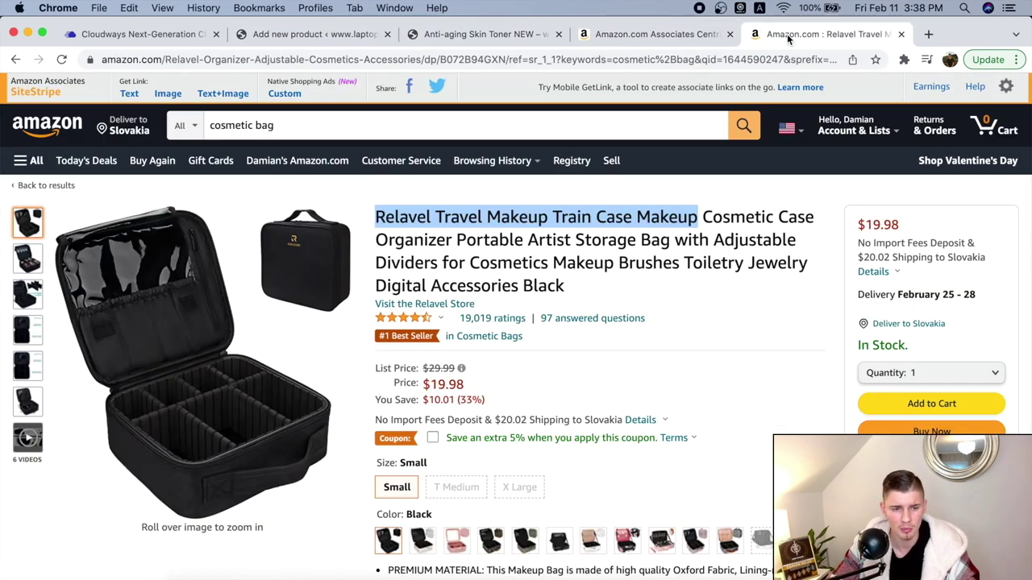
Step: Examine the description bullet points and details of the Amazon listing, and return to the new product form
{"action": "left_click", "coordinate": [615, 288]}
{"action": "scroll", "coordinate": [615, 288], "scroll_direction": "down", "scroll_amount": 2}
{"action": "scroll", "coordinate": [614, 288], "scroll_direction": "down", "scroll_amount": 5}
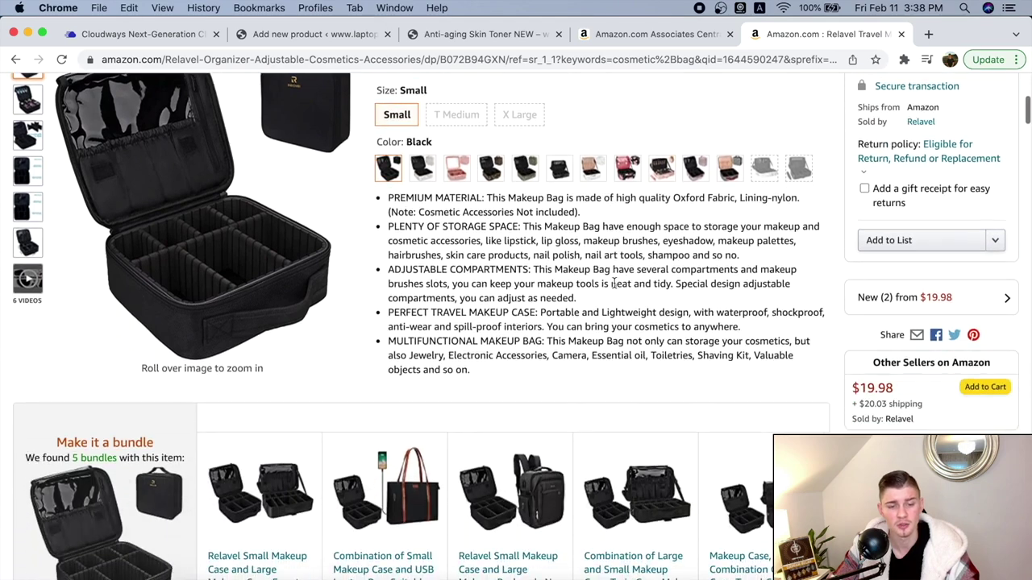
{"action": "left_click_drag", "start_coordinate": [498, 376], "coordinate": [387, 200]}
{"action": "left_click", "coordinate": [523, 311]}
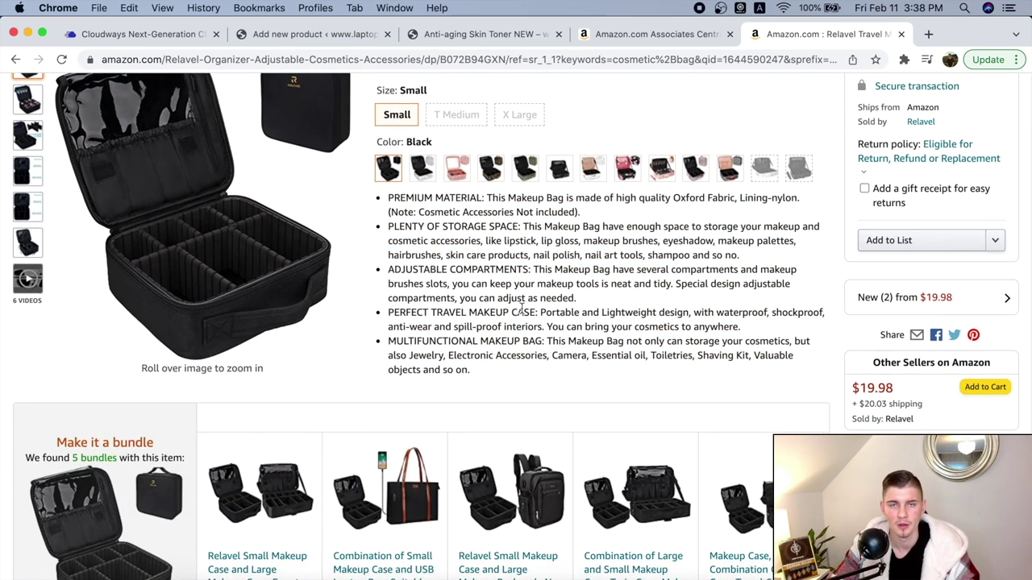
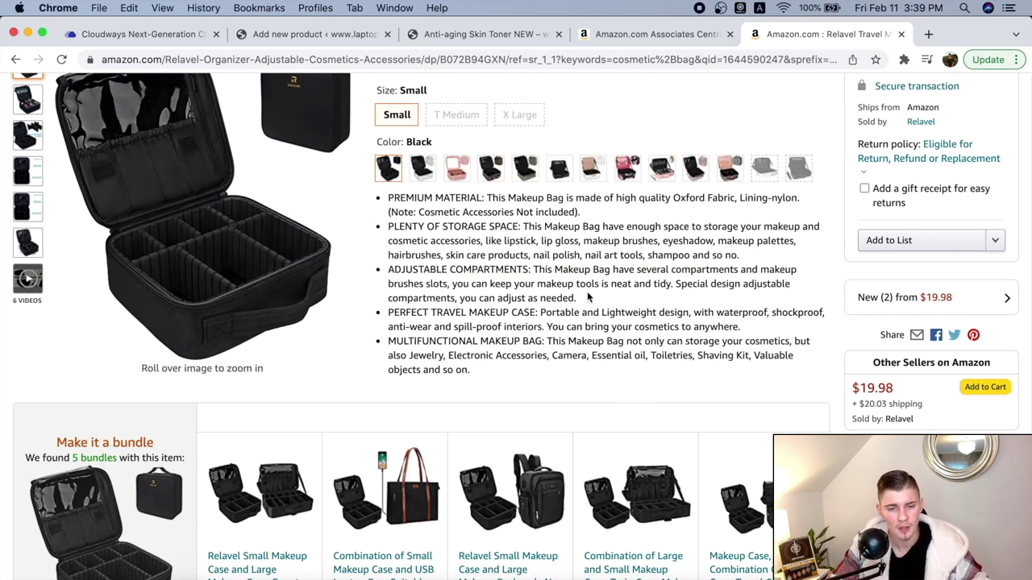
{"action": "scroll", "coordinate": [587, 297], "scroll_direction": "up", "scroll_amount": 5}
{"action": "scroll", "coordinate": [586, 297], "scroll_direction": "up", "scroll_amount": 2}
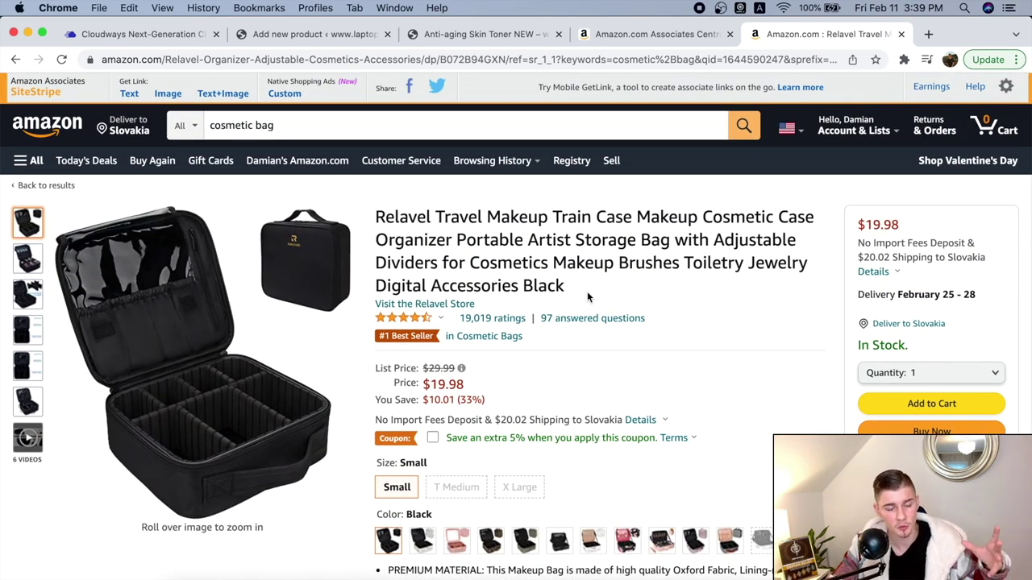
{"action": "scroll", "coordinate": [588, 298], "scroll_direction": "down", "scroll_amount": 3}
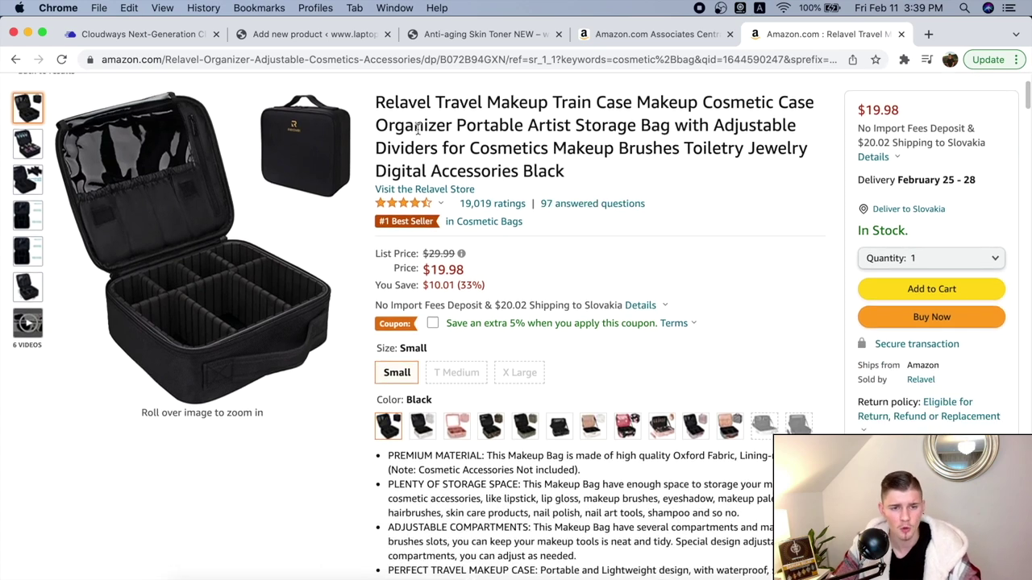
{"action": "left_click", "coordinate": [329, 35]}
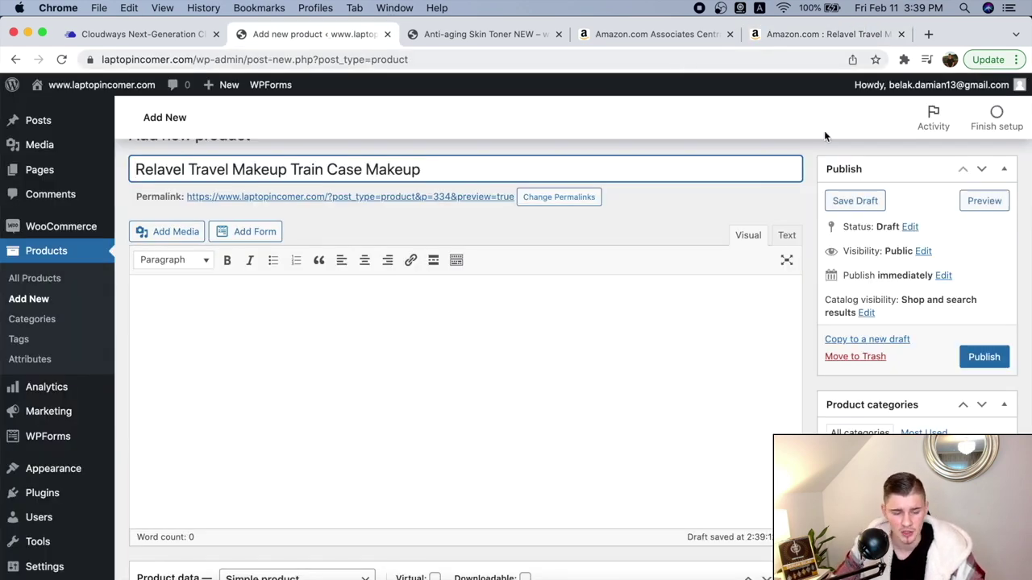
{"action": "left_click", "coordinate": [794, 36]}
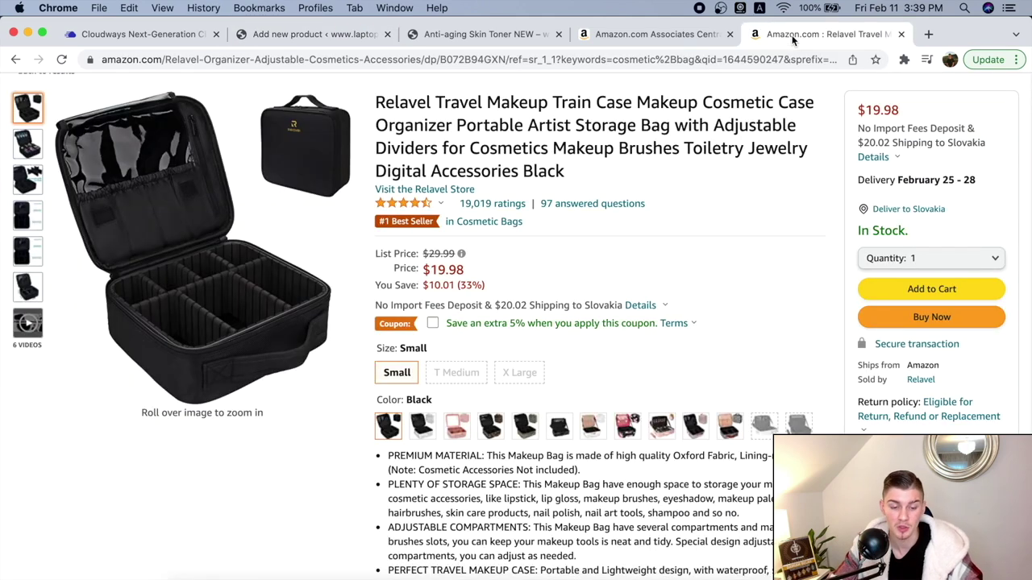
{"action": "left_click", "coordinate": [928, 34]}
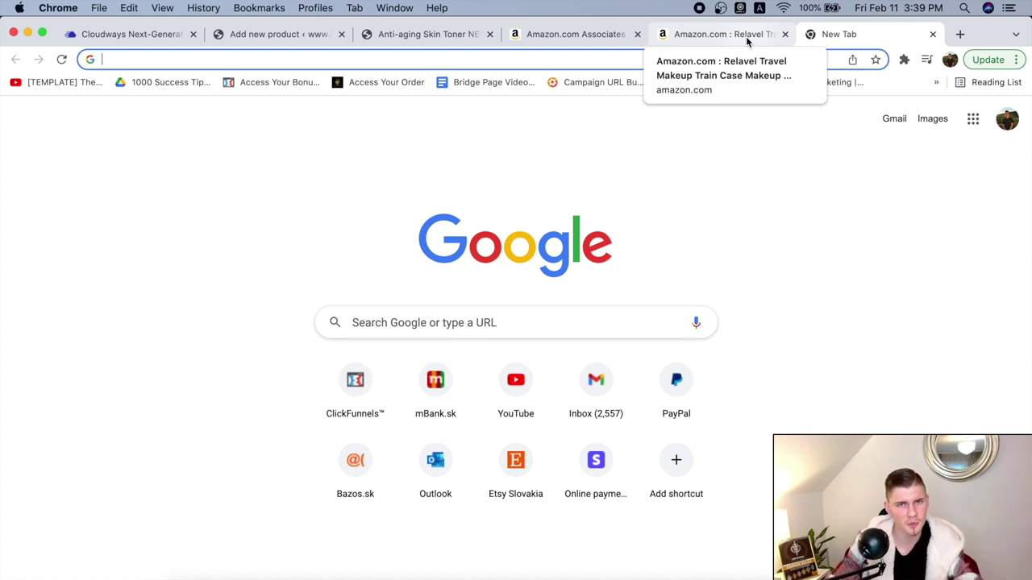
{"action": "left_click", "coordinate": [889, 403]}
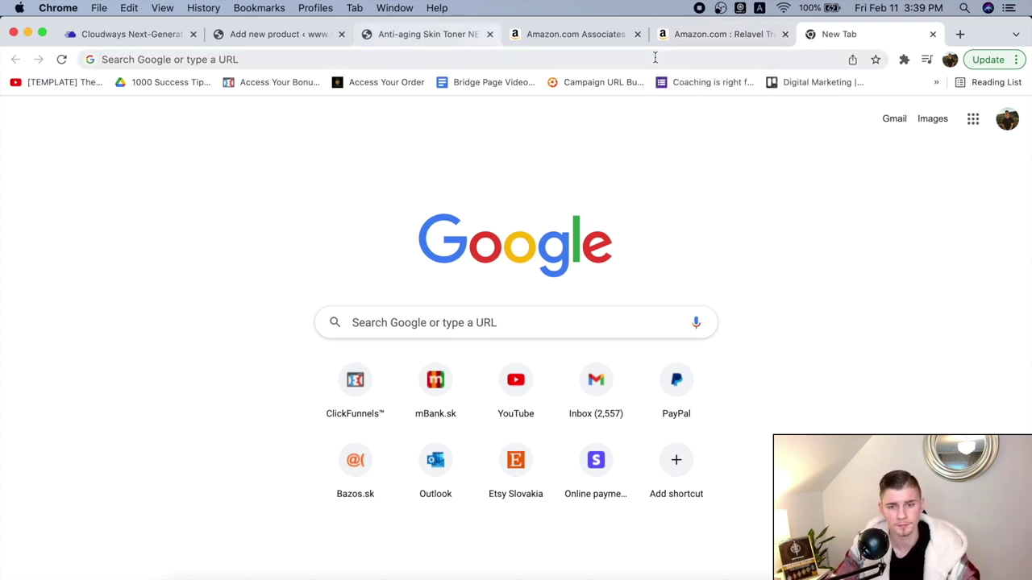
Step: Copy the makeup case's full title from the Amazon listing into the new product's main description and format it as Heading 5
{"action": "left_click", "coordinate": [745, 35]}
{"action": "scroll", "coordinate": [617, 305], "scroll_direction": "down", "scroll_amount": 1}
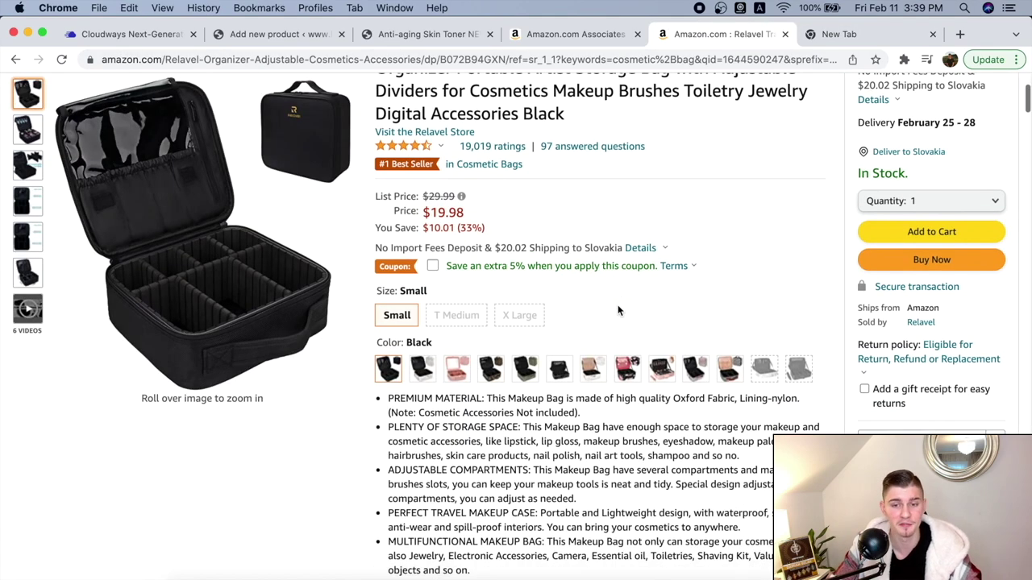
{"action": "scroll", "coordinate": [617, 305], "scroll_direction": "up", "scroll_amount": 3}
{"action": "left_click_drag", "start_coordinate": [581, 229], "coordinate": [374, 158]}
{"action": "key", "text": "super+c"}
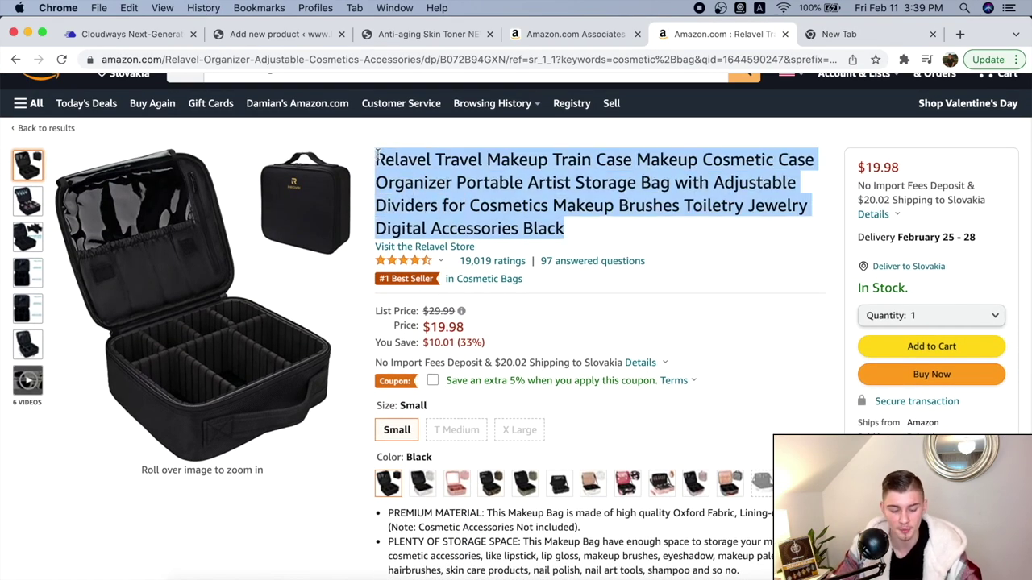
{"action": "left_click", "coordinate": [292, 44]}
{"action": "left_click", "coordinate": [330, 323]}
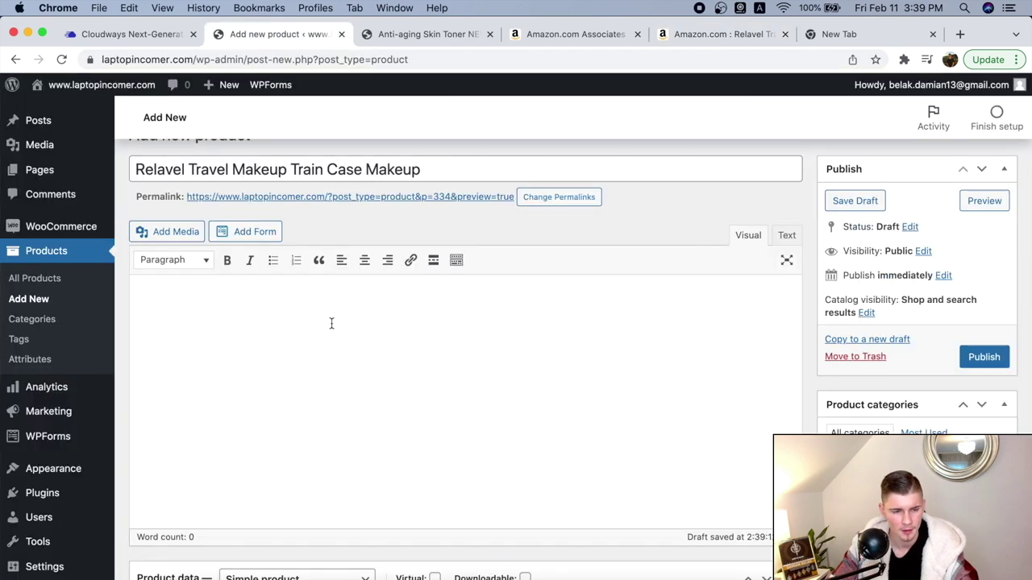
{"action": "key", "text": "super+v"}
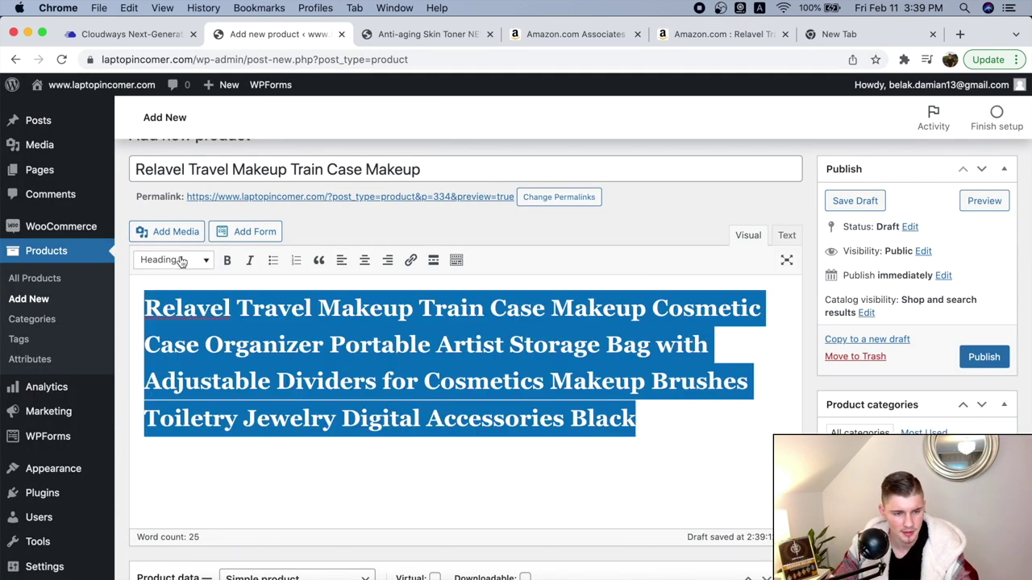
{"action": "left_click", "coordinate": [182, 262]}
{"action": "left_click", "coordinate": [181, 423]}
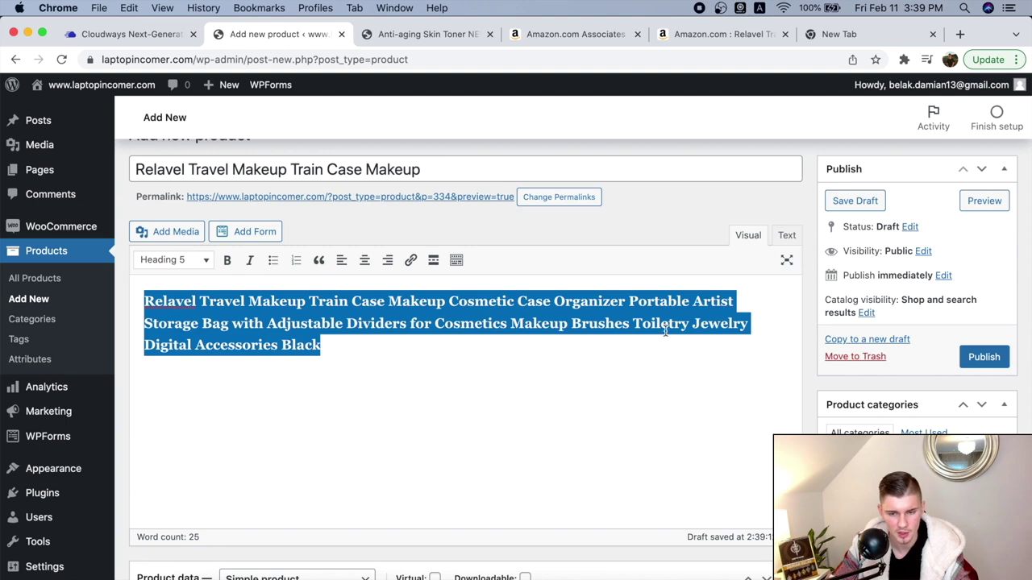
Step: Set the new product's type to External/Affiliate product
{"action": "scroll", "coordinate": [665, 235], "scroll_direction": "down", "scroll_amount": 10}
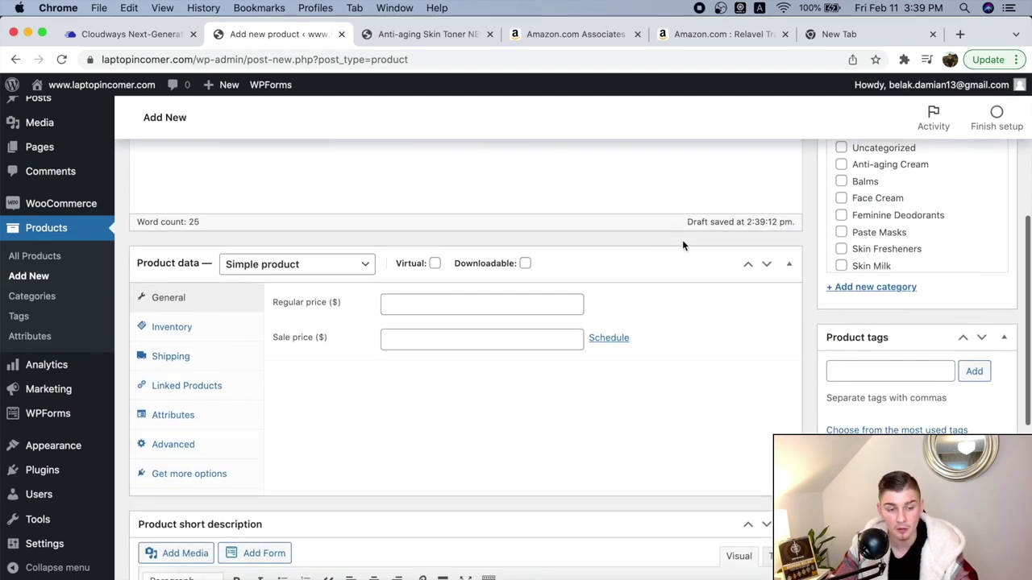
{"action": "left_click", "coordinate": [299, 275]}
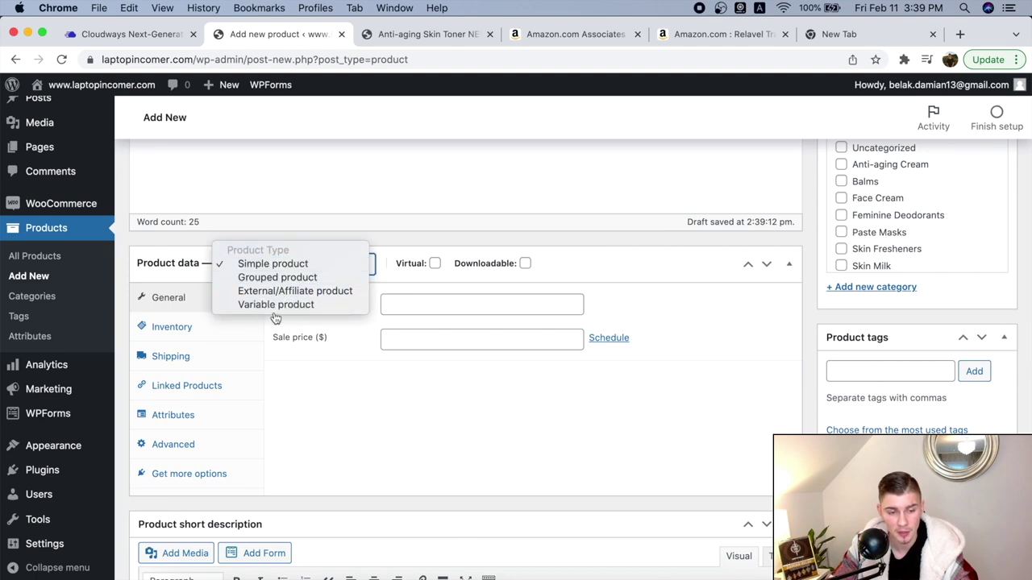
{"action": "left_click", "coordinate": [322, 295]}
Step: Copy the short SiteStripe text link from the Amazon listing into the Product URL and set the button text to "Buy On Amazon"
{"action": "left_click", "coordinate": [419, 304]}
{"action": "left_click", "coordinate": [681, 35]}
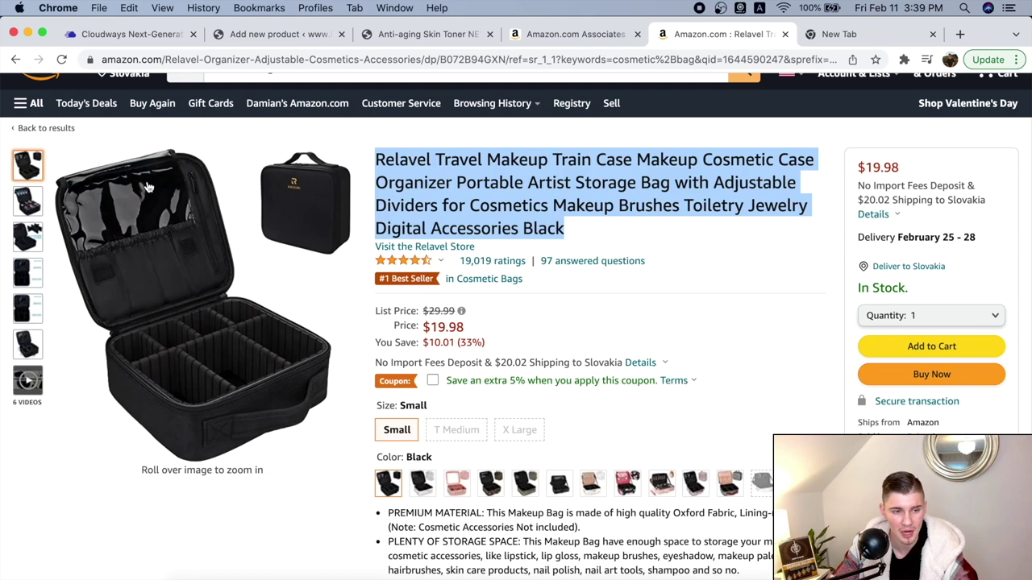
{"action": "scroll", "coordinate": [199, 140], "scroll_direction": "up", "scroll_amount": 1}
{"action": "scroll", "coordinate": [199, 139], "scroll_direction": "up", "scroll_amount": 1}
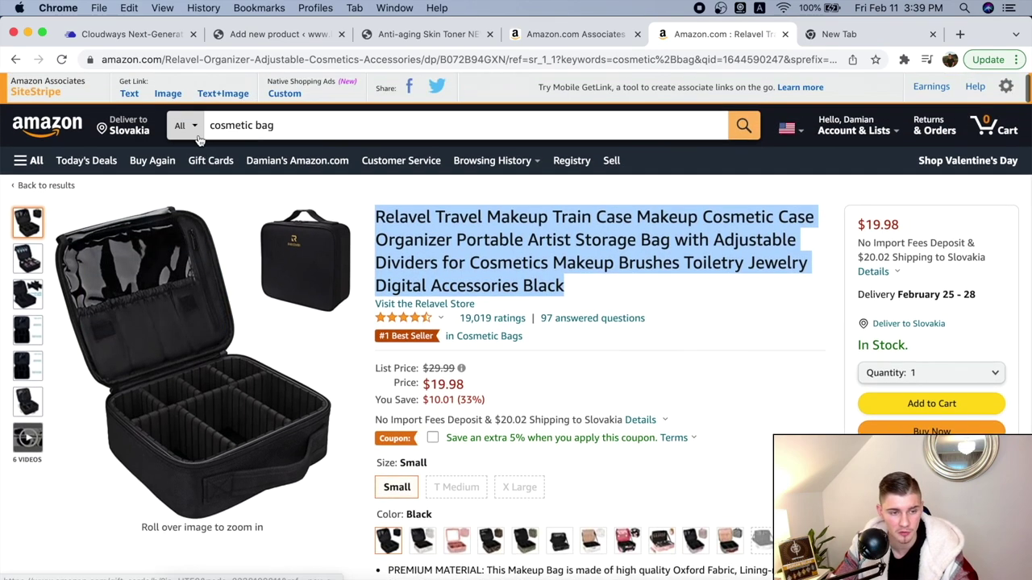
{"action": "left_click", "coordinate": [130, 95]}
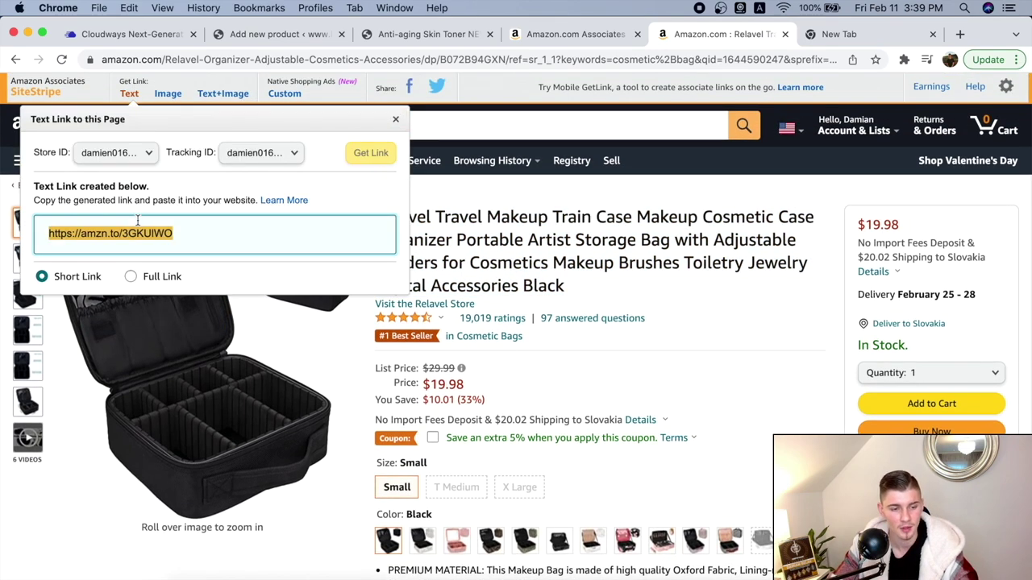
{"action": "key", "text": "super+c"}
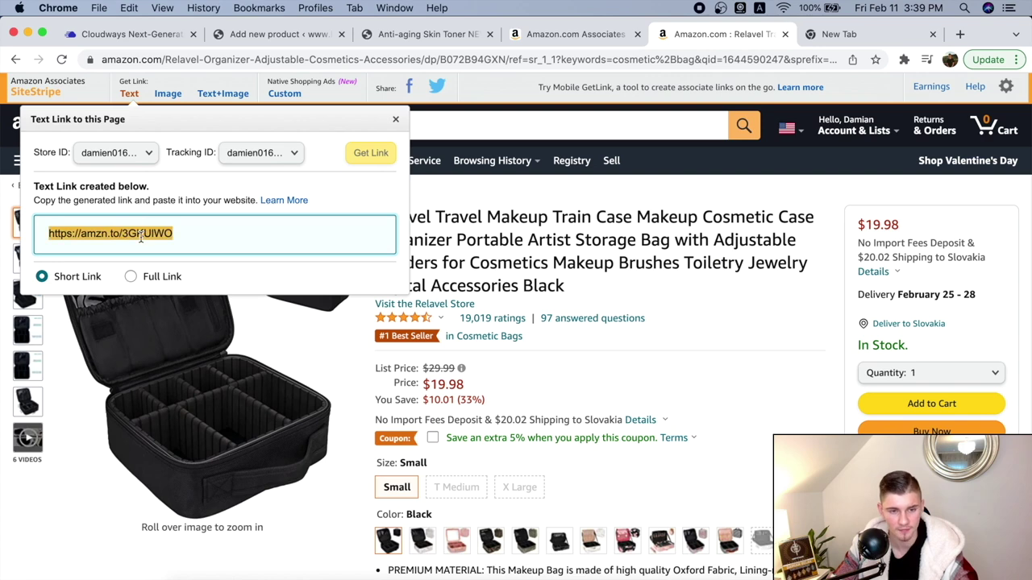
{"action": "left_click", "coordinate": [278, 35]}
{"action": "left_click", "coordinate": [428, 345]}
{"action": "left_click", "coordinate": [430, 364]}
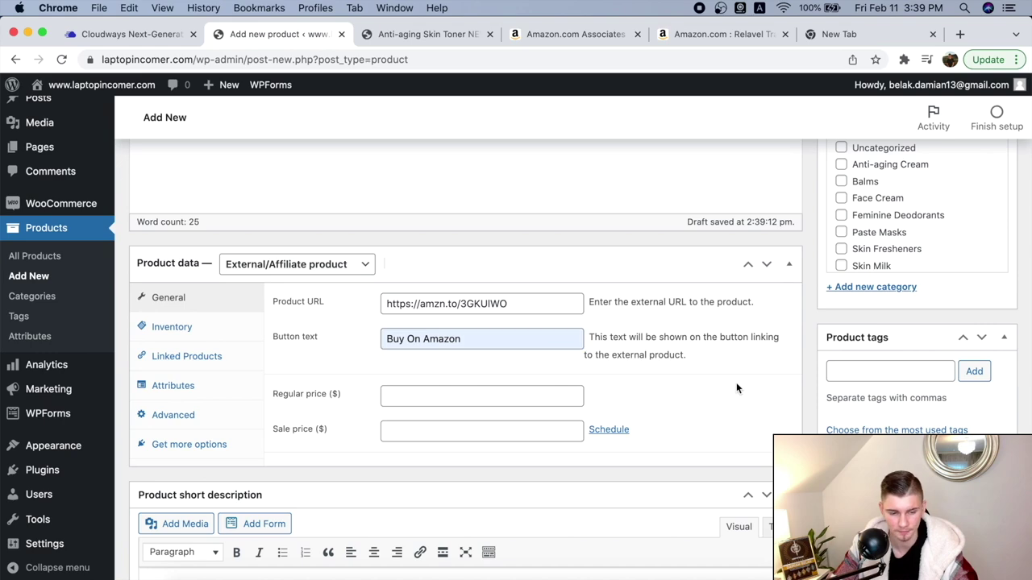
Step: Copy the full Amazon title into the product short description and format it as Heading 5
{"action": "scroll", "coordinate": [736, 382], "scroll_direction": "down", "scroll_amount": 4}
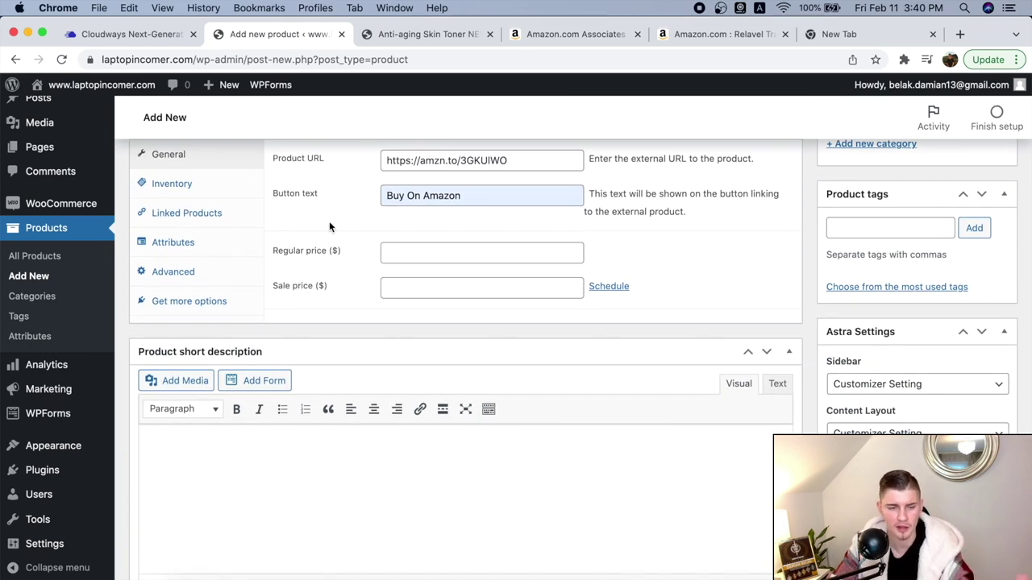
{"action": "scroll", "coordinate": [425, 332], "scroll_direction": "down", "scroll_amount": 3}
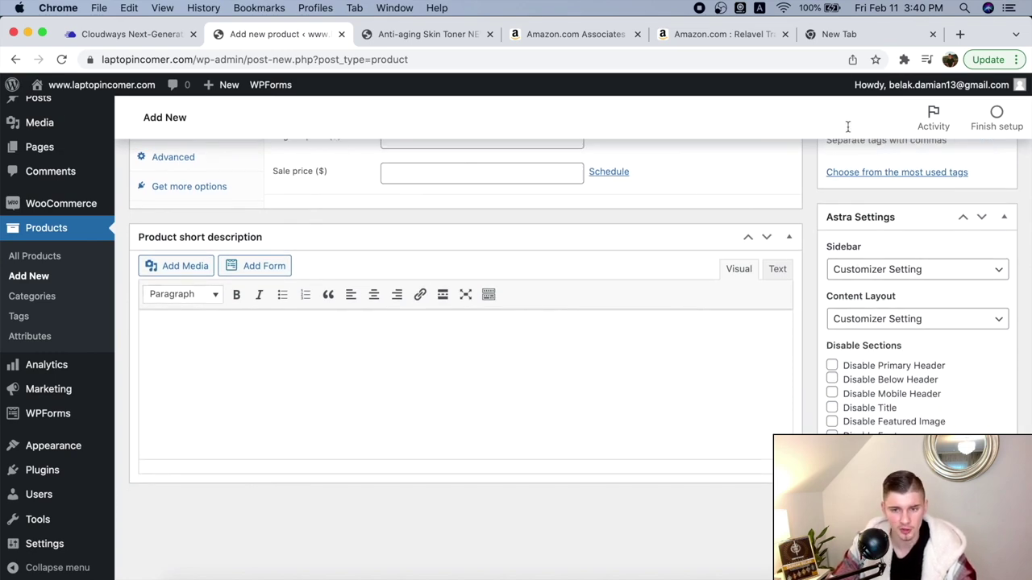
{"action": "left_click", "coordinate": [714, 39]}
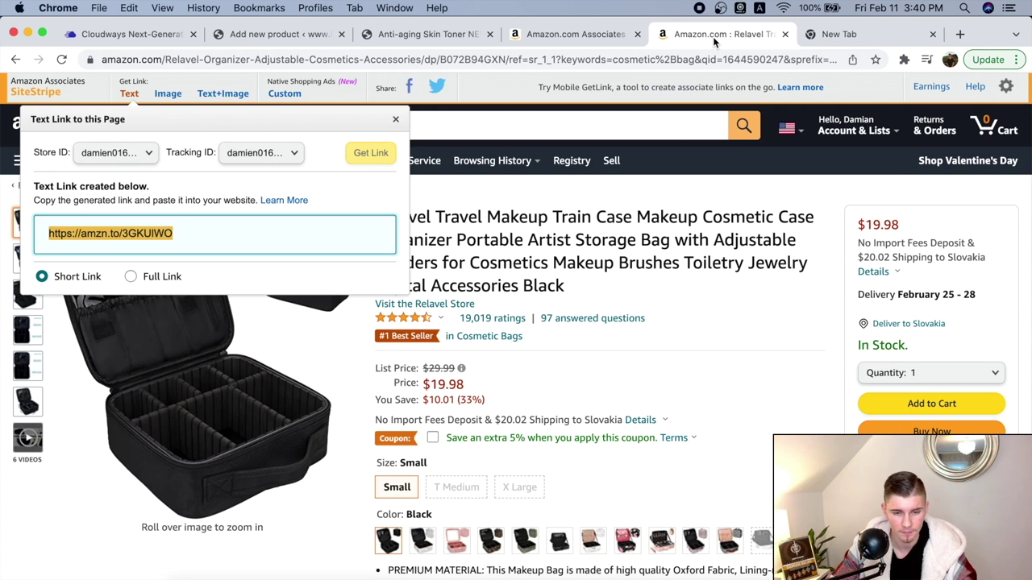
{"action": "left_click", "coordinate": [667, 314]}
{"action": "left_click_drag", "start_coordinate": [566, 285], "coordinate": [382, 222]}
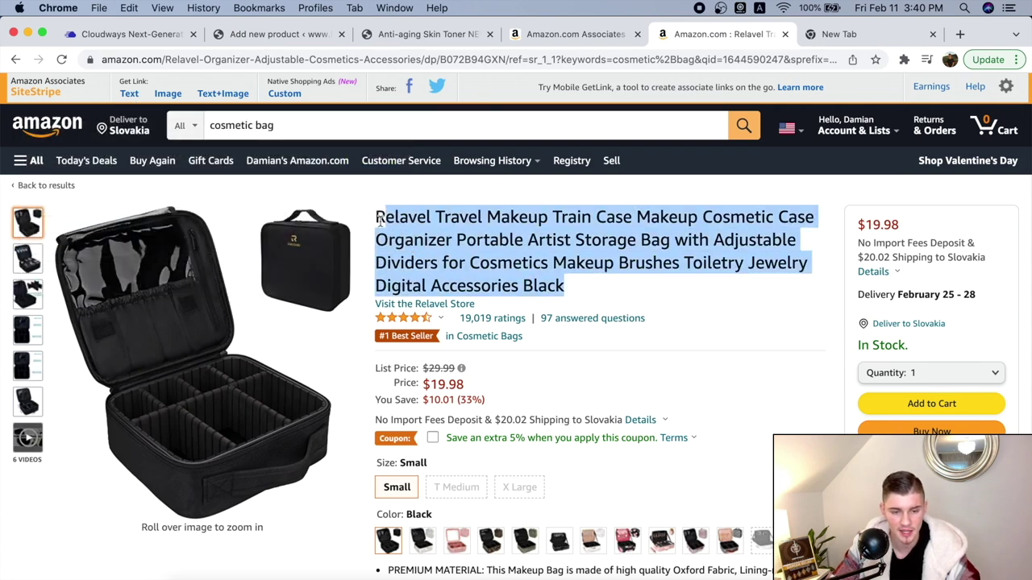
{"action": "left_click", "coordinate": [254, 34]}
{"action": "left_click", "coordinate": [281, 333]}
{"action": "key", "text": "super+v"}
{"action": "key", "text": "super+a"}
{"action": "left_click", "coordinate": [216, 294]}
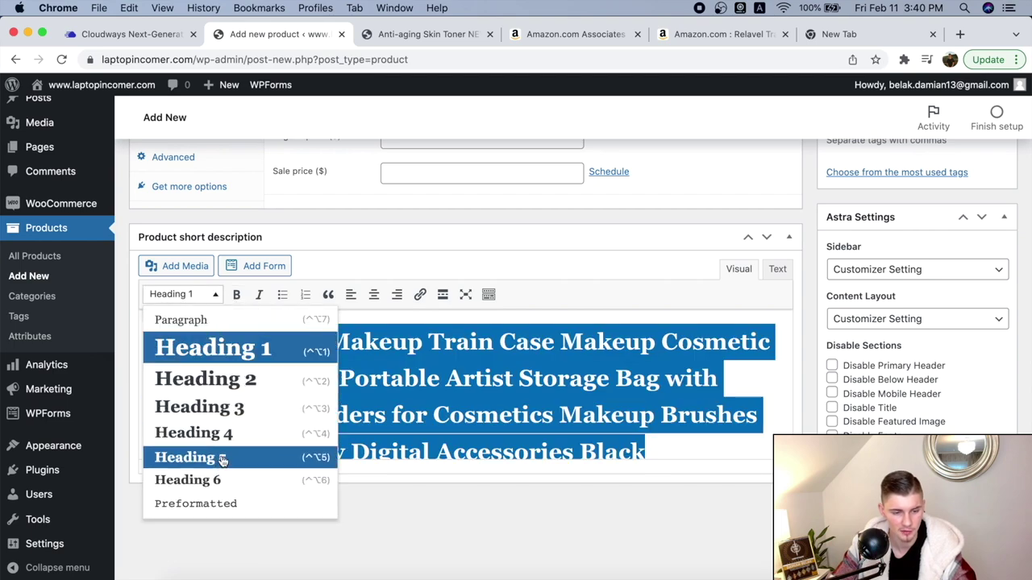
{"action": "left_click", "coordinate": [194, 456]}
Step: Copy the five feature bullet points from the Amazon listing and replace the title in the product's main description with them
{"action": "left_click", "coordinate": [725, 34]}
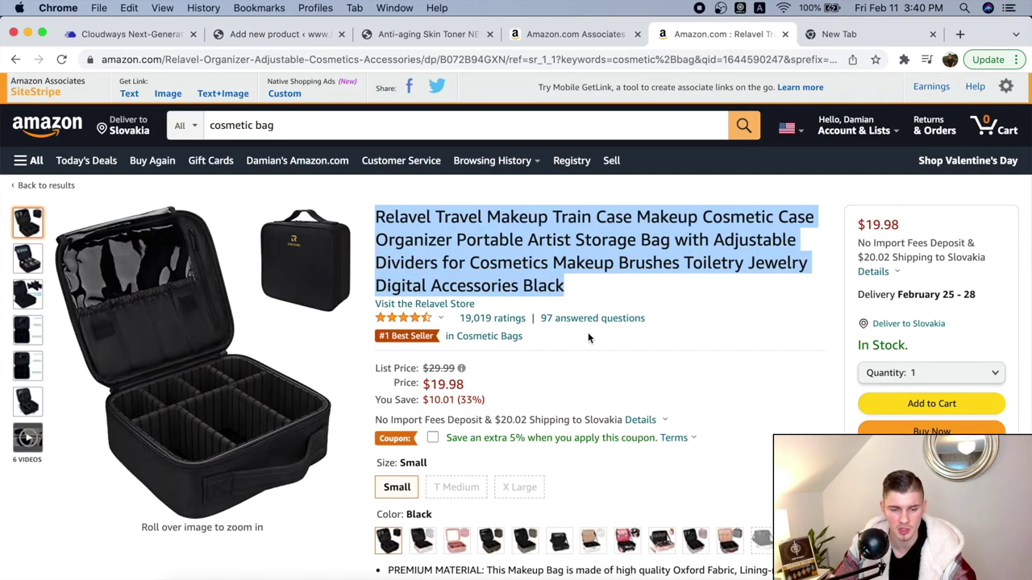
{"action": "scroll", "coordinate": [588, 332], "scroll_direction": "down", "scroll_amount": 5}
{"action": "scroll", "coordinate": [587, 332], "scroll_direction": "down", "scroll_amount": 1}
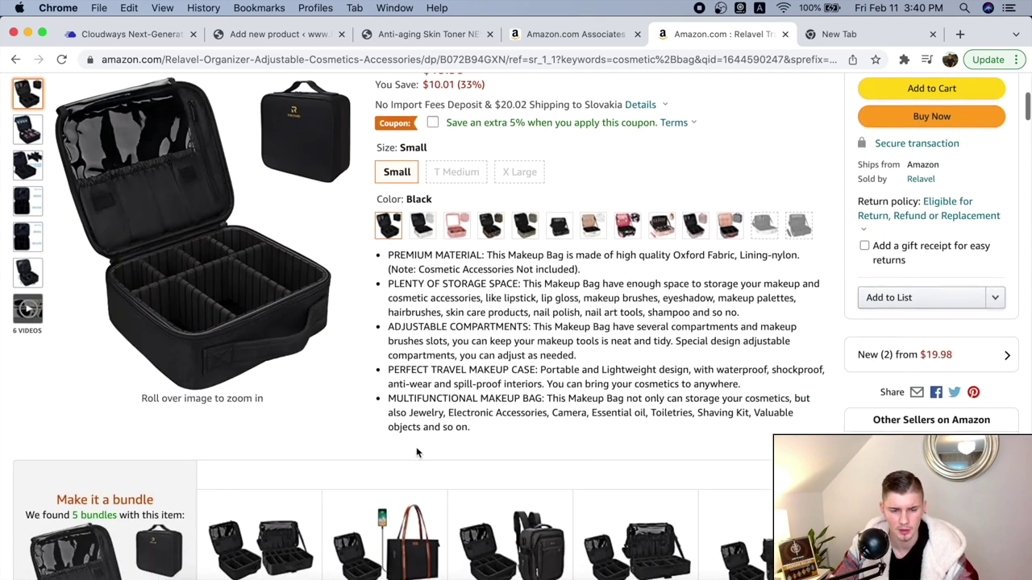
{"action": "left_click_drag", "start_coordinate": [480, 441], "coordinate": [383, 263]}
{"action": "key", "text": "super+c"}
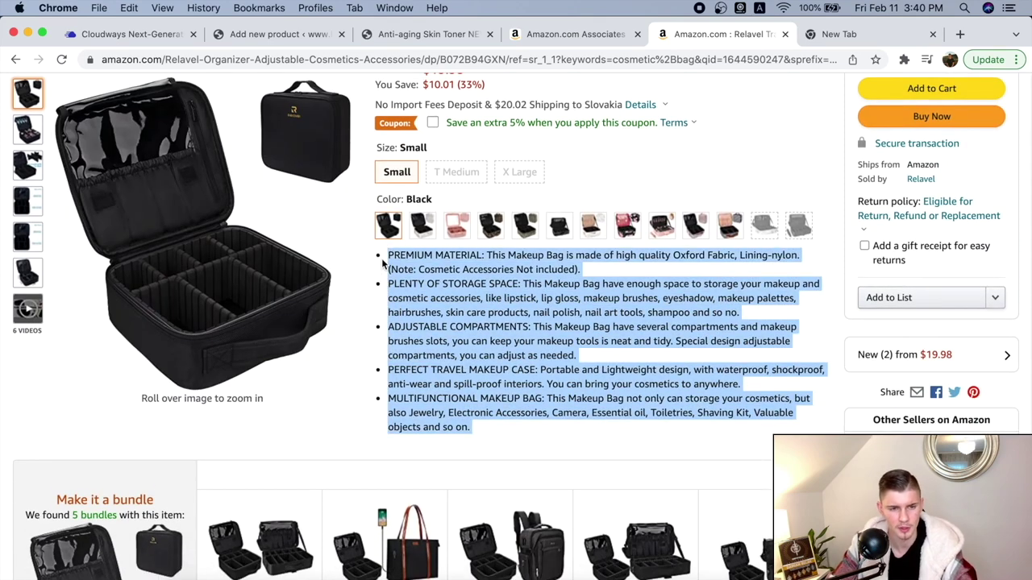
{"action": "left_click", "coordinate": [277, 34]}
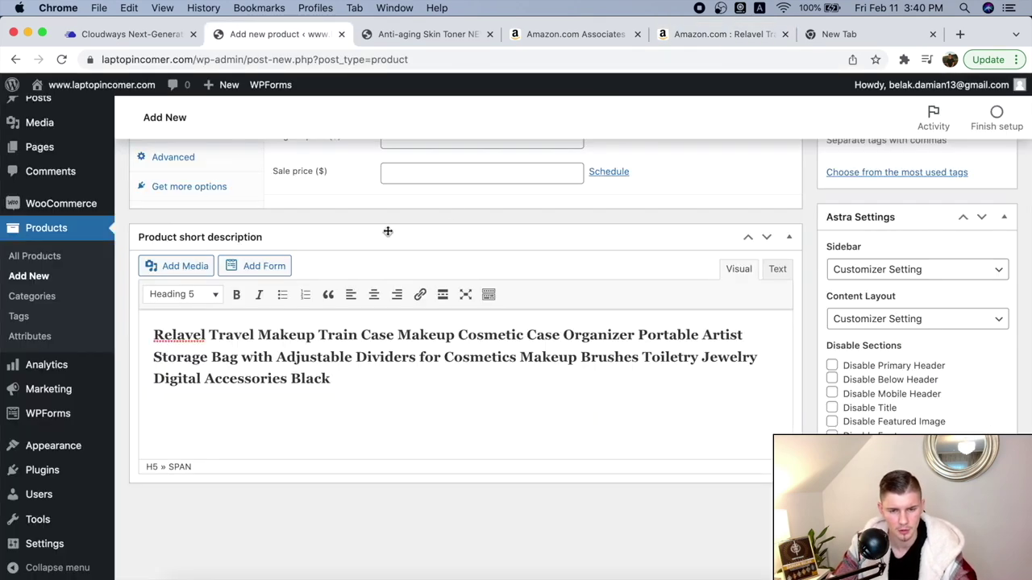
{"action": "scroll", "coordinate": [649, 205], "scroll_direction": "up", "scroll_amount": 10}
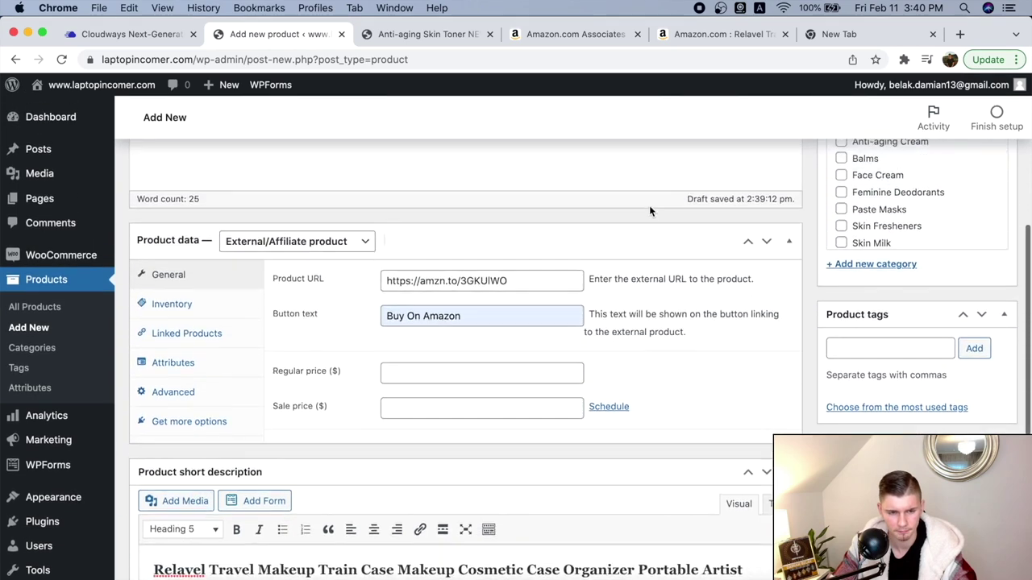
{"action": "scroll", "coordinate": [649, 206], "scroll_direction": "up", "scroll_amount": 2}
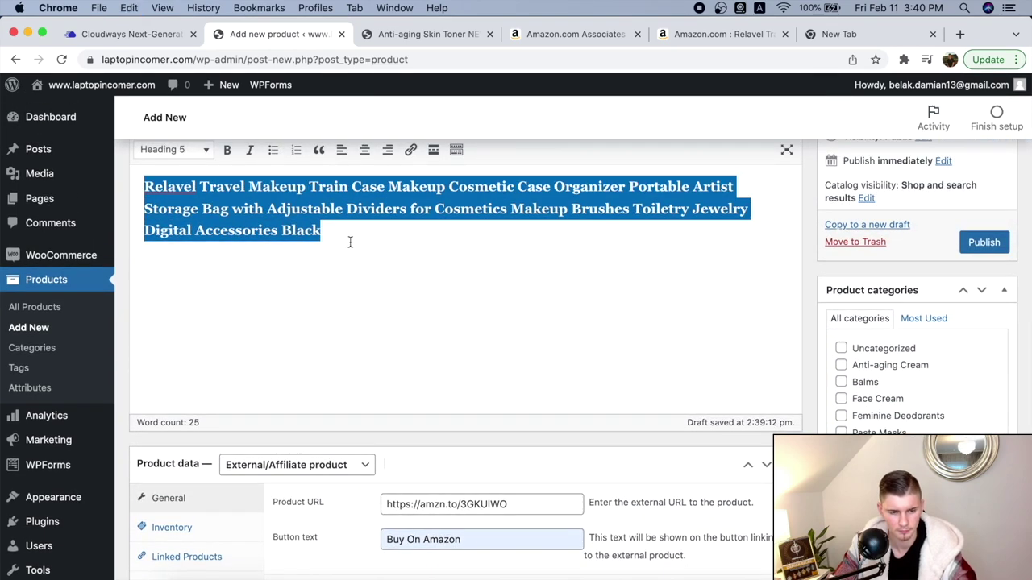
{"action": "key", "text": "super+v"}
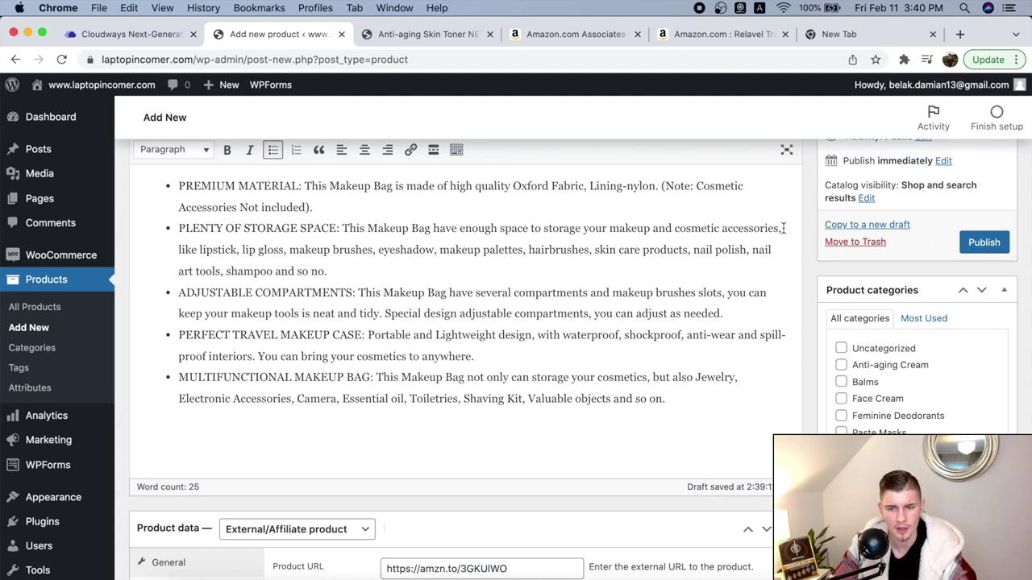
Step: Publish the product and review its store page from the permalink in a new browser tab
{"action": "scroll", "coordinate": [804, 237], "scroll_direction": "up", "scroll_amount": 4}
{"action": "left_click", "coordinate": [983, 387]}
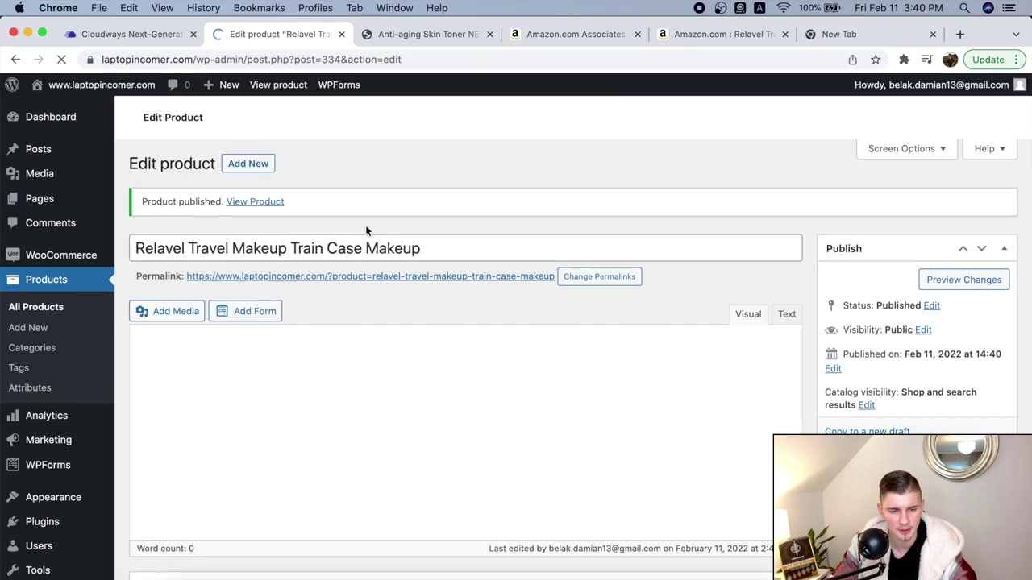
{"action": "right_click", "coordinate": [414, 277]}
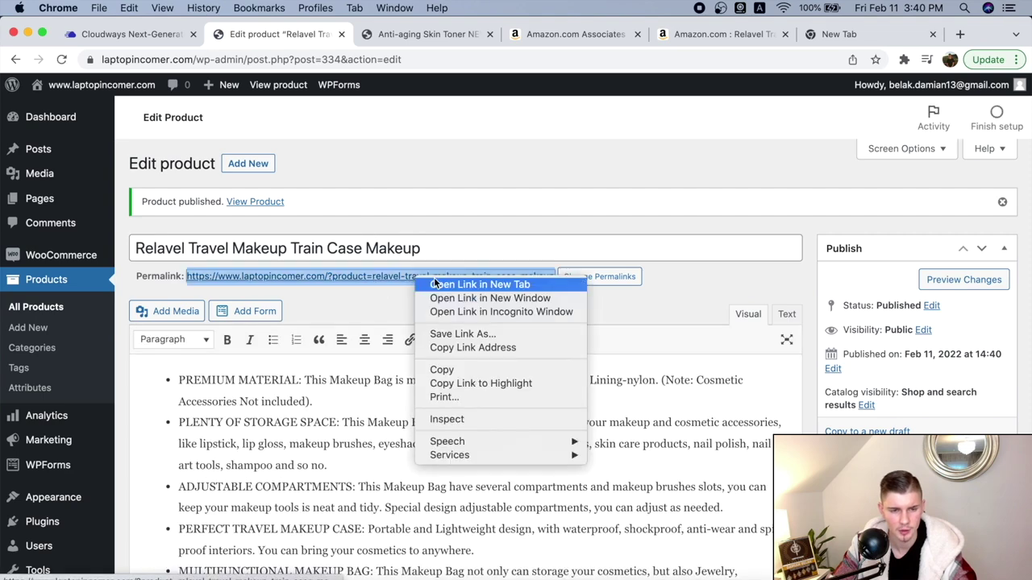
{"action": "left_click", "coordinate": [435, 285]}
{"action": "left_click", "coordinate": [385, 34]}
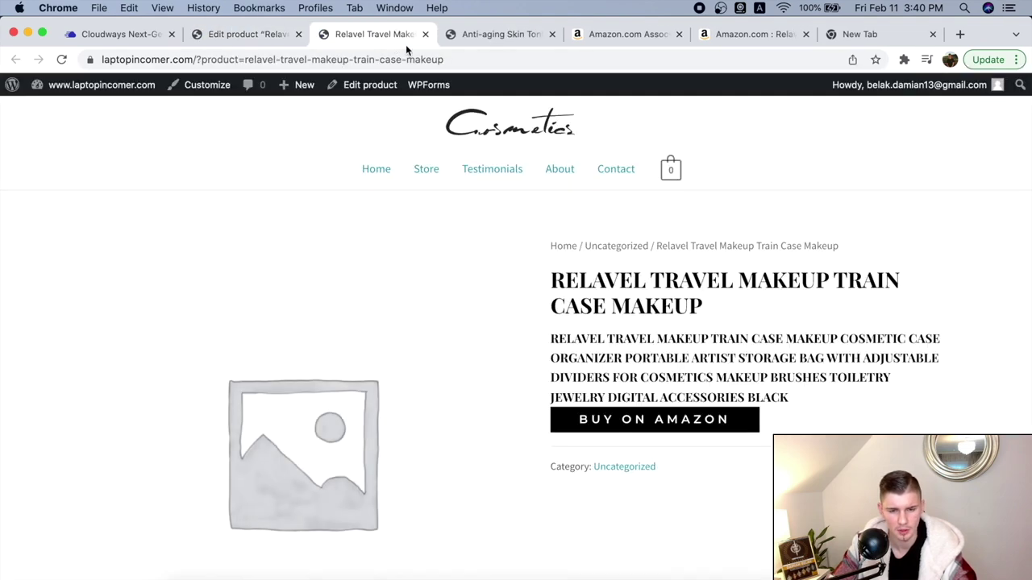
{"action": "scroll", "coordinate": [845, 347], "scroll_direction": "down", "scroll_amount": 10}
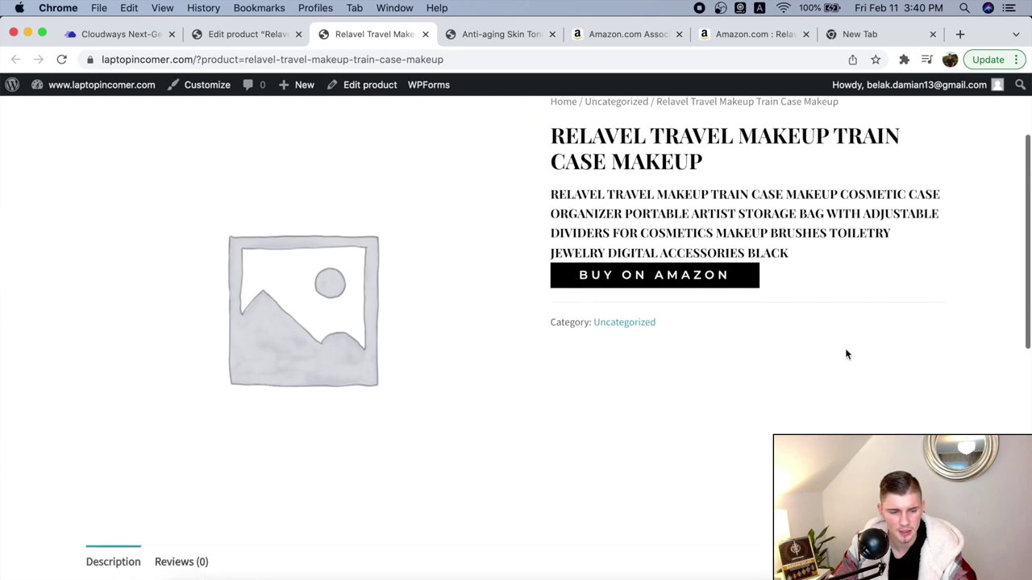
{"action": "scroll", "coordinate": [845, 348], "scroll_direction": "up", "scroll_amount": 10}
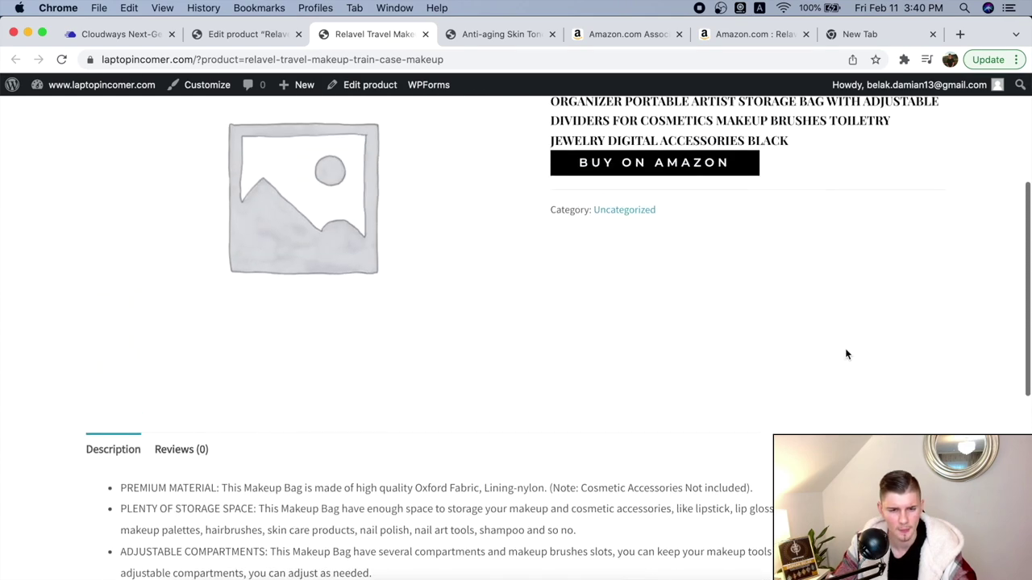
Step: Save the main product photo of the Relavel makeup case from the Amazon listing to the Desktop as 61LMDKCHONL._AC_SL1500_.jpg
{"action": "left_click", "coordinate": [216, 34]}
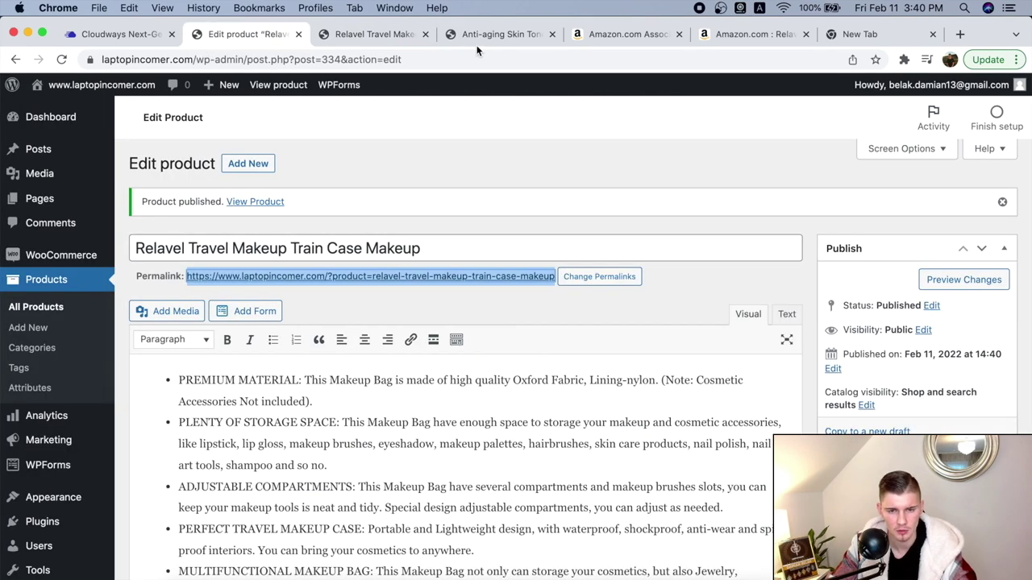
{"action": "left_click", "coordinate": [653, 42]}
{"action": "left_click", "coordinate": [761, 33]}
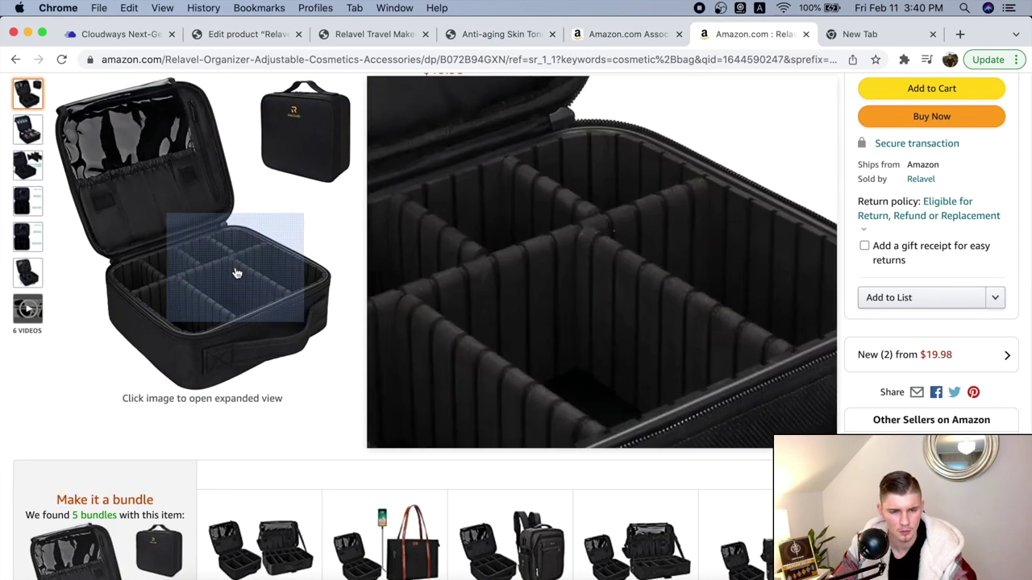
{"action": "left_click", "coordinate": [236, 273]}
{"action": "right_click", "coordinate": [383, 335]}
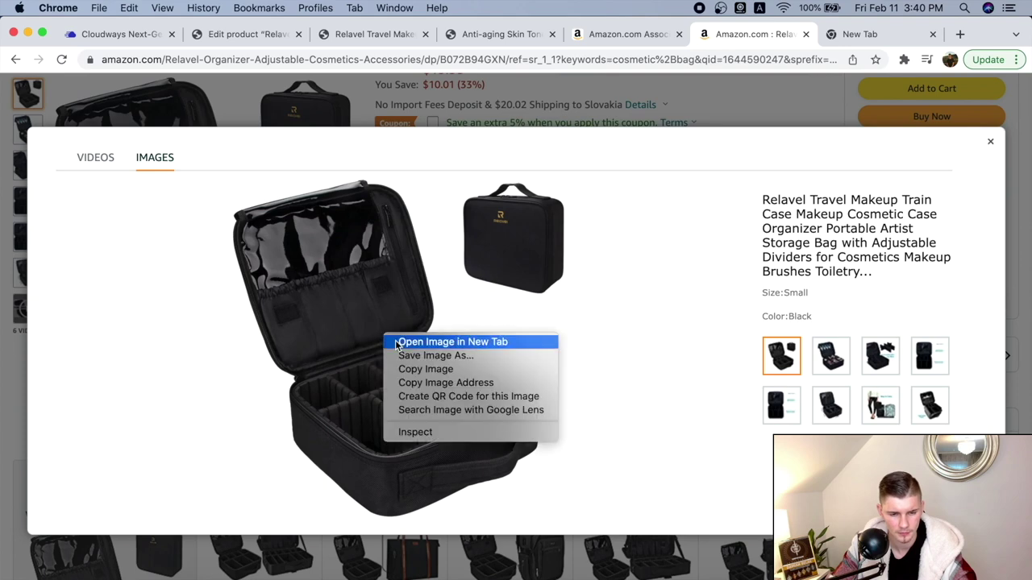
{"action": "left_click", "coordinate": [479, 352]}
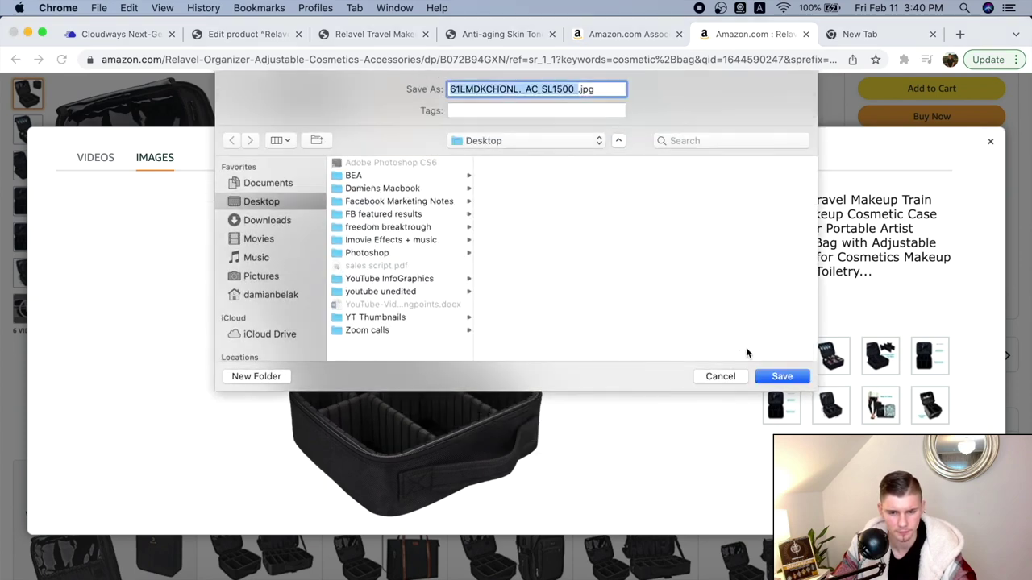
{"action": "left_click", "coordinate": [780, 377]}
Step: Upload the saved file 61LMDKCHONL._AC_SL1500_.jpg from the Desktop and set it as the product image in the product editor
{"action": "left_click", "coordinate": [247, 35]}
{"action": "scroll", "coordinate": [1026, 233], "scroll_direction": "down", "scroll_amount": 5}
{"action": "left_click_drag", "start_coordinate": [1026, 234], "coordinate": [1021, 371]}
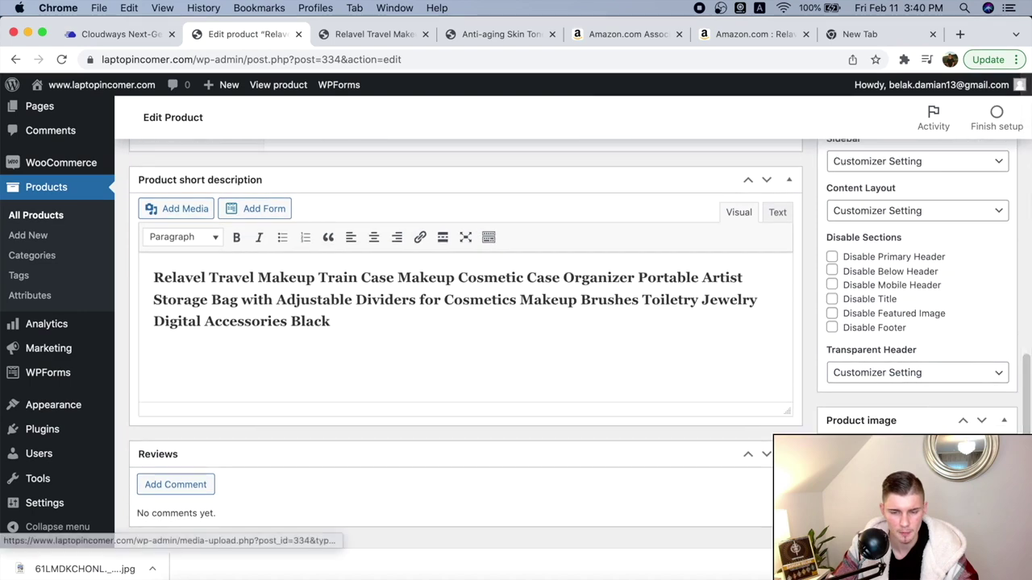
{"action": "left_click", "coordinate": [886, 448]}
{"action": "left_click", "coordinate": [81, 568]}
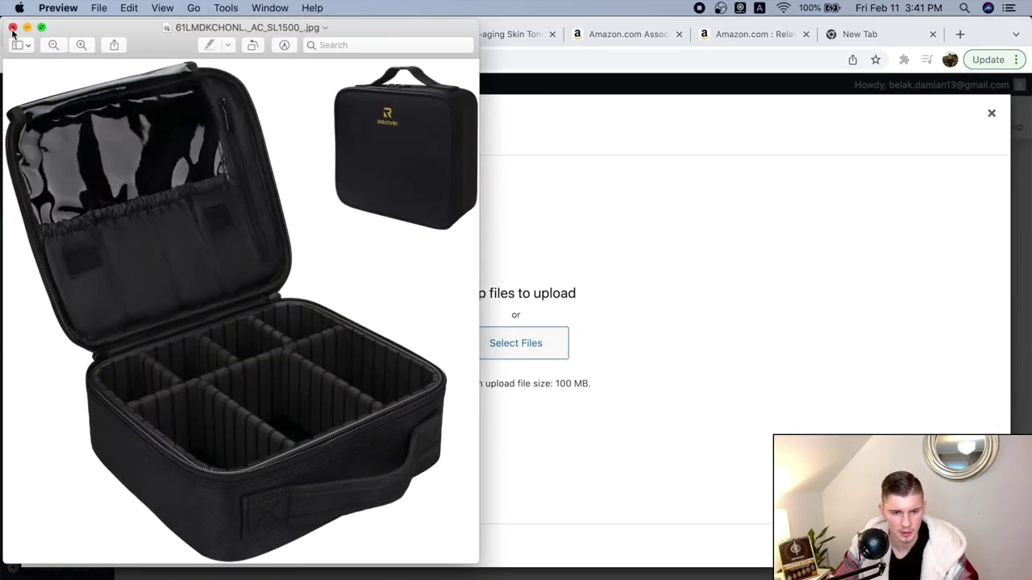
{"action": "left_click", "coordinate": [12, 28]}
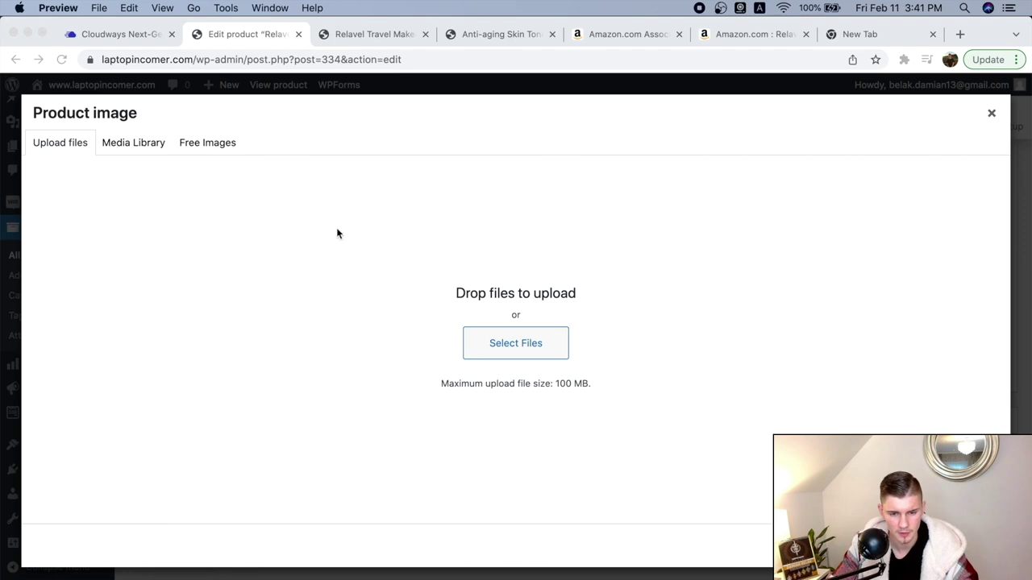
{"action": "left_click", "coordinate": [520, 343]}
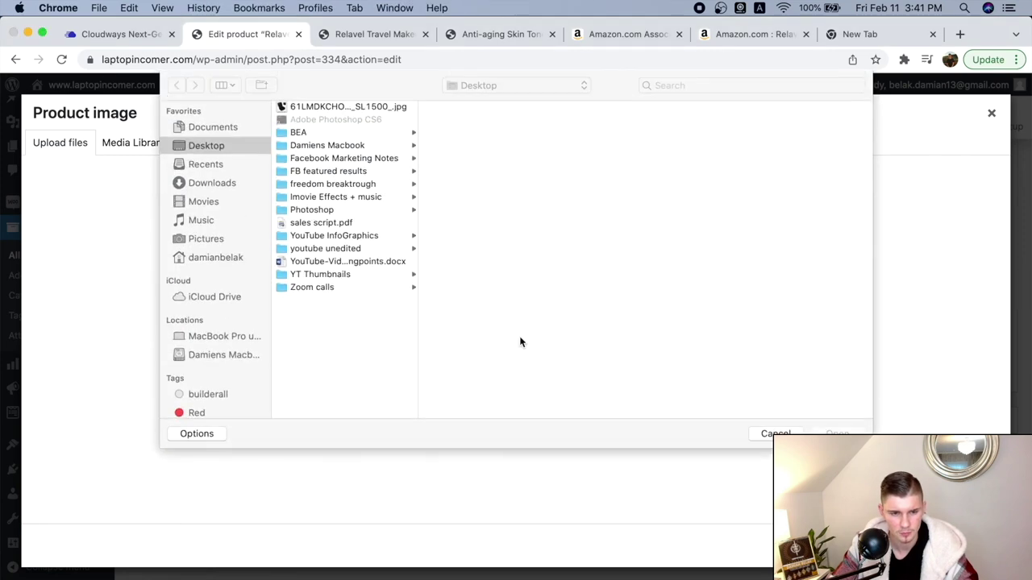
{"action": "double_click", "coordinate": [330, 106]}
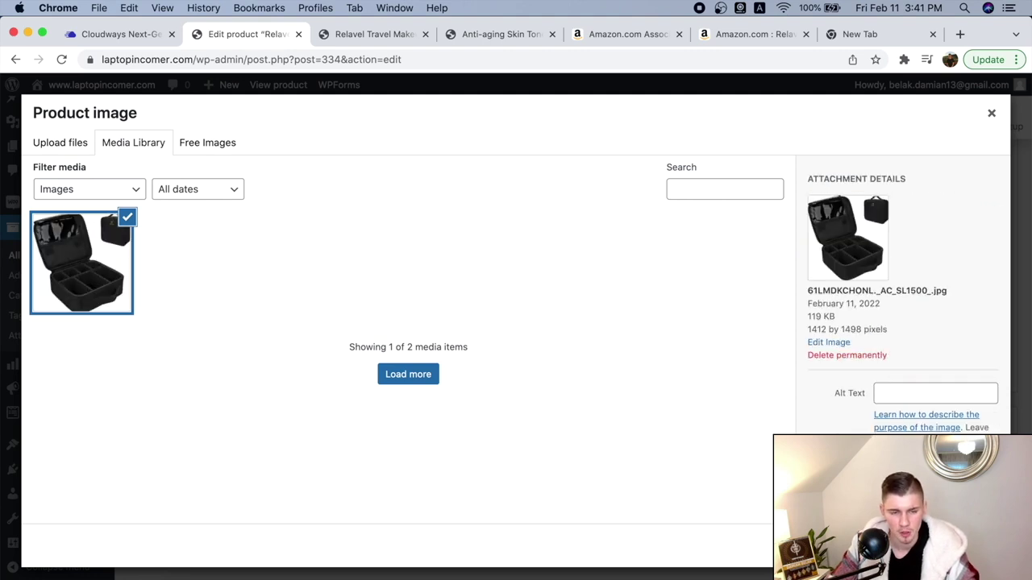
{"action": "key", "text": "Escape"}
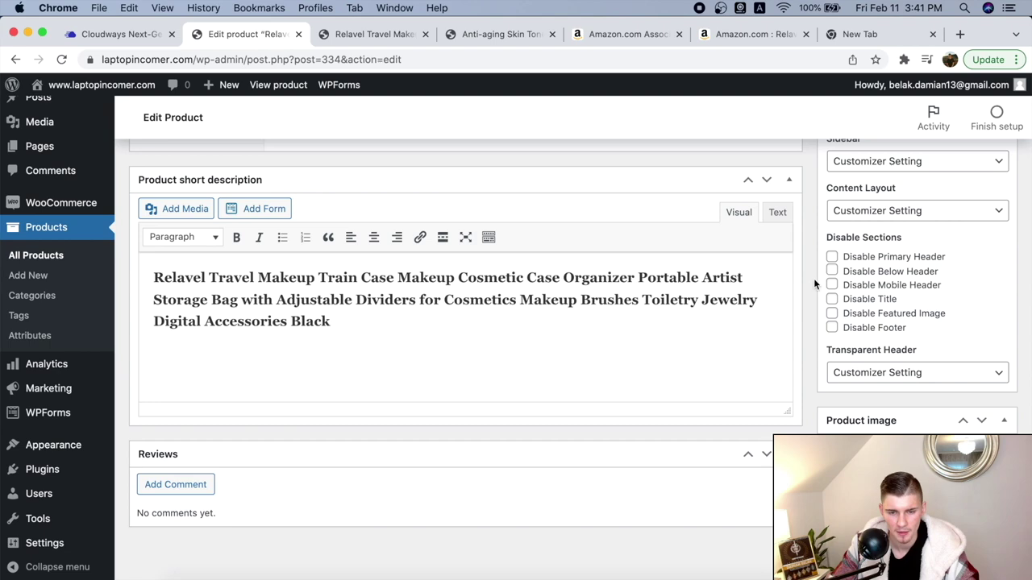
{"action": "left_click", "coordinate": [717, 574]}
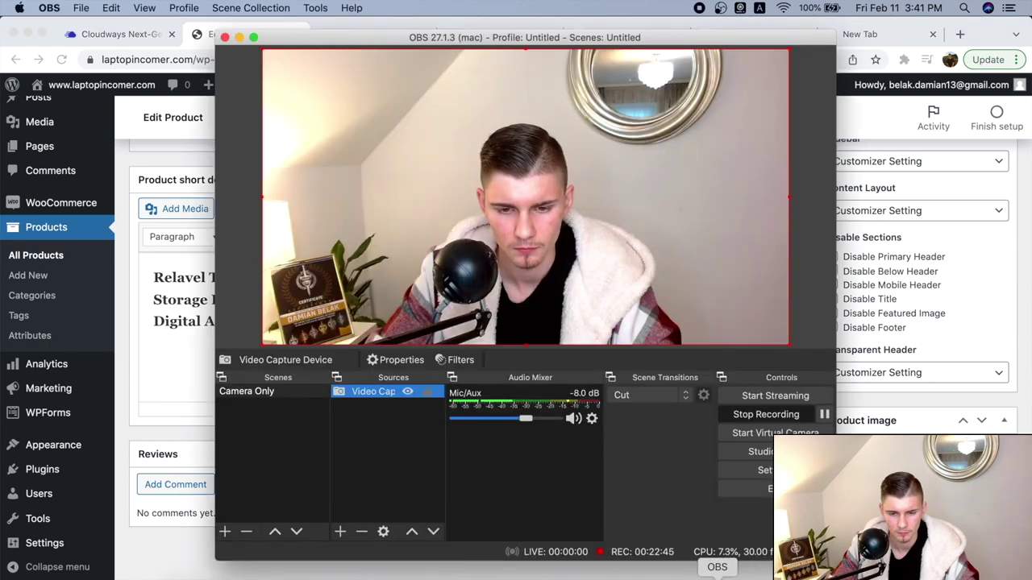
{"action": "left_click", "coordinate": [665, 574]}
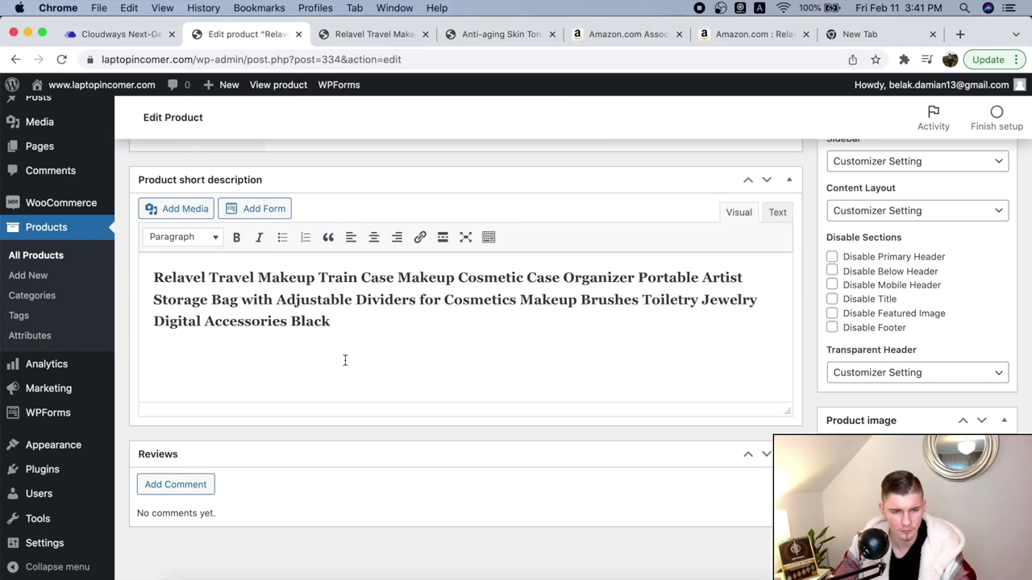
Step: Try to format the title text in the product short description as Preformatted
{"action": "key", "text": "super+a"}
{"action": "left_click", "coordinate": [237, 237]}
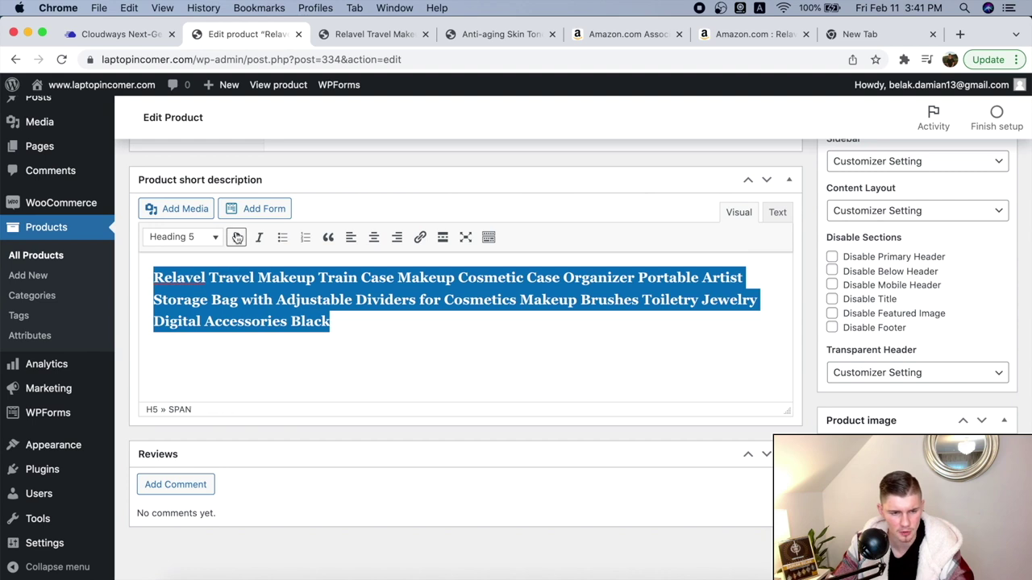
{"action": "left_click", "coordinate": [370, 323]}
{"action": "left_click_drag", "start_coordinate": [370, 323], "coordinate": [122, 261]}
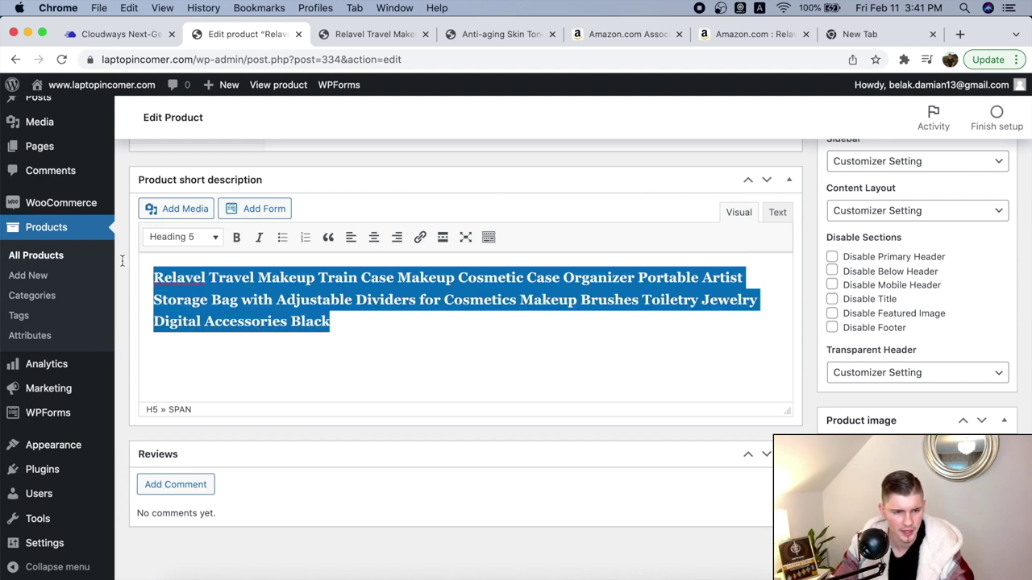
{"action": "left_click", "coordinate": [194, 237]}
{"action": "left_click", "coordinate": [212, 448]}
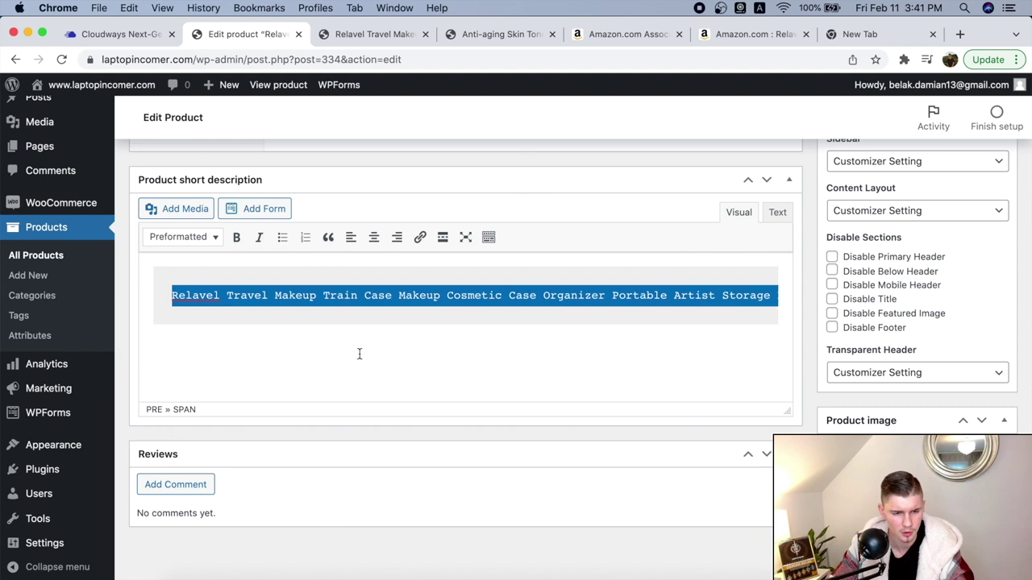
Step: Format the title text in the product short description as Paragraph
{"action": "left_click", "coordinate": [360, 354]}
{"action": "triple_click", "coordinate": [262, 299]}
{"action": "left_click", "coordinate": [183, 237]}
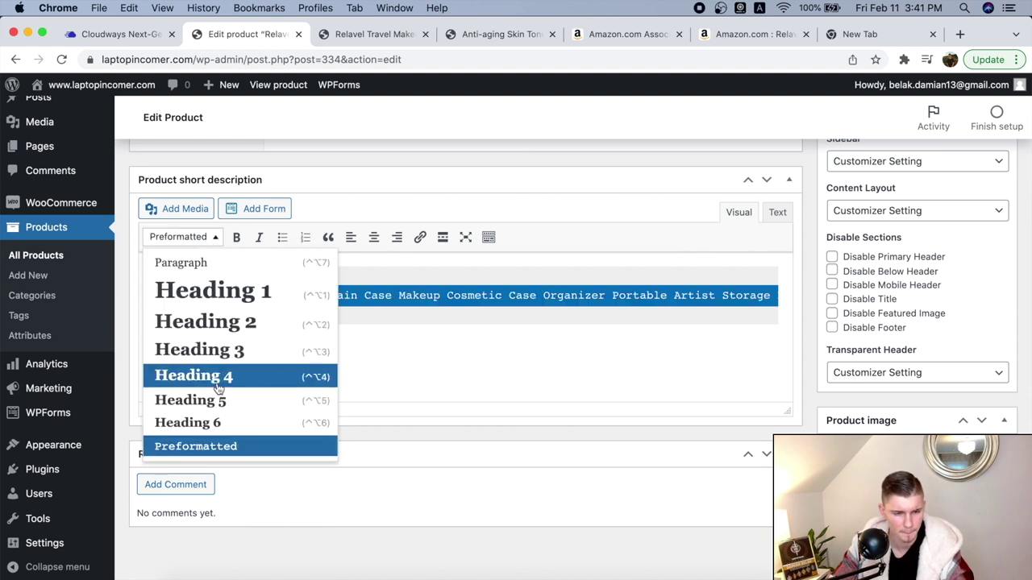
{"action": "left_click", "coordinate": [222, 456]}
{"action": "left_click", "coordinate": [588, 353]}
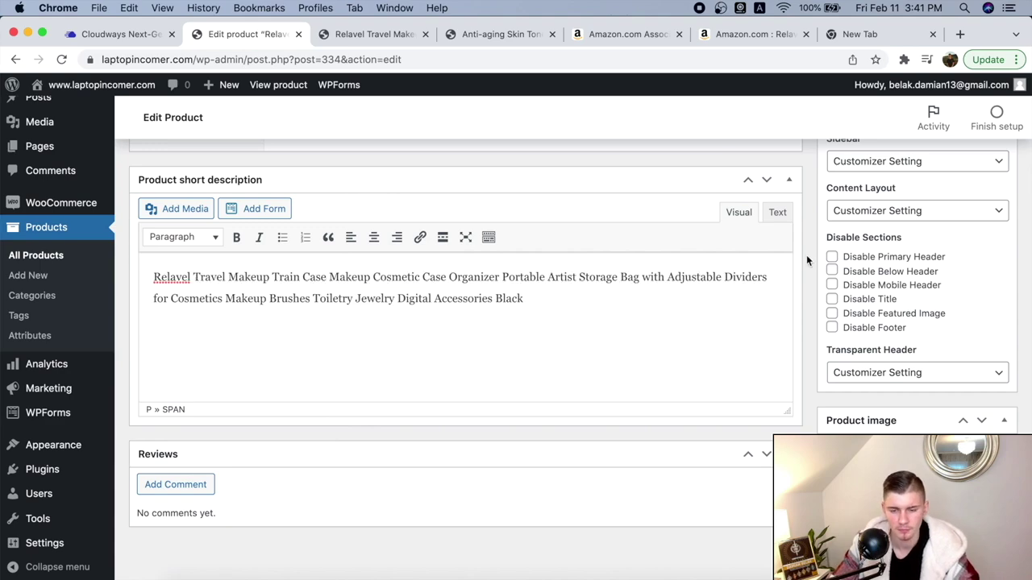
Step: Update the product and review its reloaded store page, from the image and short description down to the feature bullets
{"action": "scroll", "coordinate": [806, 254], "scroll_direction": "up", "scroll_amount": 10}
{"action": "scroll", "coordinate": [806, 255], "scroll_direction": "up", "scroll_amount": 5}
{"action": "left_click", "coordinate": [983, 363]}
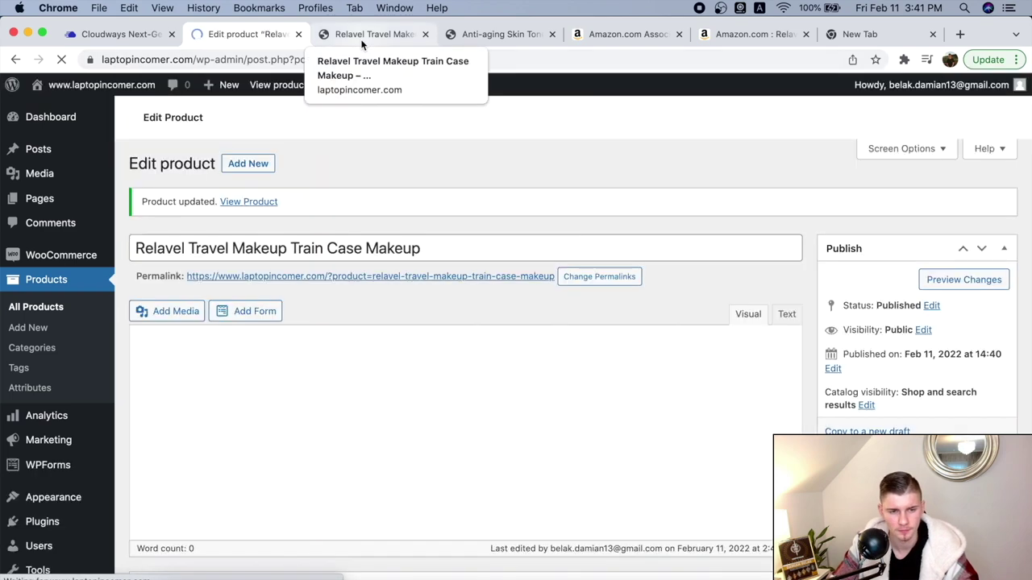
{"action": "left_click", "coordinate": [372, 37]}
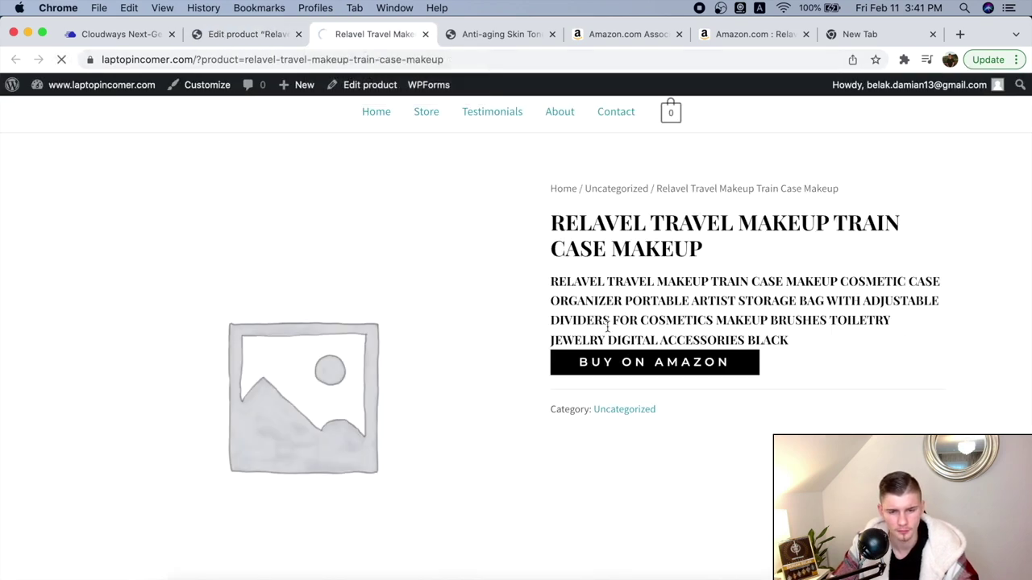
{"action": "scroll", "coordinate": [924, 425], "scroll_direction": "down", "scroll_amount": 3}
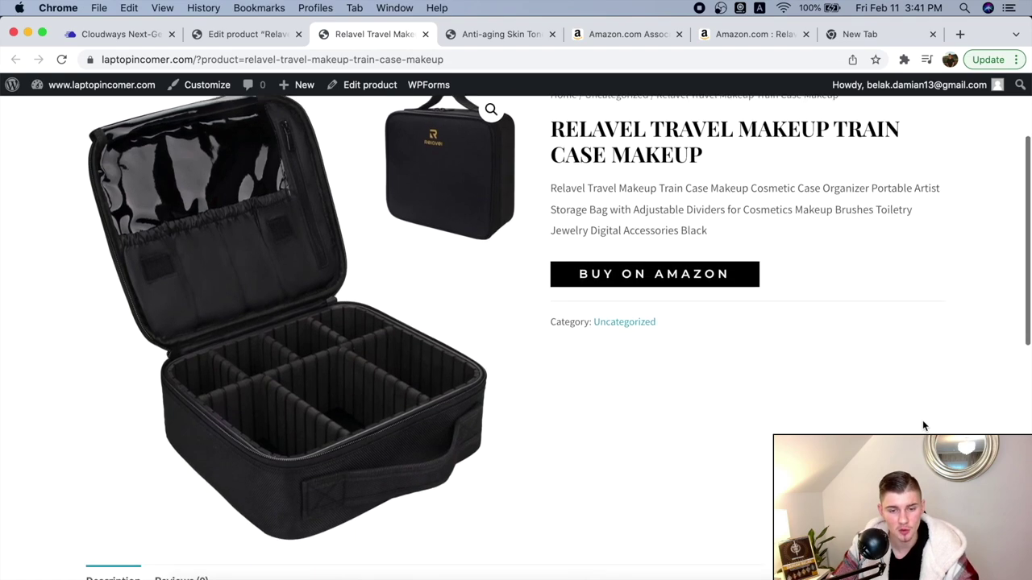
{"action": "scroll", "coordinate": [924, 426], "scroll_direction": "down", "scroll_amount": 10}
{"action": "scroll", "coordinate": [924, 426], "scroll_direction": "up", "scroll_amount": 7}
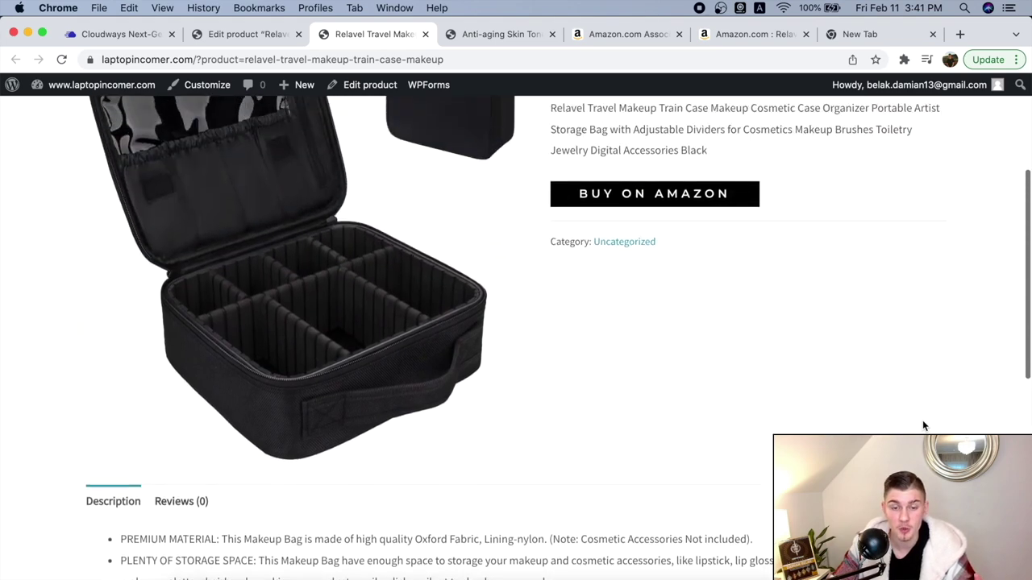
{"action": "scroll", "coordinate": [923, 425], "scroll_direction": "up", "scroll_amount": 5}
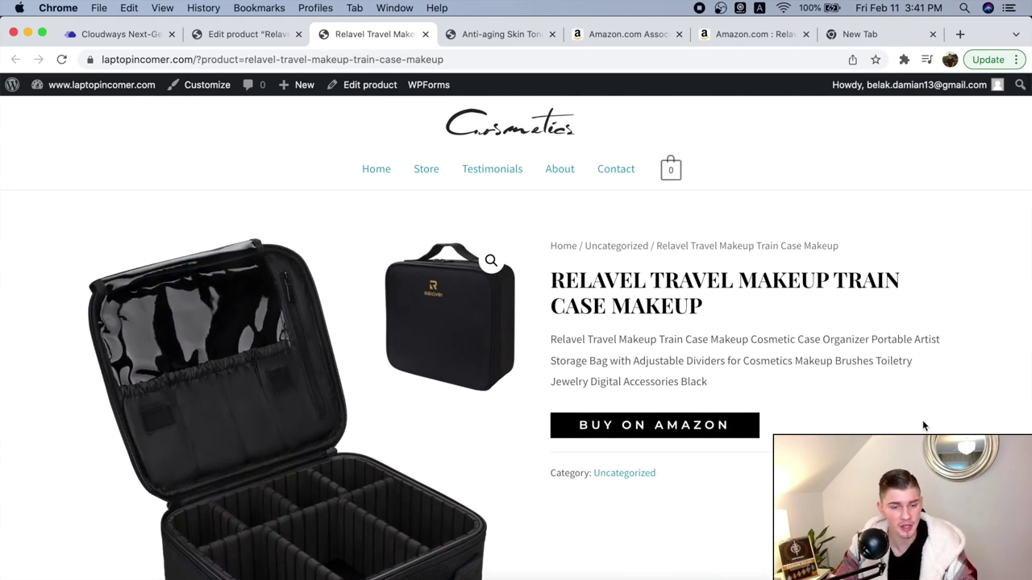
Step: Test the product's Buy On Amazon link and return from the Amazon listing to the product page
{"action": "scroll", "coordinate": [923, 426], "scroll_direction": "down", "scroll_amount": 3}
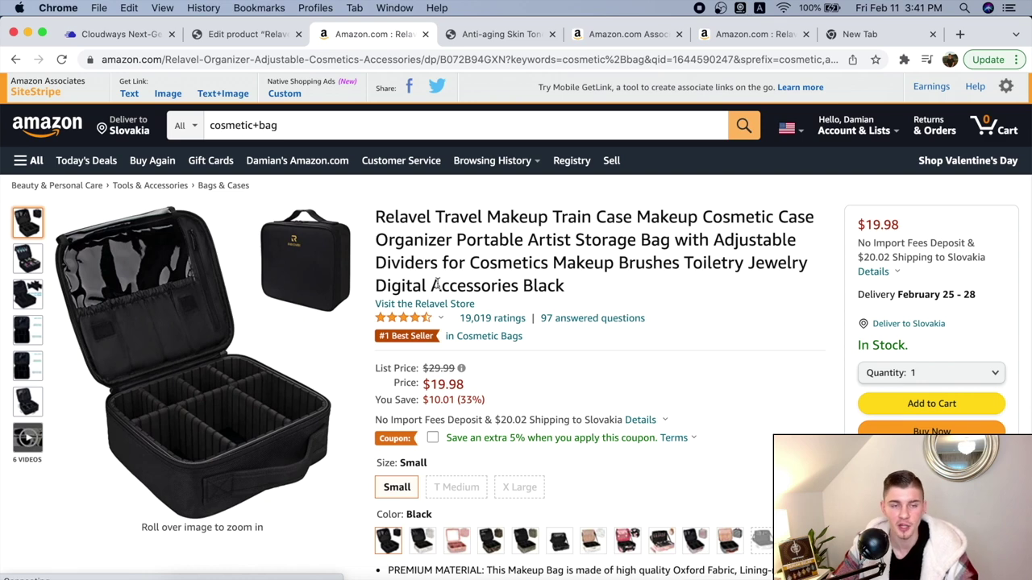
{"action": "scroll", "coordinate": [435, 283], "scroll_direction": "down", "scroll_amount": 1}
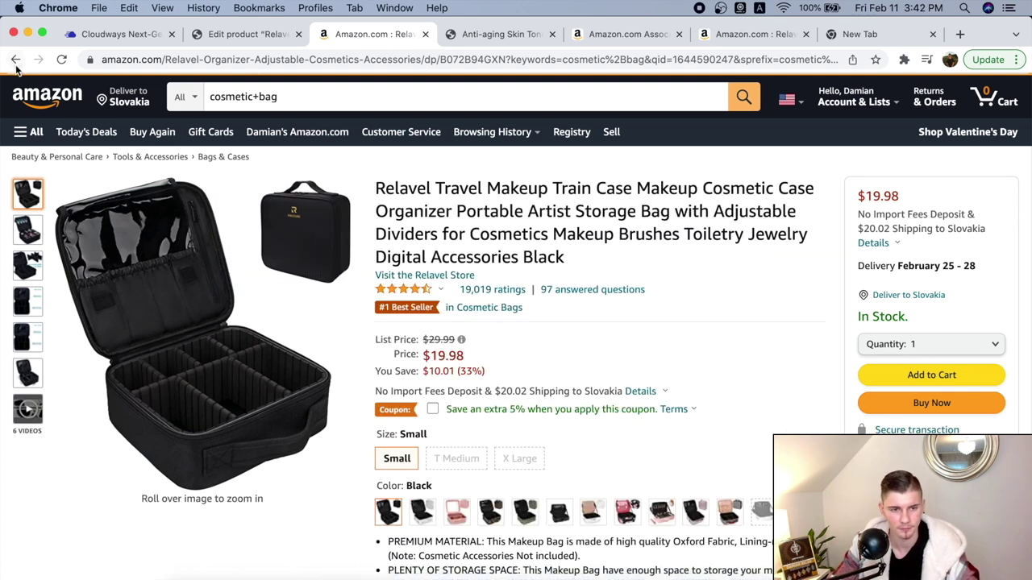
{"action": "key", "text": "super+bracketleft"}
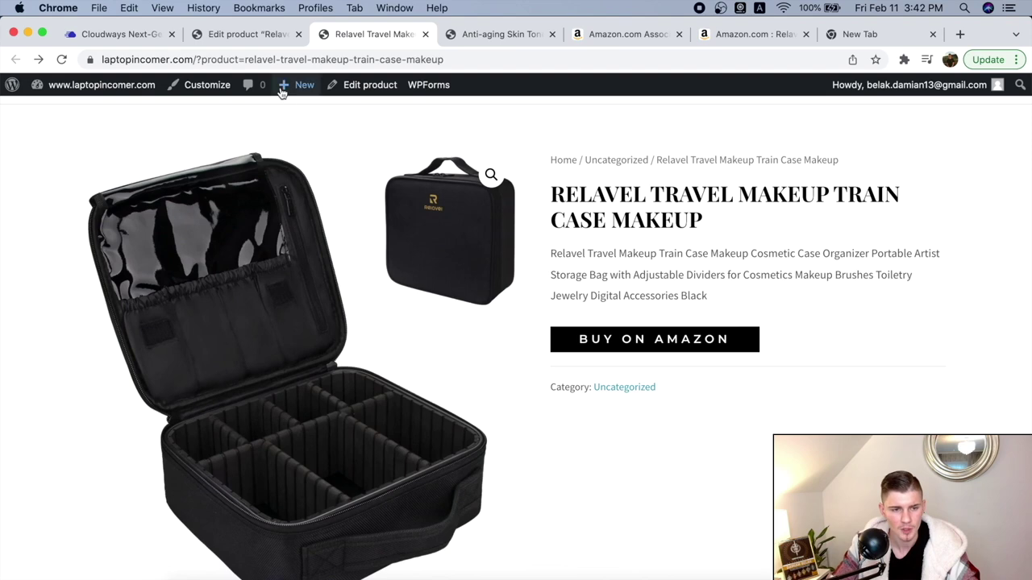
Step: Open the site's home page in the editing tab, and open the Relavel makeup case from the Store catalogue in another tab
{"action": "left_click", "coordinate": [230, 34]}
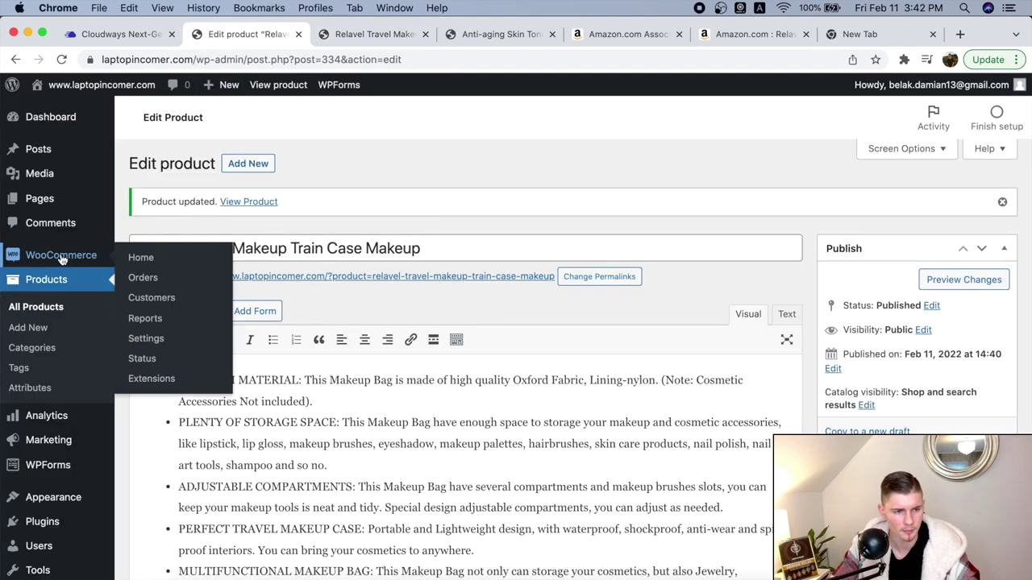
{"action": "left_click", "coordinate": [95, 106]}
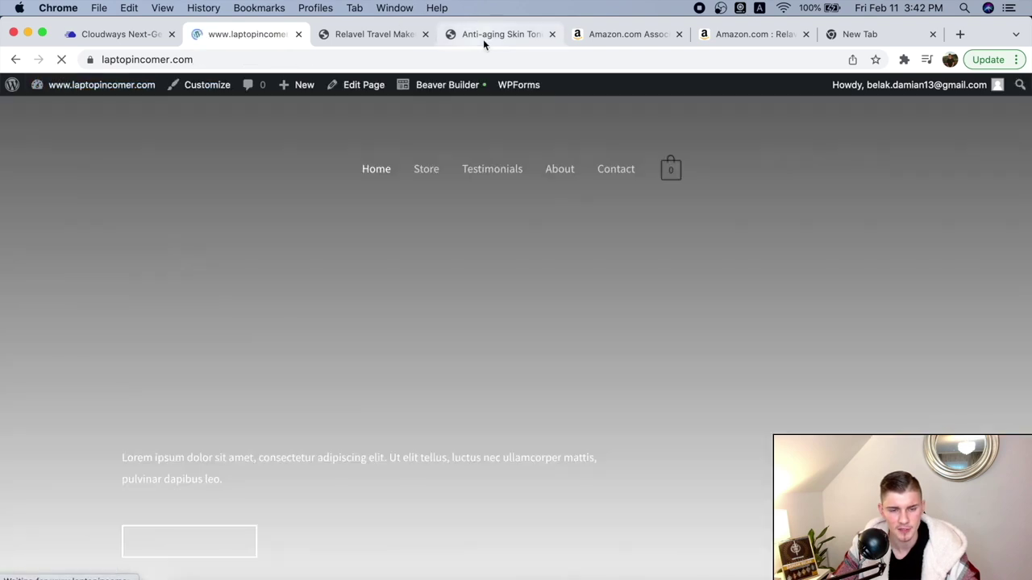
{"action": "left_click", "coordinate": [483, 35]}
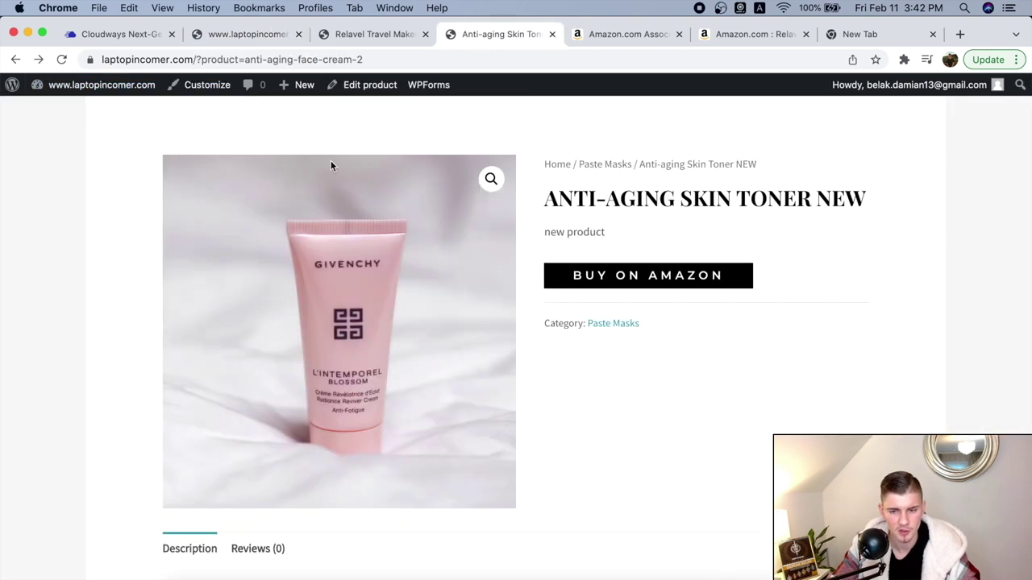
{"action": "left_click", "coordinate": [425, 169]}
{"action": "scroll", "coordinate": [661, 269], "scroll_direction": "down", "scroll_amount": 1}
{"action": "scroll", "coordinate": [661, 269], "scroll_direction": "down", "scroll_amount": 10}
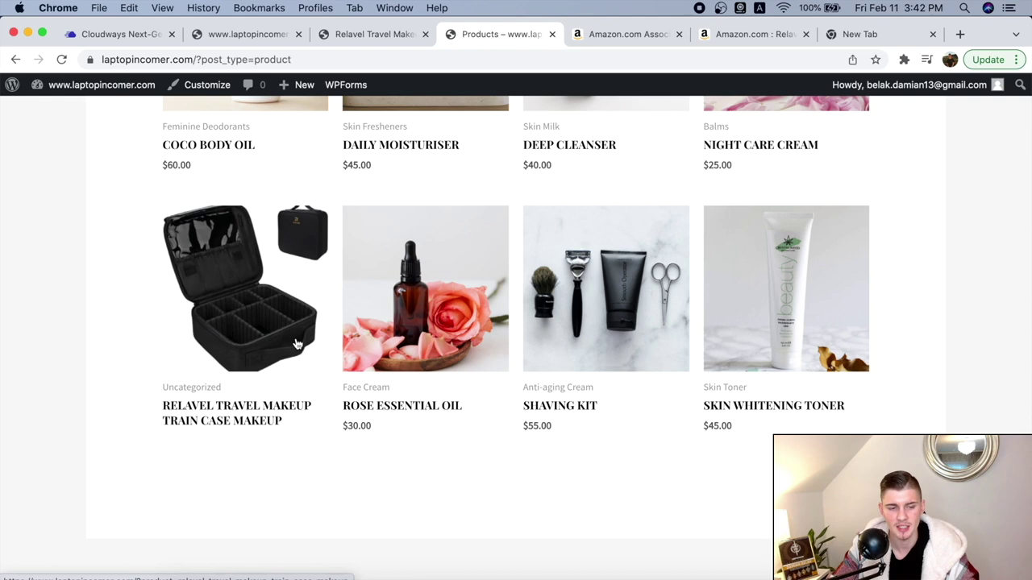
{"action": "left_click", "coordinate": [232, 326]}
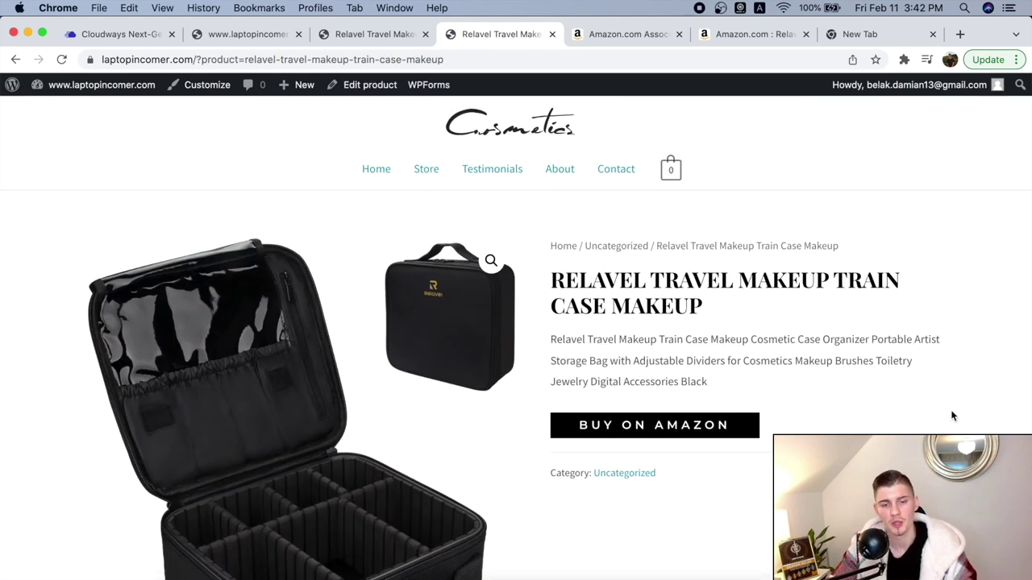
{"action": "scroll", "coordinate": [951, 415], "scroll_direction": "down", "scroll_amount": 2}
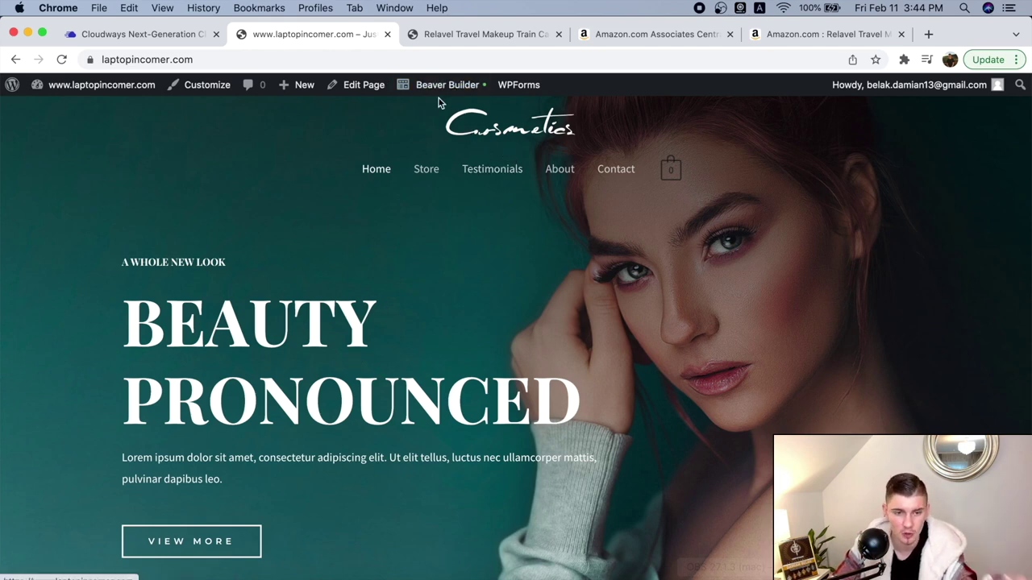
Step: Edit the Home page with Beaver Builder and replace the main hero heading with "My COSMETIC STORE"
{"action": "mouse_move", "coordinate": [96, 88]}
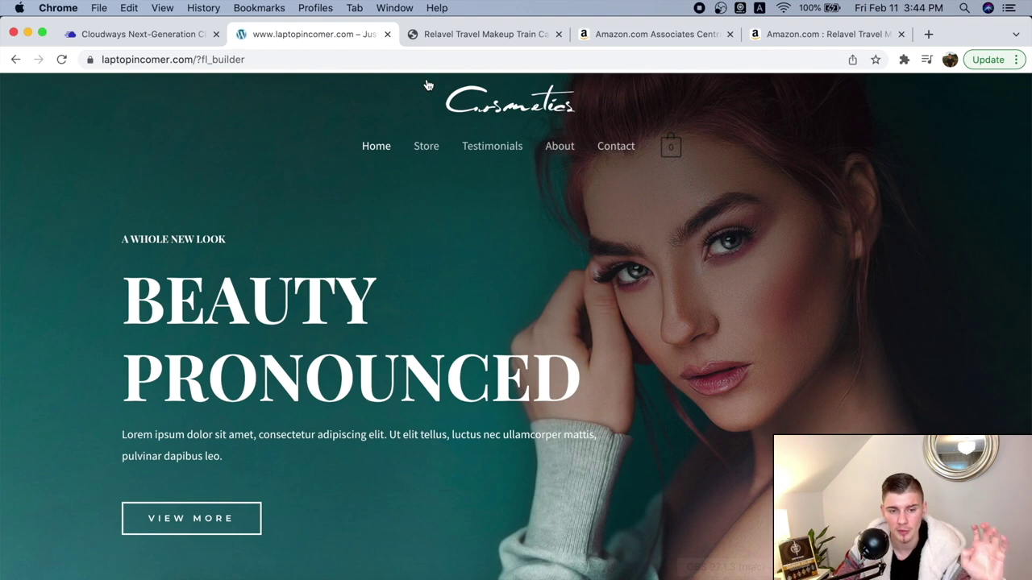
{"action": "left_click", "coordinate": [409, 350]}
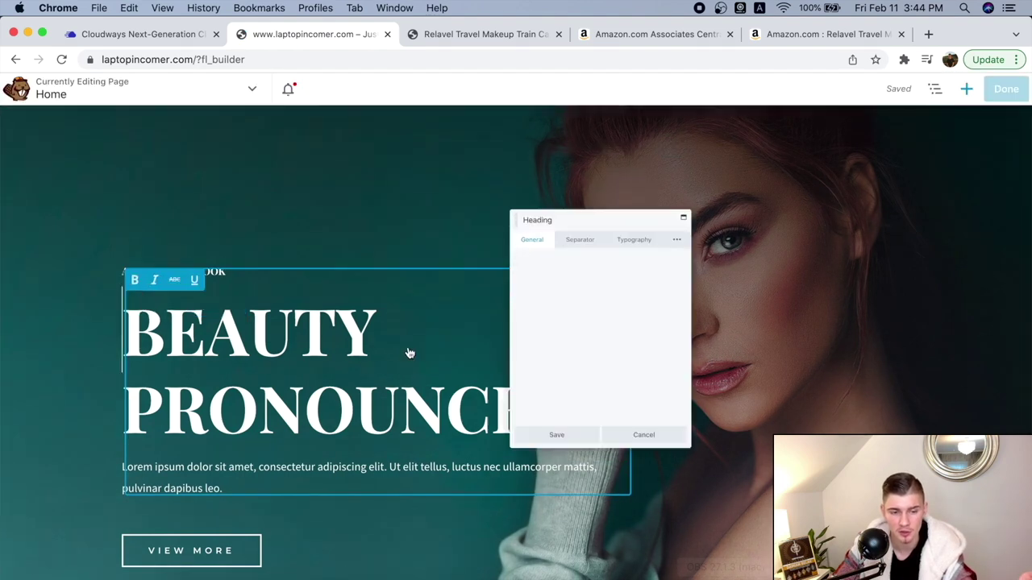
{"action": "left_click", "coordinate": [584, 253]}
{"action": "key", "text": "super+a"}
{"action": "key", "text": "BackSpace"}
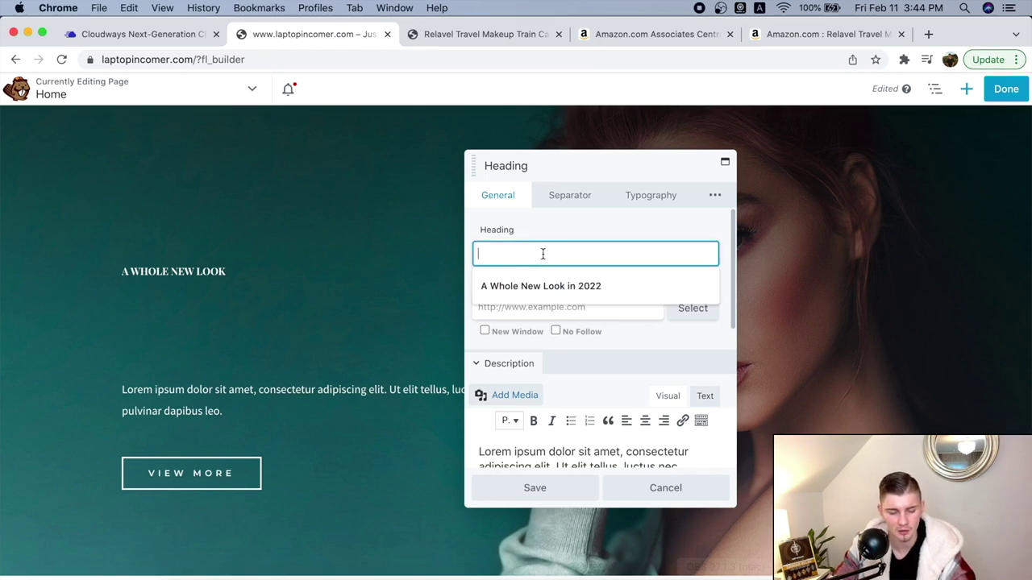
{"action": "type", "text": "My COSMETIC STORE"}
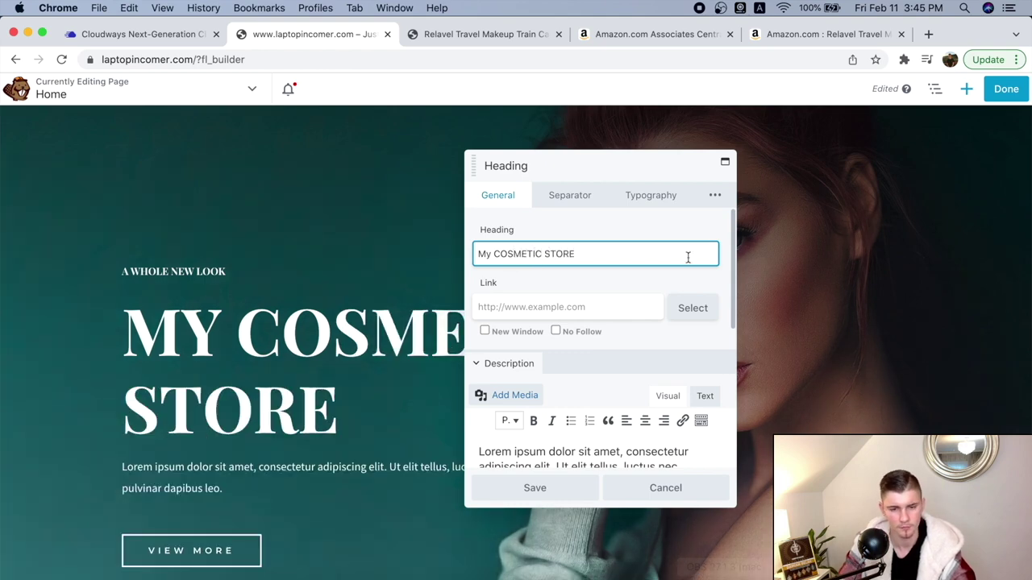
Step: Replace the placeholder description under the hero heading with "My awesome store" and save the heading module
{"action": "left_click_drag", "start_coordinate": [731, 241], "coordinate": [731, 303]}
{"action": "left_click", "coordinate": [618, 360]}
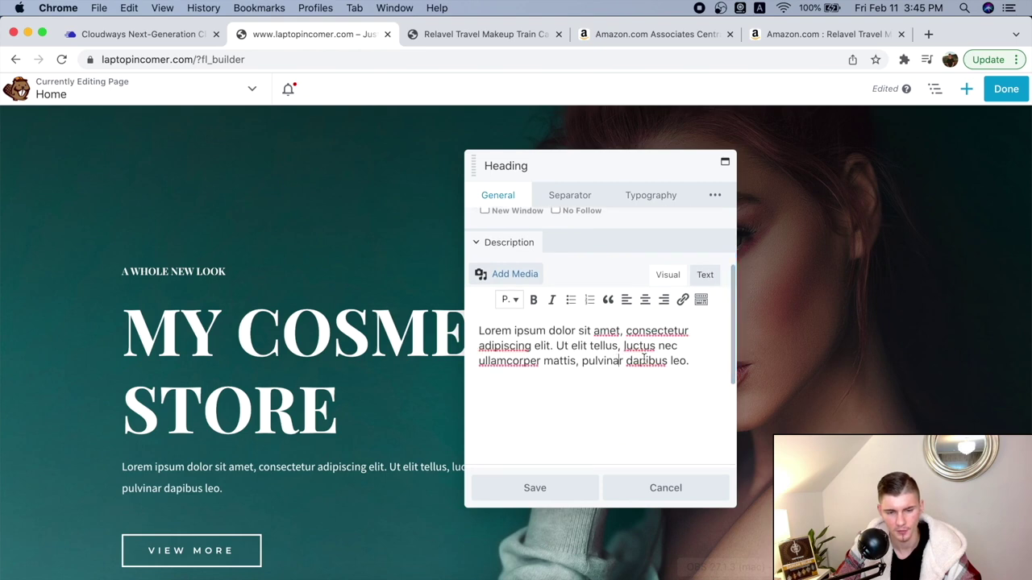
{"action": "left_click_drag", "start_coordinate": [623, 360], "coordinate": [517, 345]}
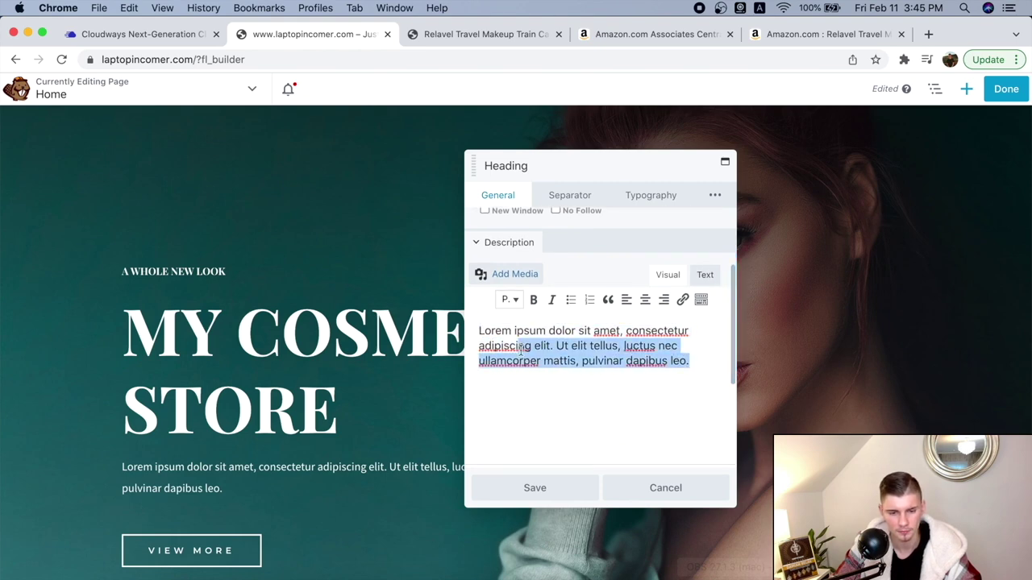
{"action": "key", "text": "BackSpace"}
{"action": "key", "text": "BackSpace"}
{"action": "key", "text": "BackSpace"}
{"action": "key", "text": "BackSpace"}
{"action": "key", "text": "BackSpace"}
{"action": "key", "text": "BackSpace"}
{"action": "key", "text": "BackSpace"}
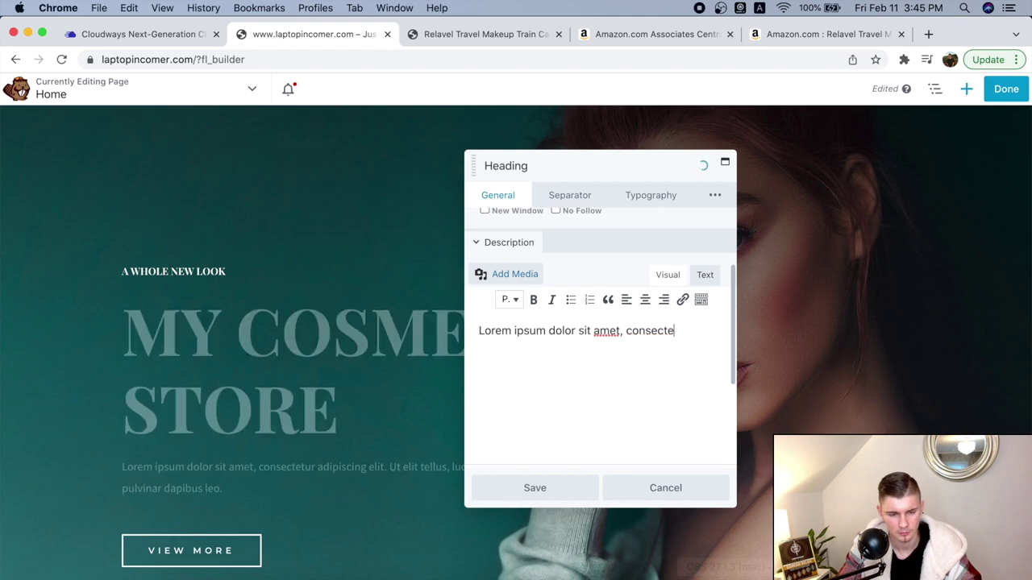
{"action": "key", "text": "BackSpace"}
{"action": "key", "text": "BackSpace"}
{"action": "key", "text": "BackSpace"}
{"action": "key", "text": "BackSpace"}
{"action": "key", "text": "BackSpace"}
{"action": "key", "text": "BackSpace"}
{"action": "key", "text": "BackSpace"}
{"action": "key", "text": "BackSpace"}
{"action": "key", "text": "BackSpace"}
{"action": "key", "text": "BackSpace"}
{"action": "key", "text": "BackSpace"}
{"action": "key", "text": "BackSpace"}
{"action": "key", "text": "BackSpace"}
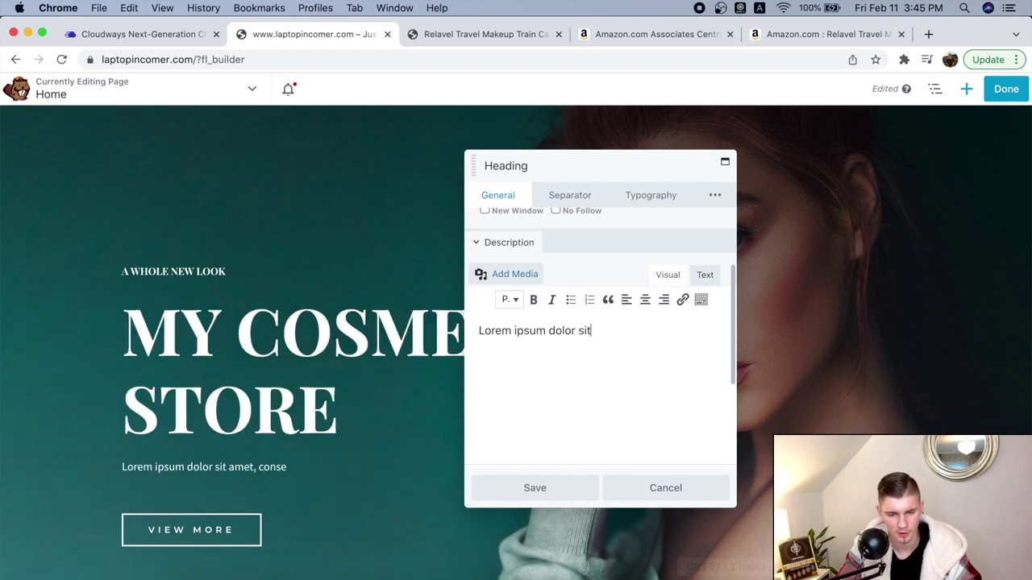
{"action": "key", "text": "BackSpace"}
{"action": "key", "text": "BackSpace"}
{"action": "key", "text": "BackSpace"}
{"action": "key", "text": "BackSpace"}
{"action": "key", "text": "BackSpace"}
{"action": "key", "text": "BackSpace"}
{"action": "key", "text": "BackSpace"}
{"action": "key", "text": "BackSpace"}
{"action": "key", "text": "BackSpace"}
{"action": "key", "text": "BackSpace"}
{"action": "key", "text": "BackSpace"}
{"action": "key", "text": "BackSpace"}
{"action": "key", "text": "BackSpace"}
{"action": "key", "text": "BackSpace"}
{"action": "key", "text": "BackSpace"}
{"action": "key", "text": "BackSpace"}
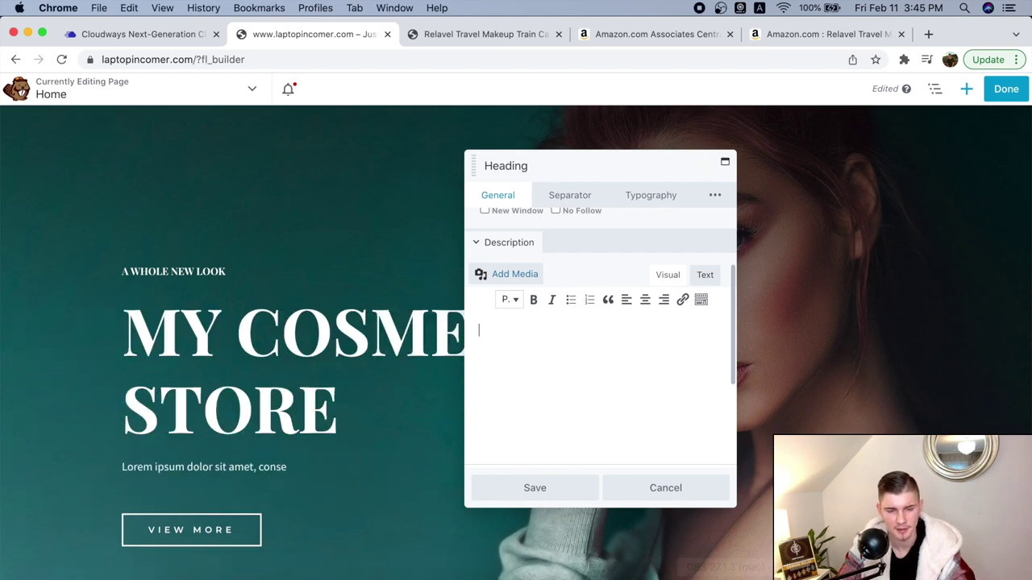
{"action": "type", "text": "My a"}
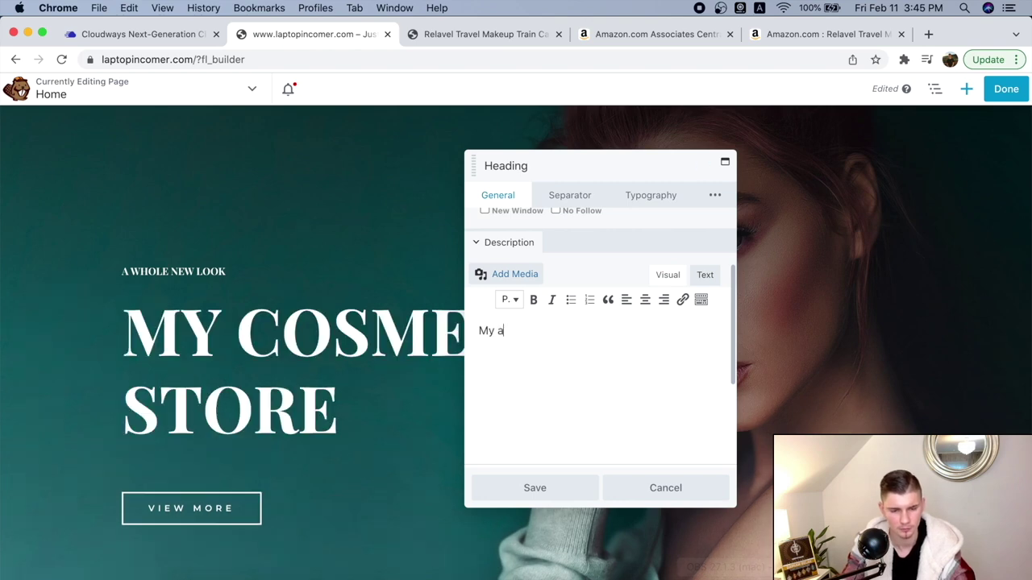
{"action": "type", "text": "wesome store"}
{"action": "key", "text": "Return"}
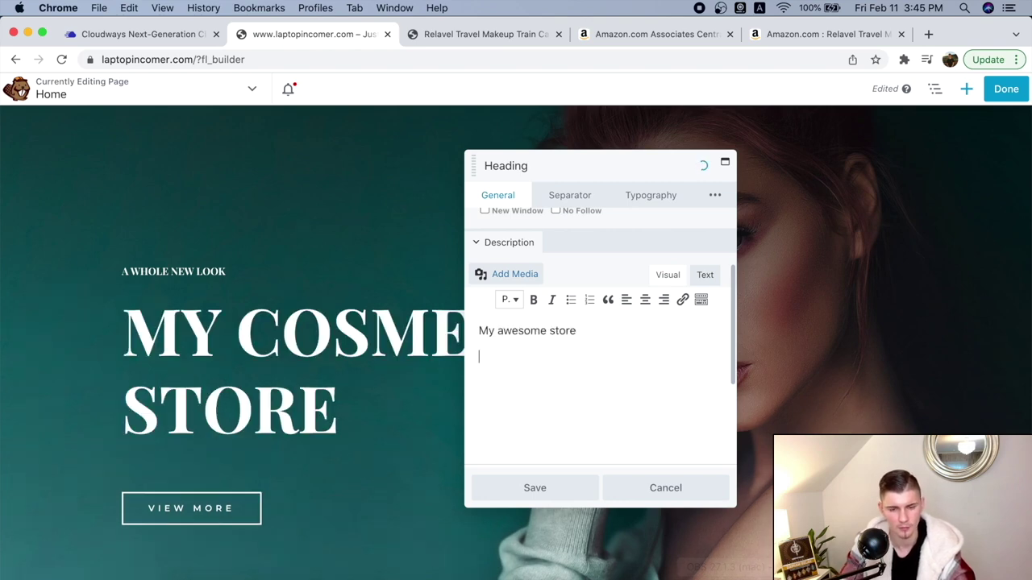
{"action": "left_click", "coordinate": [532, 486]}
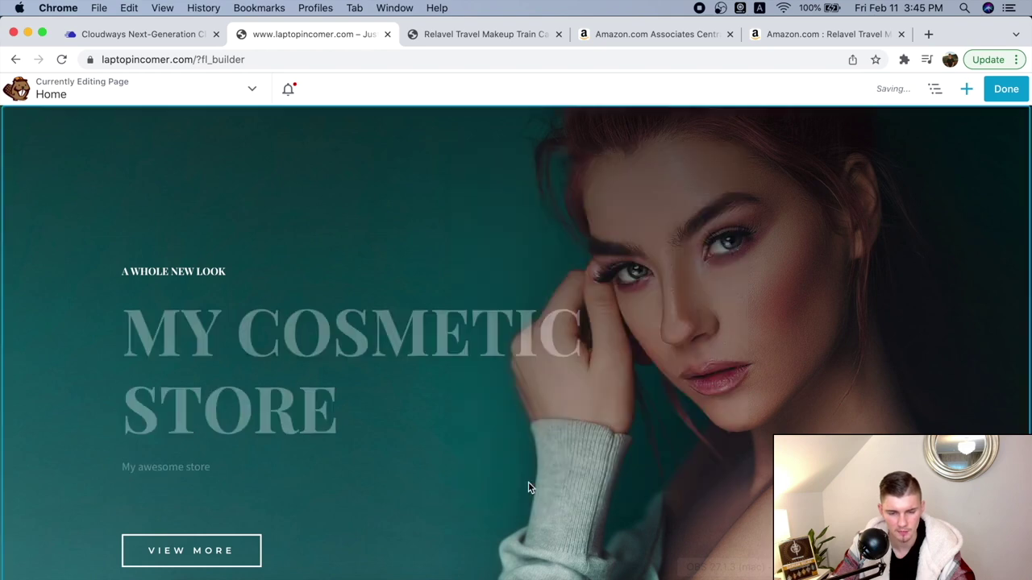
Step: Try the 3D, Transparent and Gradient styles on the hero's View More button
{"action": "left_click", "coordinate": [210, 553]}
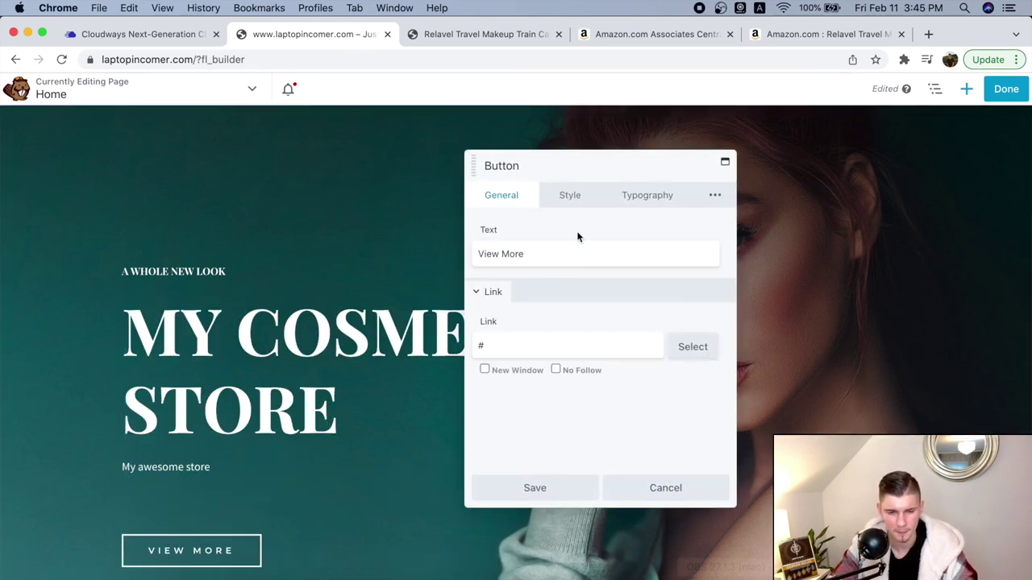
{"action": "left_click", "coordinate": [567, 207]}
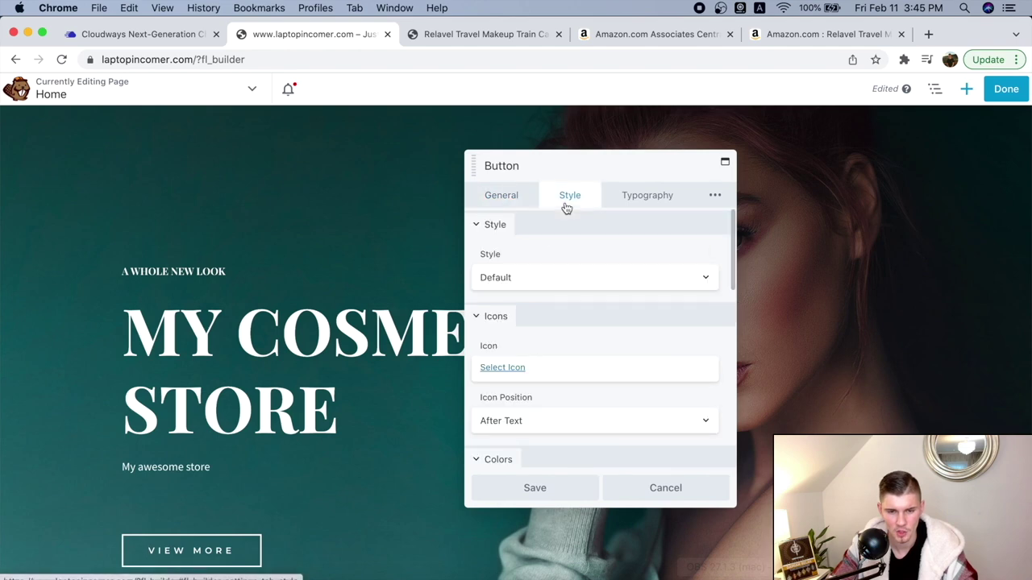
{"action": "left_click", "coordinate": [630, 277]}
{"action": "left_click", "coordinate": [597, 329]}
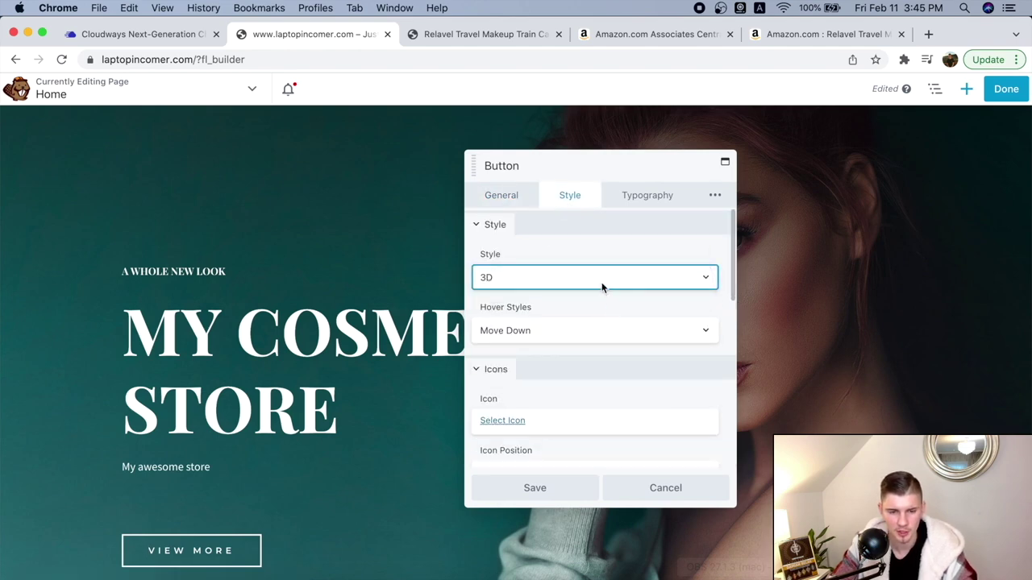
{"action": "left_click", "coordinate": [569, 340]}
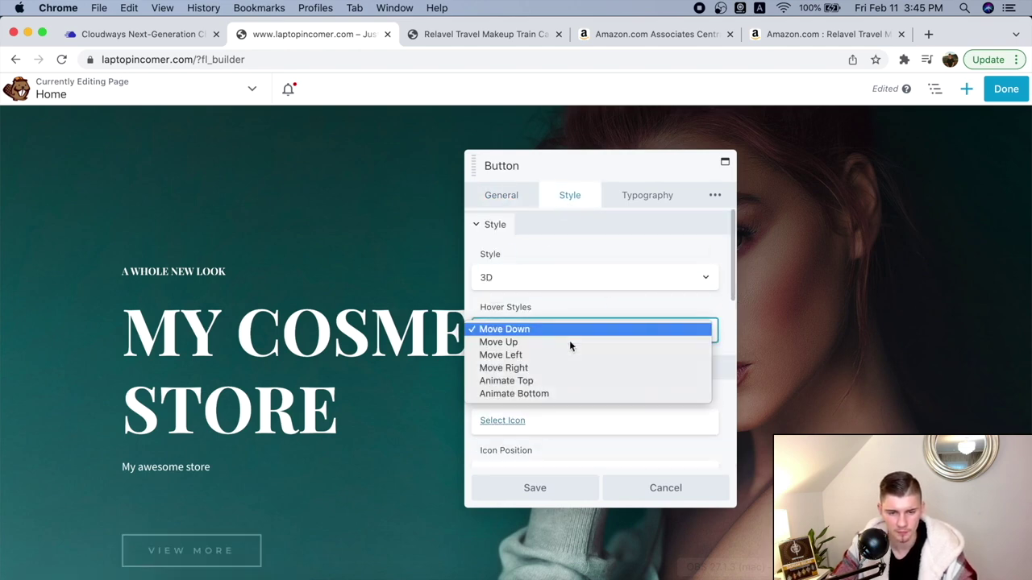
{"action": "left_click", "coordinate": [716, 279]}
{"action": "left_click", "coordinate": [640, 286]}
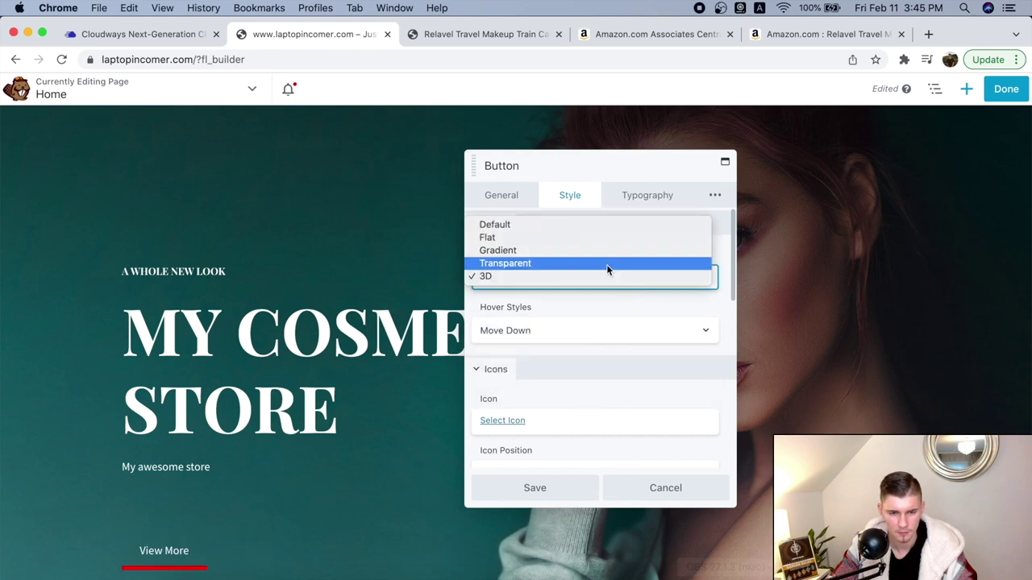
{"action": "left_click", "coordinate": [606, 263]}
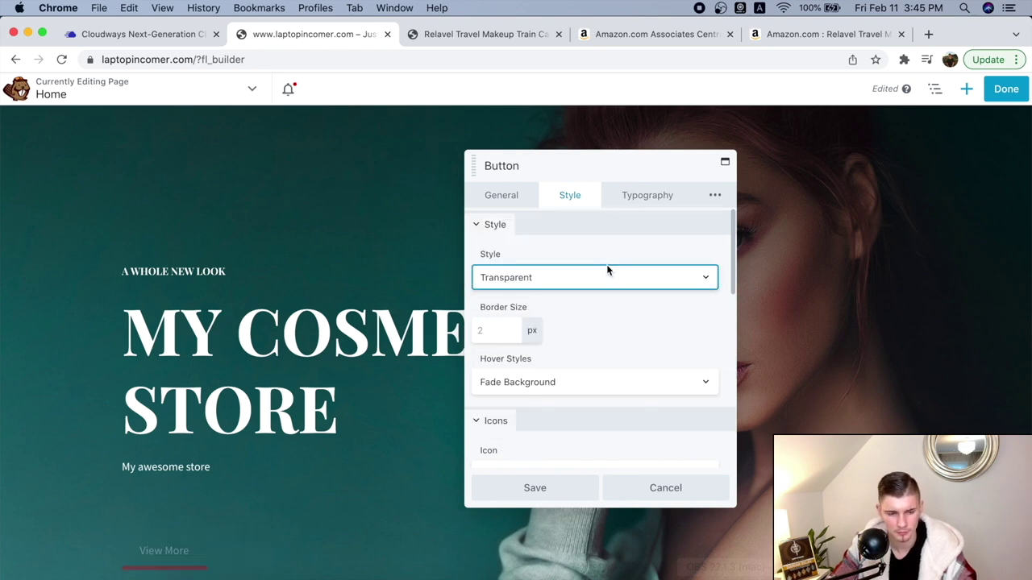
{"action": "left_click", "coordinate": [572, 274]}
{"action": "left_click", "coordinate": [559, 266]}
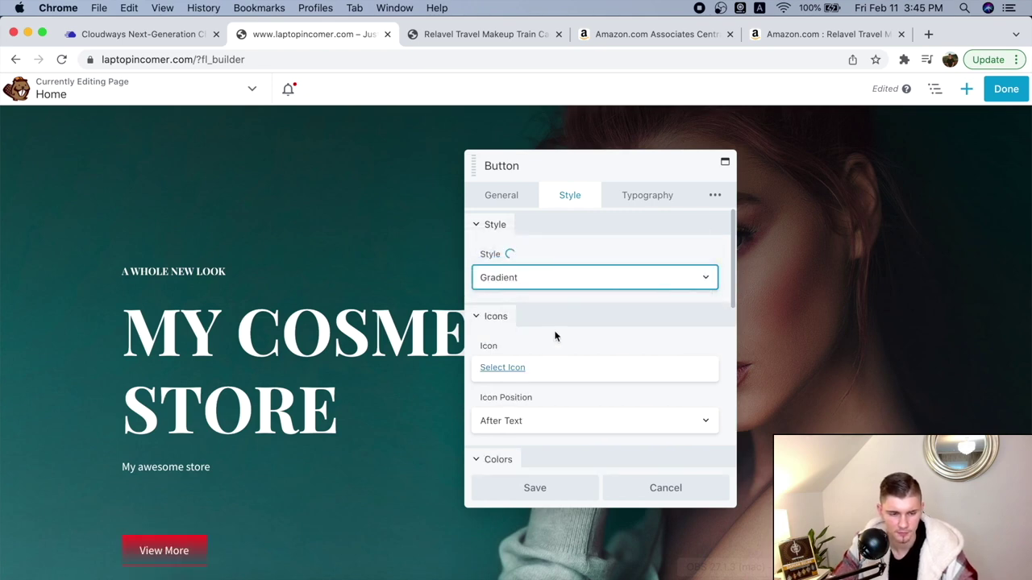
Step: Try the hero button with the text "Buy On Amazon" and the Default style, and discard the button changes
{"action": "left_click", "coordinate": [503, 196]}
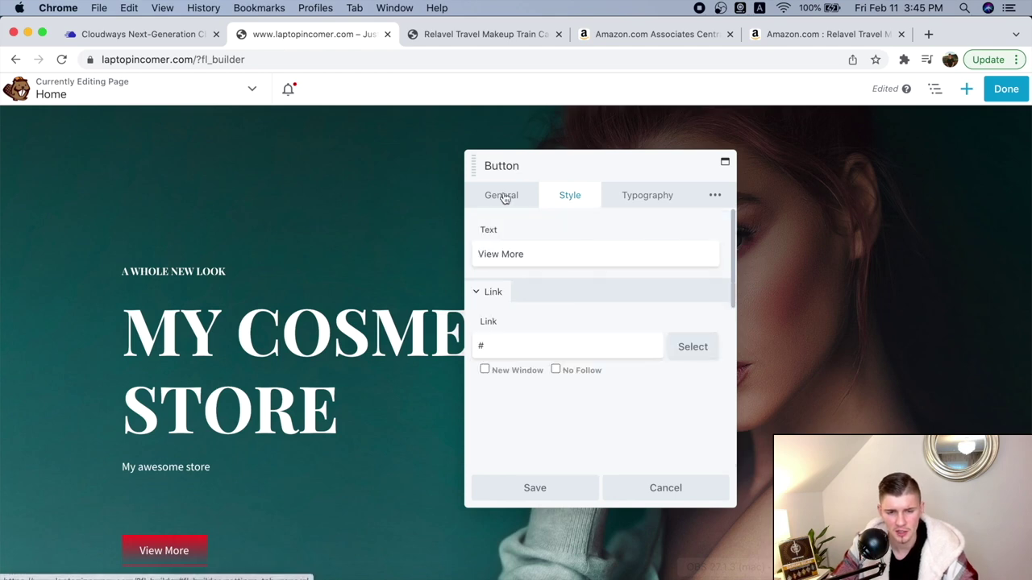
{"action": "triple_click", "coordinate": [550, 253]}
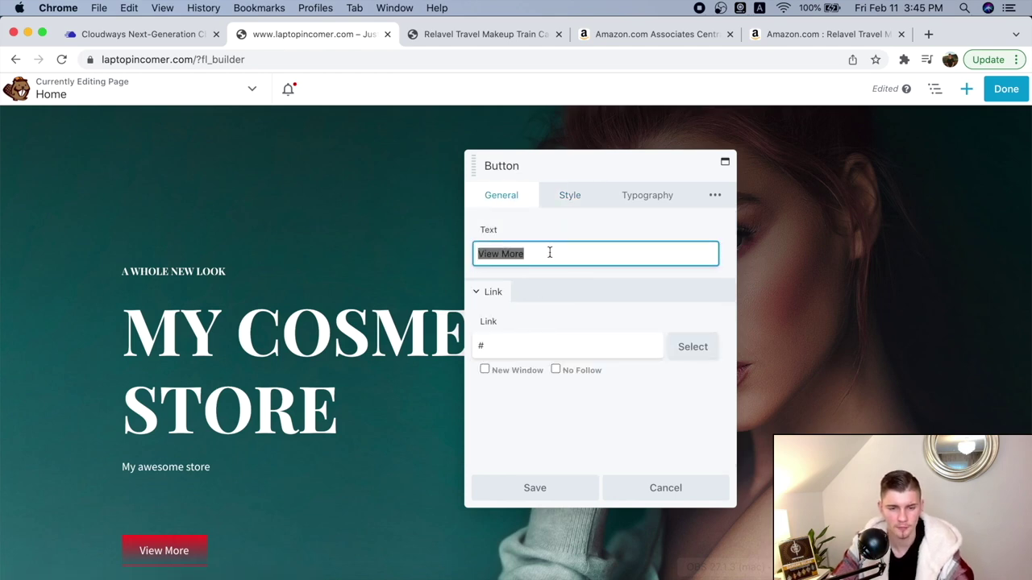
{"action": "type", "text": "L"}
{"action": "type", "text": "uy On Amazon"}
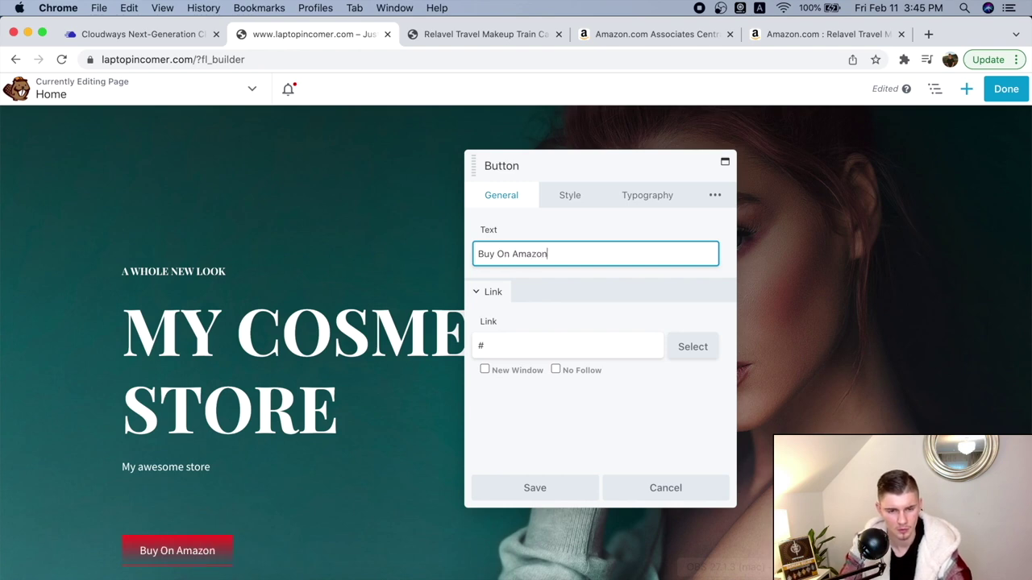
{"action": "left_click", "coordinate": [568, 195]}
{"action": "left_click", "coordinate": [528, 277]}
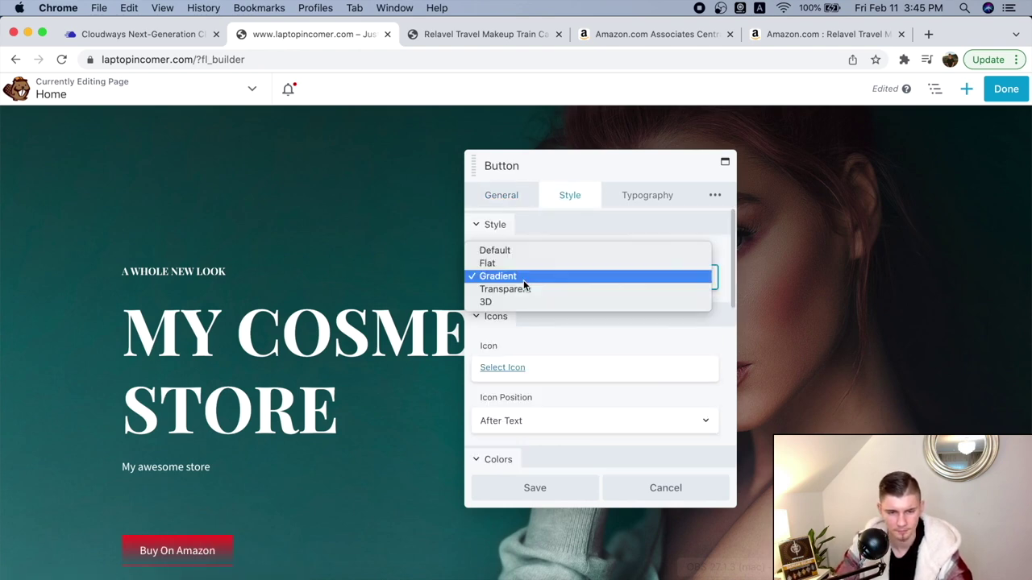
{"action": "left_click", "coordinate": [526, 251]}
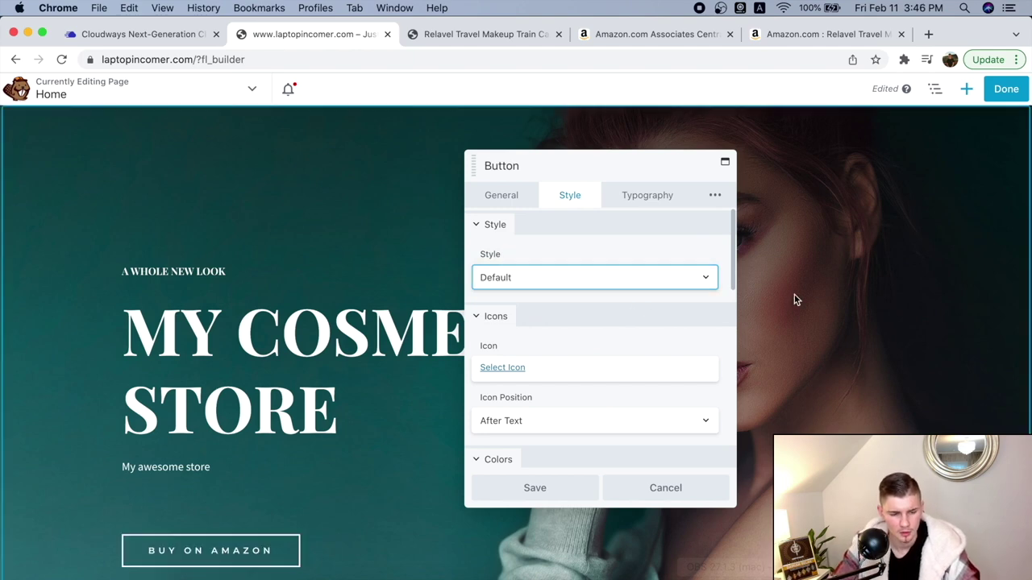
{"action": "left_click", "coordinate": [634, 494]}
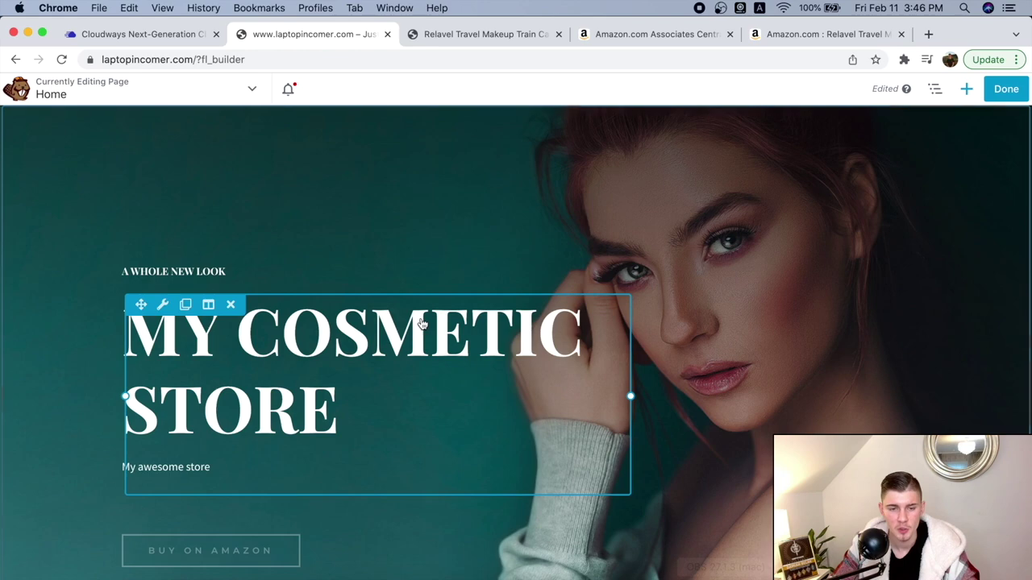
Step: Publish the edited home page and reload the live home page in the other tab to check the new hero text
{"action": "scroll", "coordinate": [601, 397], "scroll_direction": "down", "scroll_amount": 4}
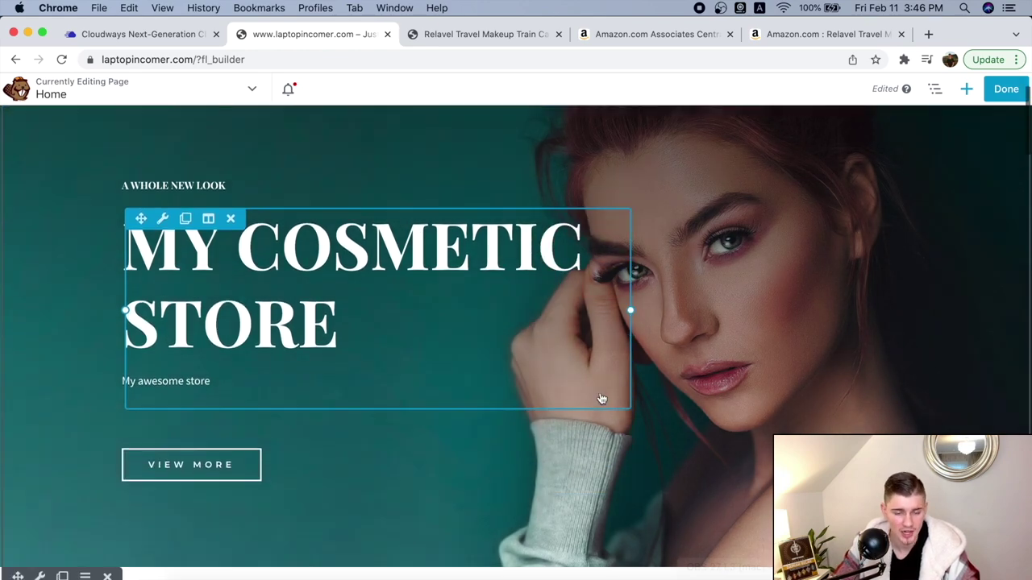
{"action": "scroll", "coordinate": [600, 396], "scroll_direction": "down", "scroll_amount": 3}
{"action": "scroll", "coordinate": [600, 396], "scroll_direction": "up", "scroll_amount": 6}
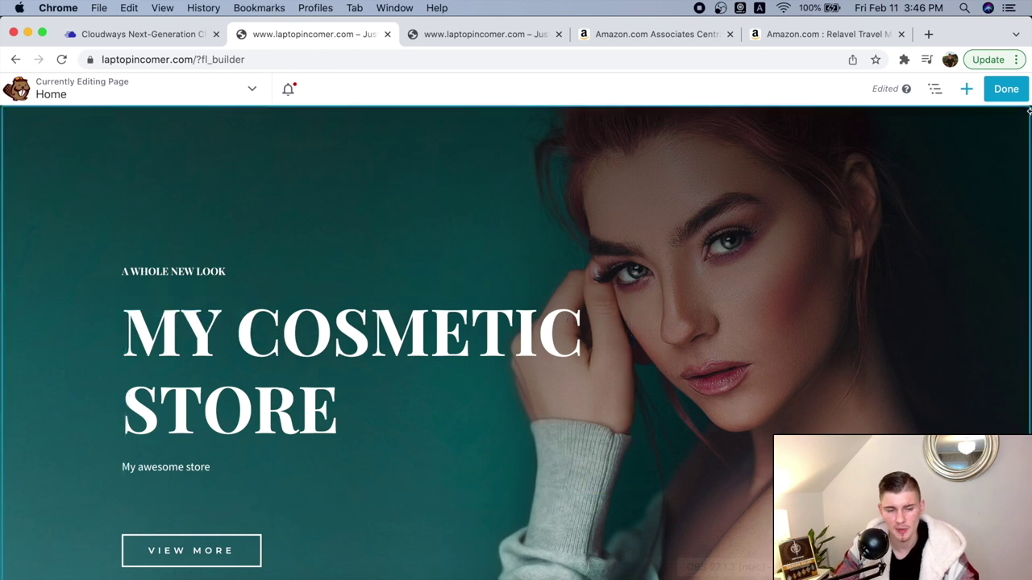
{"action": "left_click", "coordinate": [1013, 89]}
{"action": "left_click", "coordinate": [939, 90]}
{"action": "left_click", "coordinate": [484, 34]}
{"action": "key", "text": "super+r"}
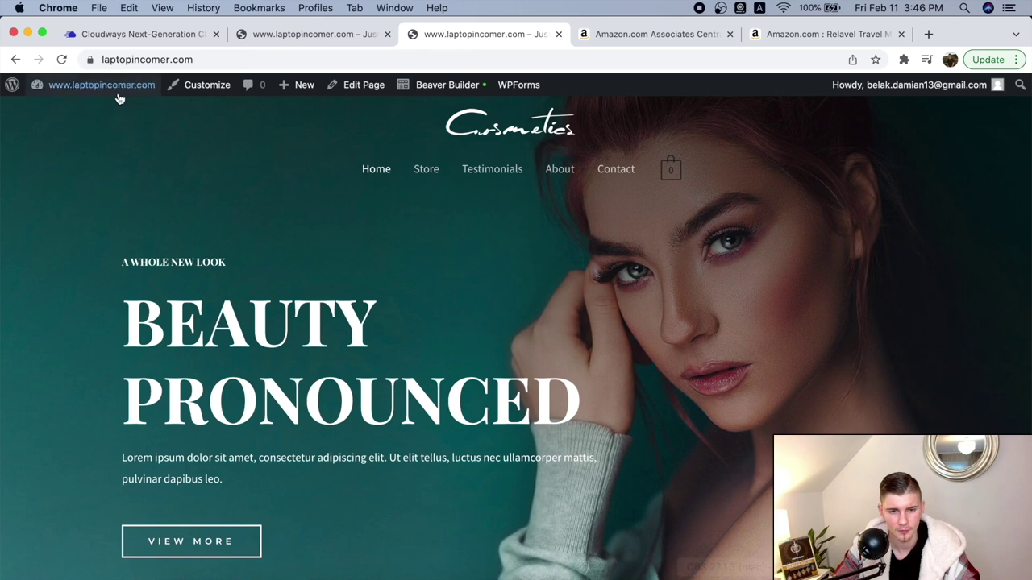
{"action": "key", "text": "super+r"}
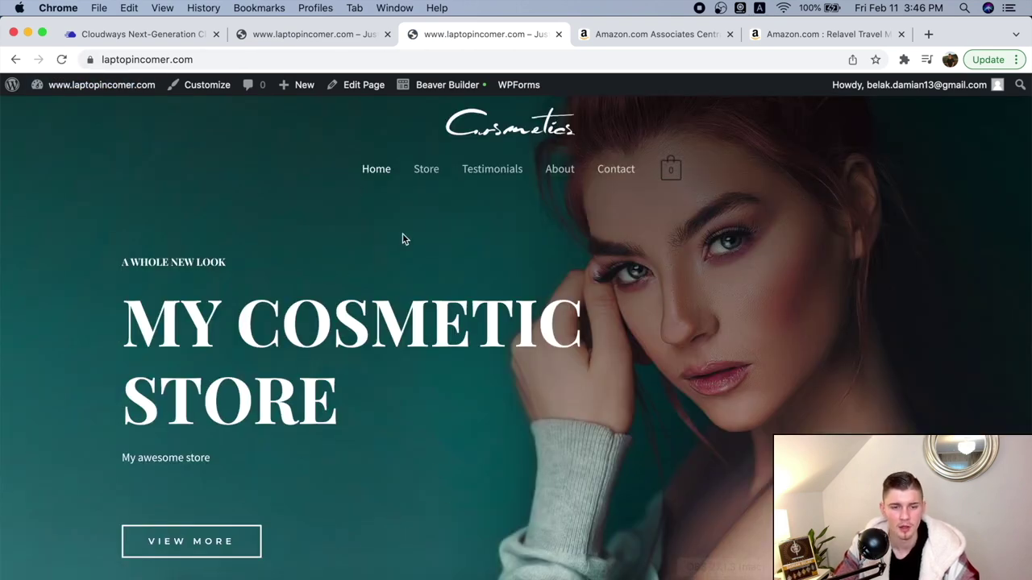
Step: Return to the editing tab, go to the WordPress dashboard and list all of the site's pages
{"action": "left_click", "coordinate": [321, 39]}
{"action": "mouse_move", "coordinate": [81, 87]}
{"action": "left_click", "coordinate": [74, 110]}
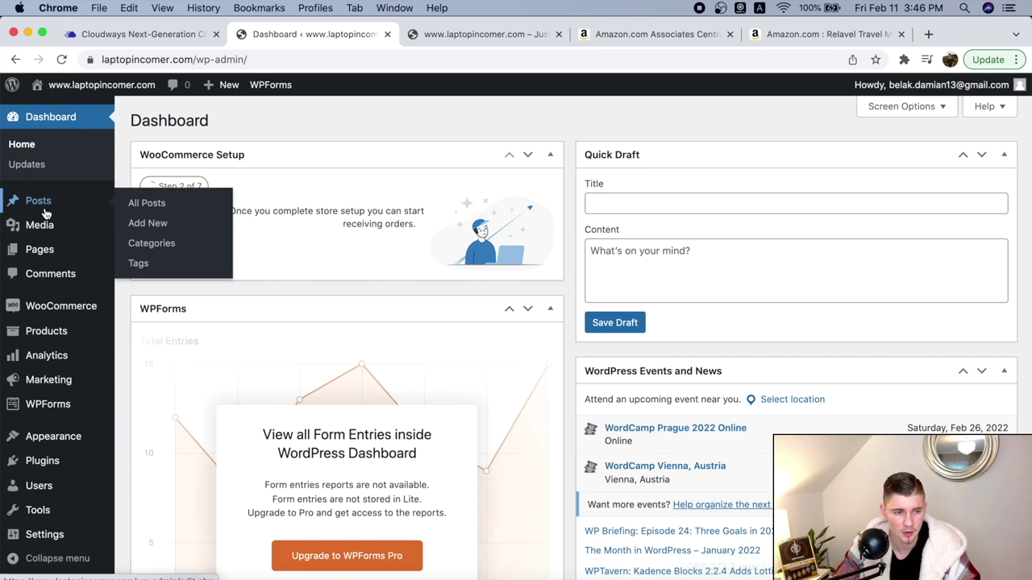
{"action": "mouse_move", "coordinate": [47, 255]}
{"action": "left_click", "coordinate": [147, 252]}
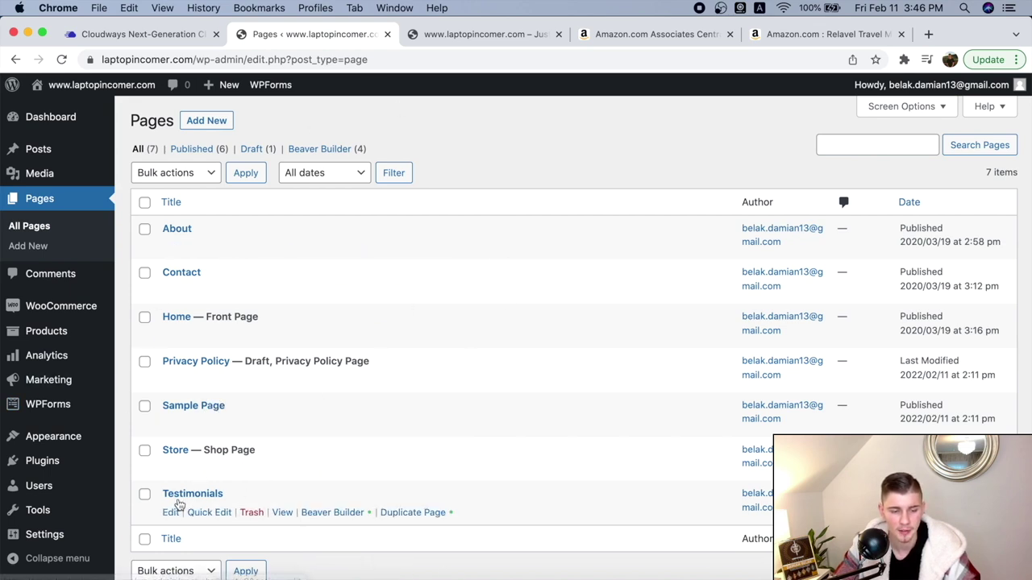
Step: List all products in the dashboard and look over the product catalogue on the live Store page
{"action": "mouse_move", "coordinate": [40, 332]}
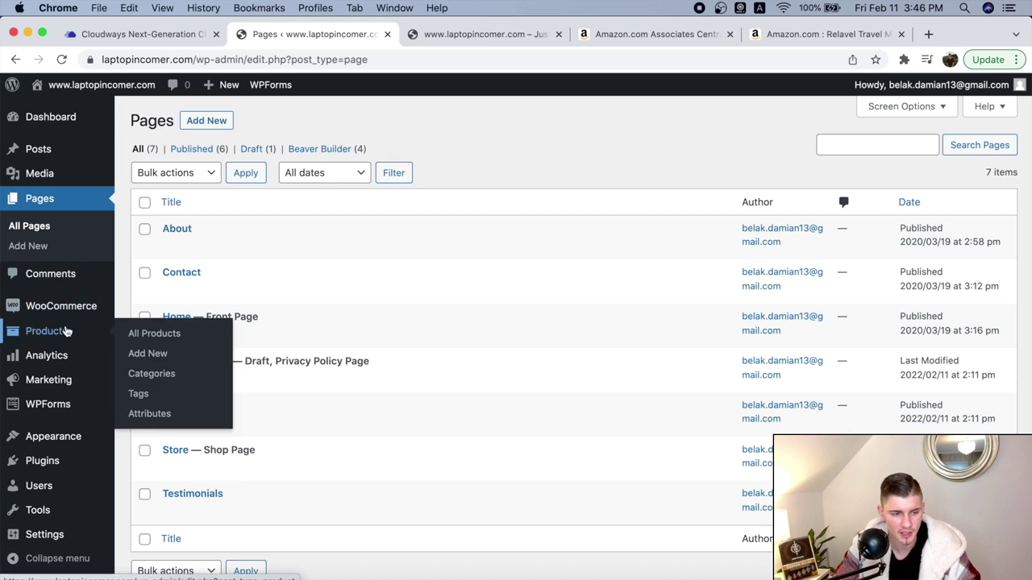
{"action": "left_click", "coordinate": [126, 331]}
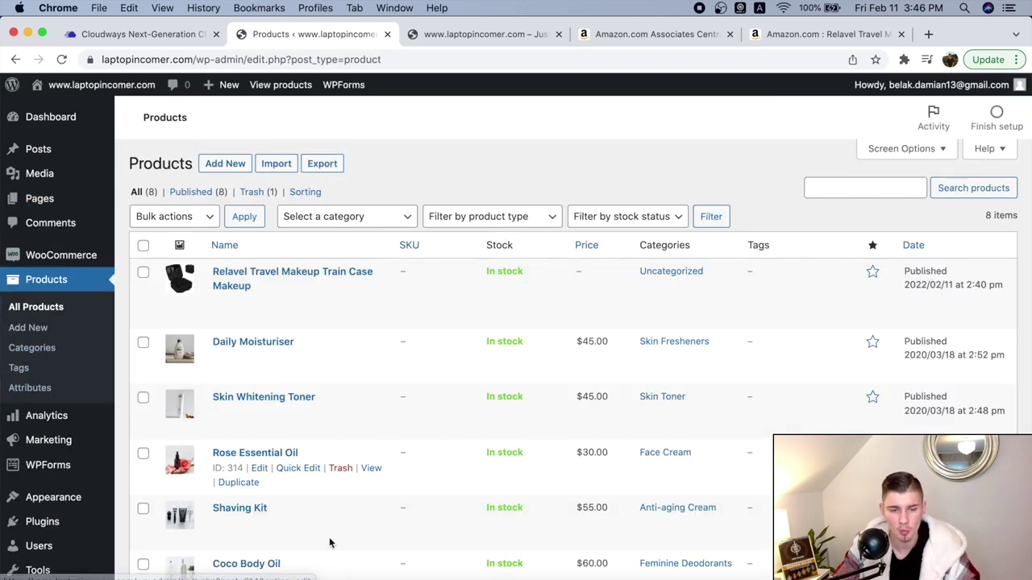
{"action": "scroll", "coordinate": [621, 273], "scroll_direction": "down", "scroll_amount": 5}
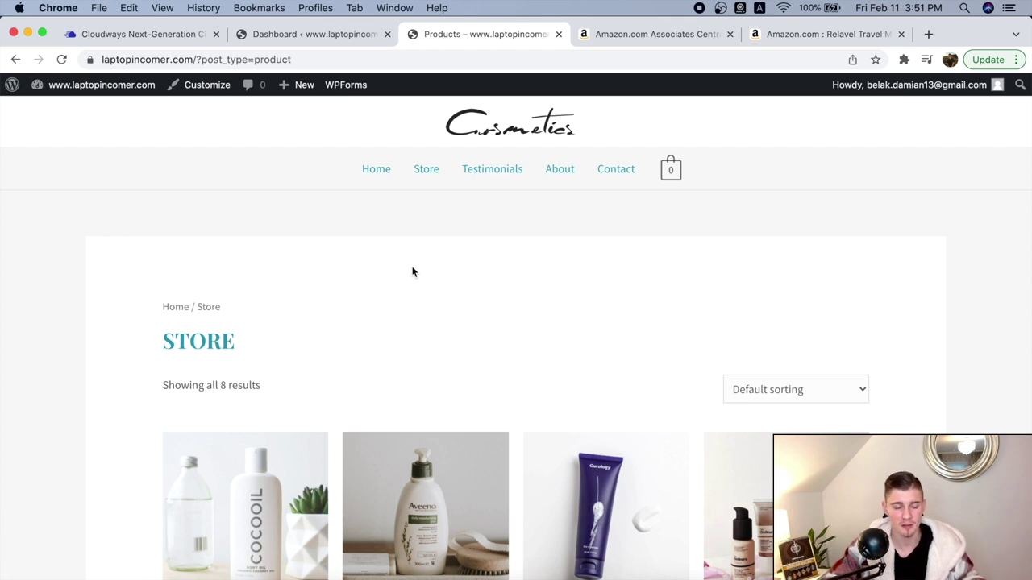
{"action": "scroll", "coordinate": [412, 272], "scroll_direction": "down", "scroll_amount": 8}
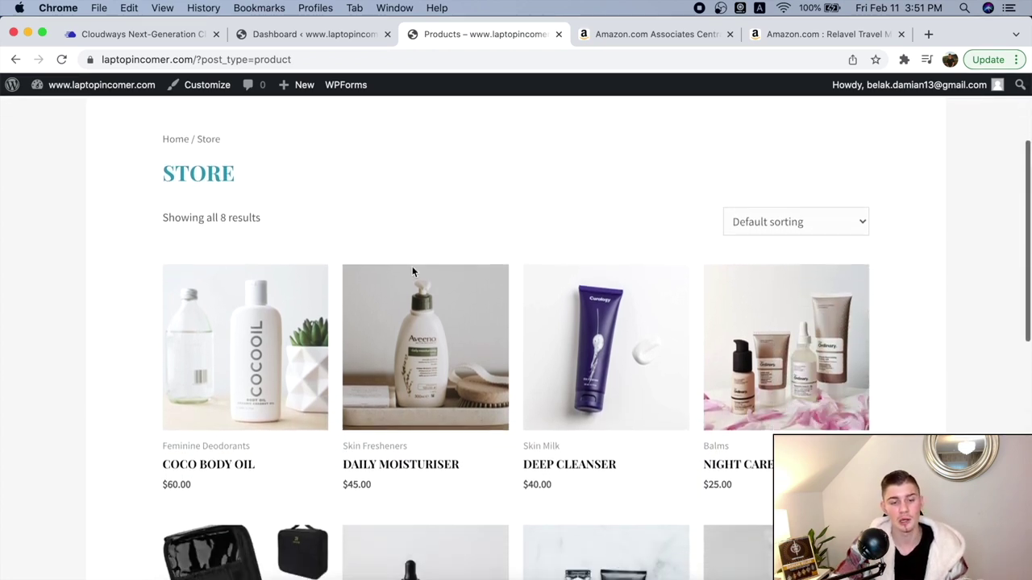
{"action": "scroll", "coordinate": [412, 272], "scroll_direction": "up", "scroll_amount": 5}
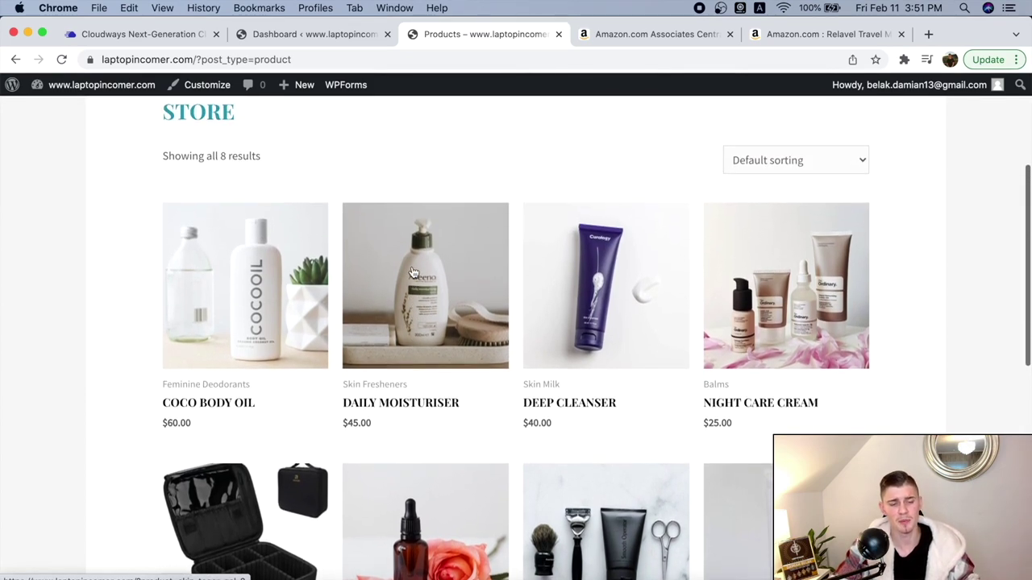